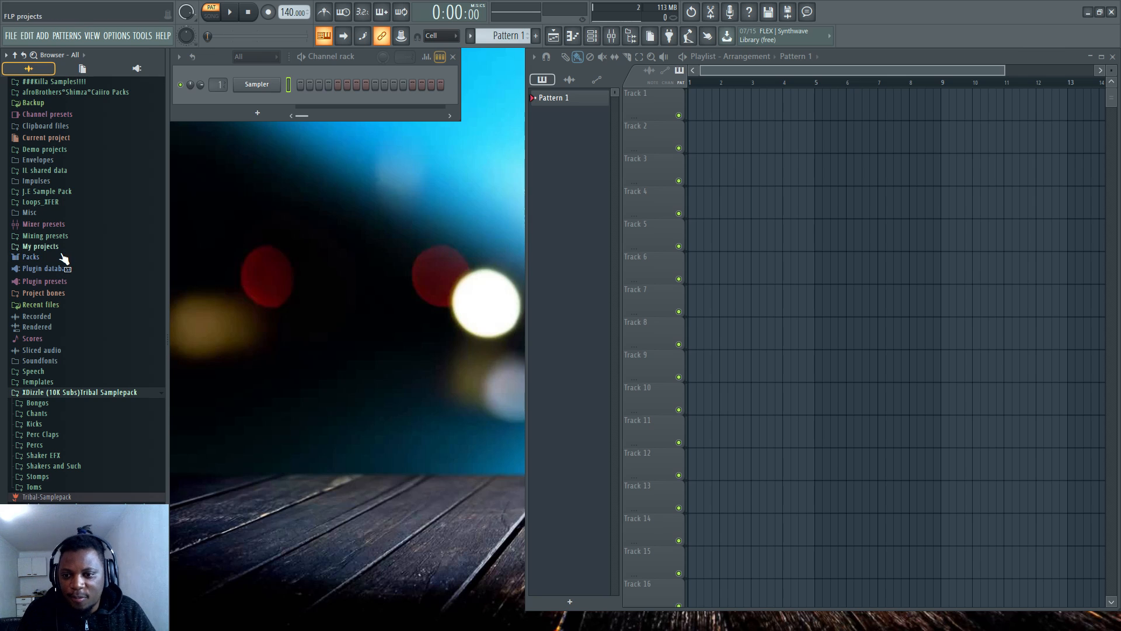
Load Kick_01 from the Tribal Samplepack's Kicks folder into the Sampler channel and fill each 4 steps
left_click(35, 423)
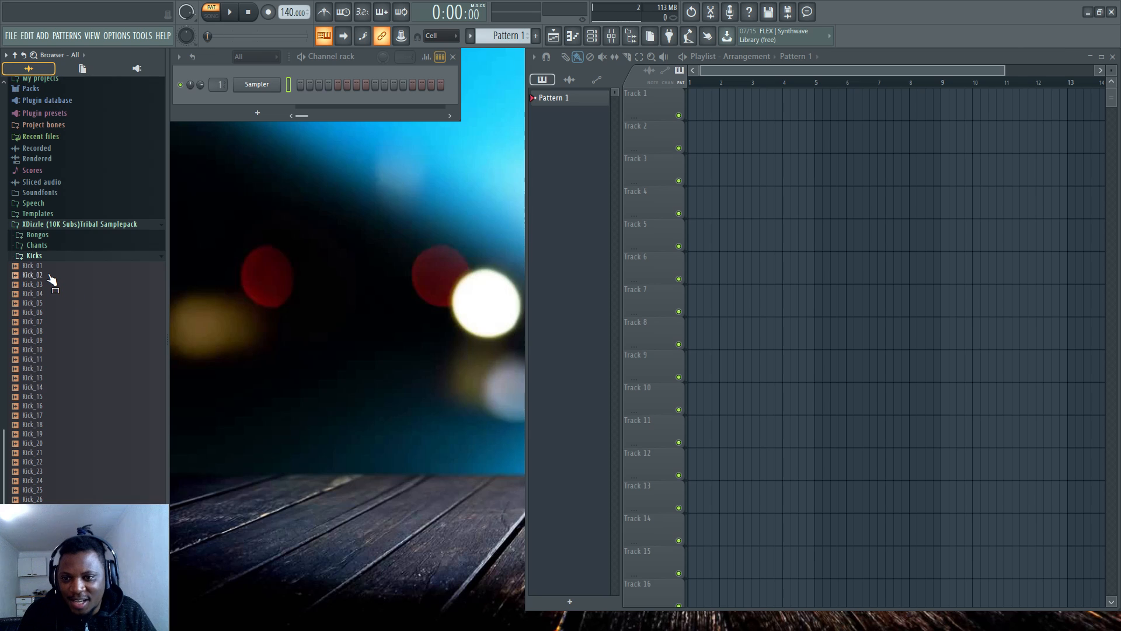
left_click_drag(51, 267, 266, 84)
right_click(257, 85)
left_click(437, 130)
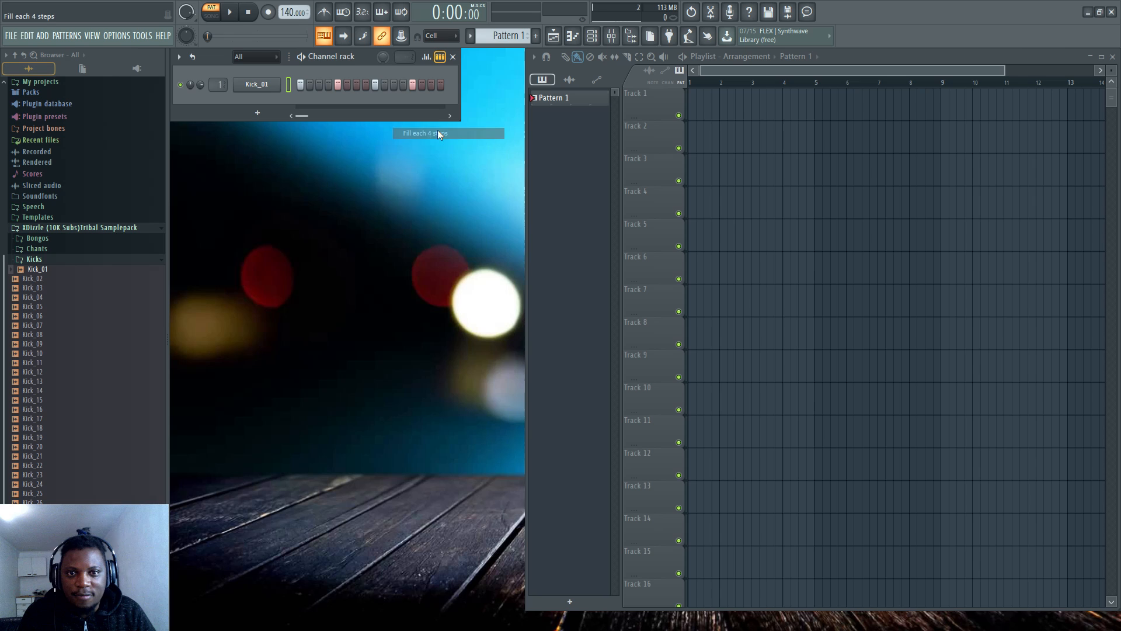
Set the project tempo to 123 BPM
right_click(289, 19)
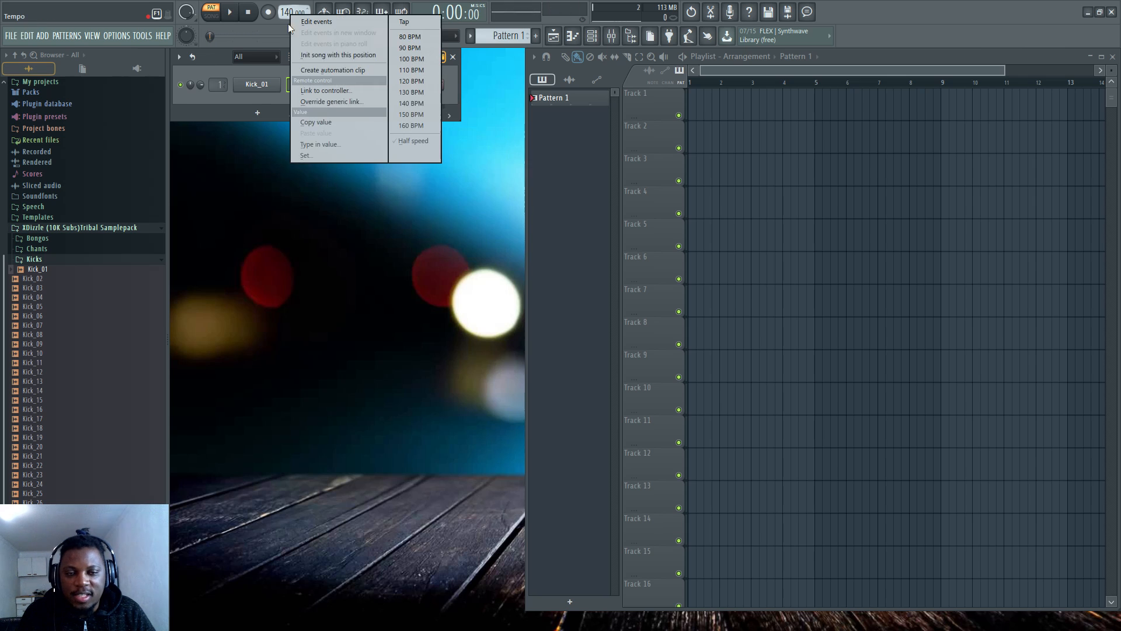
left_click(420, 83)
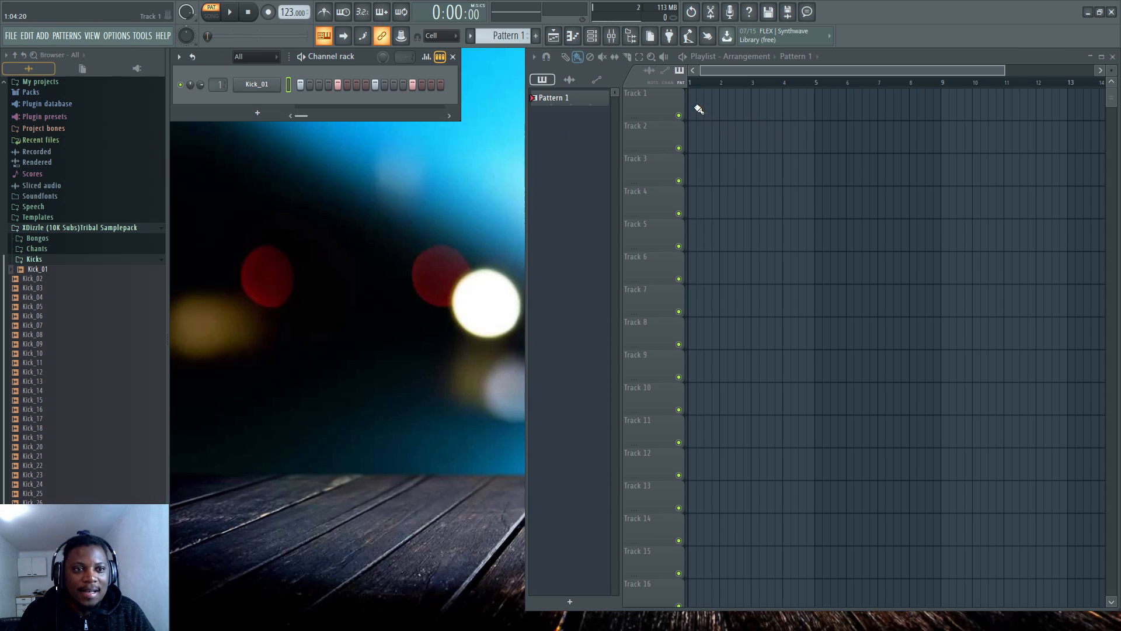
Paint four consecutive Pattern 1 clips on Track 1 of the playlist, covering bars 1 to 4
mouse_move(699, 109)
left_mouse_down()
mouse_move(738, 110)
mouse_move(770, 94)
left_mouse_up()
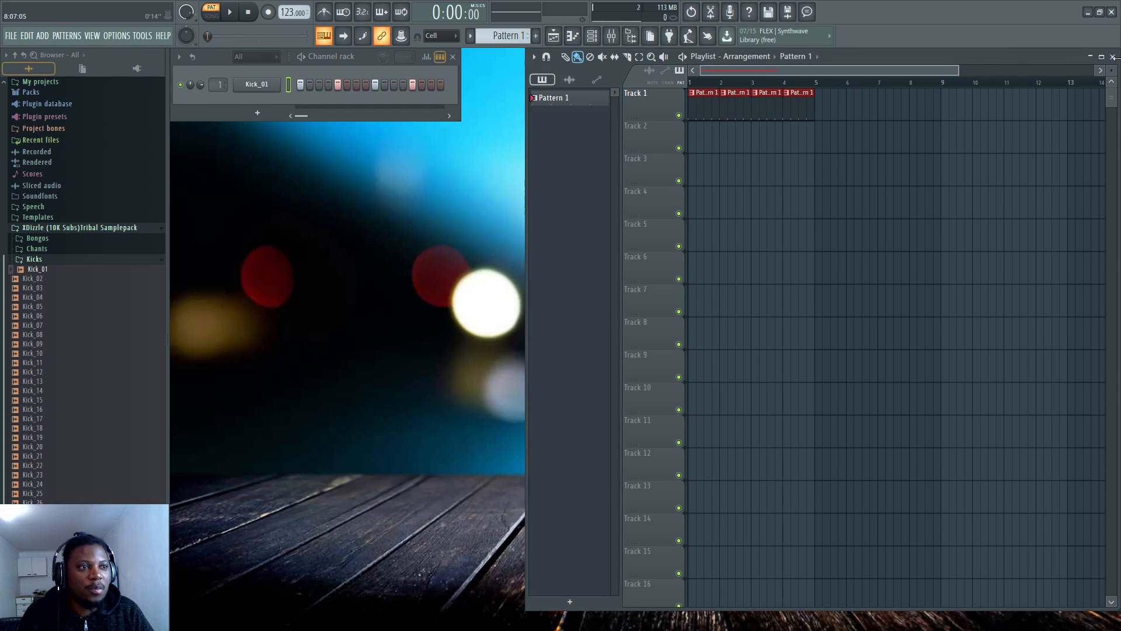
scroll(680, 95, "up", 2)
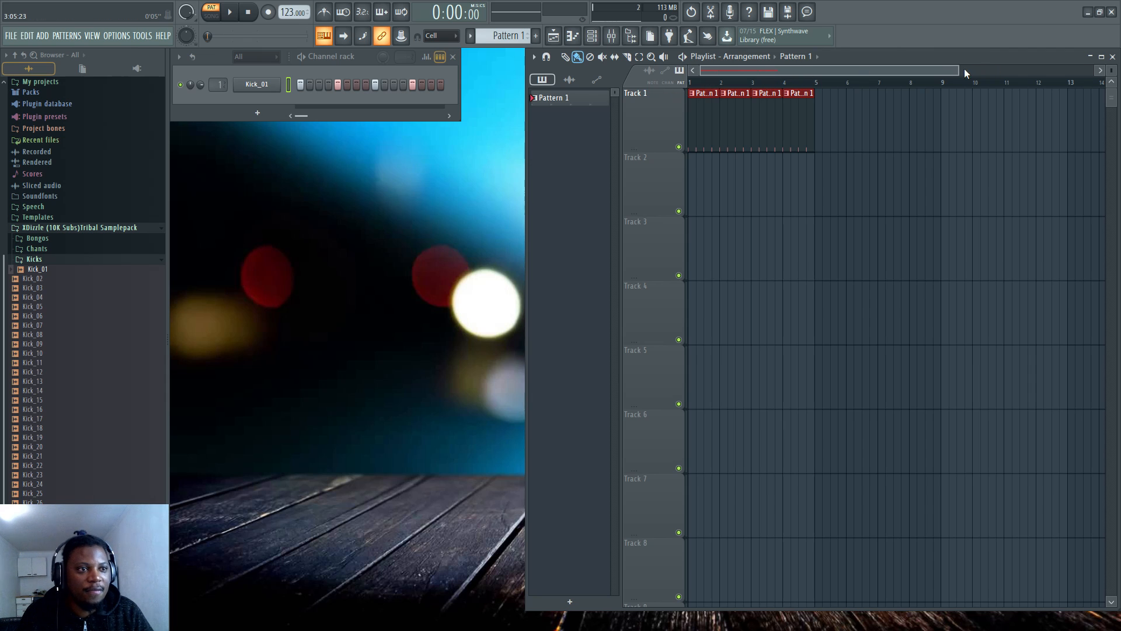
left_click_drag(961, 70, 799, 72)
Play the kick pattern and raise the tempo to 124 BPM
key("space")
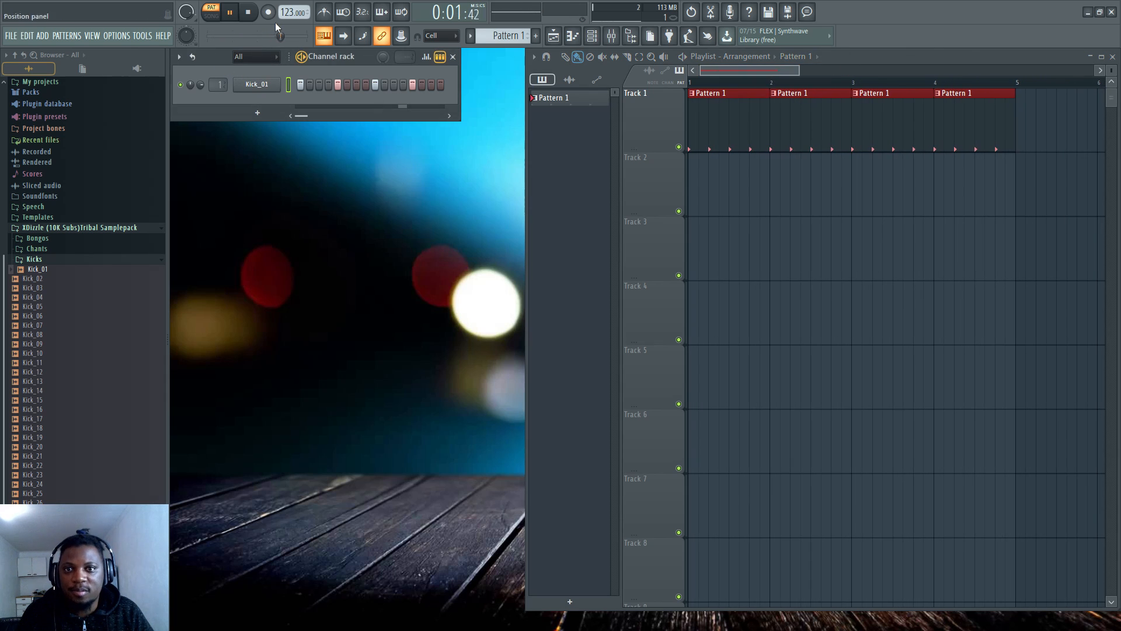
scroll(286, 13, "up", 1)
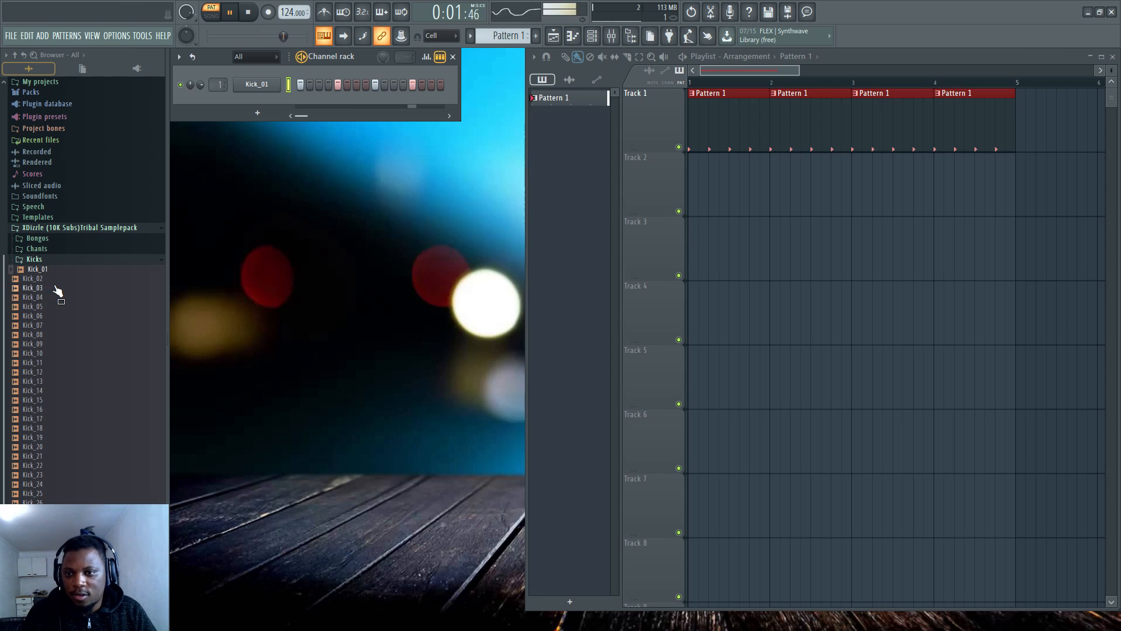
key("space")
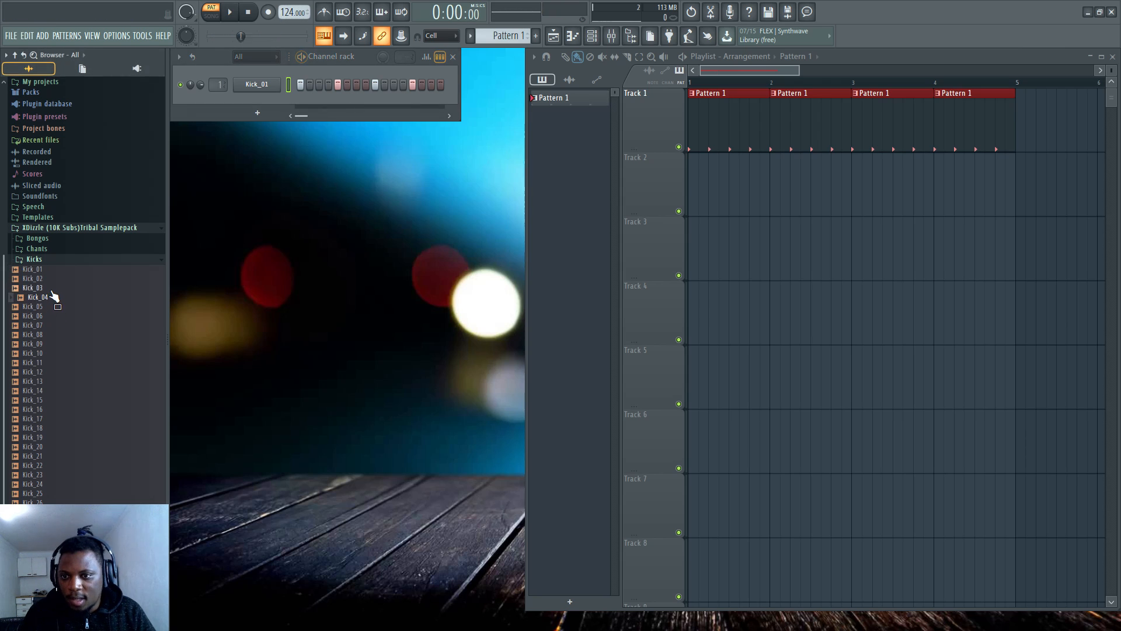
Audition a range of other kick samples in the Kicks folder of the Tribal Samplepack
left_click(50, 288)
left_click(45, 402)
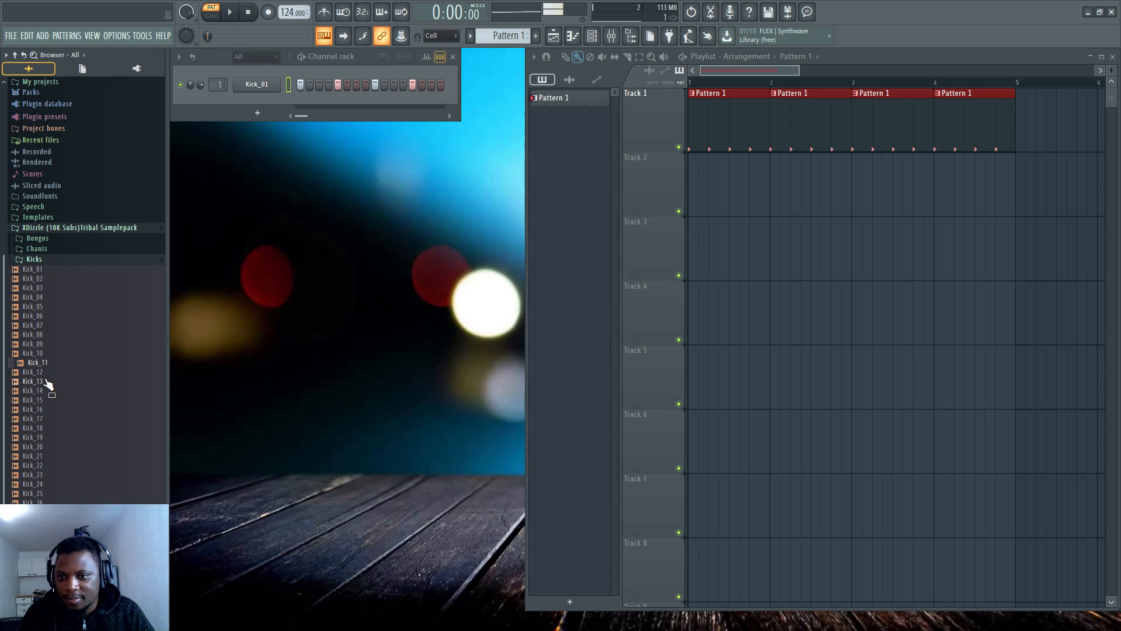
left_click(45, 383)
left_click(49, 447)
left_click(50, 457)
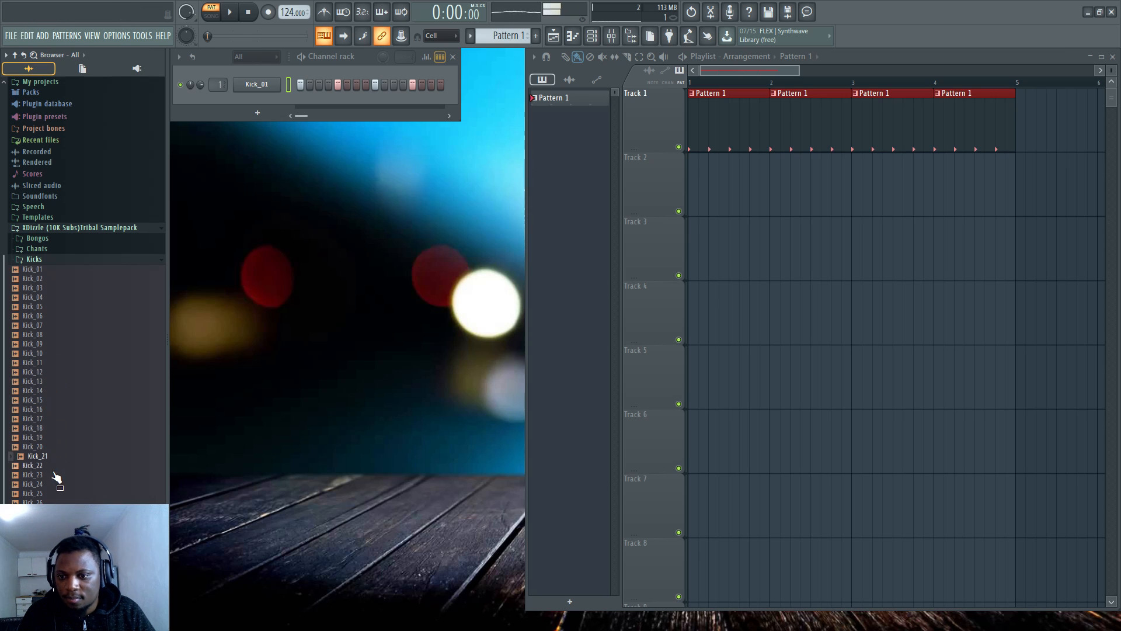
left_click(54, 474)
left_click(55, 491)
left_click(45, 259)
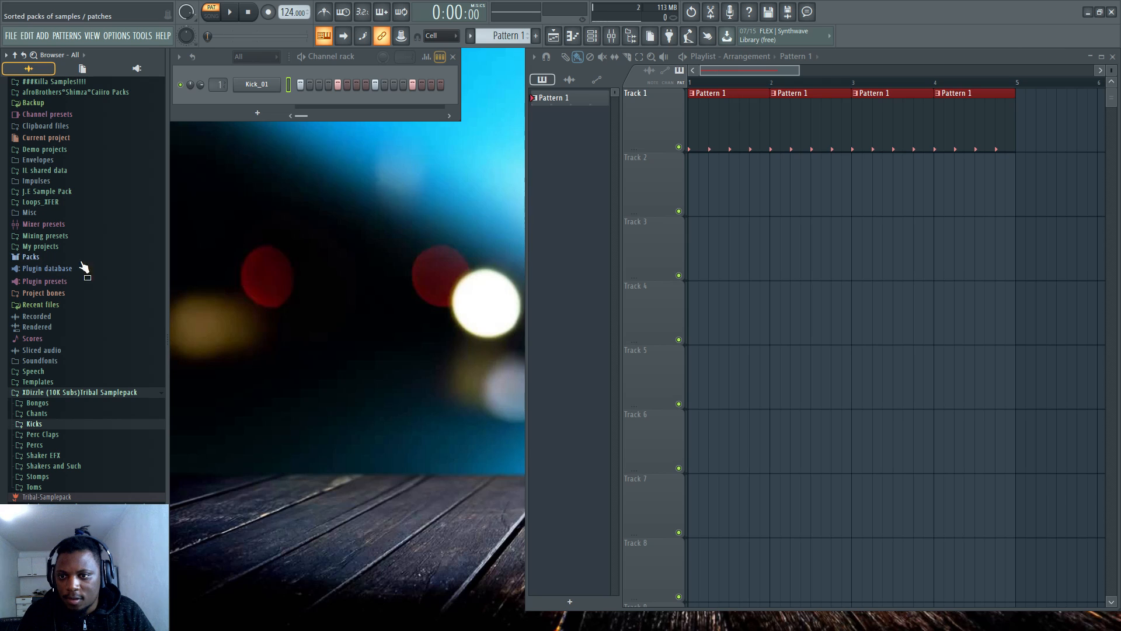
Audition vocal samples in the Chants folder, including SHAWSHAW1-LR
left_click(36, 413)
scroll(55, 355, "down", 3)
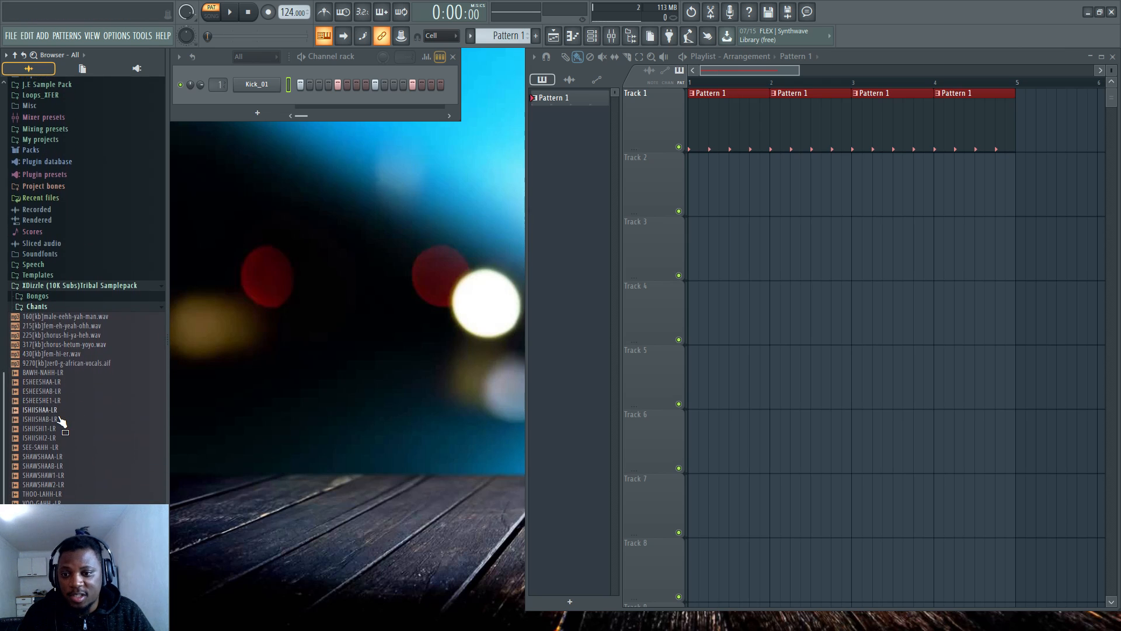
left_click(55, 420)
left_click(58, 474)
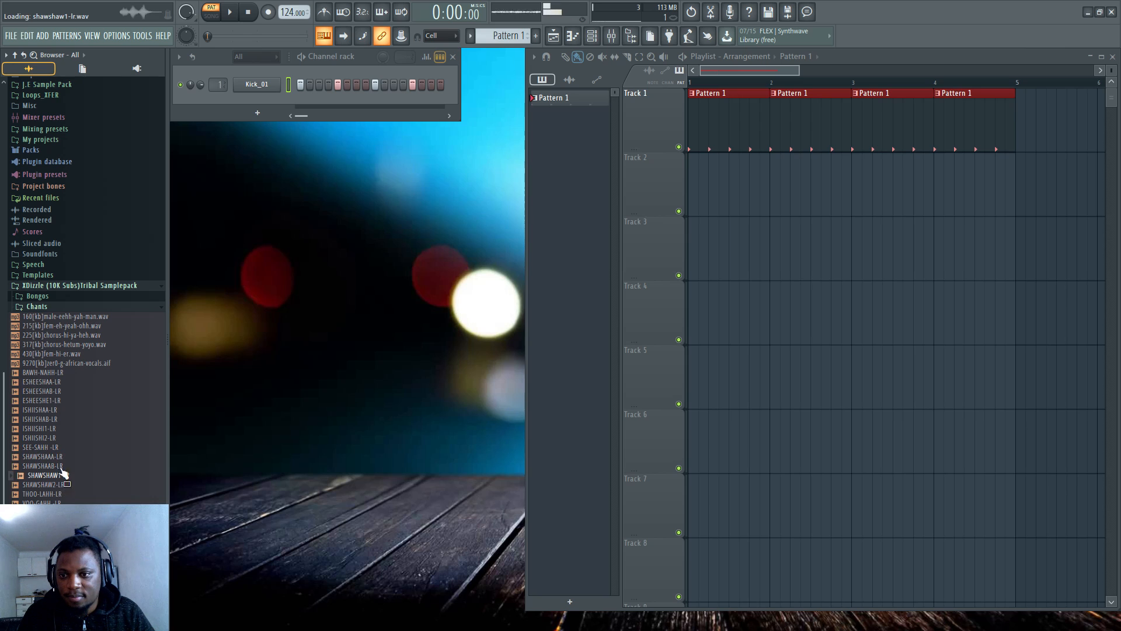
left_click(62, 309)
Audition josh pan Bongo in the Bongos folder and add it as a new channel below Kick_01
left_click(52, 403)
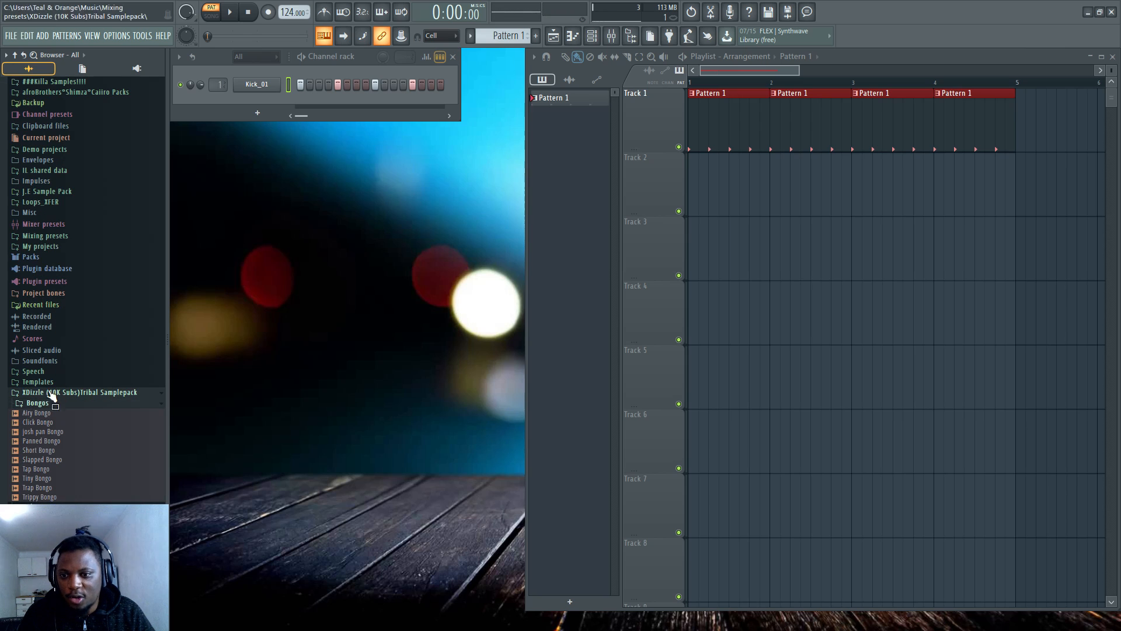
left_click(68, 432)
left_click_drag(68, 435, 268, 105)
Add a josh pan Bongo hit on step 4 during playback and slightly lower the channel's volume
key("space")
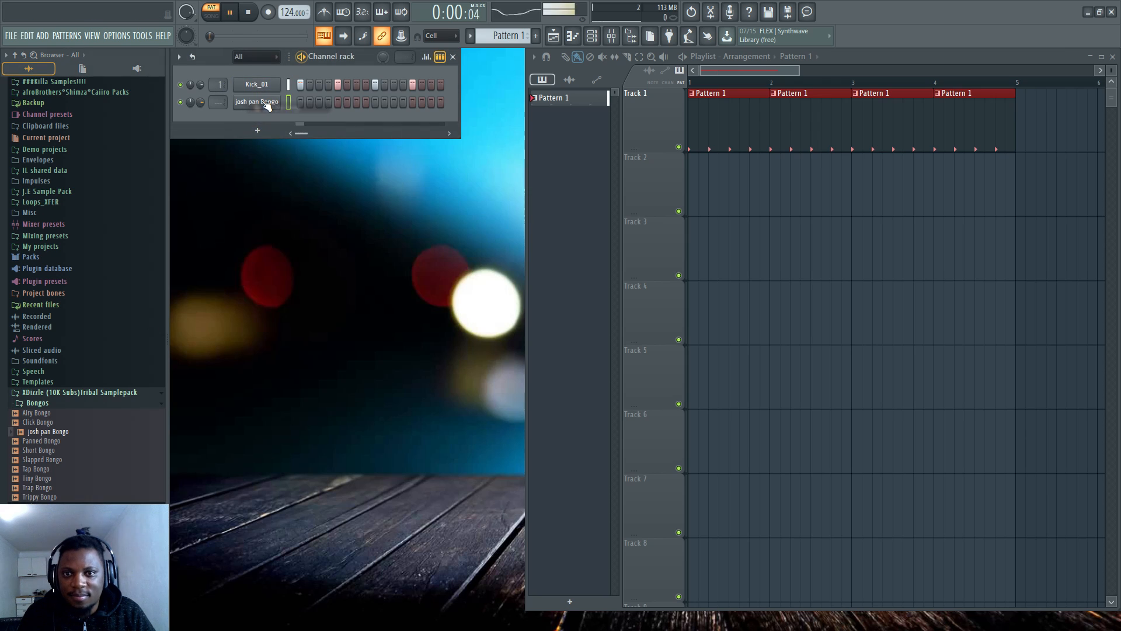
left_click(328, 102)
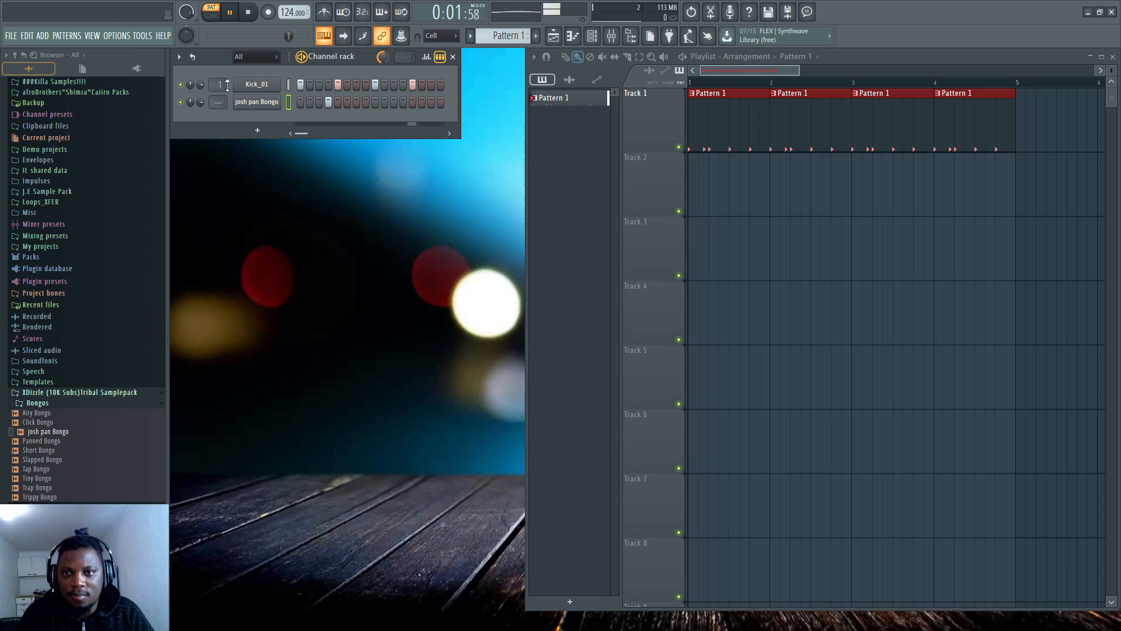
left_click_drag(201, 103, 201, 108)
left_click(65, 404)
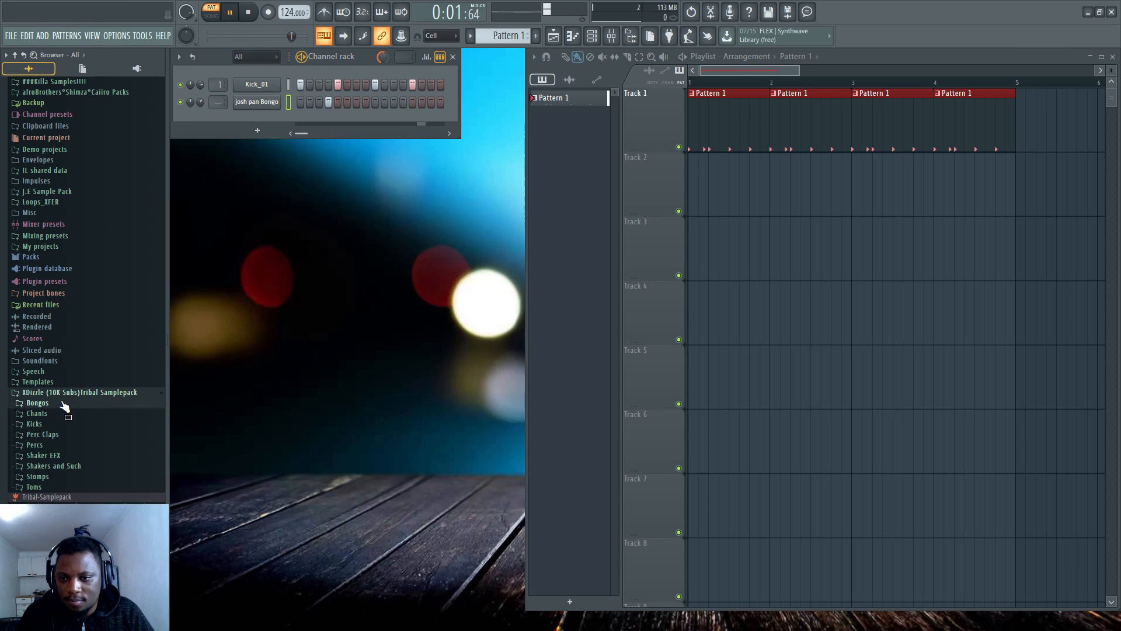
key("space")
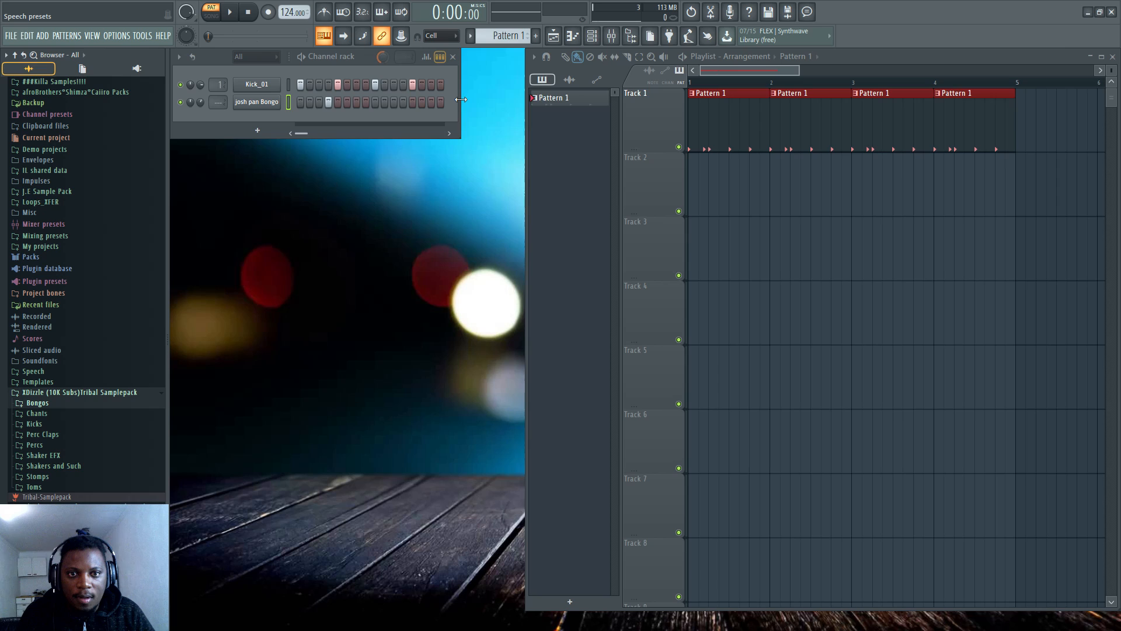
Widen the channel rack, extend Pattern 1 to 32 steps and fill each 4 steps of Kick_01
left_click_drag(461, 99, 635, 101)
left_click(454, 86)
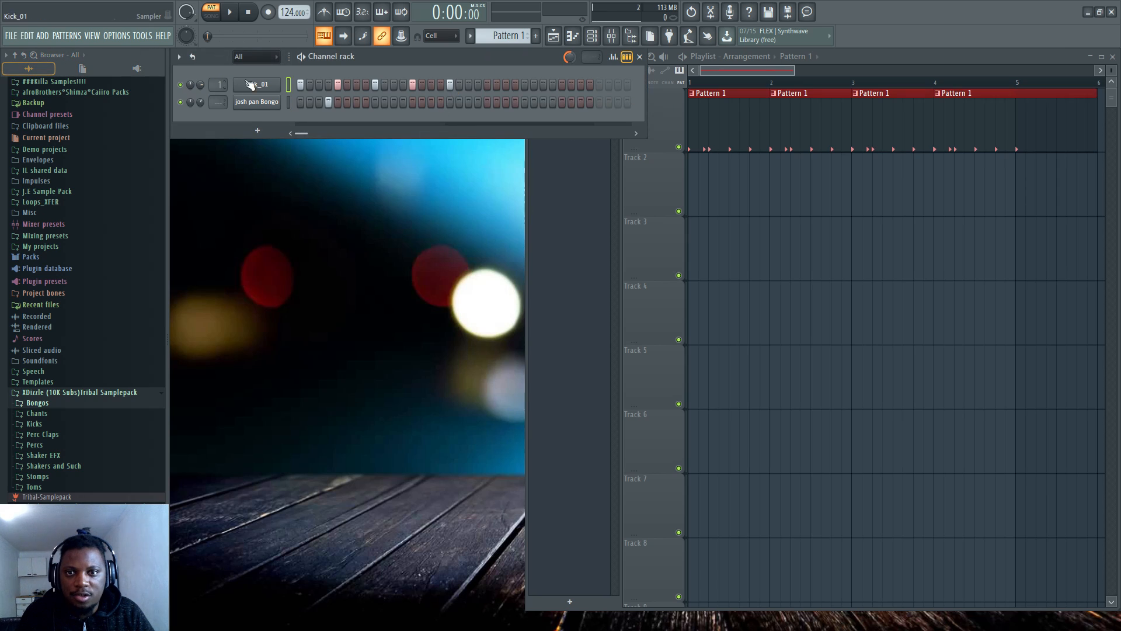
right_click(275, 85)
left_click(449, 134)
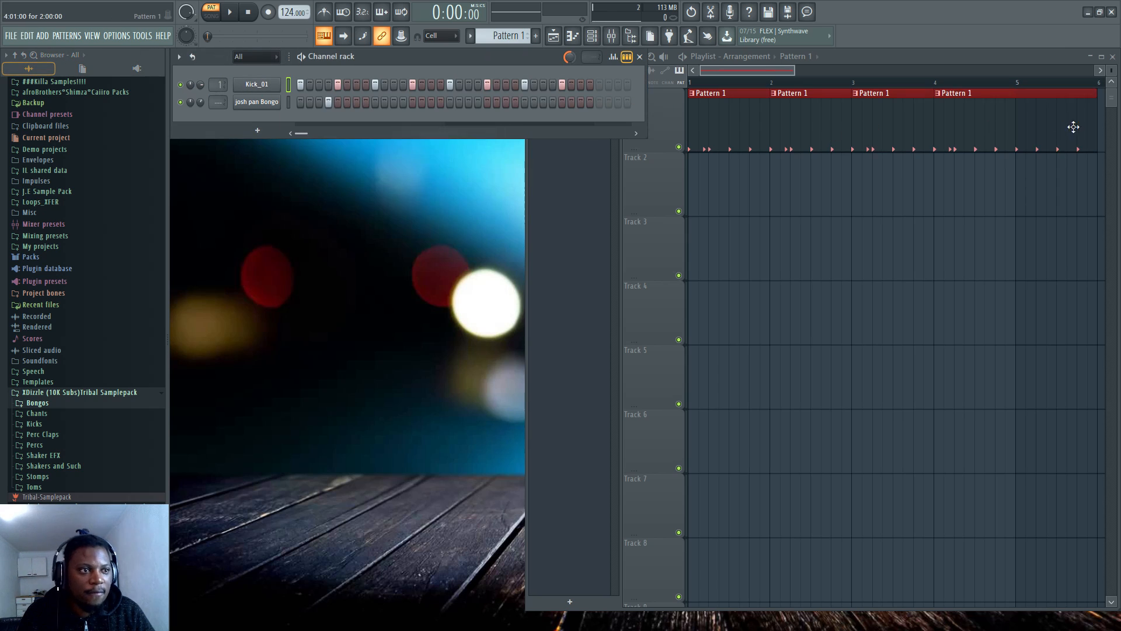
Replace the overlapping clips on Track 1 with two back-to-back two-bar Pattern 1 clips covering bars 1 to 4
left_click_drag(1073, 126, 817, 126)
left_click_drag(700, 129, 959, 129)
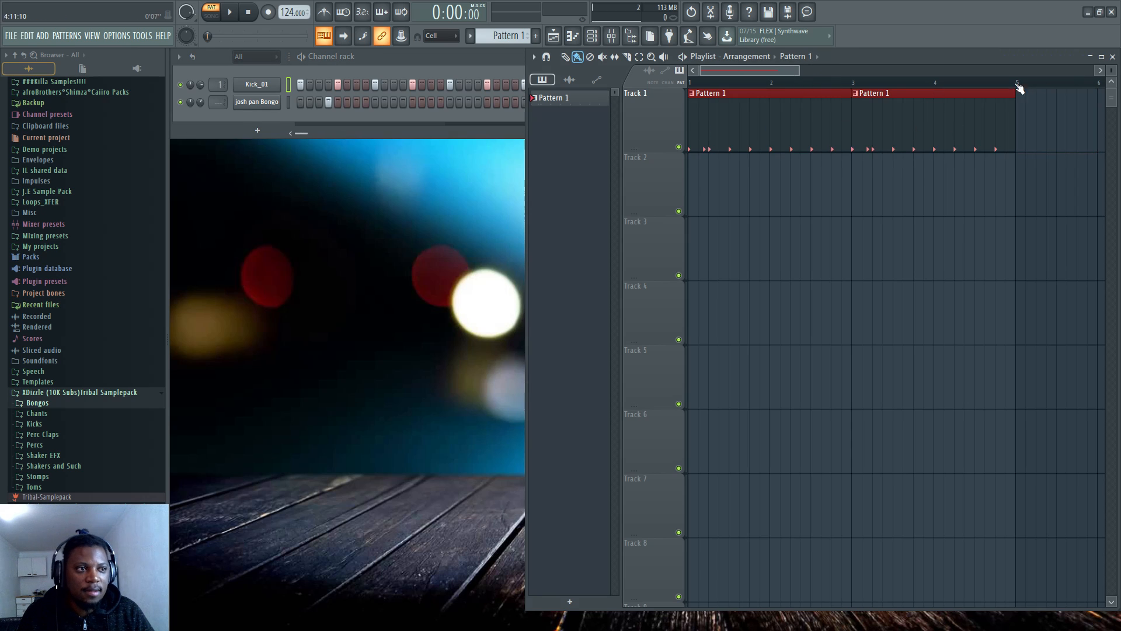
left_click(463, 68)
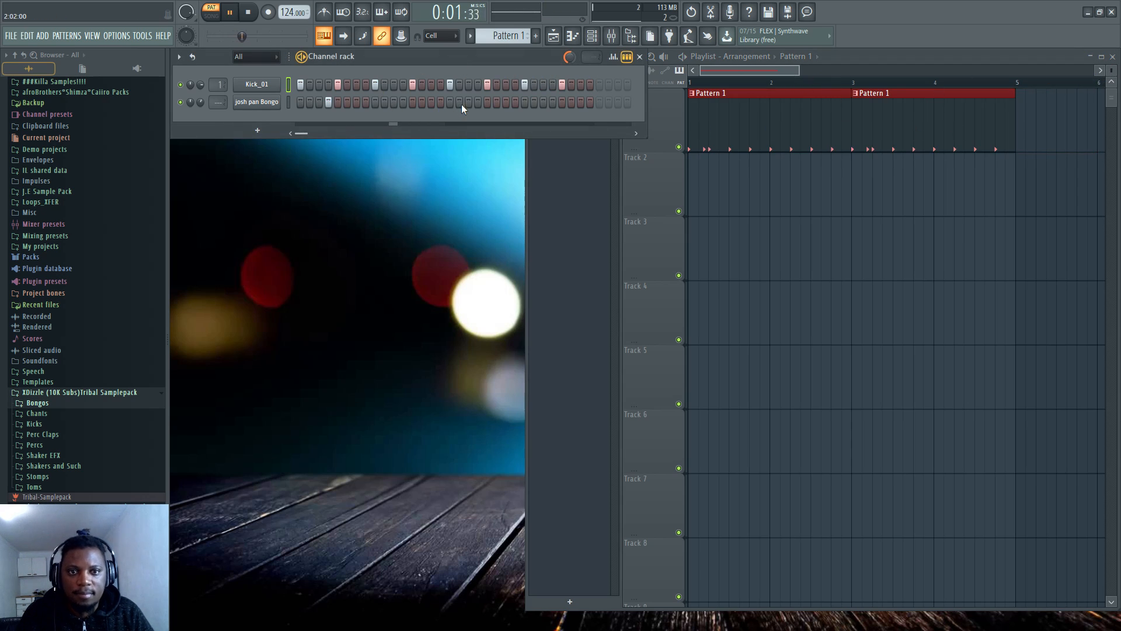
Add josh pan Bongo hits on steps 15 and 20 while the pattern plays
key("space")
left_click(431, 102)
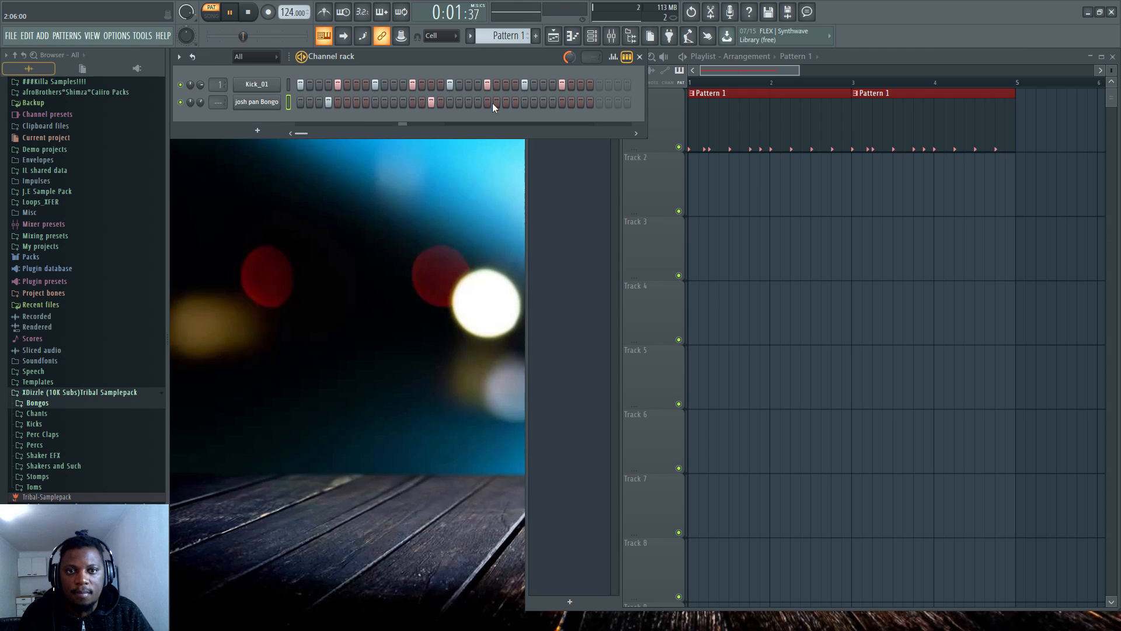
left_click(468, 102)
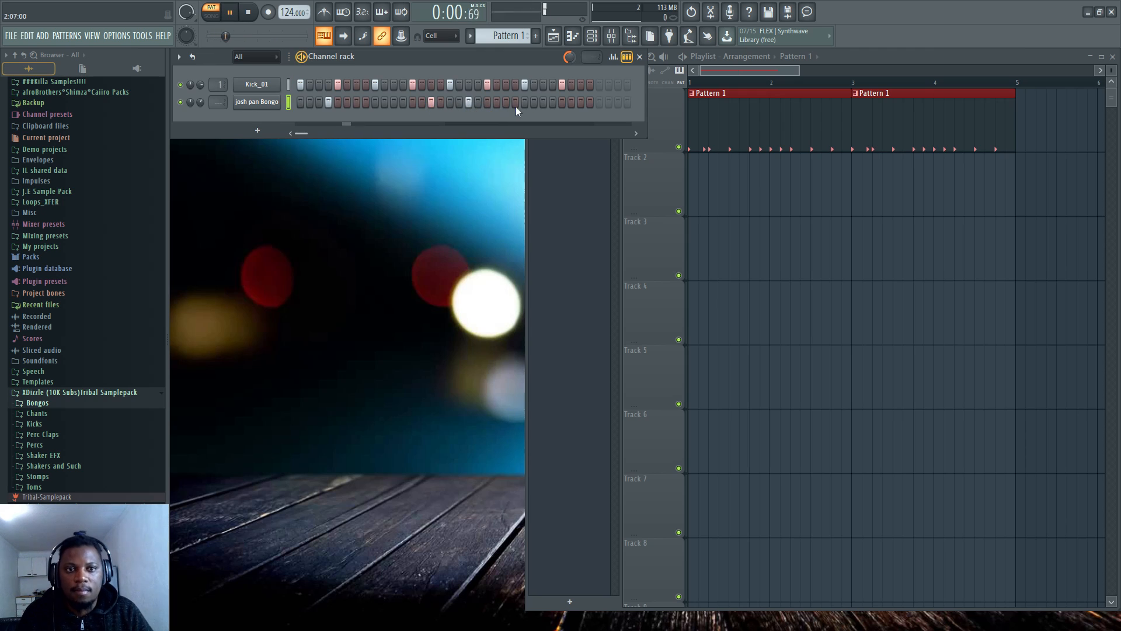
left_click(468, 102)
left_click(477, 103)
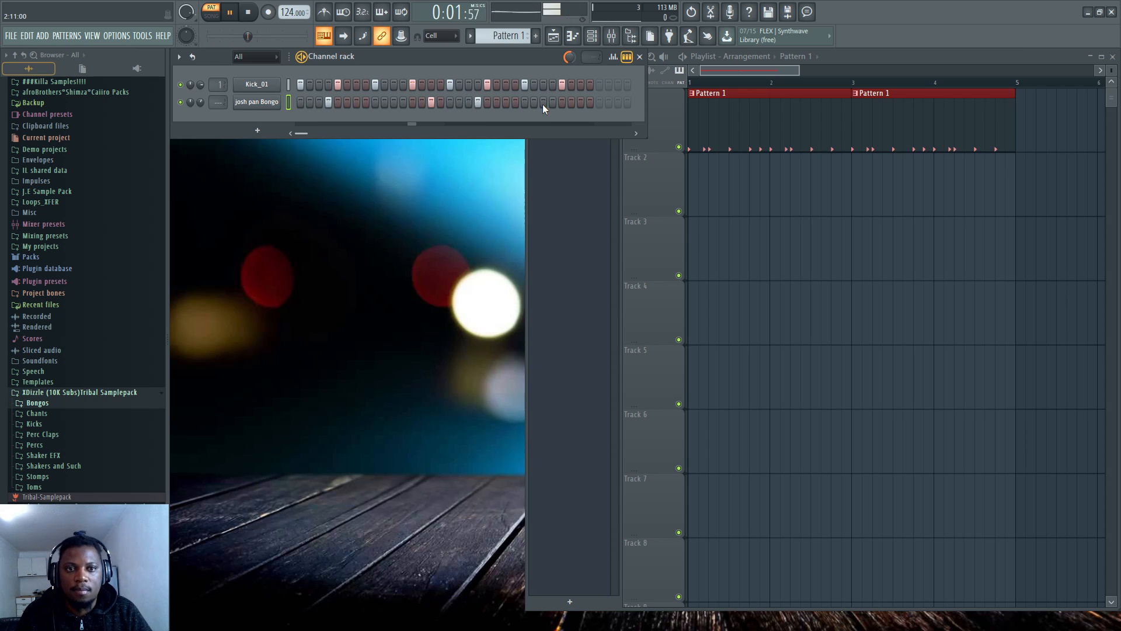
Try josh pan Bongo hits on steps 27 and 32, remove both, and keep a hit on step 29
left_click(543, 102)
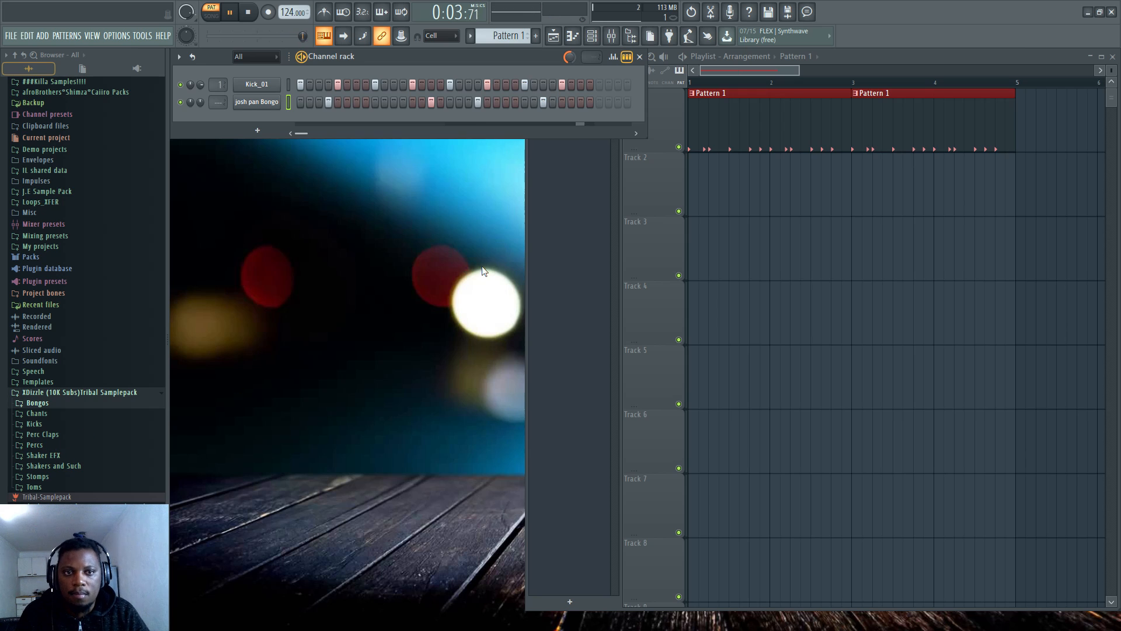
left_click(543, 102)
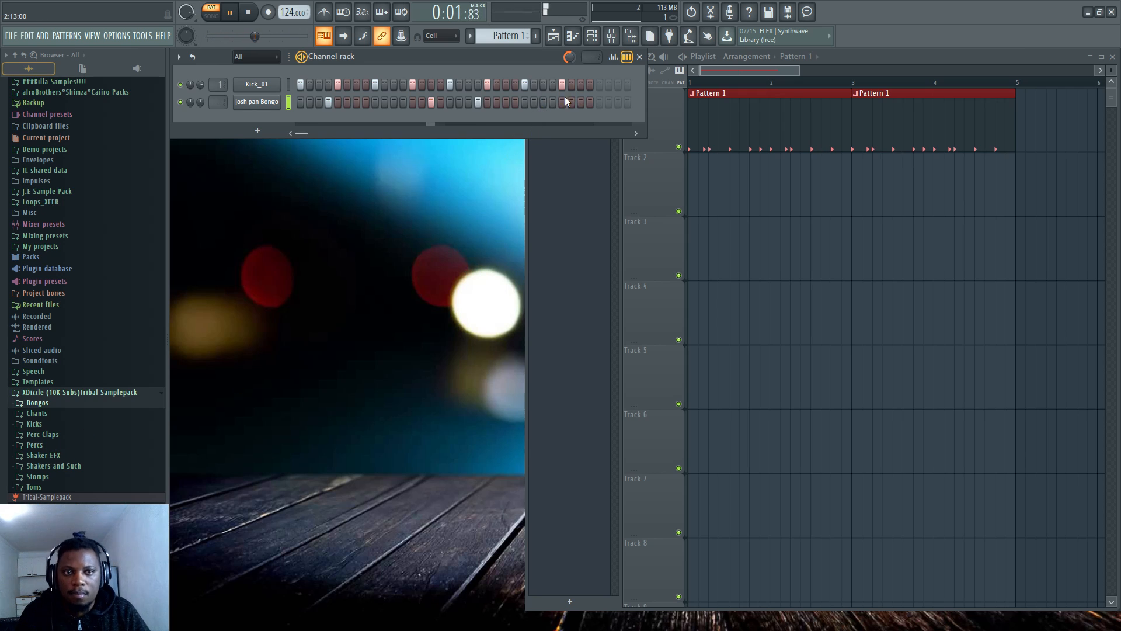
left_click(562, 102)
left_click(590, 103)
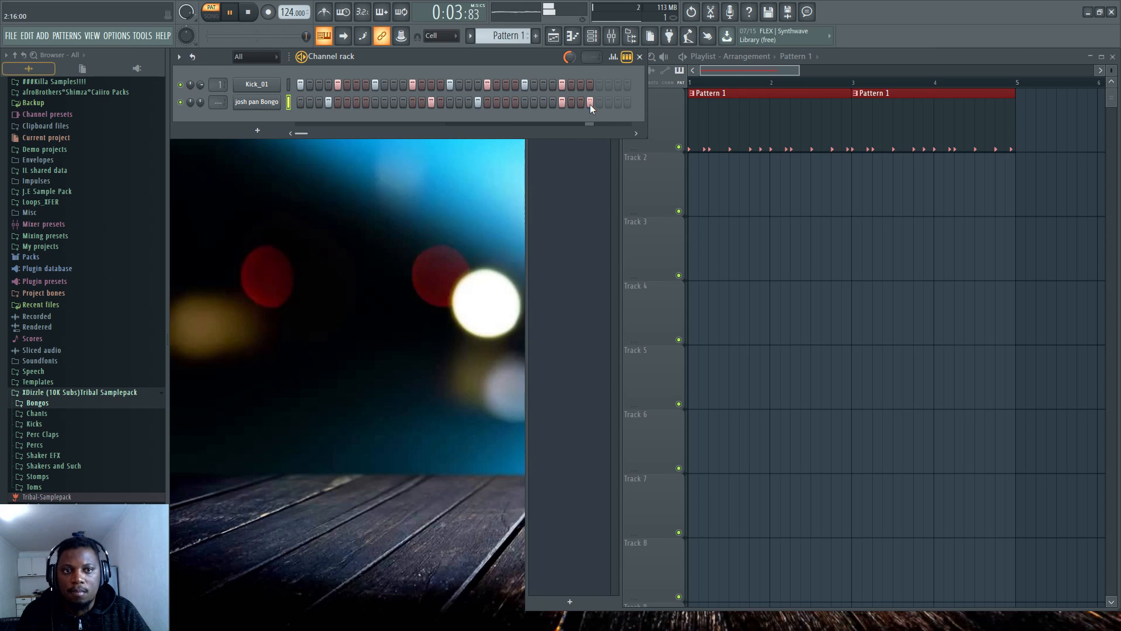
left_click(590, 103)
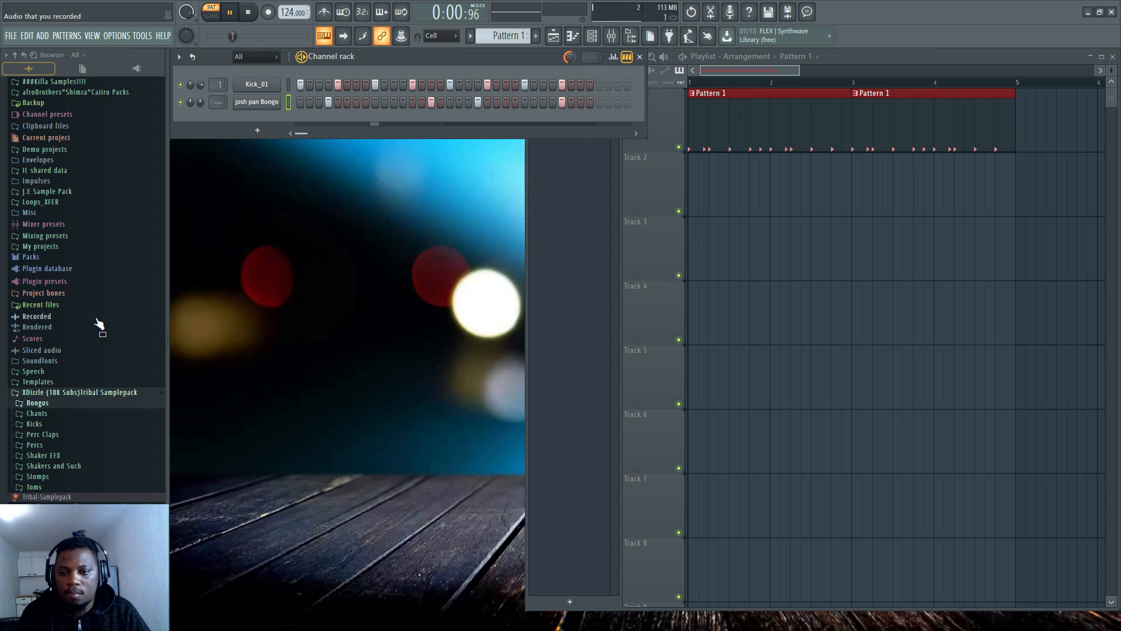
Audition the Perc Claps samples and add Clap 1 as a new channel with a hit on step 1
left_click(56, 445)
left_click(58, 444)
left_click(73, 435)
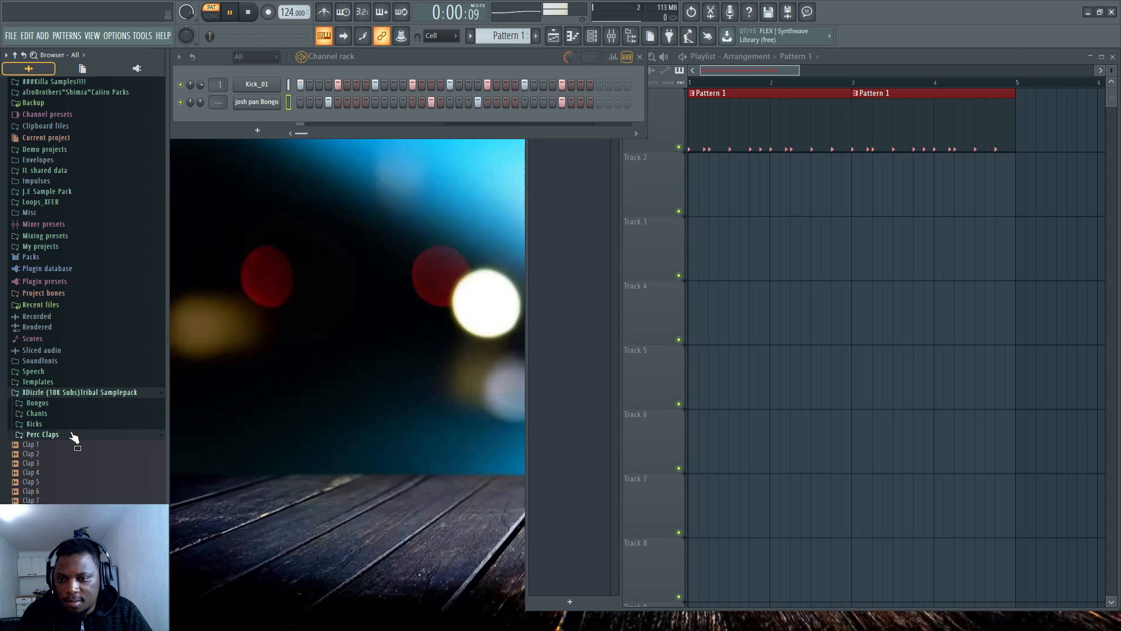
left_click(42, 463)
left_click_drag(47, 473, 222, 260)
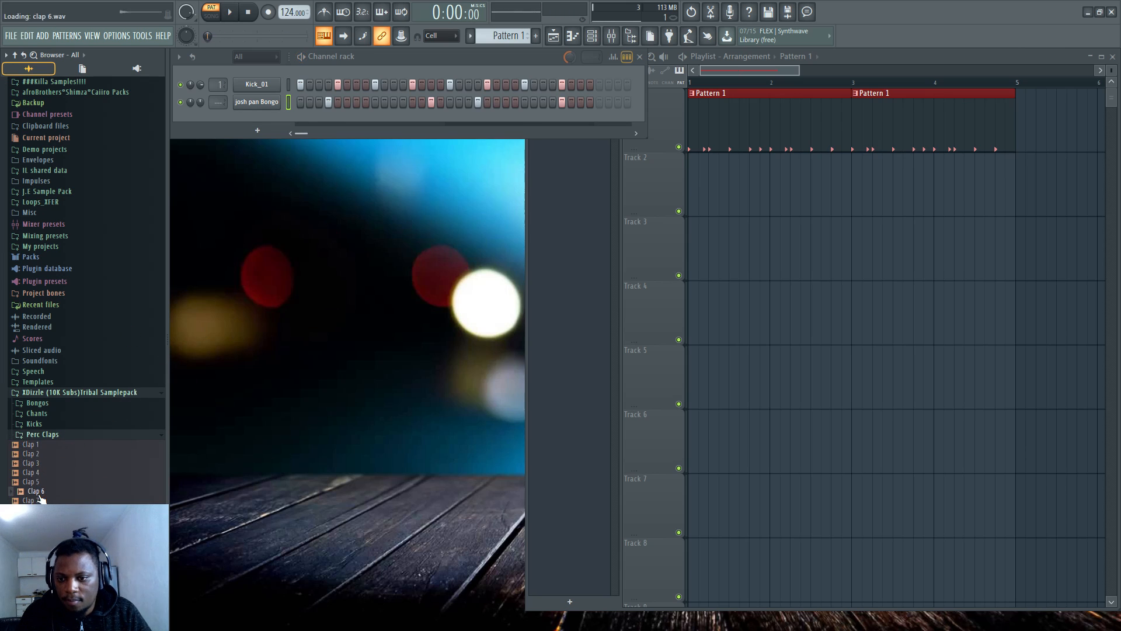
left_click_drag(35, 472, 274, 119)
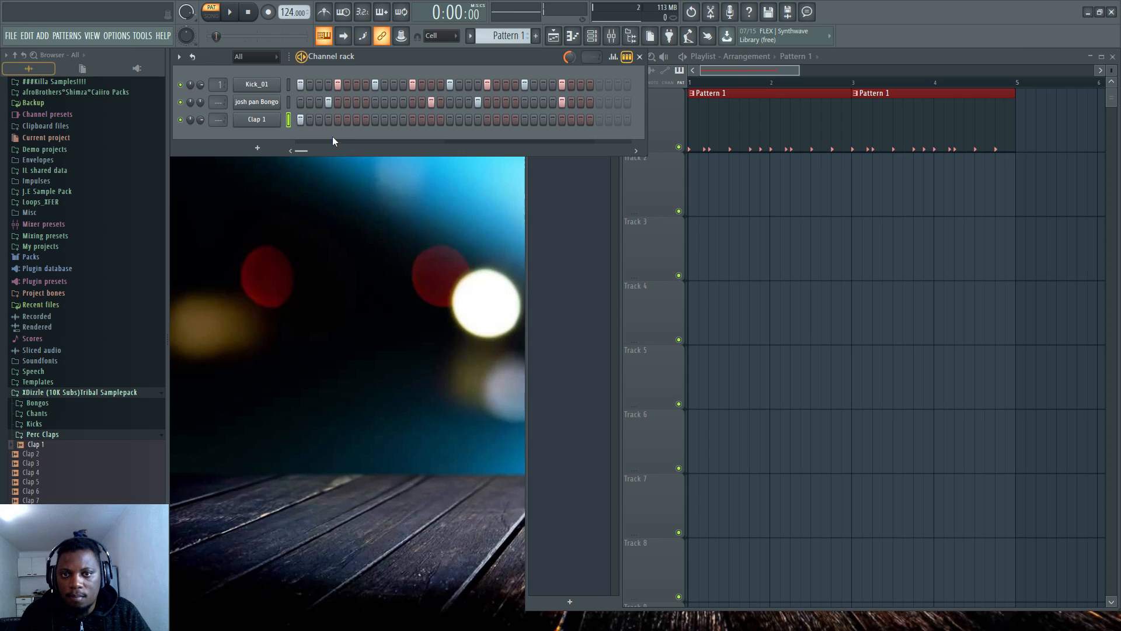
Add Clap 1 hits on steps 4, 15, 20 and 29, matching the josh pan Bongo pattern
left_click(328, 119)
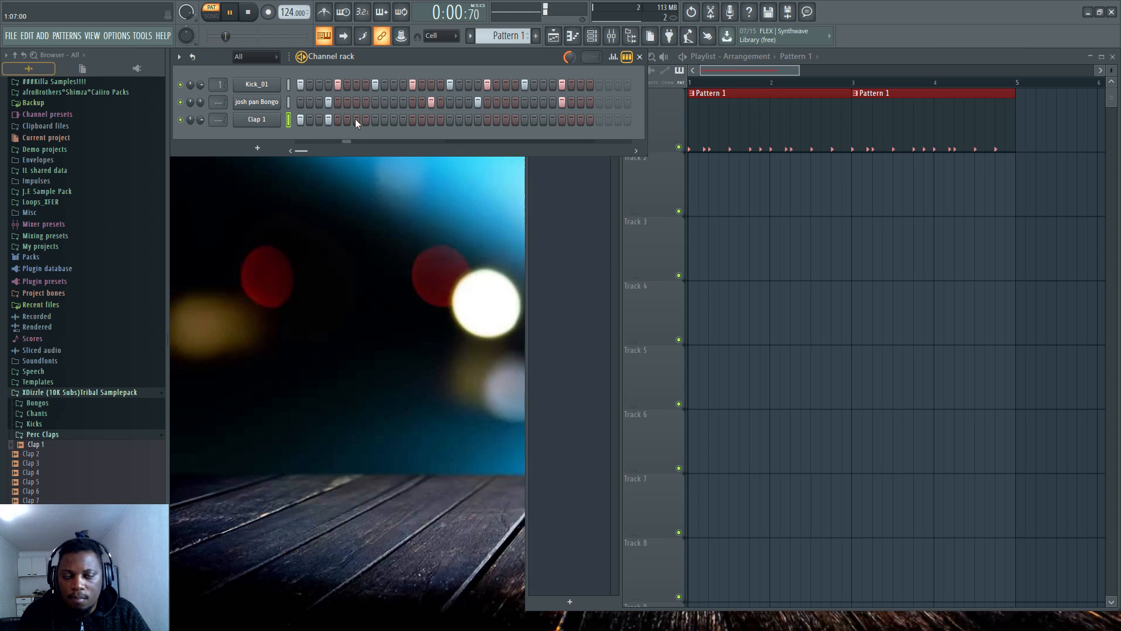
left_click(433, 121)
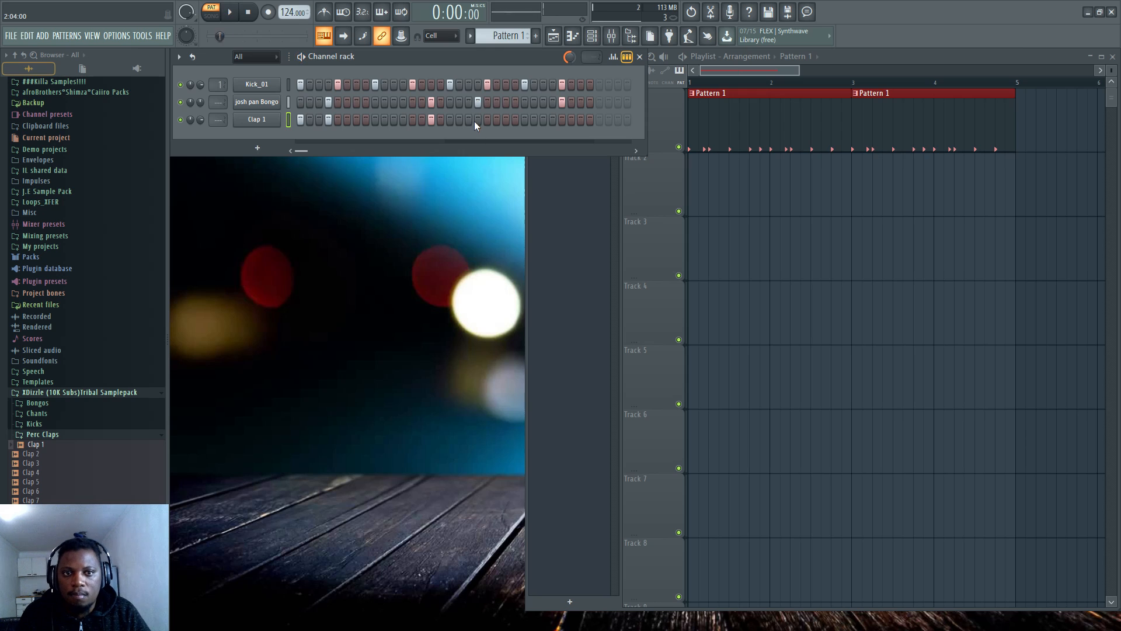
left_click(476, 120)
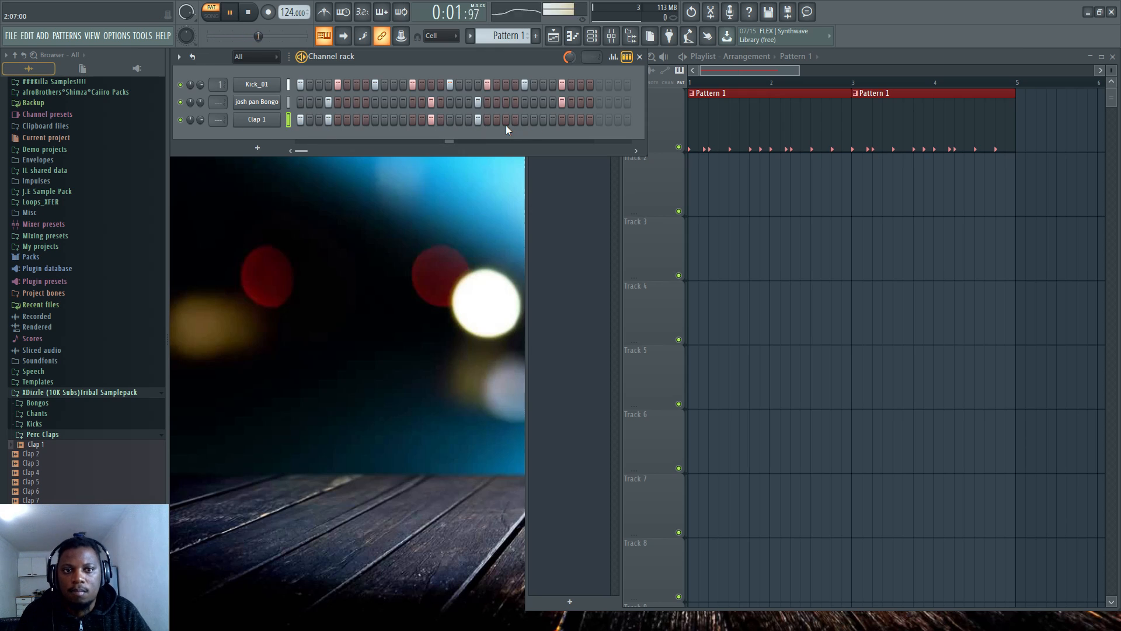
left_click(562, 119)
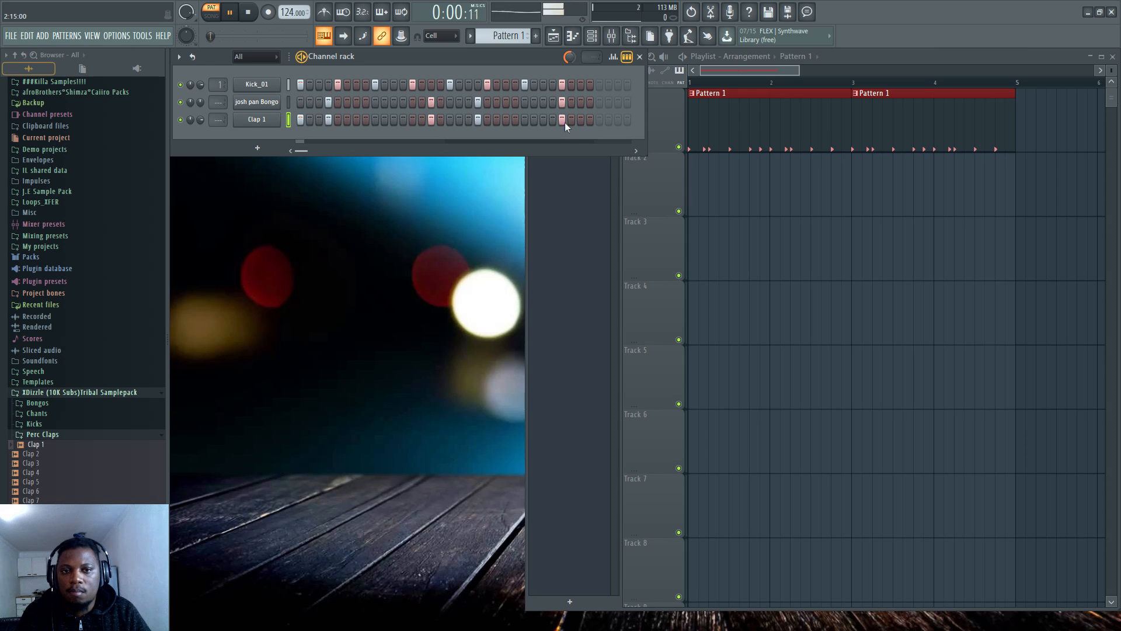
Add Clap 6 from the Perc Claps samples as a new channel with hits on steps 7, 11, 23 and 27
left_click(47, 492)
left_click_drag(48, 499, 269, 146)
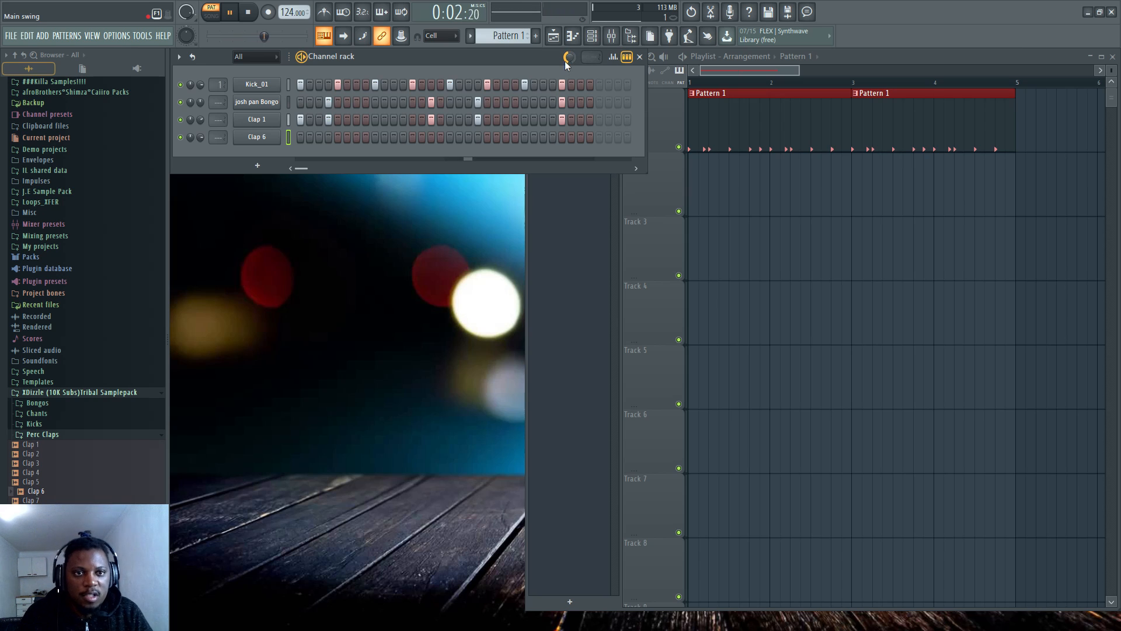
key("space")
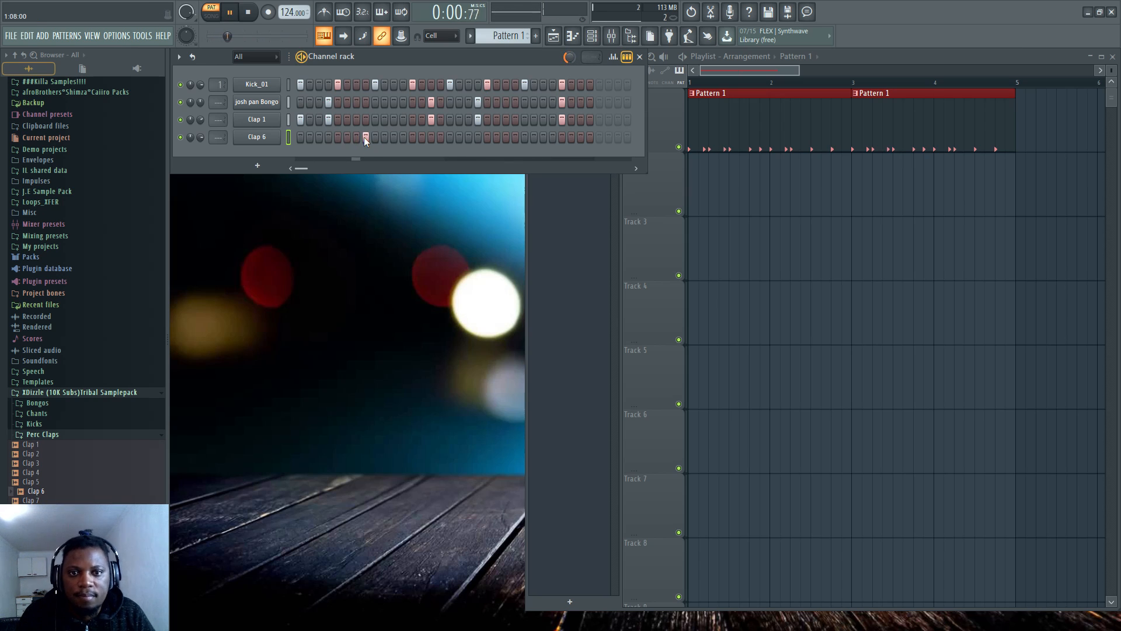
key("space")
left_click(357, 137)
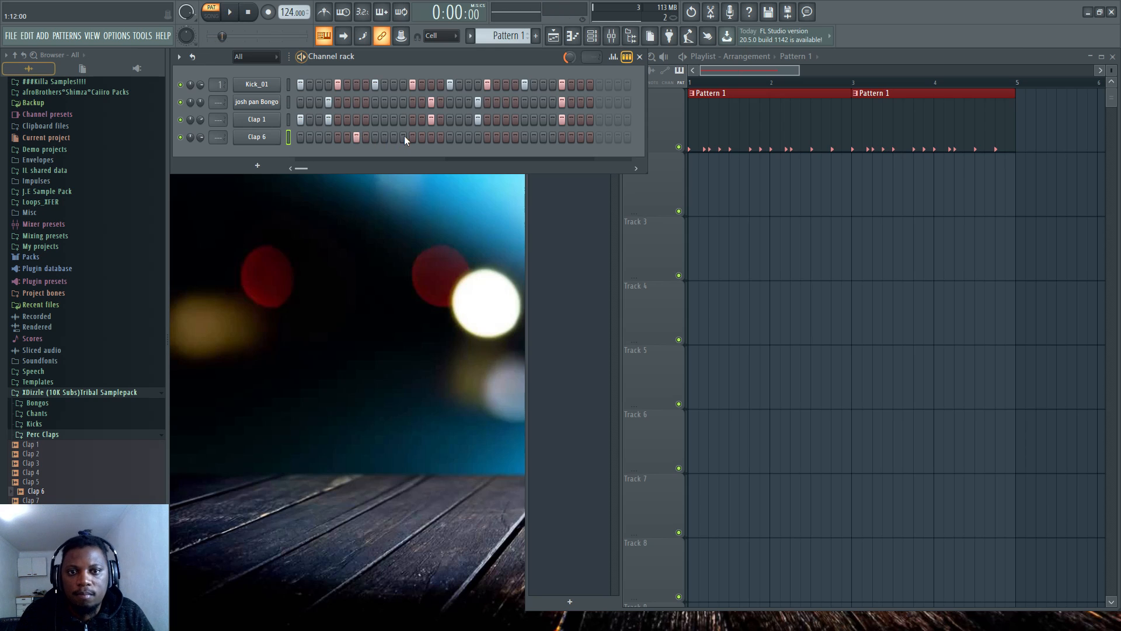
left_click(394, 136)
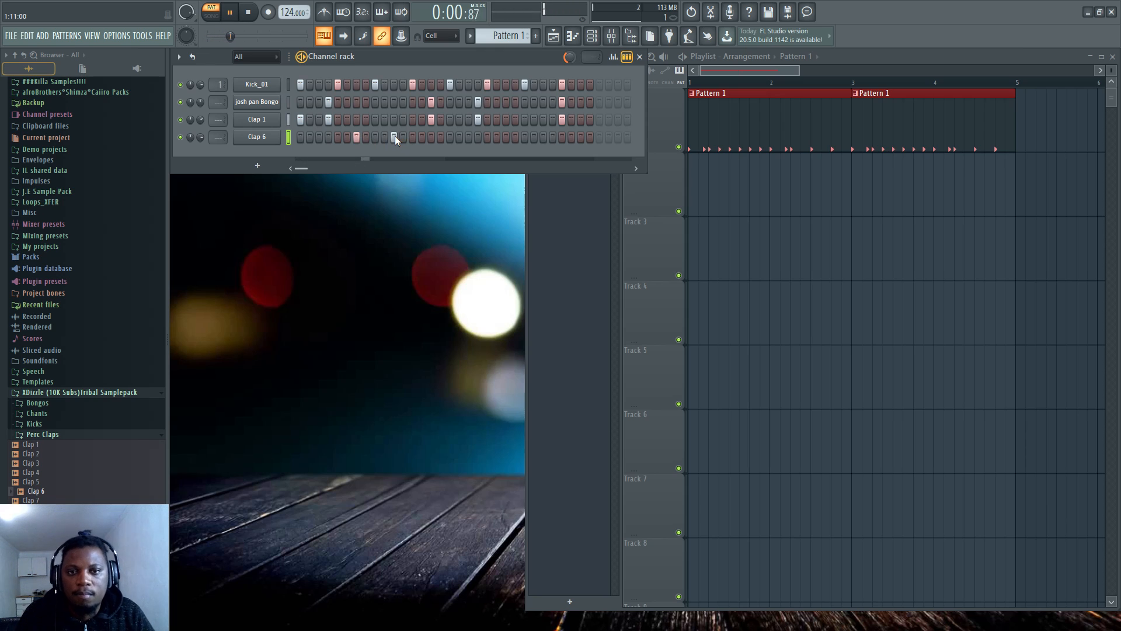
left_click(506, 137)
left_click(544, 137)
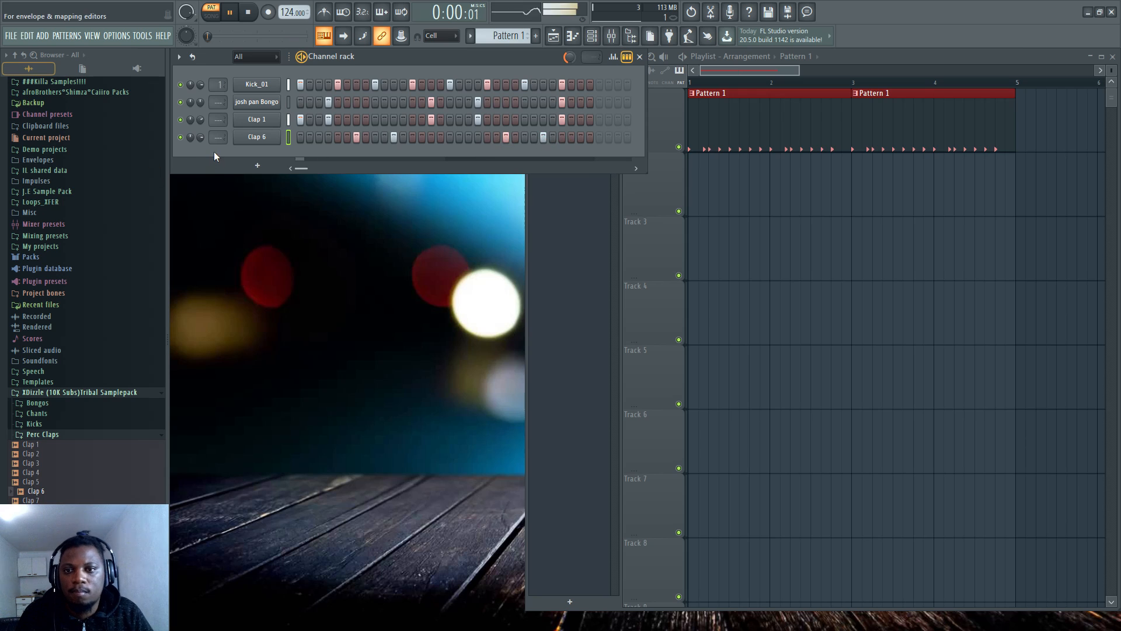
Audition samples in the Percs folder and add Clack Perc as a new channel with a hit on step 1
left_click(61, 521)
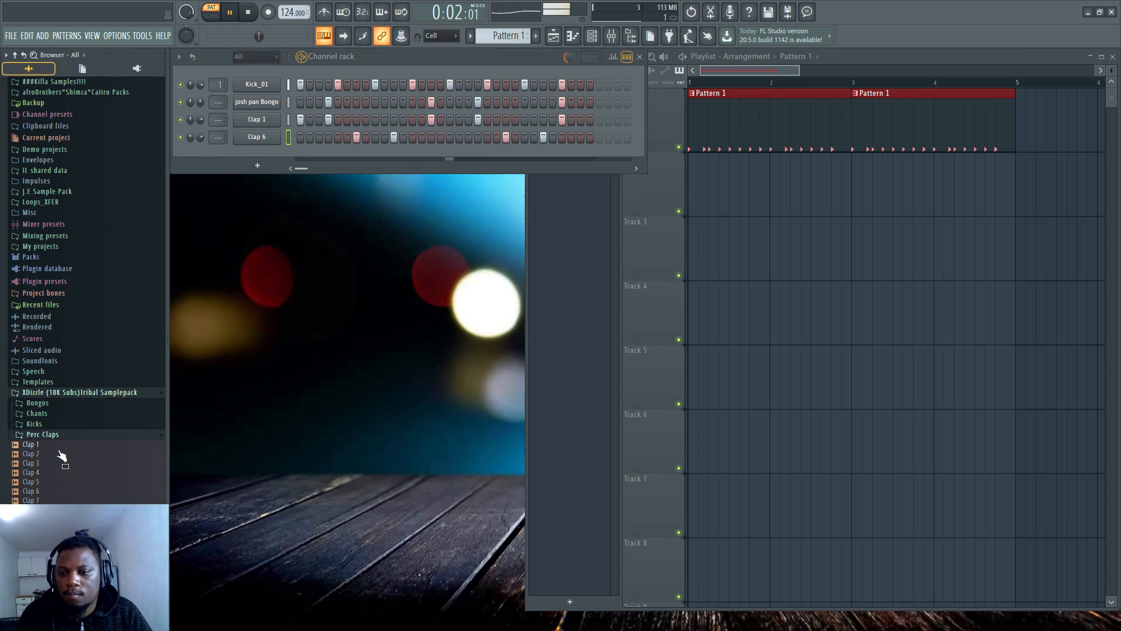
left_click(56, 439)
key("space")
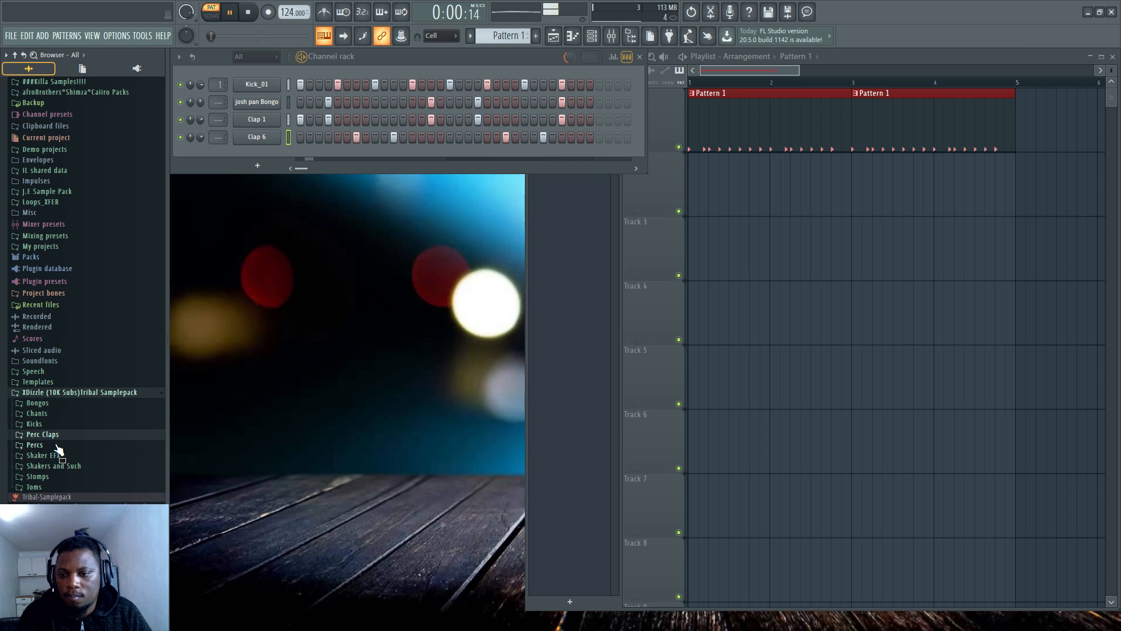
left_click(57, 445)
scroll(57, 450, "down", 5)
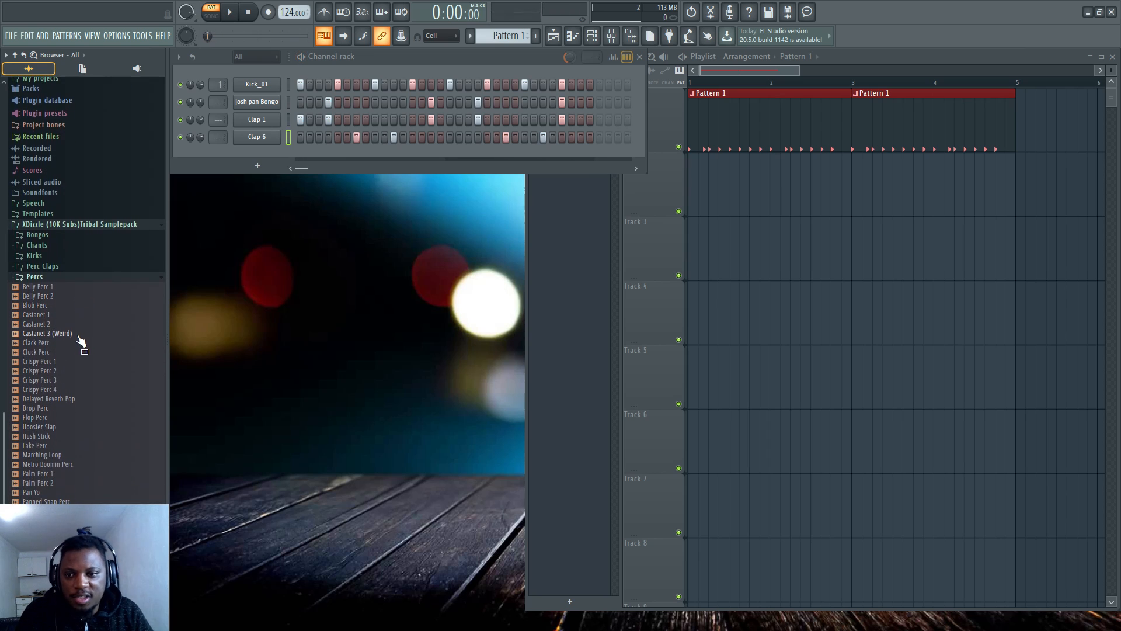
left_click(69, 372)
left_click(54, 352)
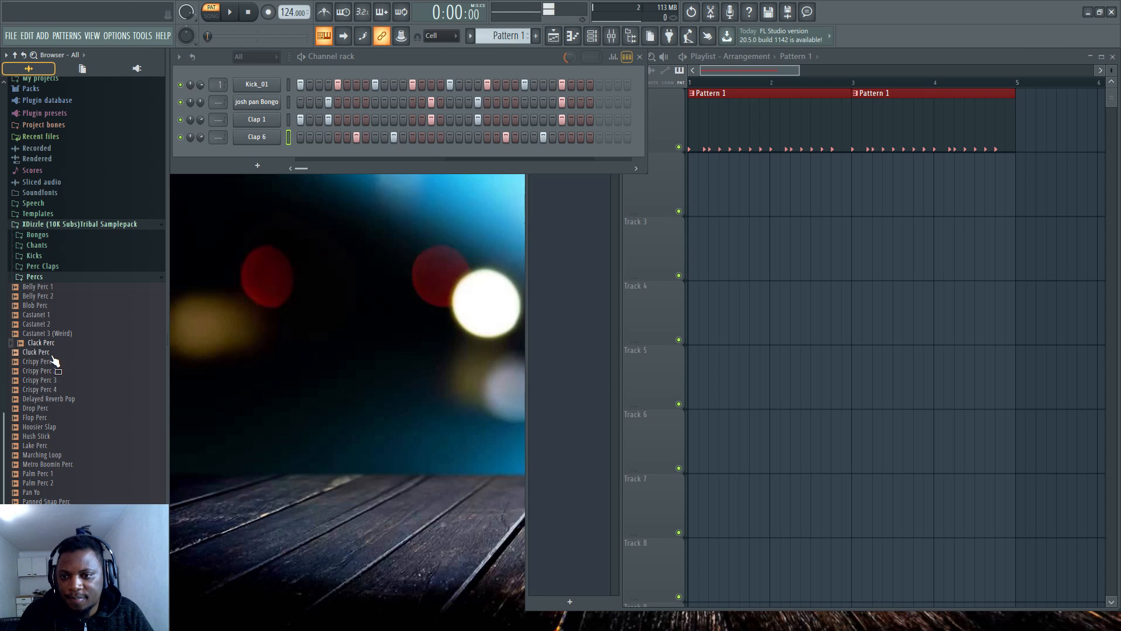
left_click_drag(38, 343, 284, 156)
key("space")
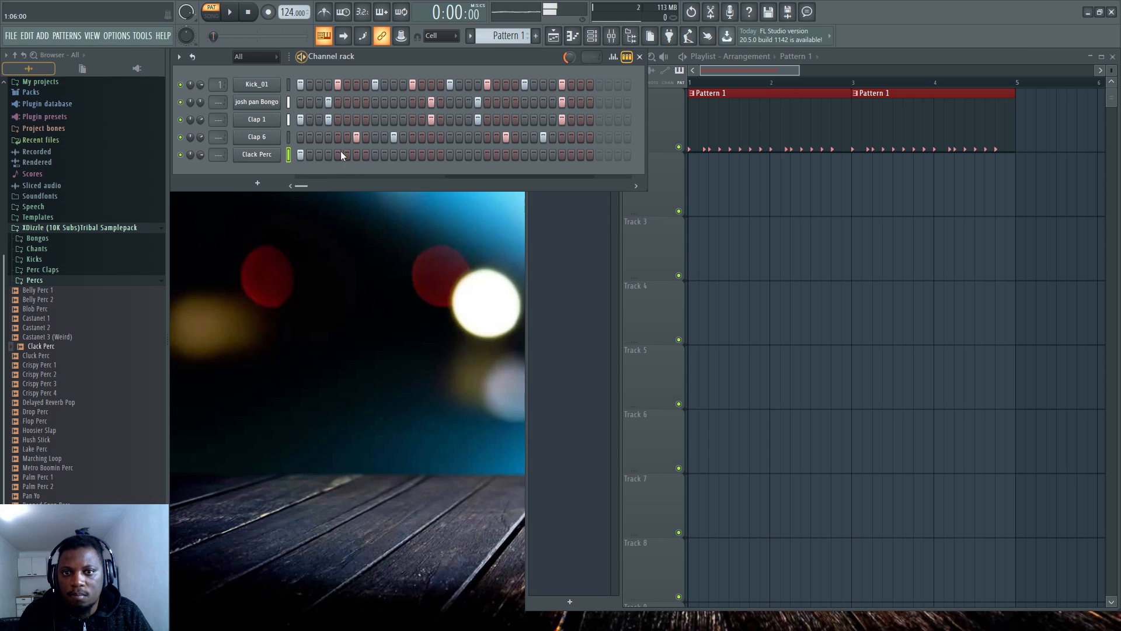
Audition more Percs samples and replace the Clack Perc channel's sample with Swoosh Perc
left_click(269, 157)
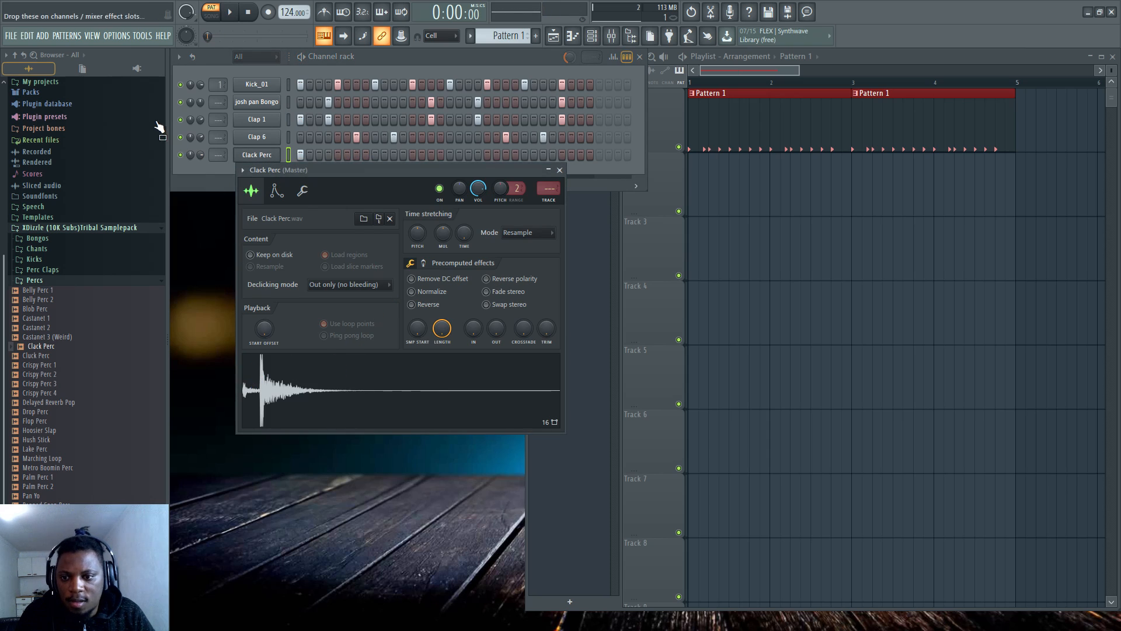
left_click(58, 430)
left_click(57, 467)
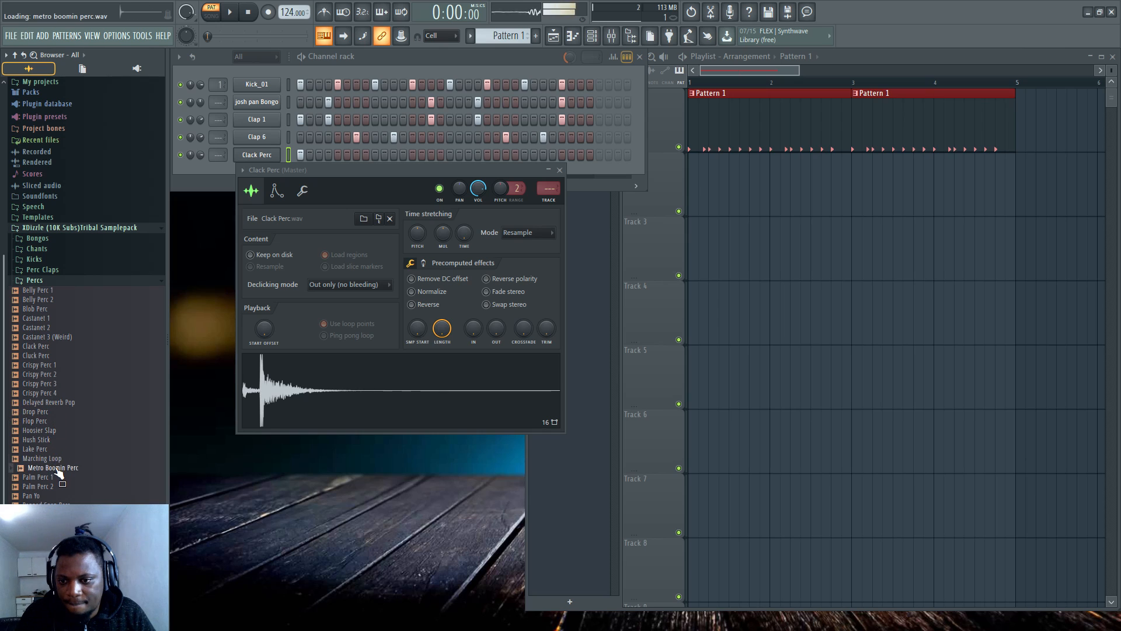
left_click(55, 496)
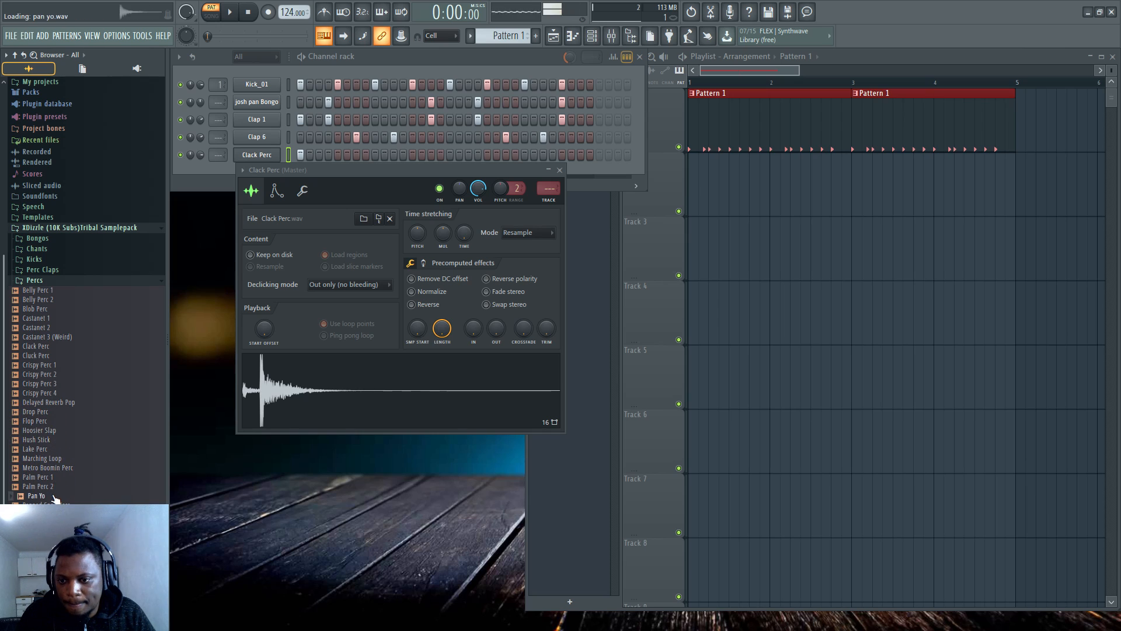
key("Up")
key("Up")
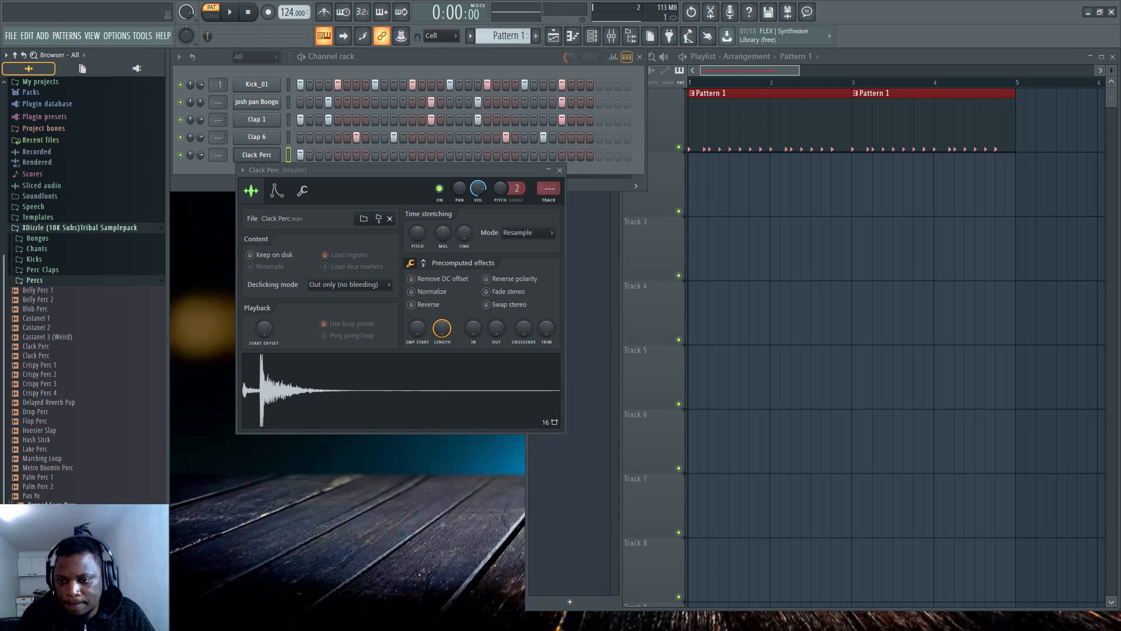
key("Down")
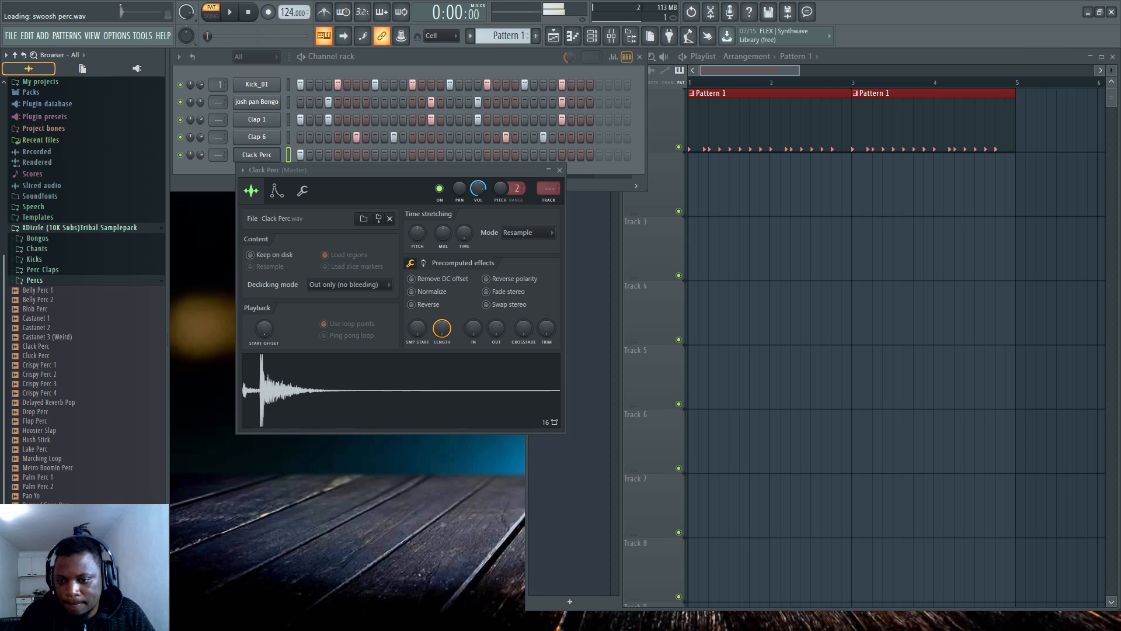
left_click_drag(35, 543, 257, 154)
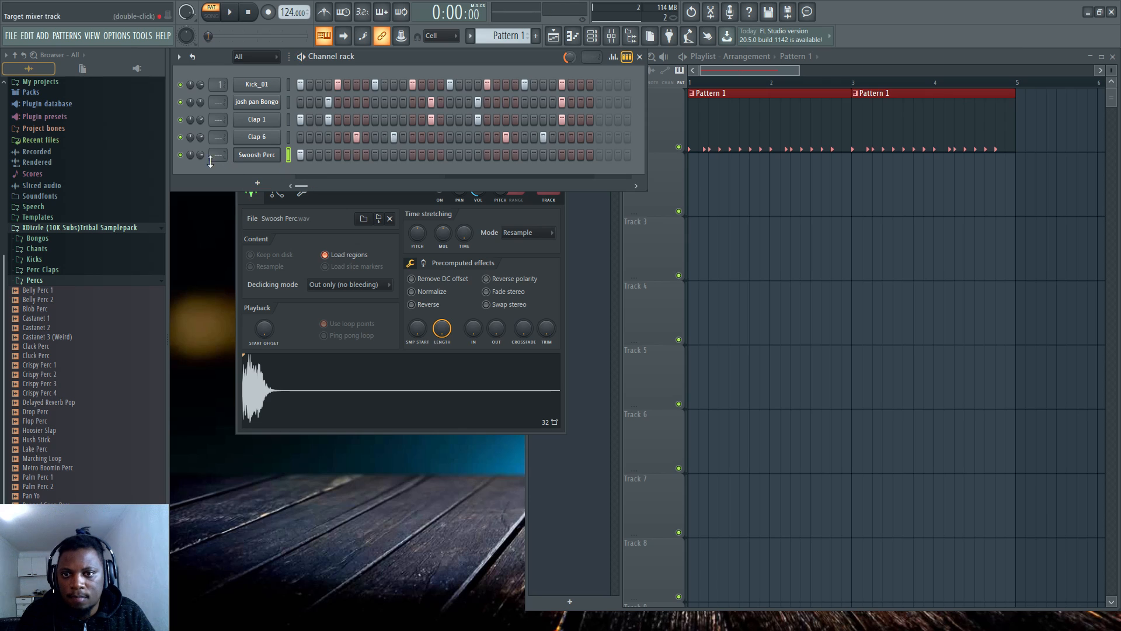
Replace the Swoosh Perc hit on step 1 with hits on steps 7, 15, 23 and 31, and raise its silence trimming threshold
key("space")
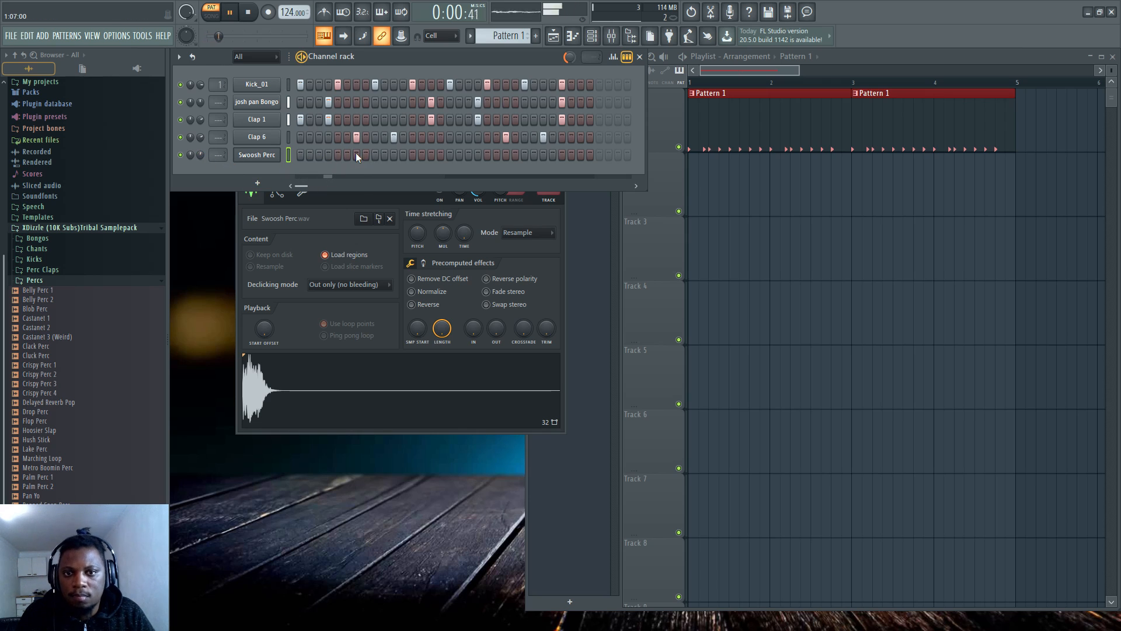
left_click(431, 155)
left_click(506, 155)
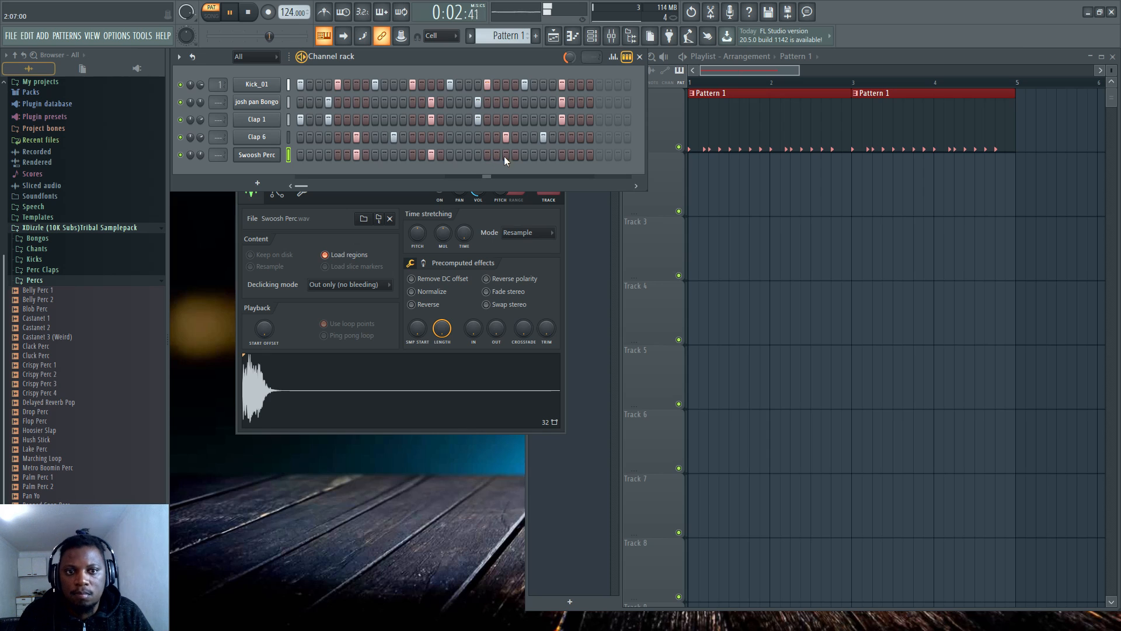
left_click(579, 154)
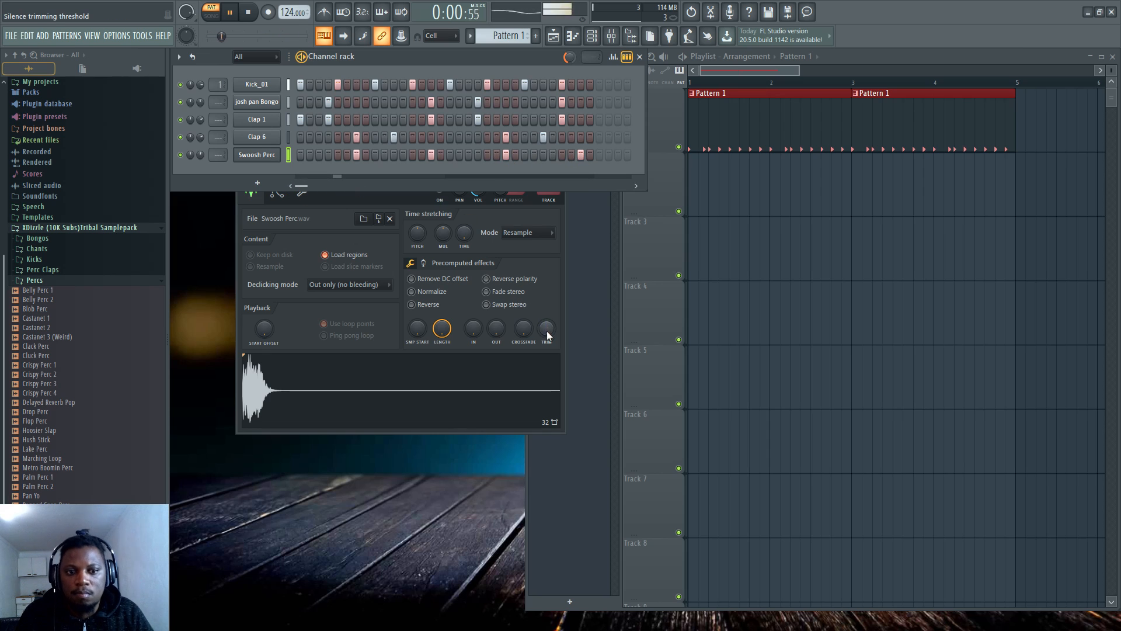
left_click_drag(546, 329, 540, 276)
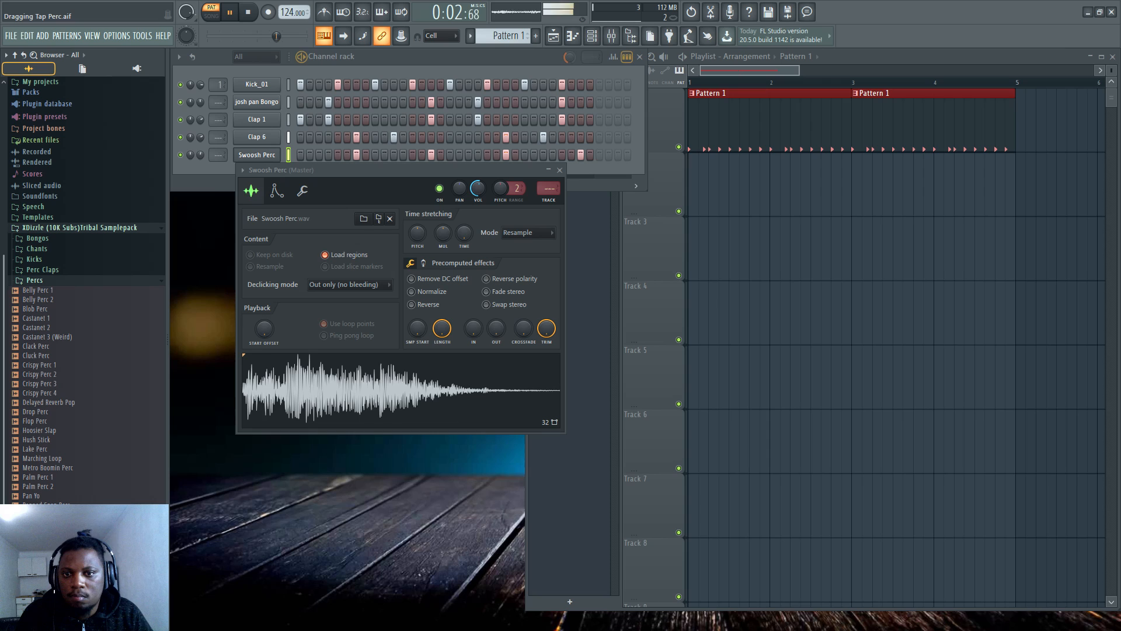
Add Tap Perc as a new channel, try hits on steps 10, 12 and 23, and keep hits on steps 9, 13 and 25
left_click_drag(59, 505, 222, 178)
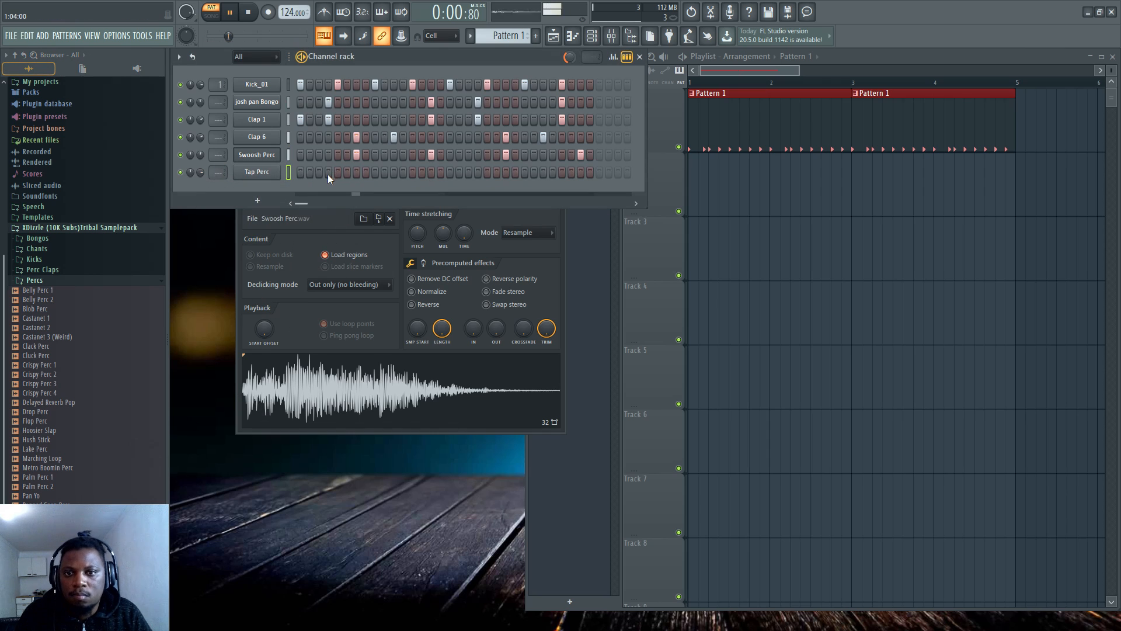
key("space")
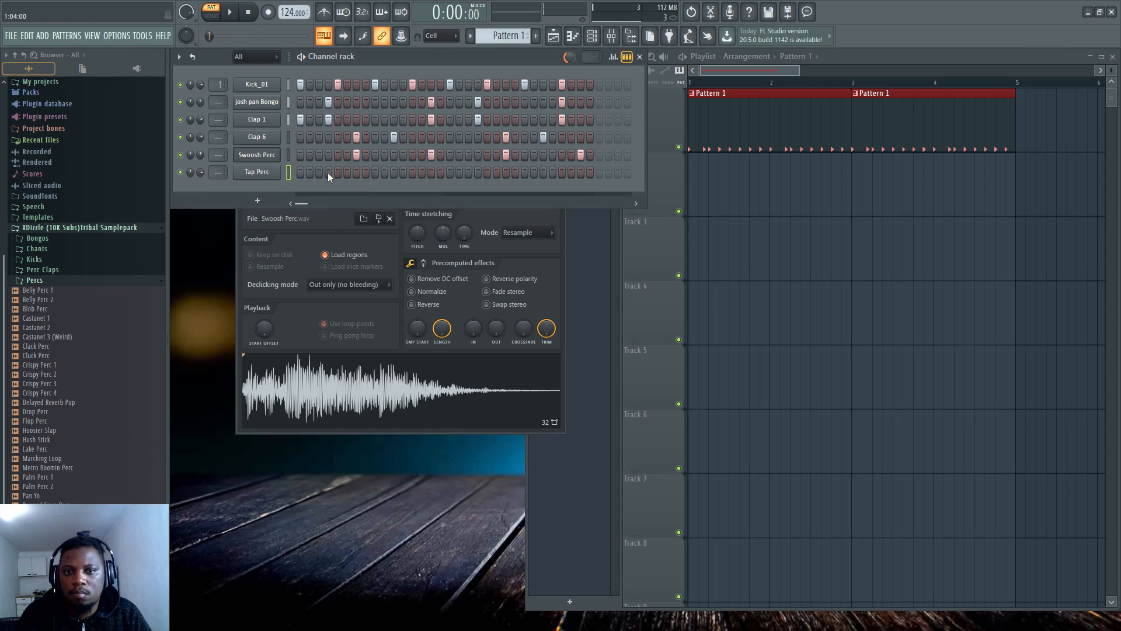
key("space")
left_click(375, 173)
left_click(384, 173)
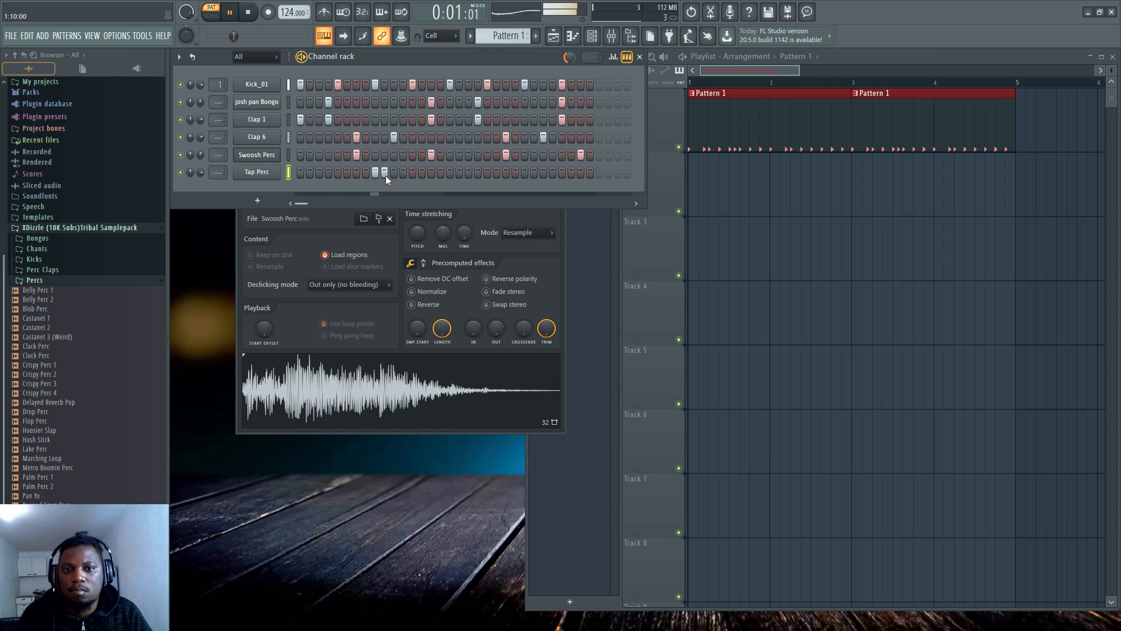
left_click(384, 173)
left_click(403, 173)
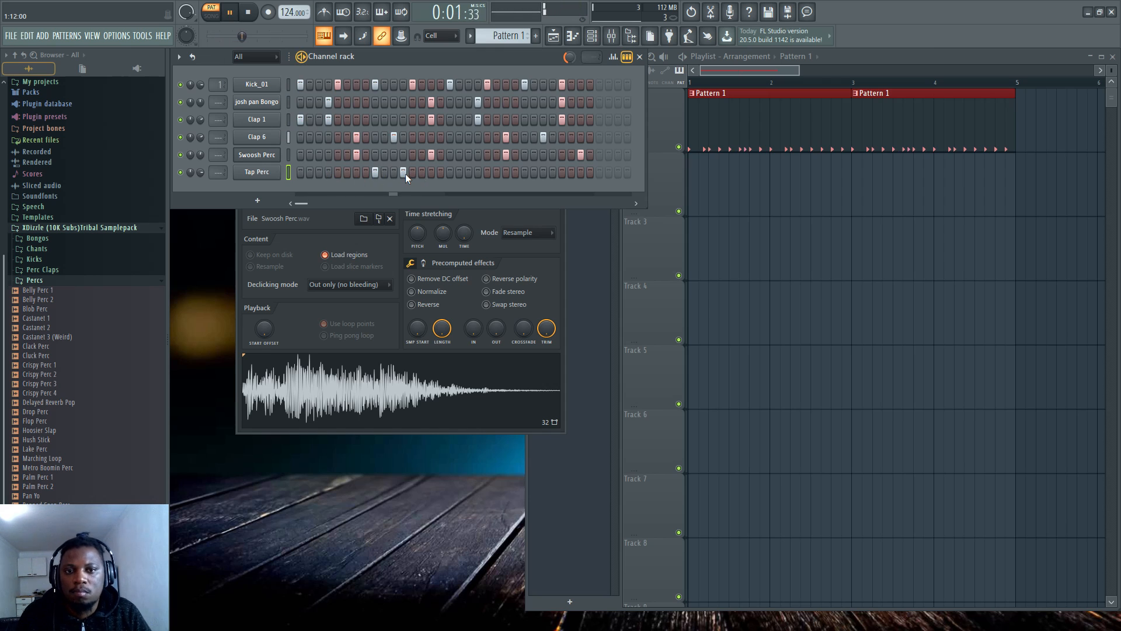
left_click(403, 173)
left_click(412, 173)
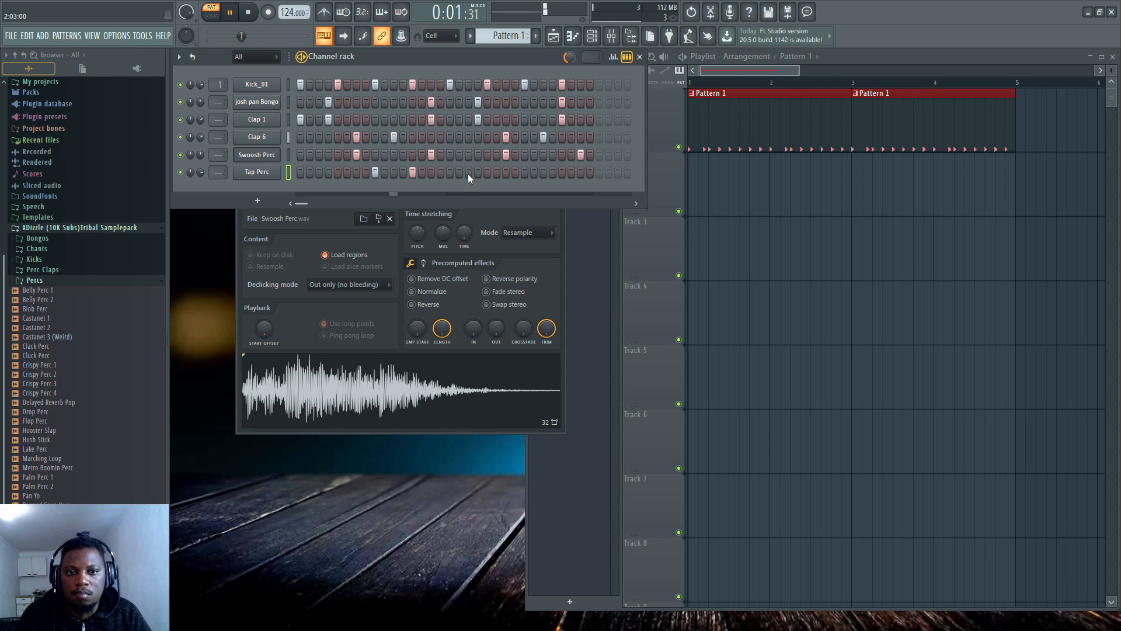
left_click(505, 172)
left_click(525, 173)
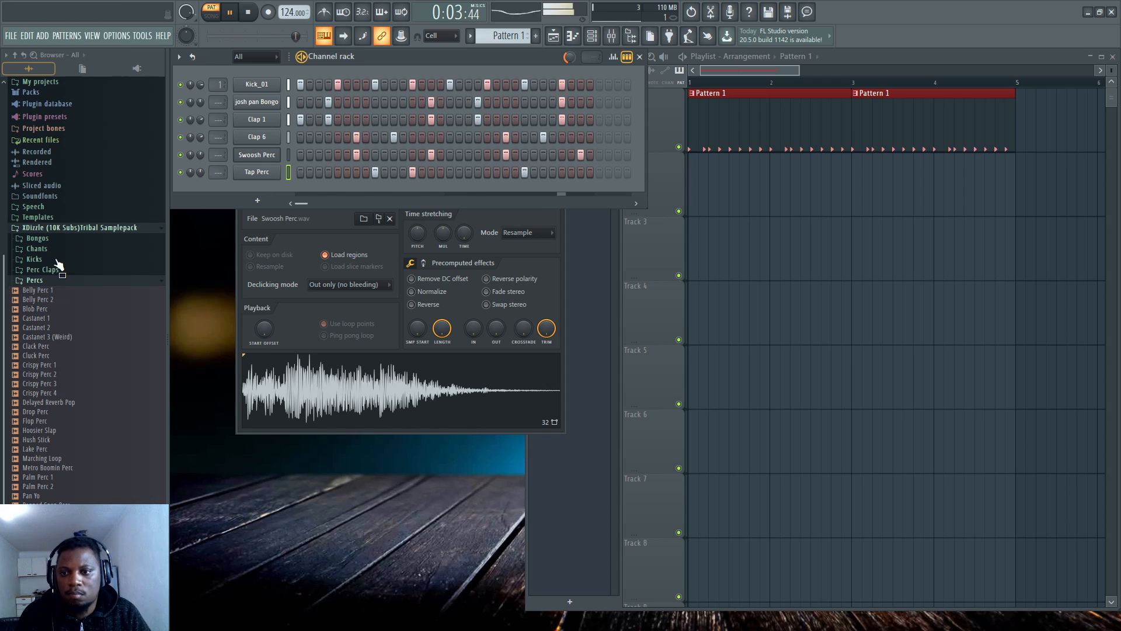
Audition Belly Perc 2 in the Percs folder and samples in the Shaker EFX folder
left_click(61, 300)
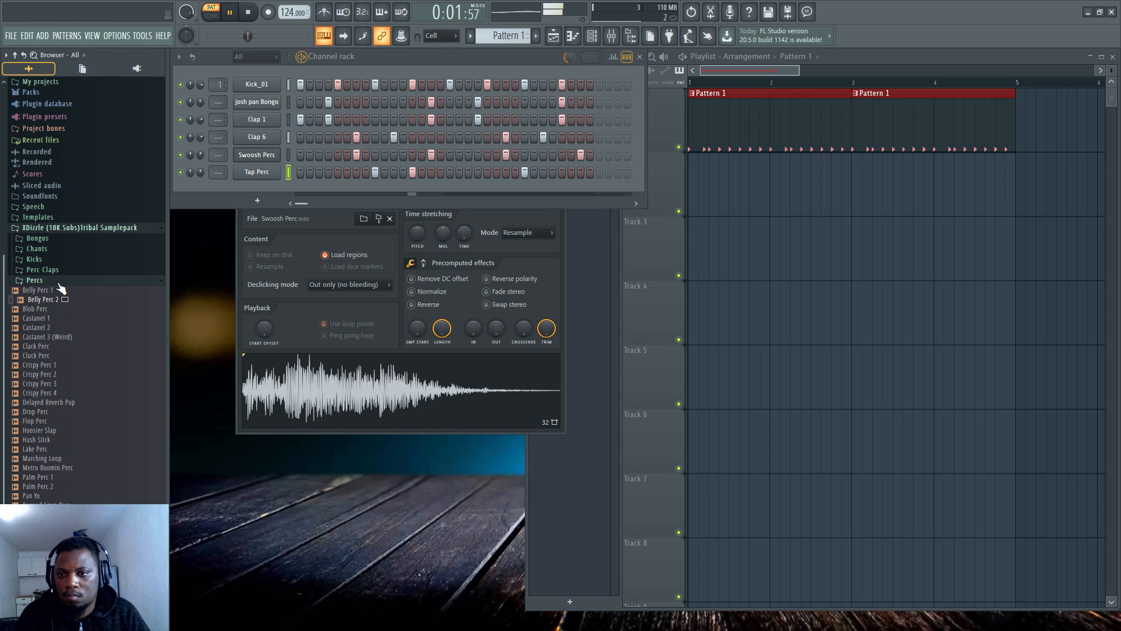
left_click(58, 281)
left_click(44, 456)
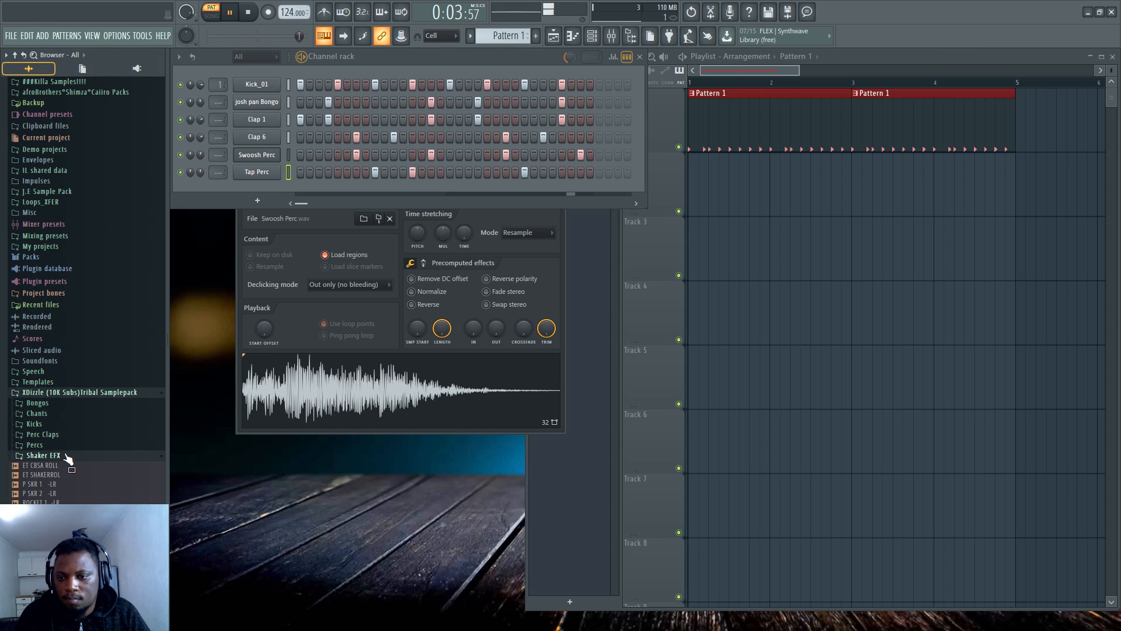
key("space")
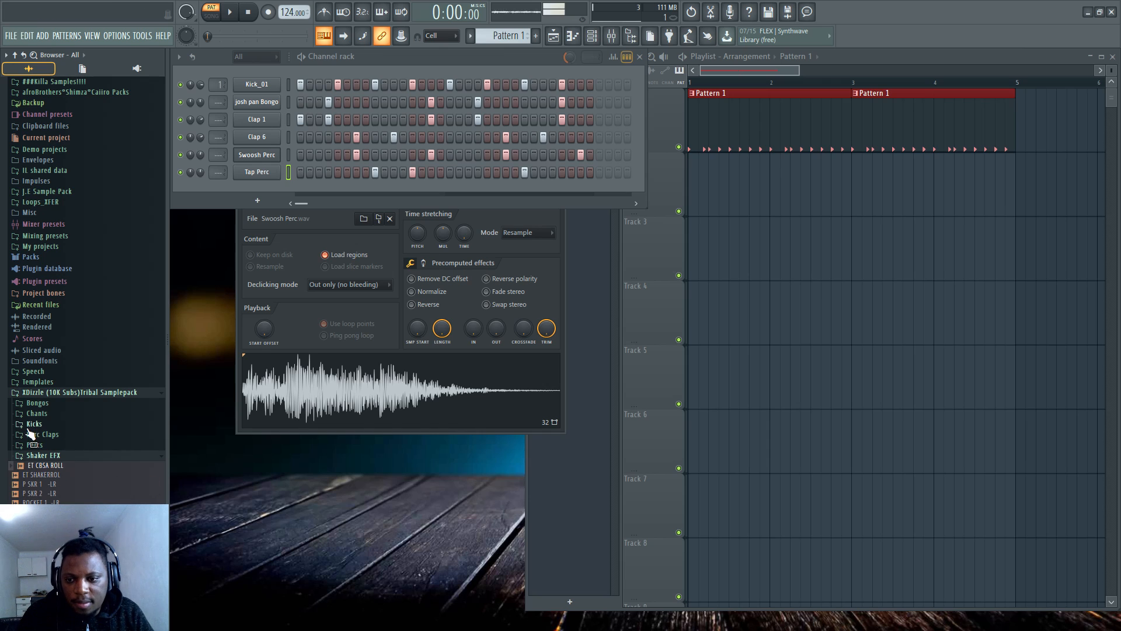
left_click(65, 493)
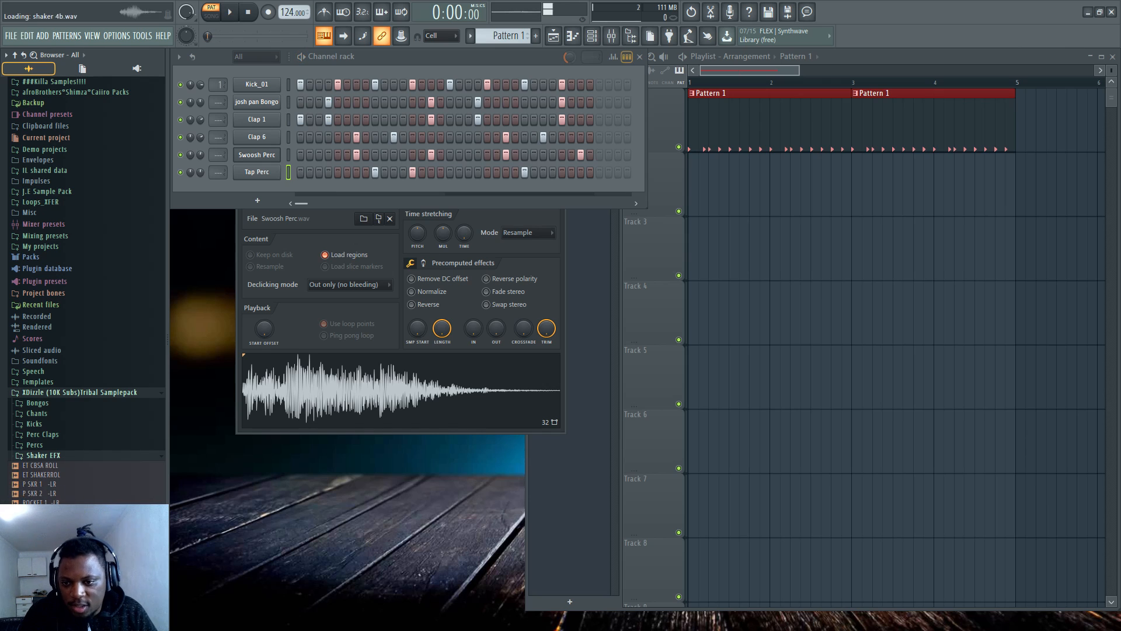
Add Basic Shake from the Shakers and Such folder as a new channel and fill every second step
left_click(66, 455)
left_click(70, 466)
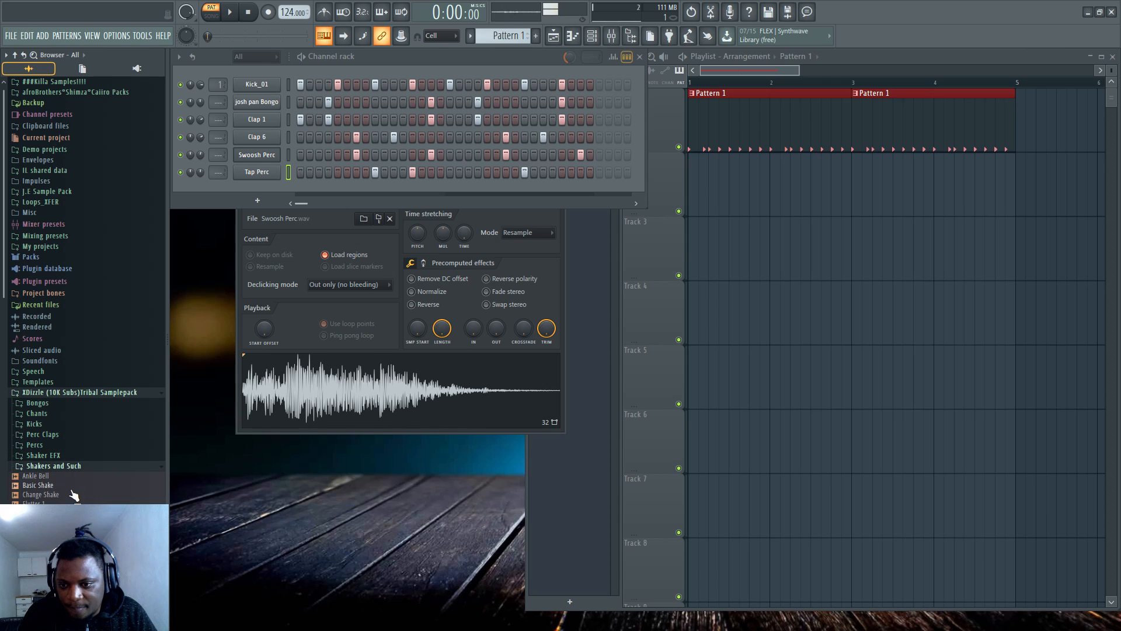
left_click_drag(44, 485, 251, 186)
right_click(283, 193)
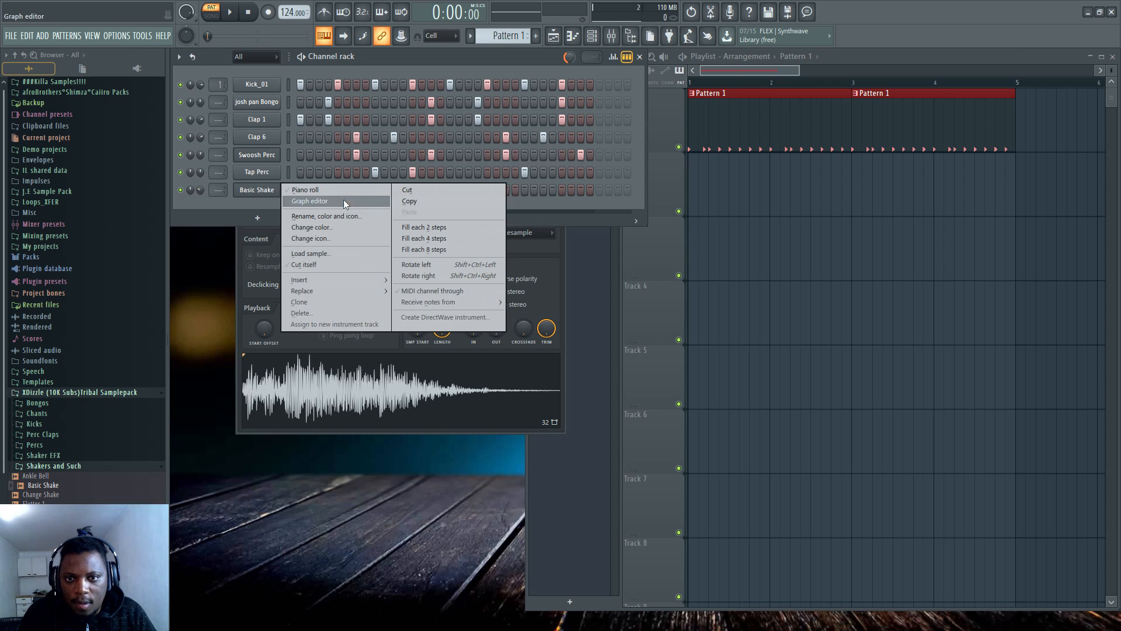
left_click(440, 228)
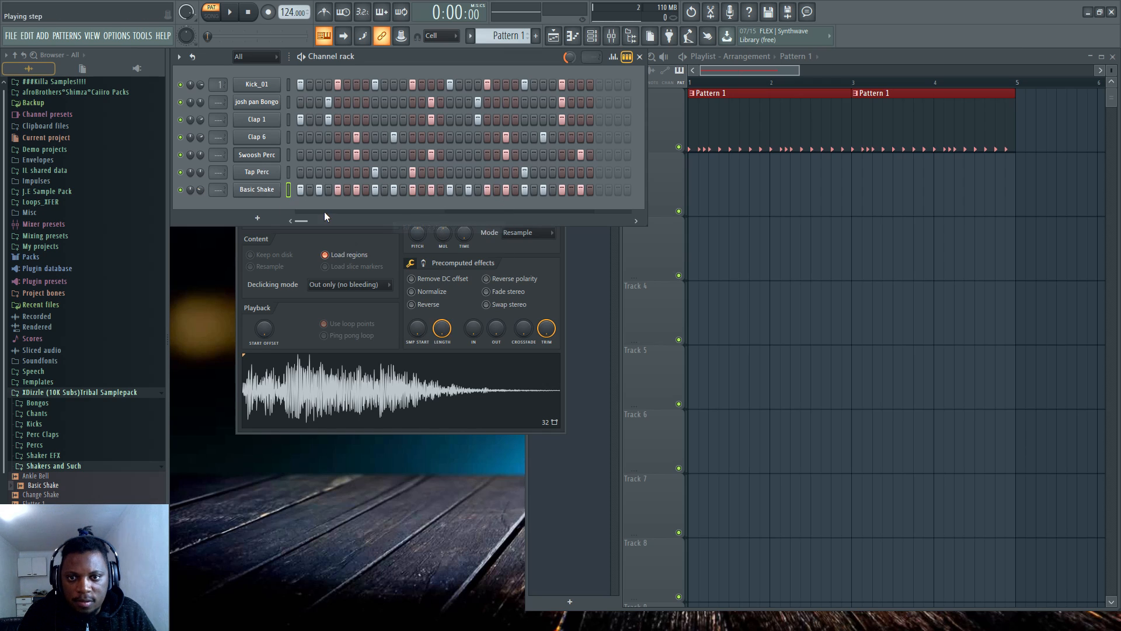
Lower the Basic Shake channel's volume during playback and refill it with a hit on every fourth step
key("space")
left_click_drag(201, 190, 200, 196)
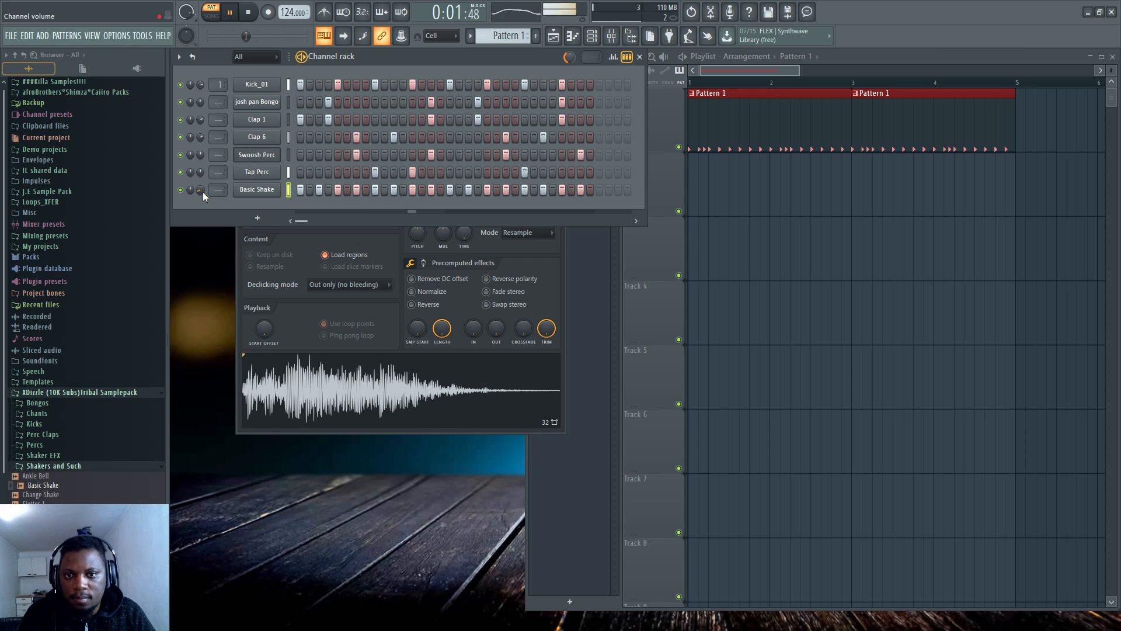
right_click(257, 191)
left_click(410, 239)
key("space")
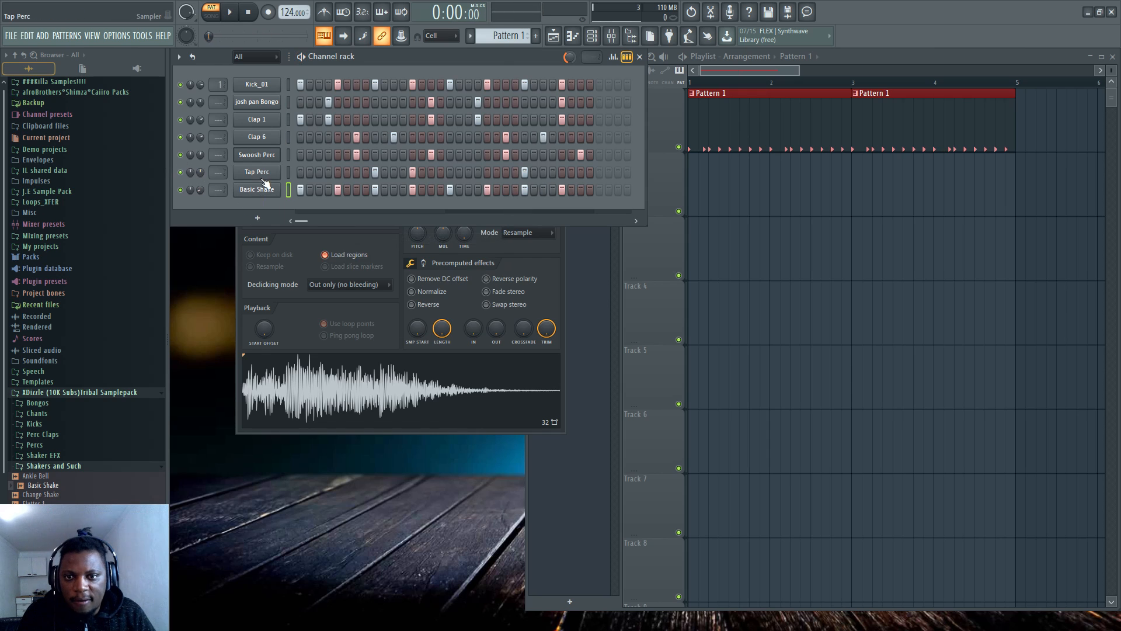
Assign the Basic Shake channel to mixer track 2 and bring up the mixer
left_click(261, 177)
left_click(245, 190)
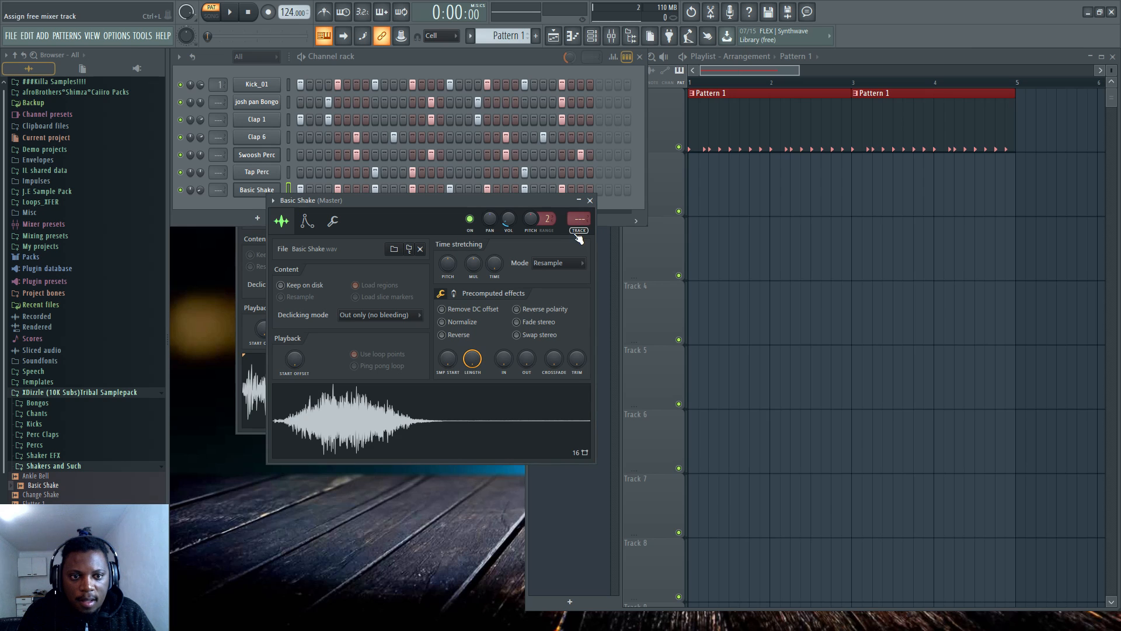
key("F9")
Replace the Fruity delay bank on the Delay mixer track with Fruity Delay 3
left_click(832, 373)
left_click(936, 331)
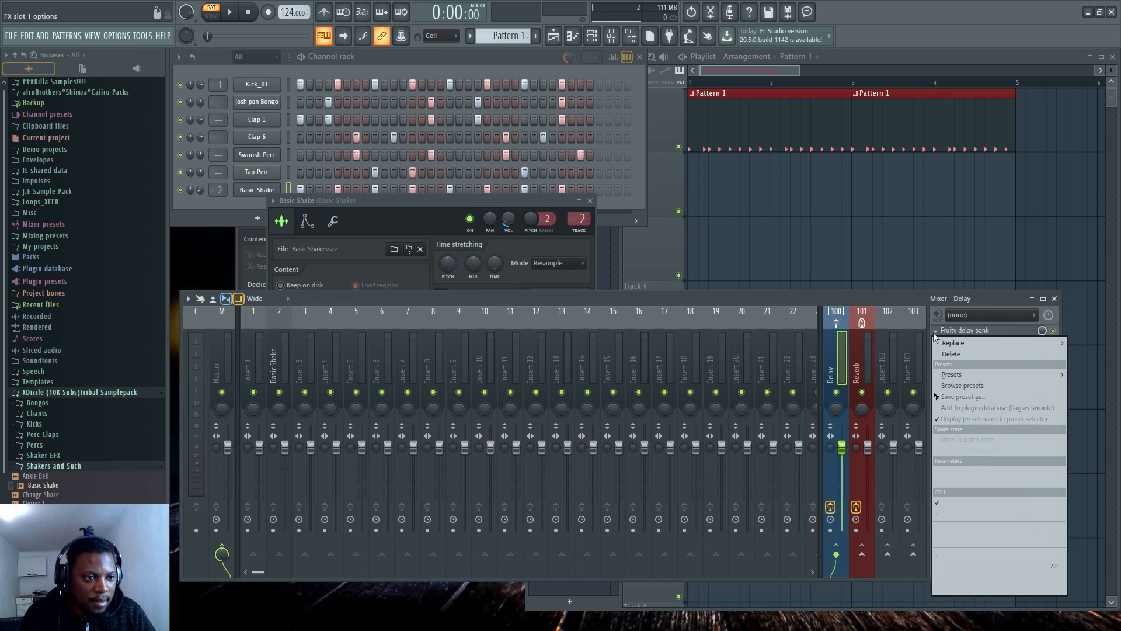
mouse_move(971, 345)
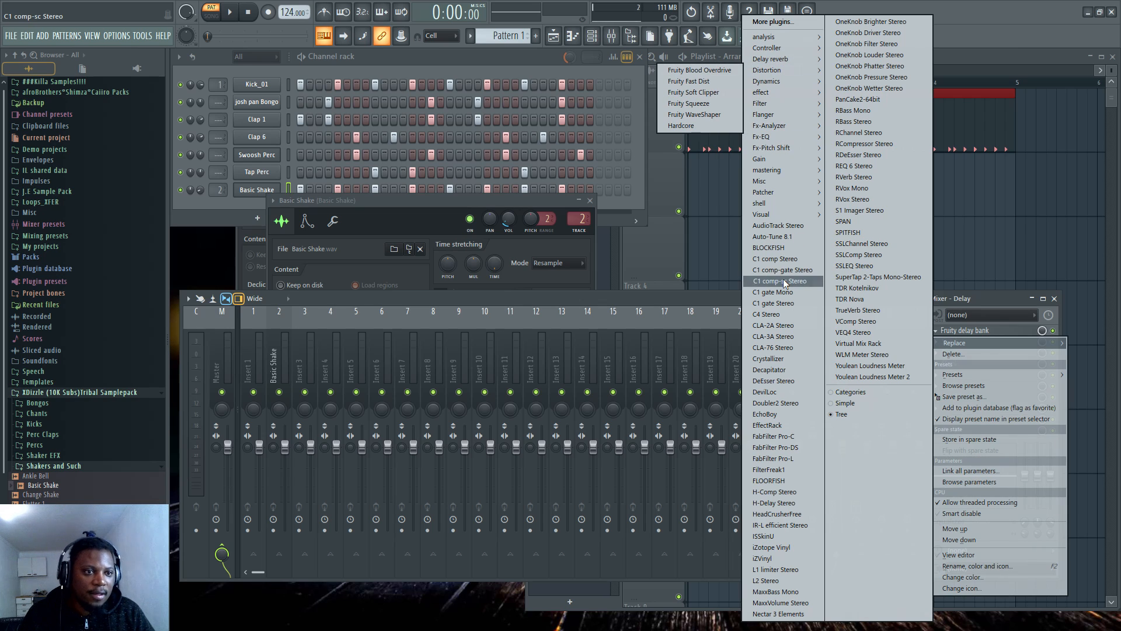
mouse_move(793, 103)
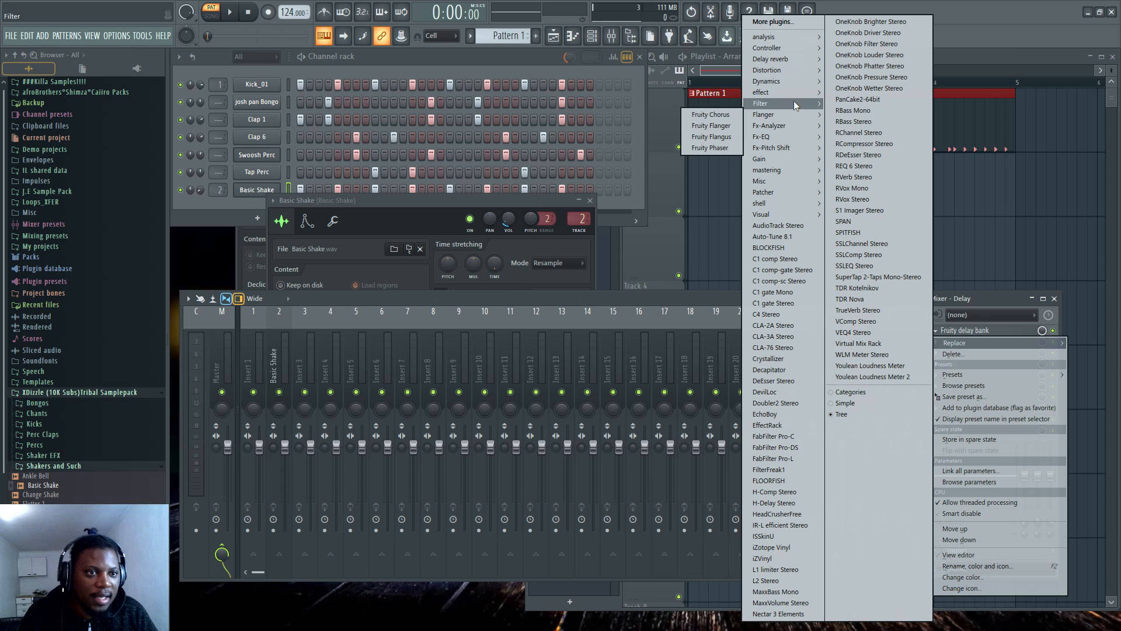
mouse_move(796, 59)
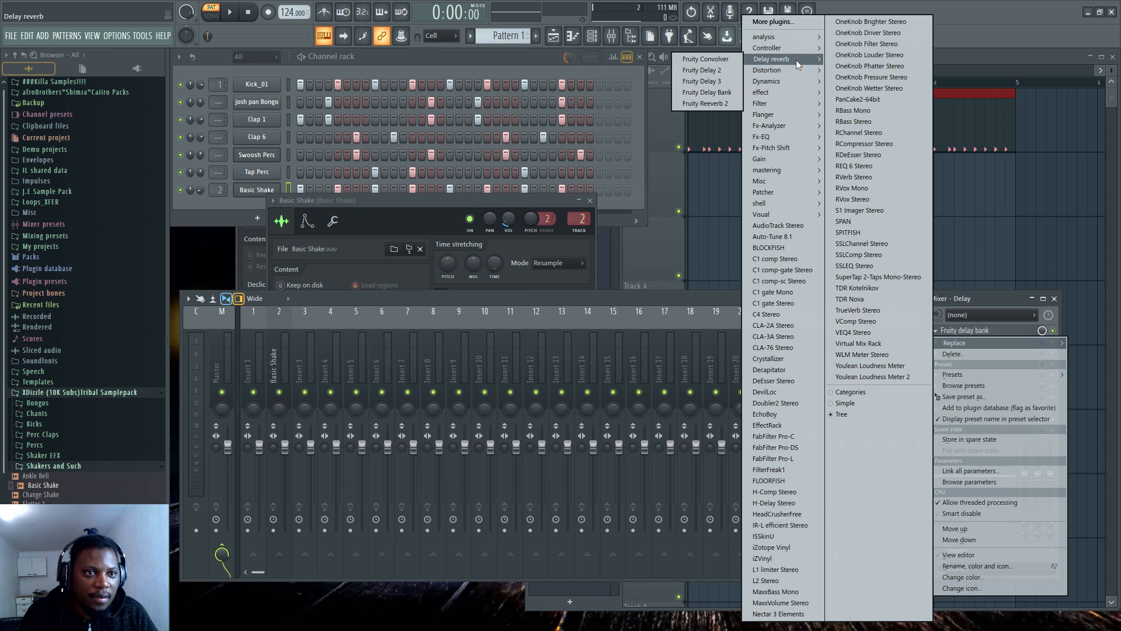
left_click(719, 81)
left_click_drag(520, 152, 747, 163)
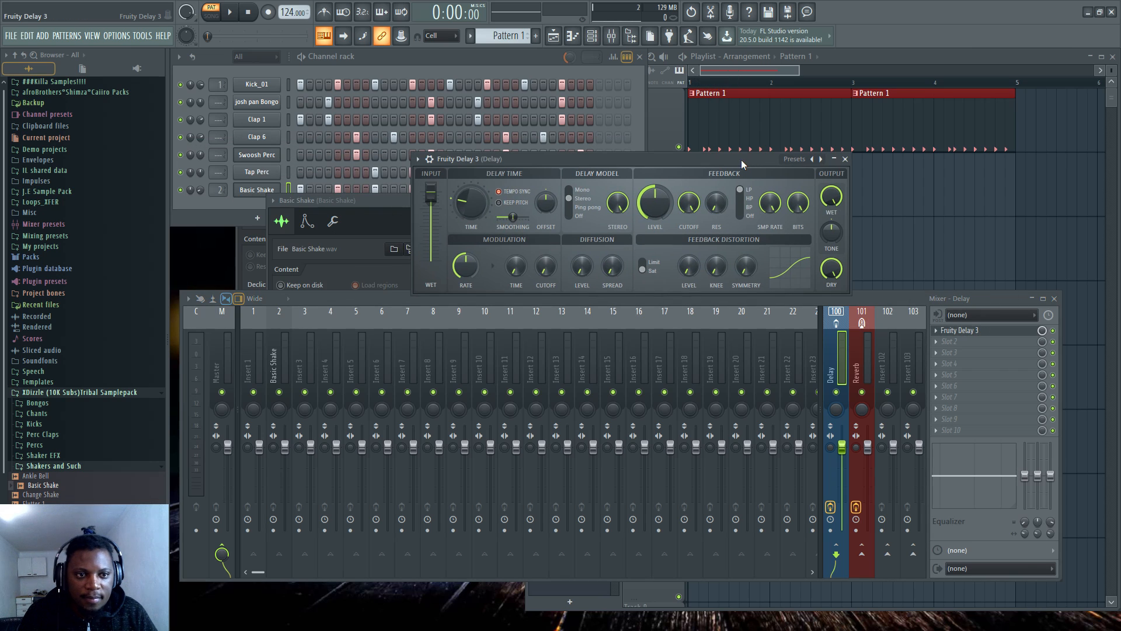
Try a Fruity Delay 3 time of 2:0 during pattern playback and adjust the Basic Shake channel's volume
key("space")
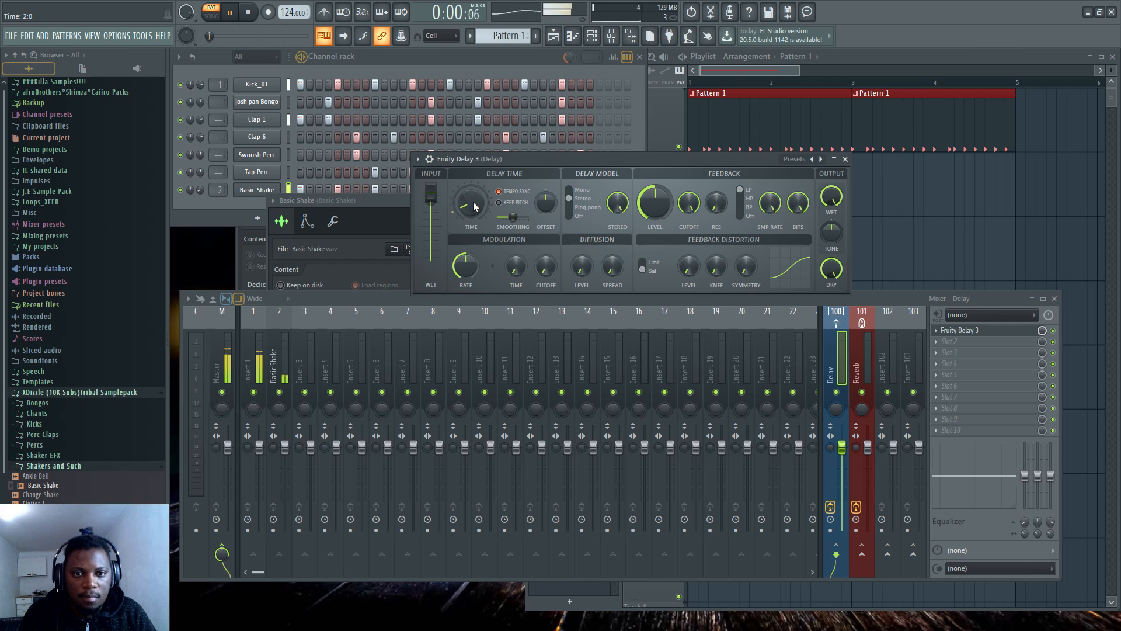
mouse_move(537, 170)
left_mouse_down()
mouse_move(522, 188)
mouse_move(566, 191)
mouse_move(543, 191)
left_mouse_up()
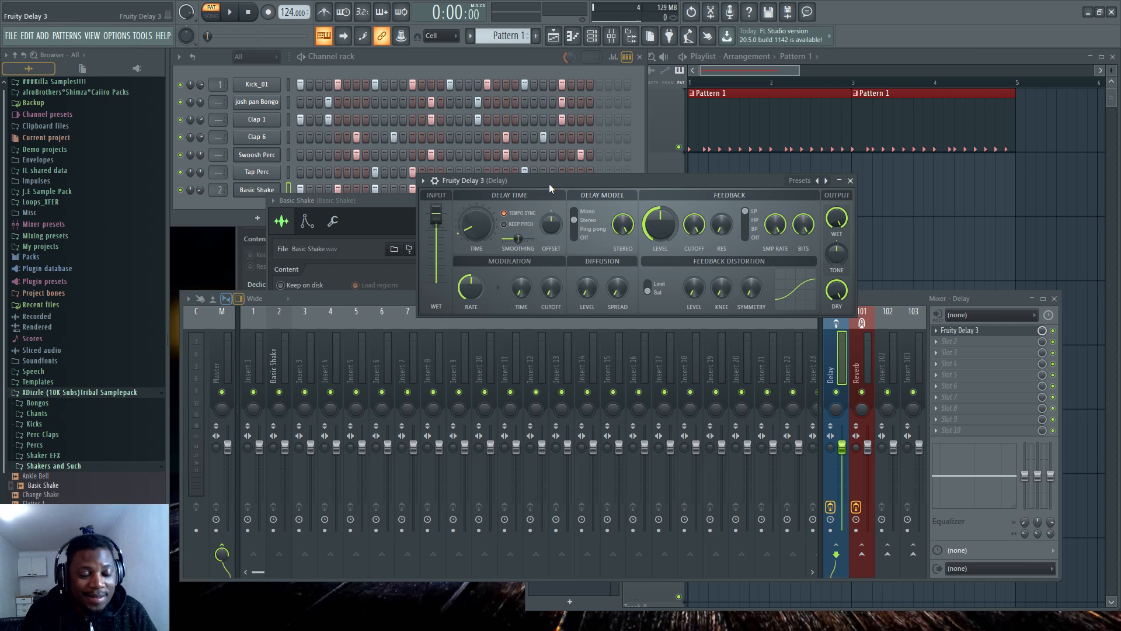
left_click_drag(554, 182, 528, 179)
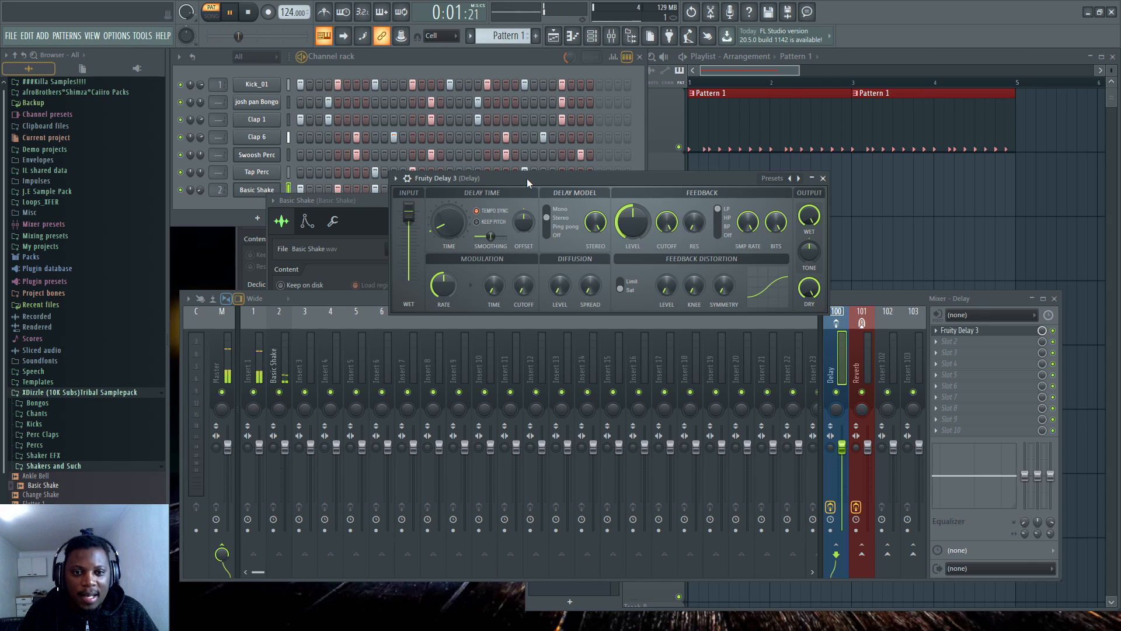
left_click_drag(520, 181, 527, 187)
left_click(250, 197)
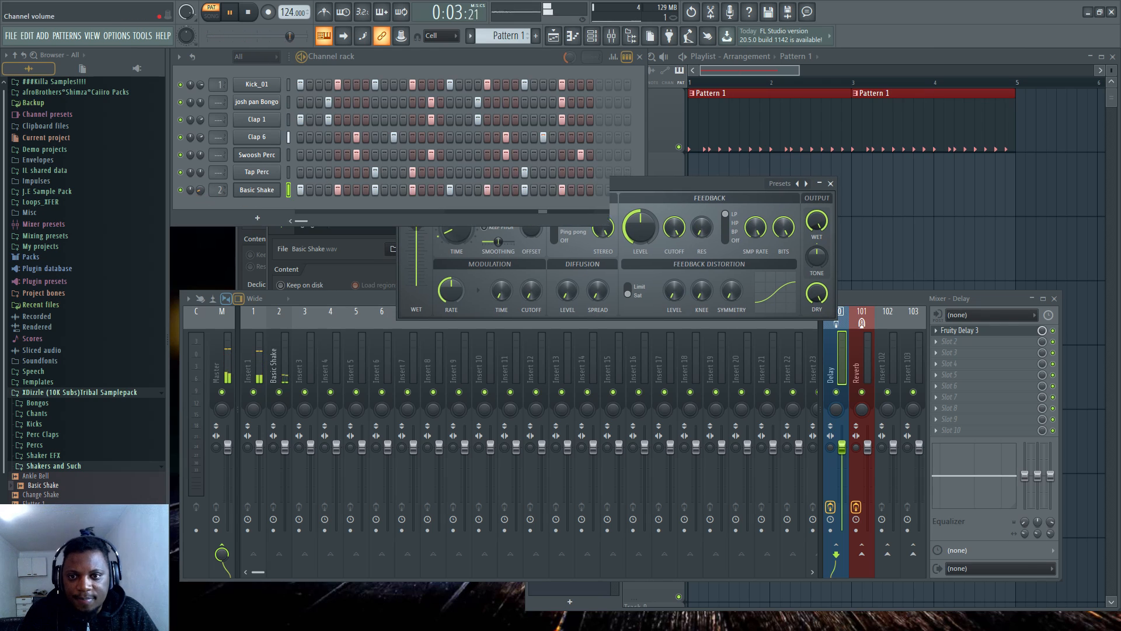
left_click(665, 187)
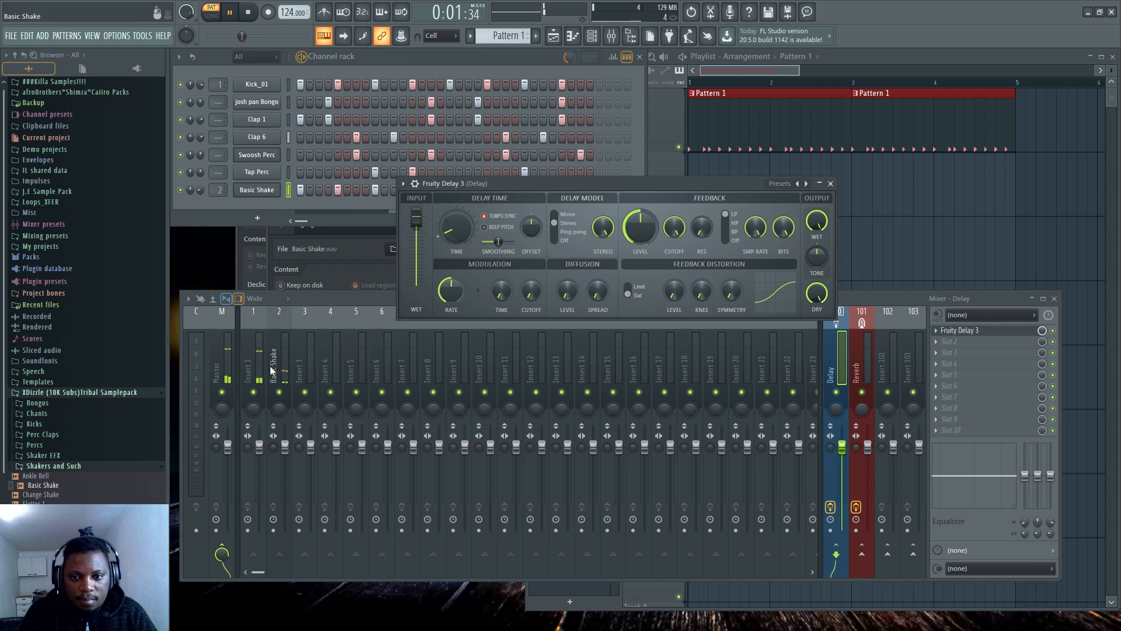
Send the Basic Shake mixer track to the Delay track and set Fruity Delay 3's time to 1:24
left_click(286, 376)
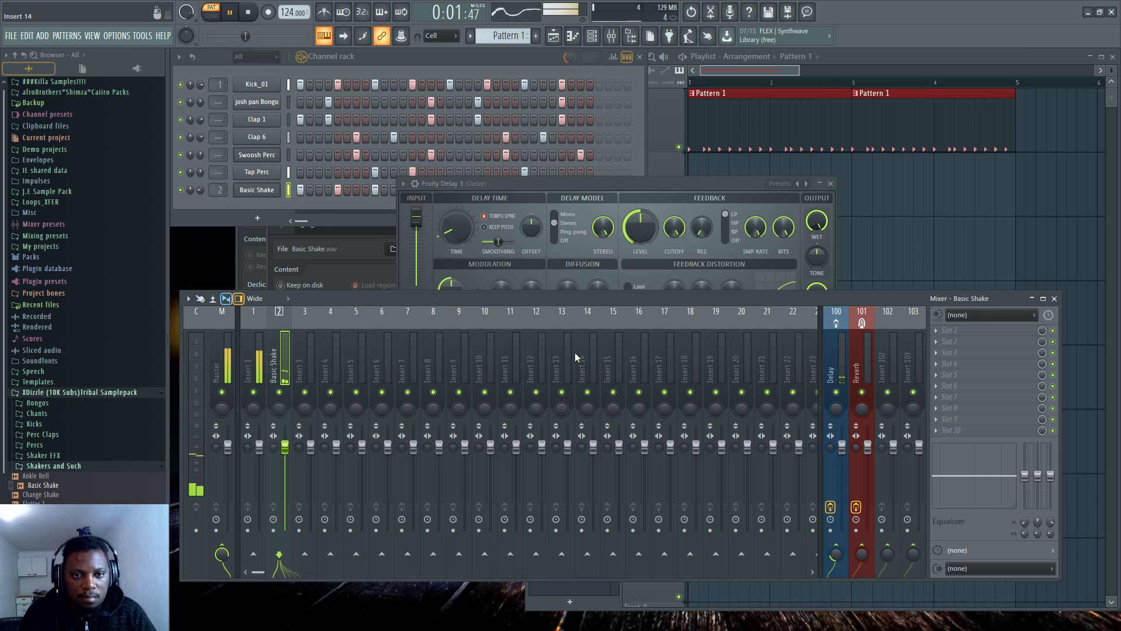
left_click(611, 184)
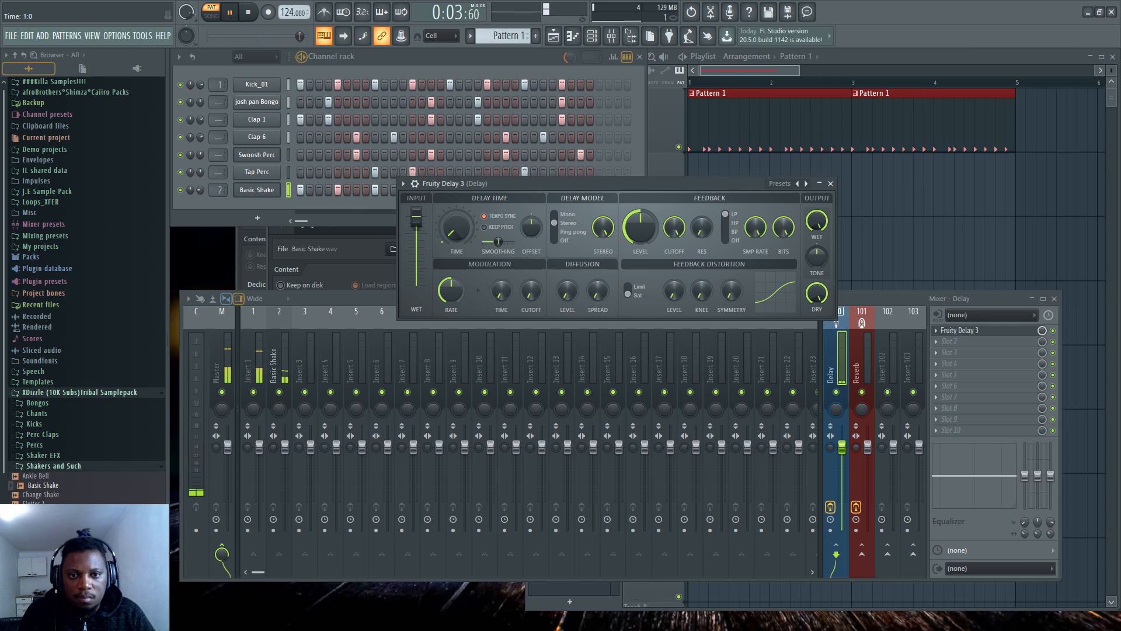
left_click_drag(455, 231, 455, 223)
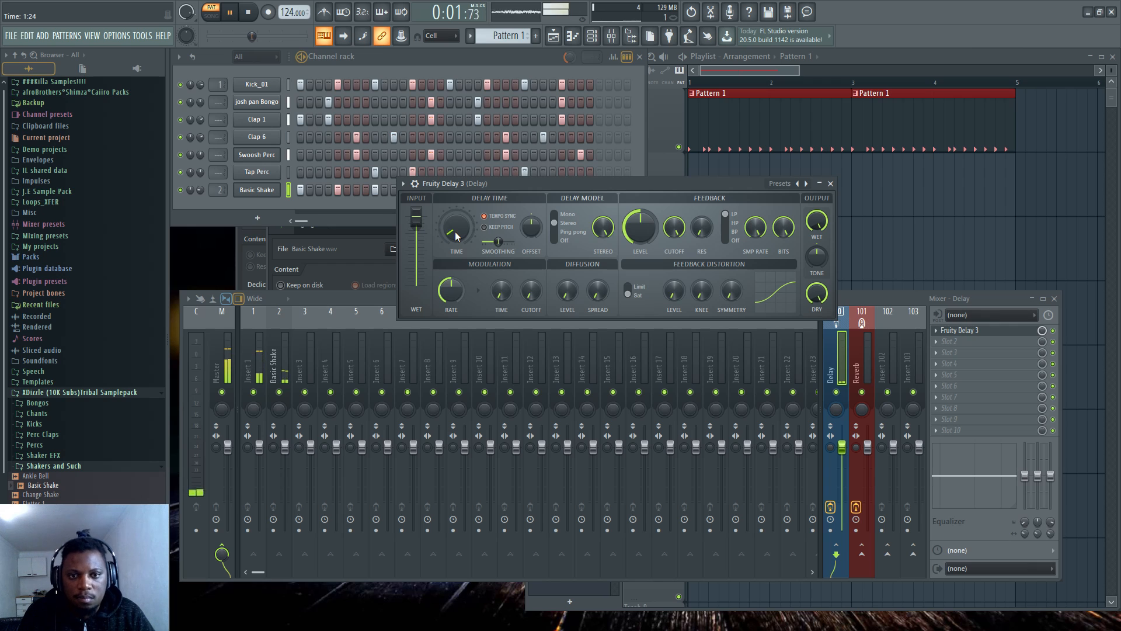
Set the Basic Shake channel's volume to 26% and stop playback
left_click(202, 192)
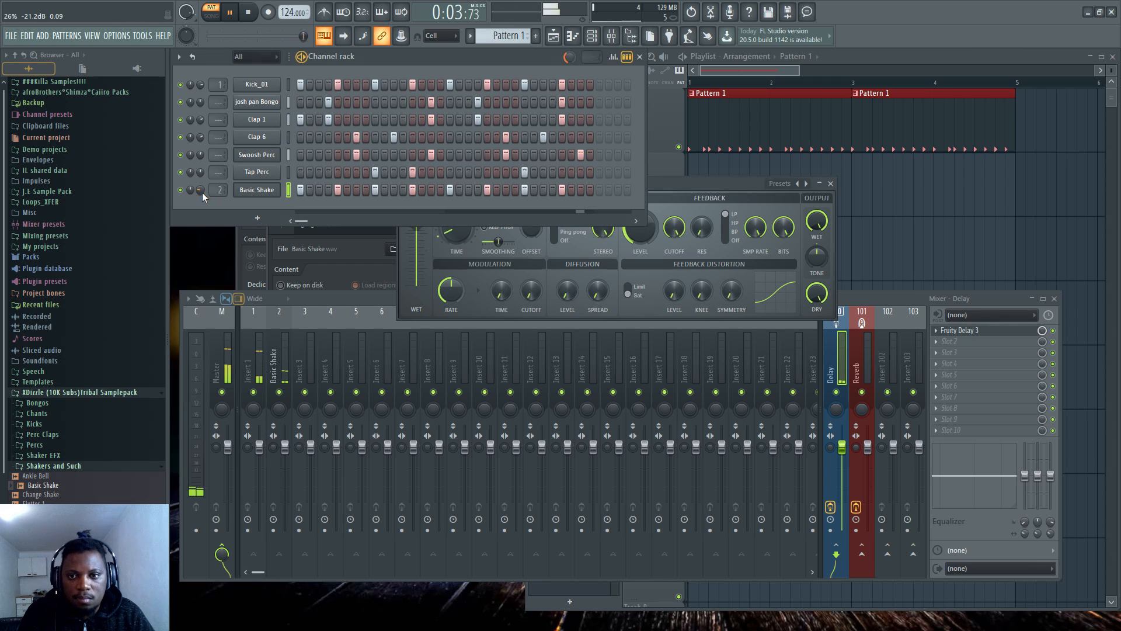
key("space")
Place the Shaker Loop Slow sample from Shakers and Such at bar 1 of playlist Track 2
scroll(88, 350, "down", 5)
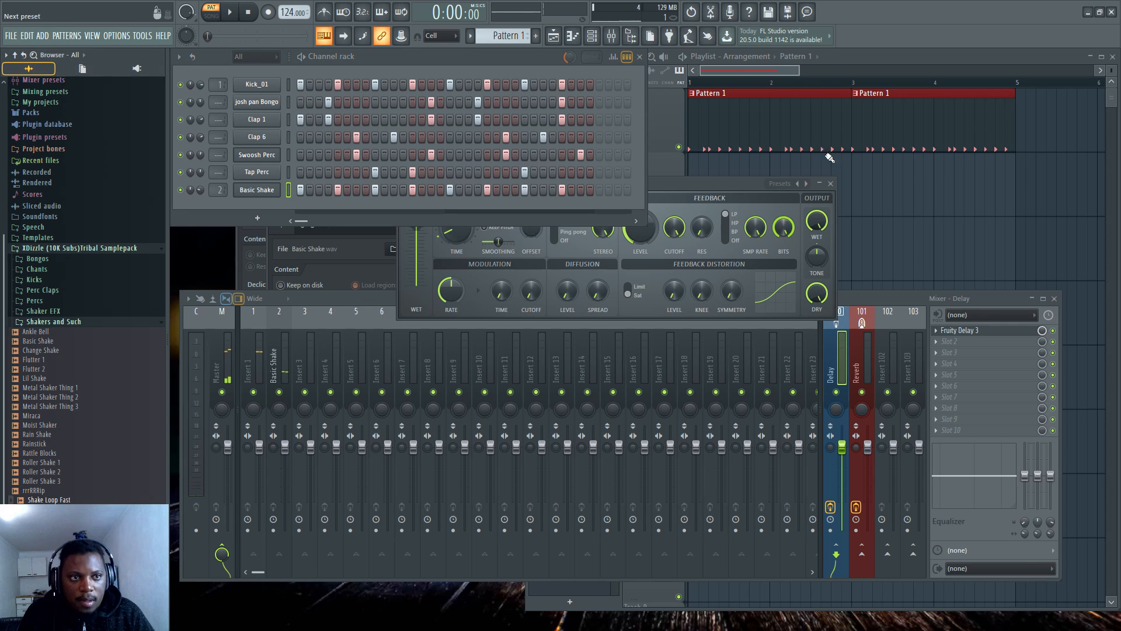
left_click(865, 61)
left_click_drag(49, 510, 696, 185)
Time-stretch the Shaker Loop Slow clip to one bar and repeat it across bars 1 to 4
double_click(757, 186)
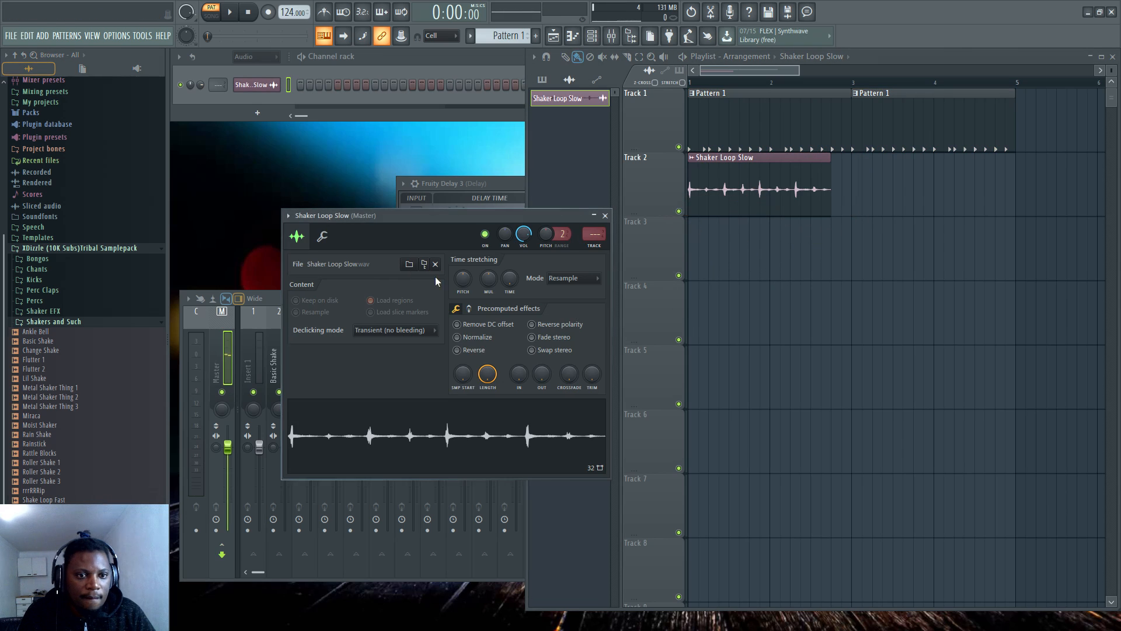
left_click_drag(515, 278, 514, 280)
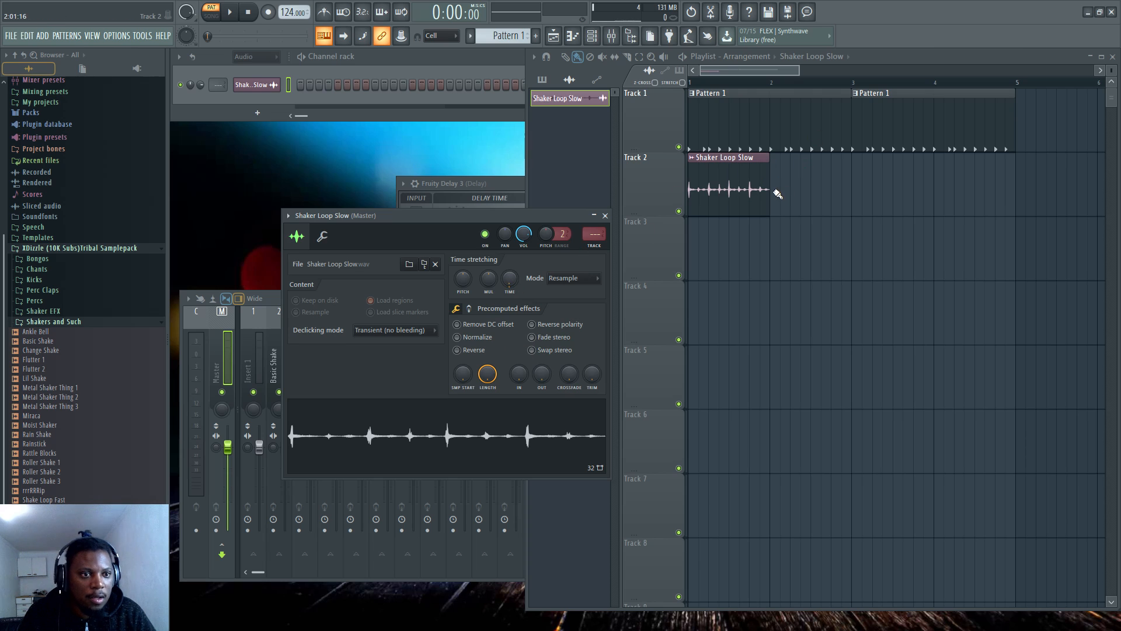
left_click_drag(777, 193, 950, 191)
Play the arrangement in song mode and pan the Shaker Loop Slow channel 38% right
key("space")
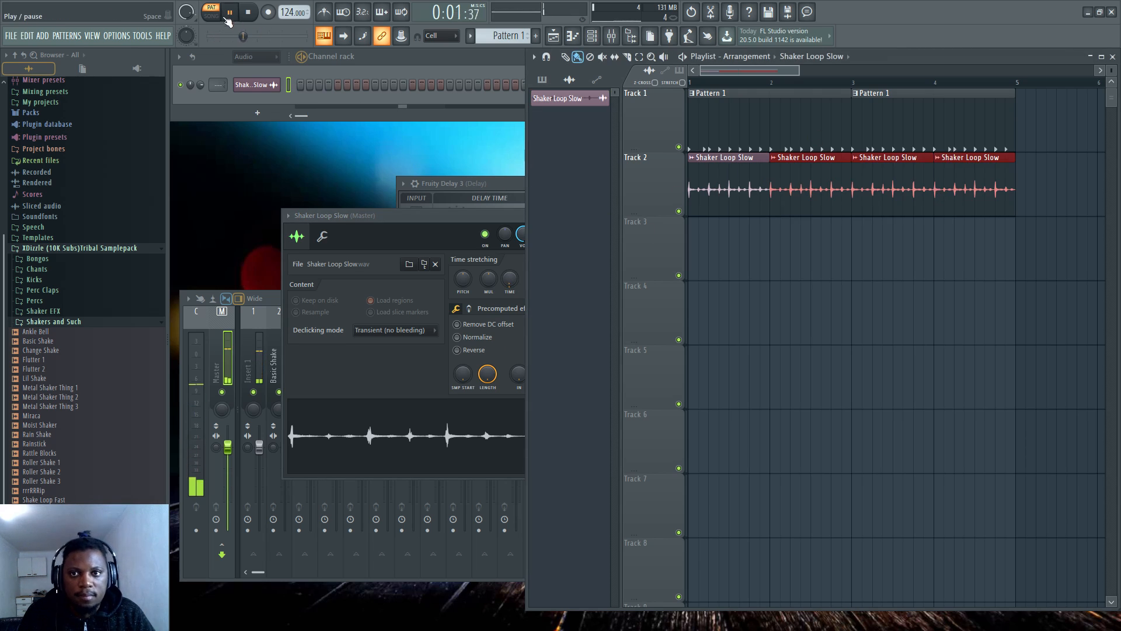
key("l")
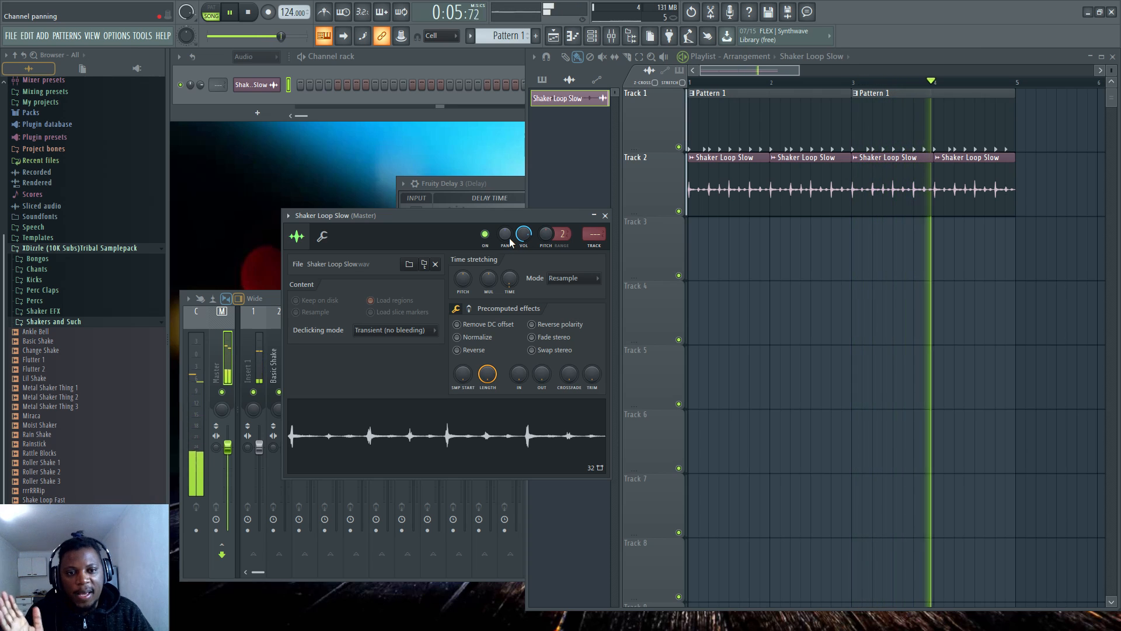
left_click_drag(509, 242, 509, 220)
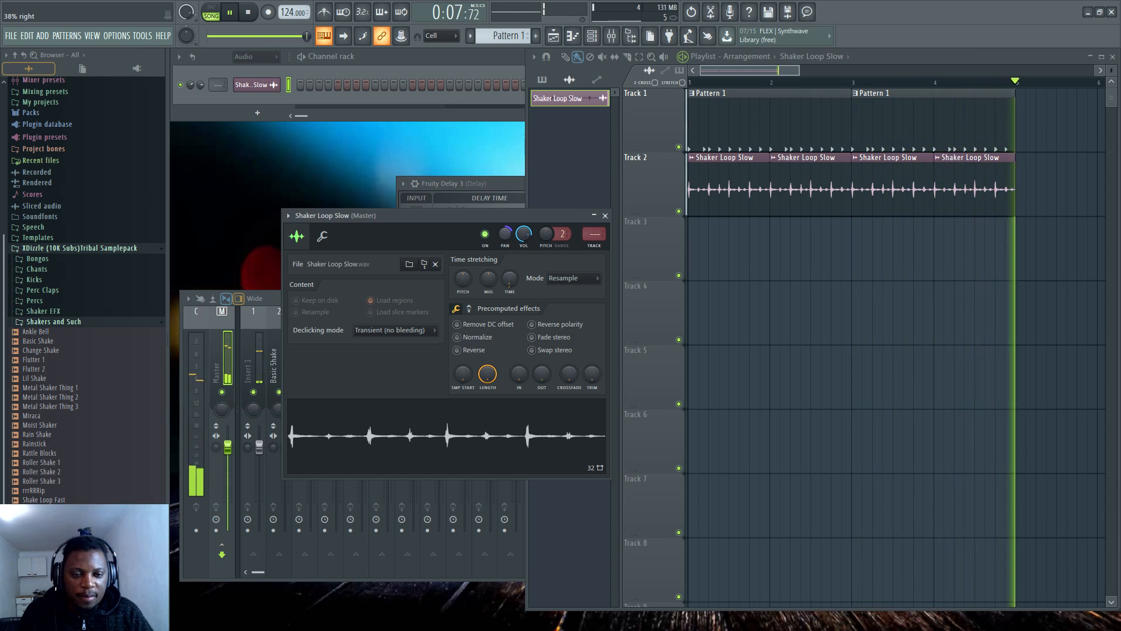
Bring Pattern 1's drum channels back into the channel rack, stop playback and create an empty Pattern 2
left_click(429, 63)
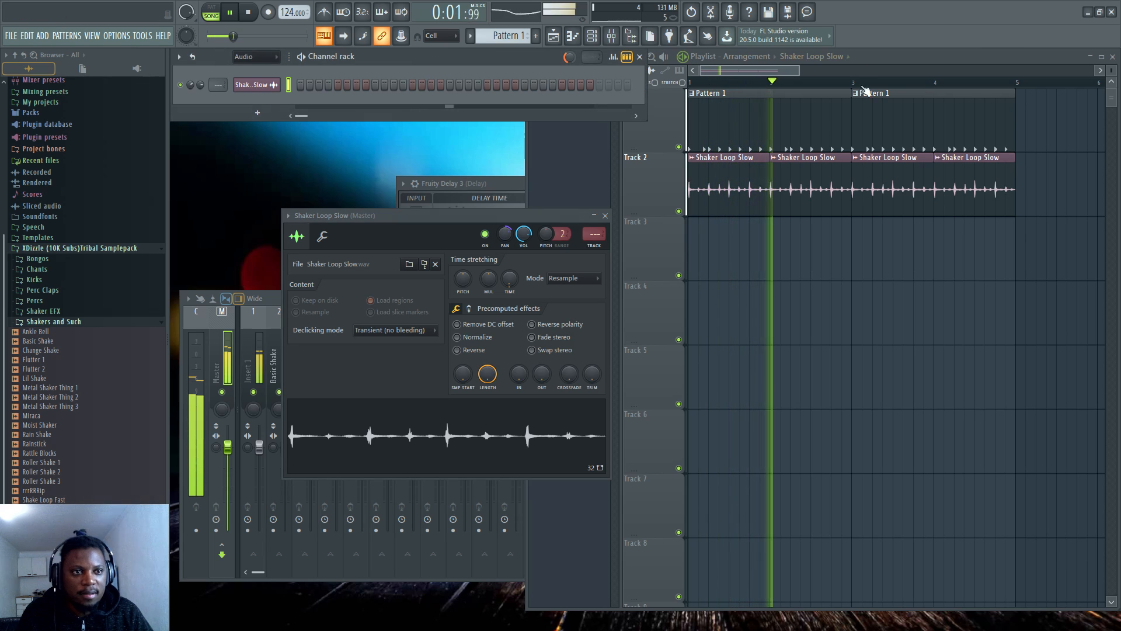
double_click(725, 120)
left_click(508, 65)
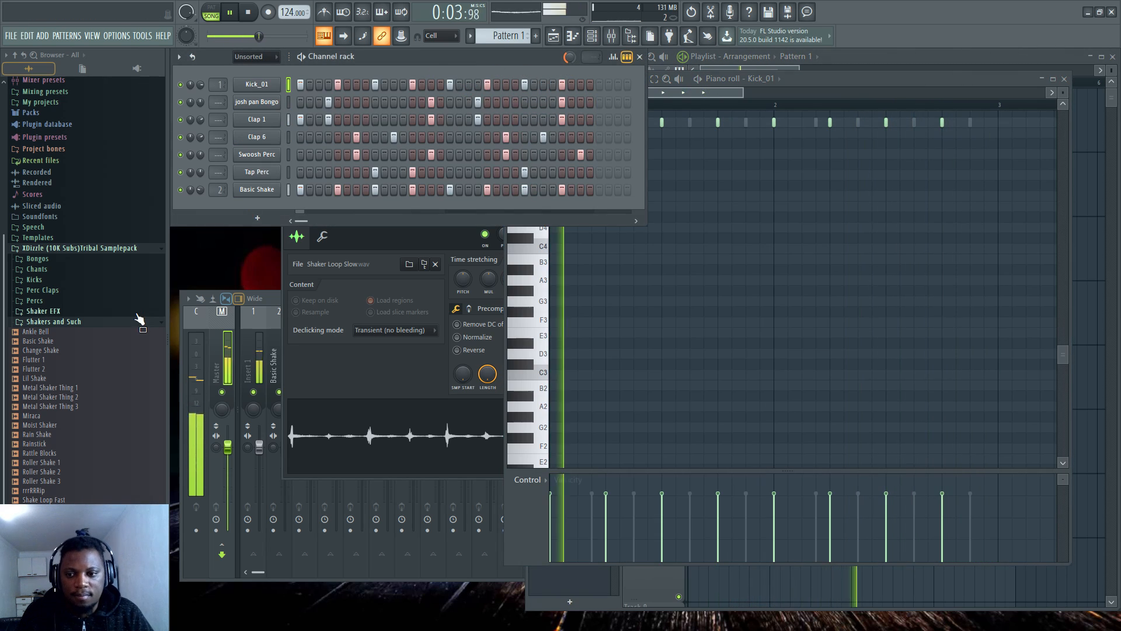
scroll(71, 329, "up", 5)
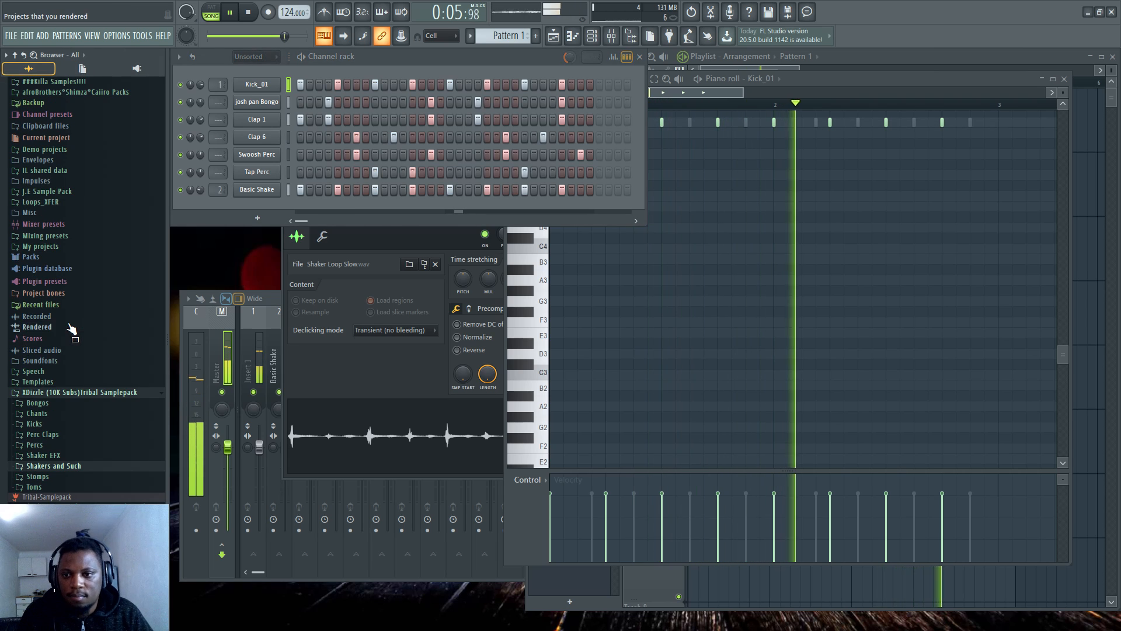
key("space")
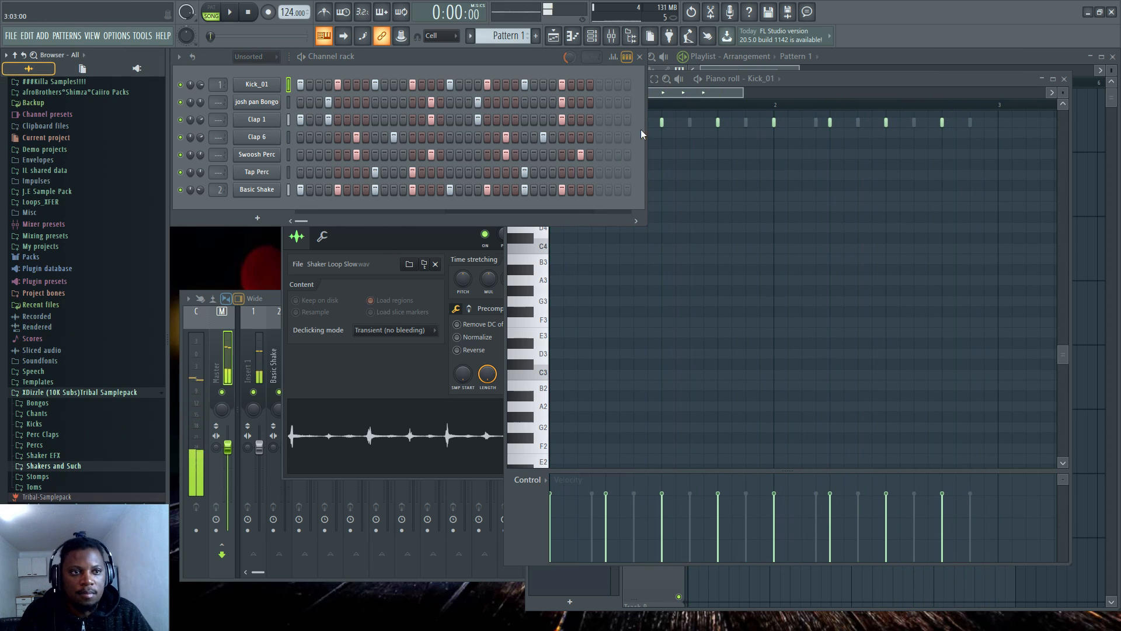
left_click(853, 61)
key("F4")
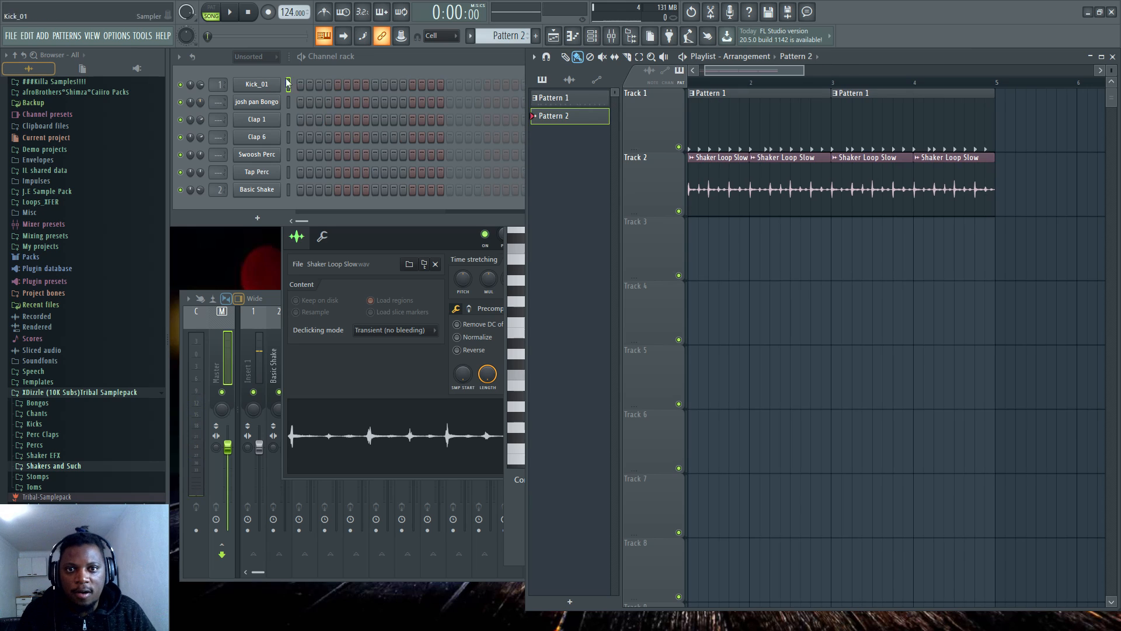
Add a ravity(S) synth channel to the channel rack
left_click(385, 56)
left_click(242, 222)
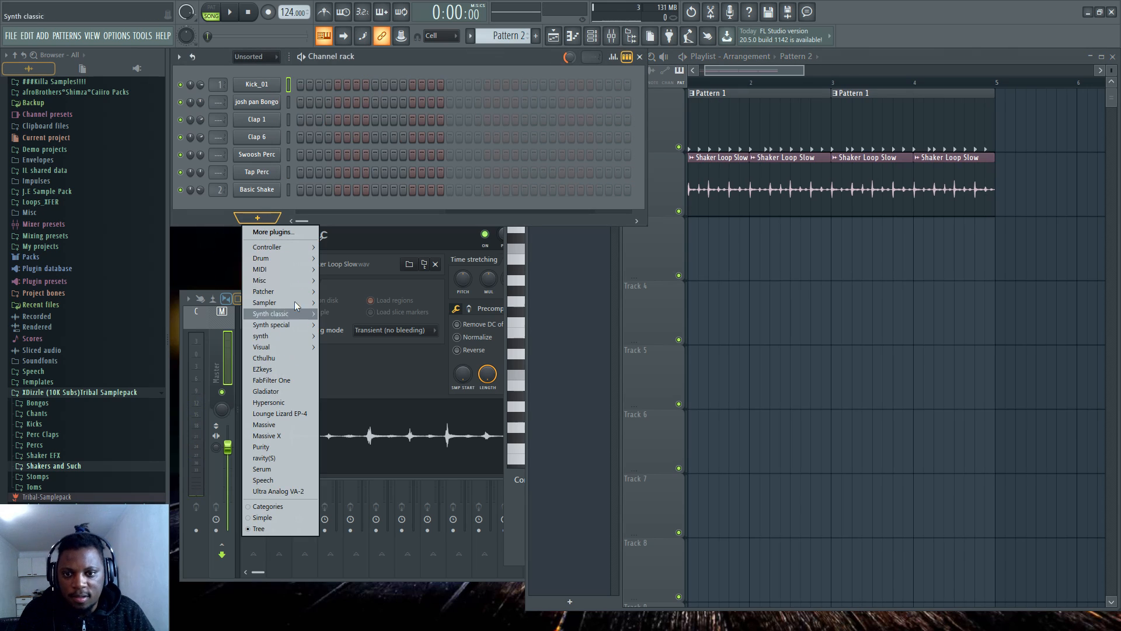
mouse_move(250, 274)
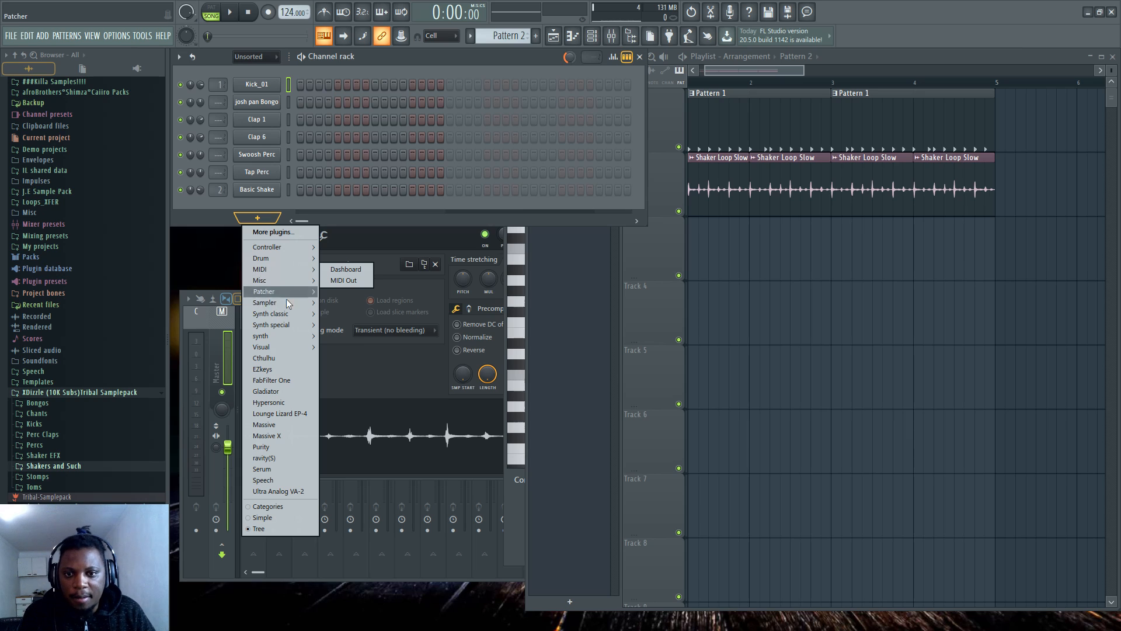
mouse_move(284, 305)
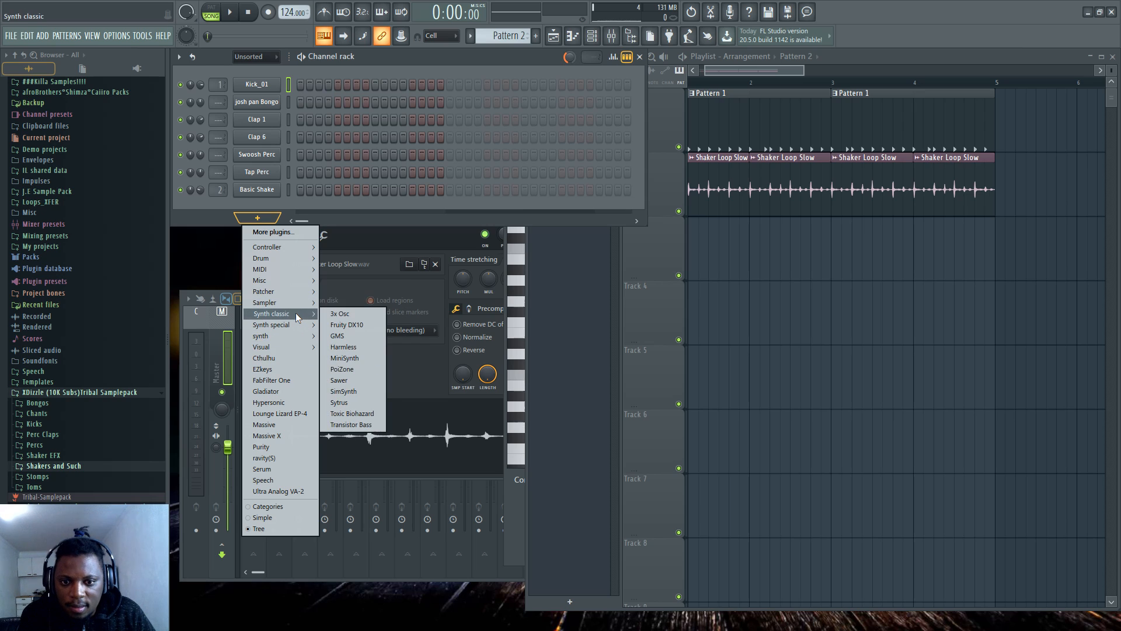
mouse_move(296, 325)
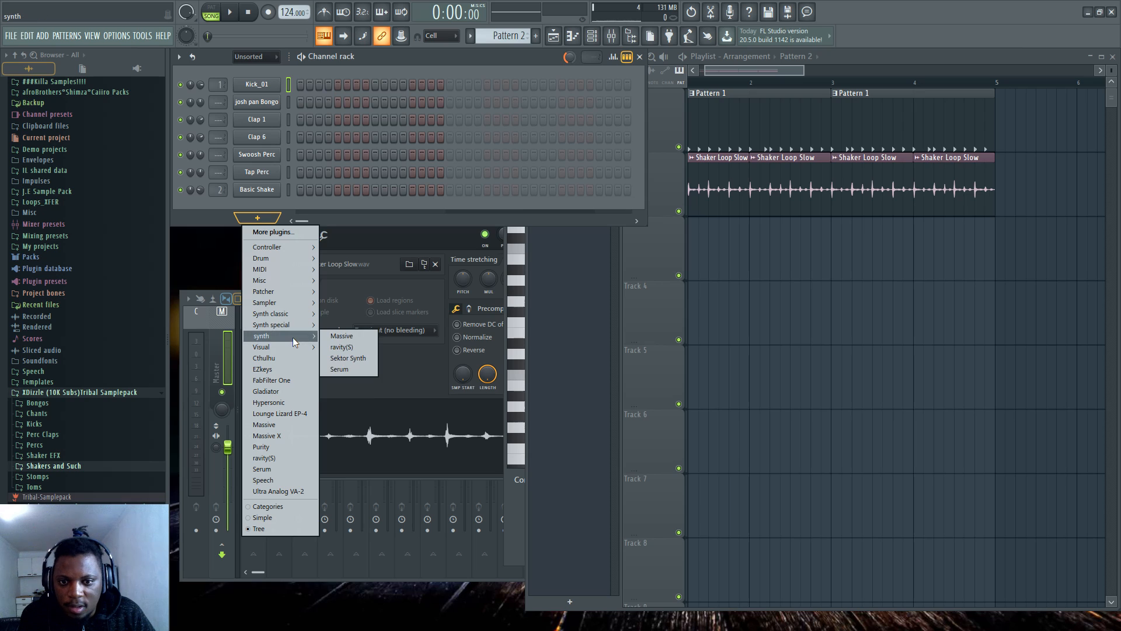
left_click(344, 345)
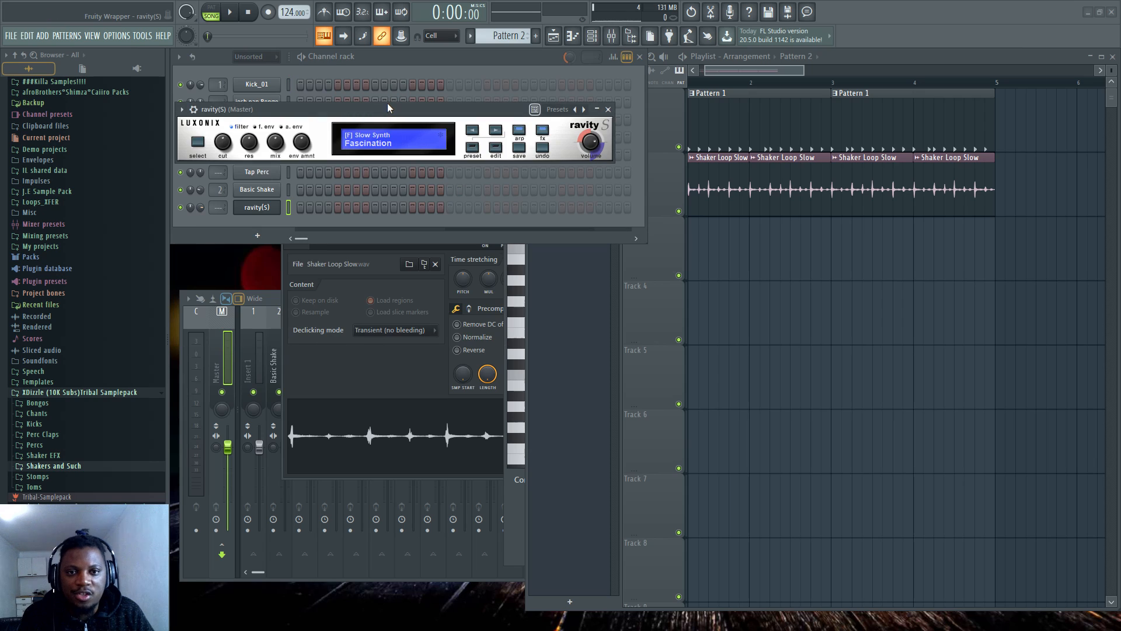
Browse the ravity(S) factory presets and select Slow Strings in the Strings category
left_click_drag(387, 103, 470, 117)
left_click(553, 148)
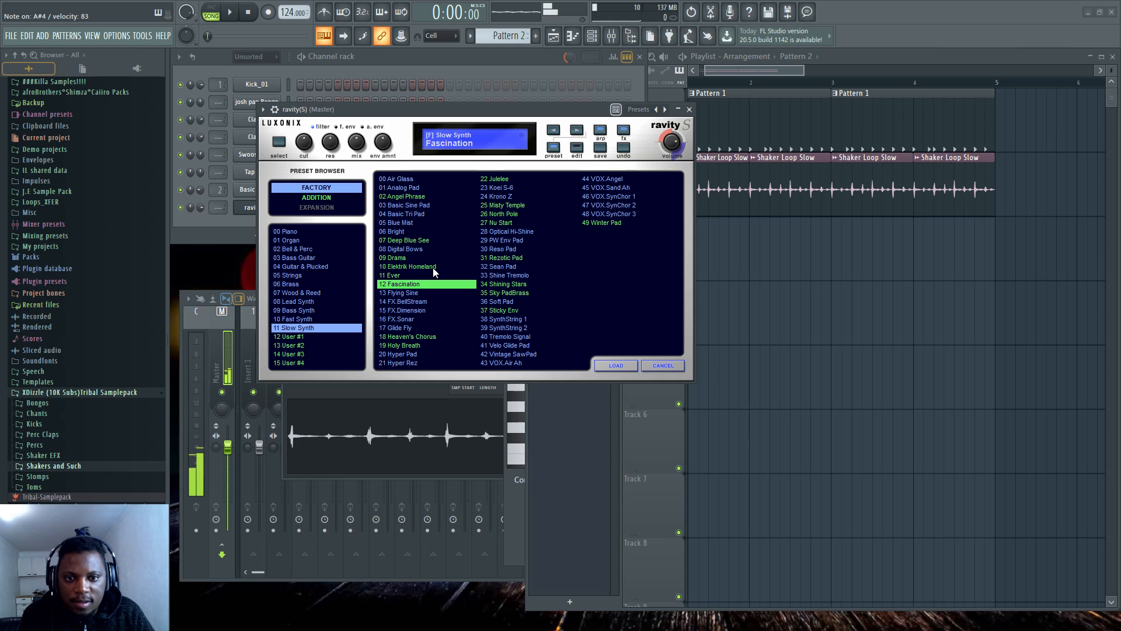
left_click(500, 244)
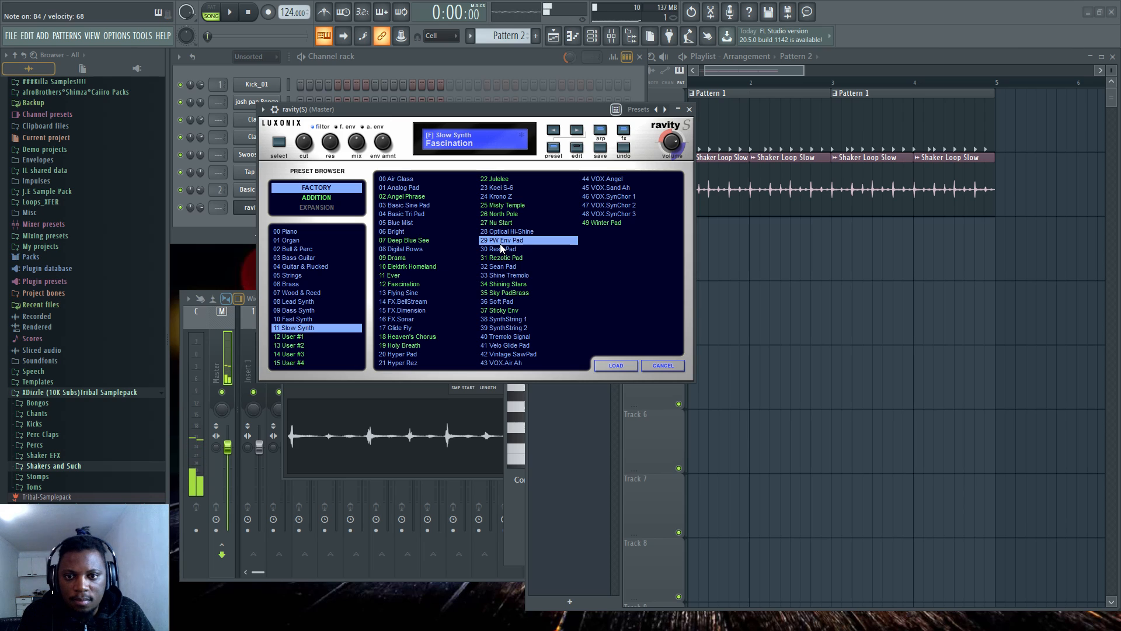
left_click(292, 275)
left_click(421, 223)
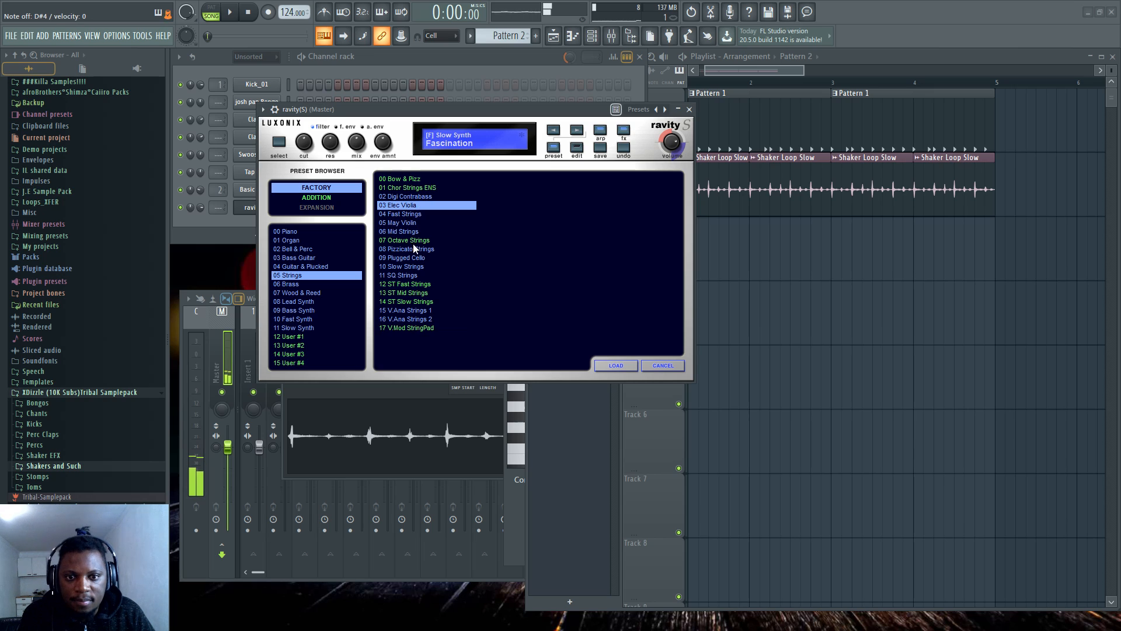
left_click(415, 241)
left_click(415, 268)
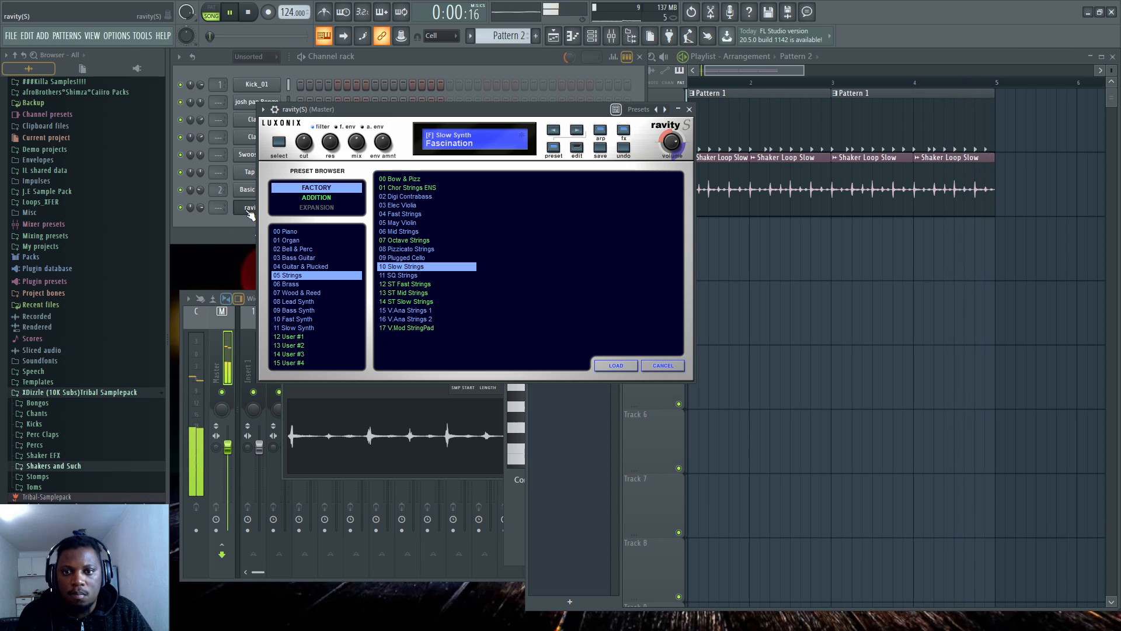
Stop playback and draw a C3 note about four bars long from bar 1 in the ravity(S) piano roll
right_click(279, 207)
left_click(310, 208)
key("space")
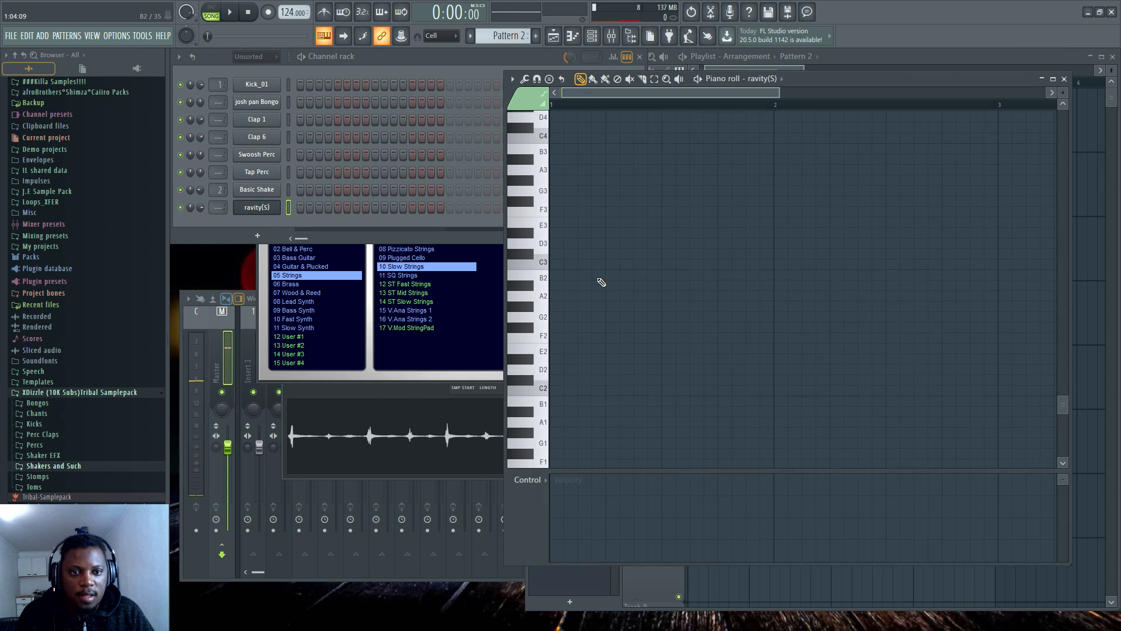
left_click(558, 217)
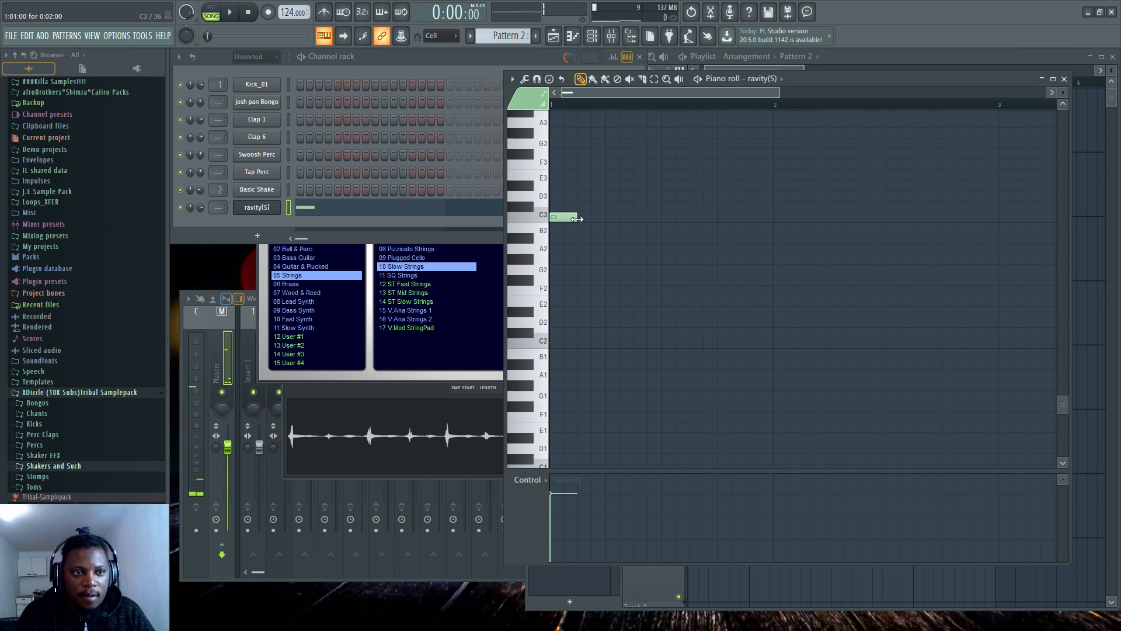
left_click_drag(577, 219, 956, 218)
left_click_drag(741, 93, 1031, 93)
left_click(708, 219)
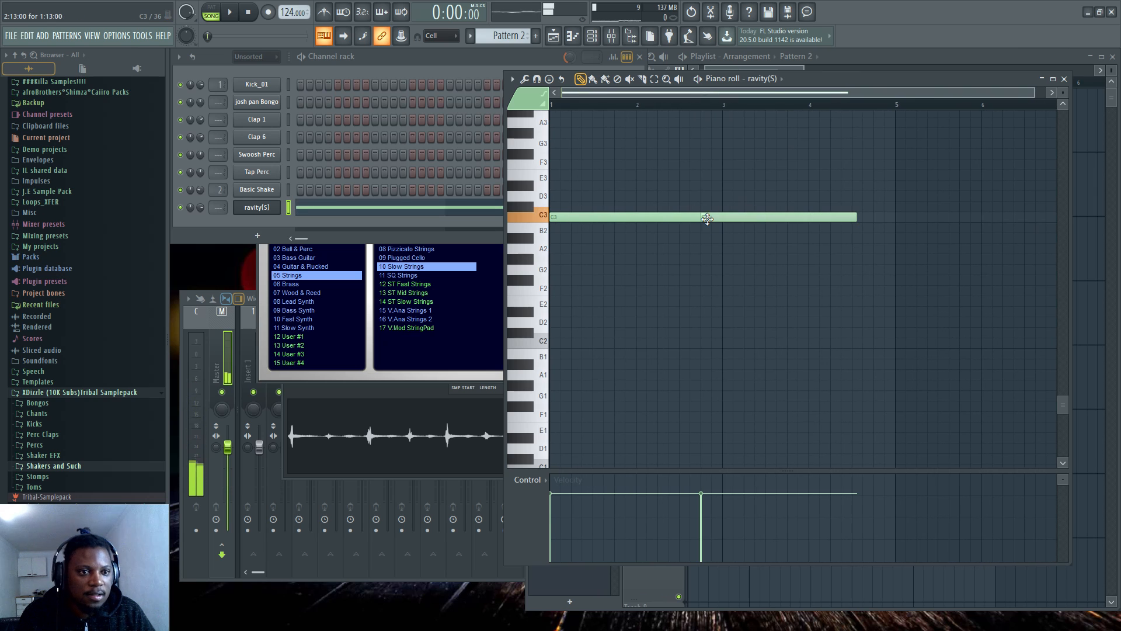
right_click(707, 219)
left_click_drag(707, 217, 899, 210)
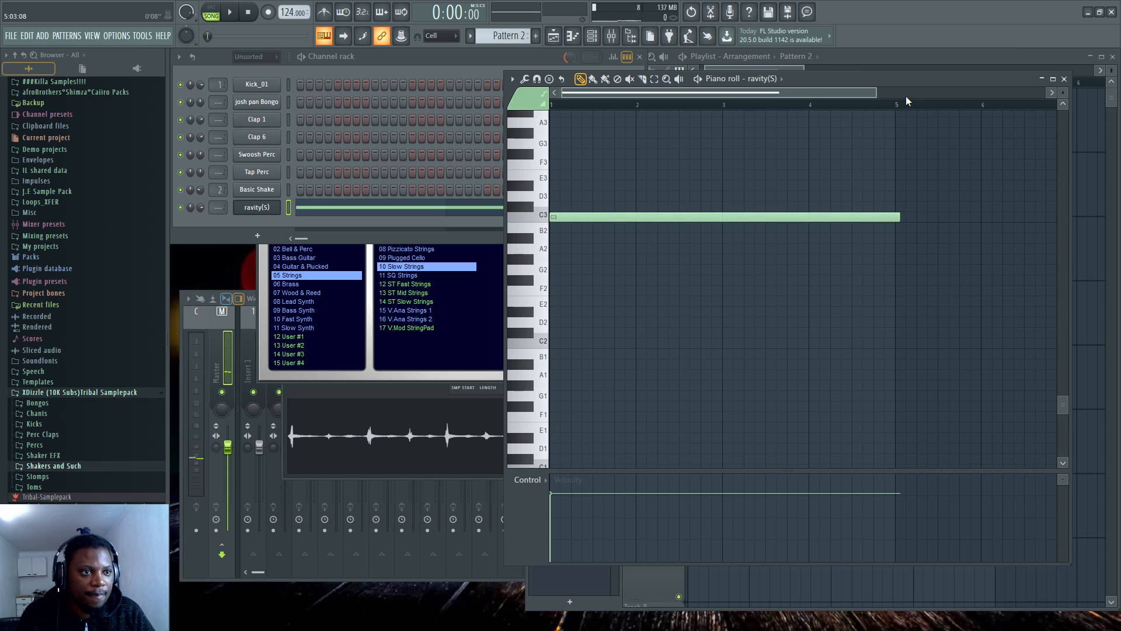
Place Pattern 2 at bar 1 of playlist Track 3
scroll(906, 112, "up", 2)
left_click(889, 60)
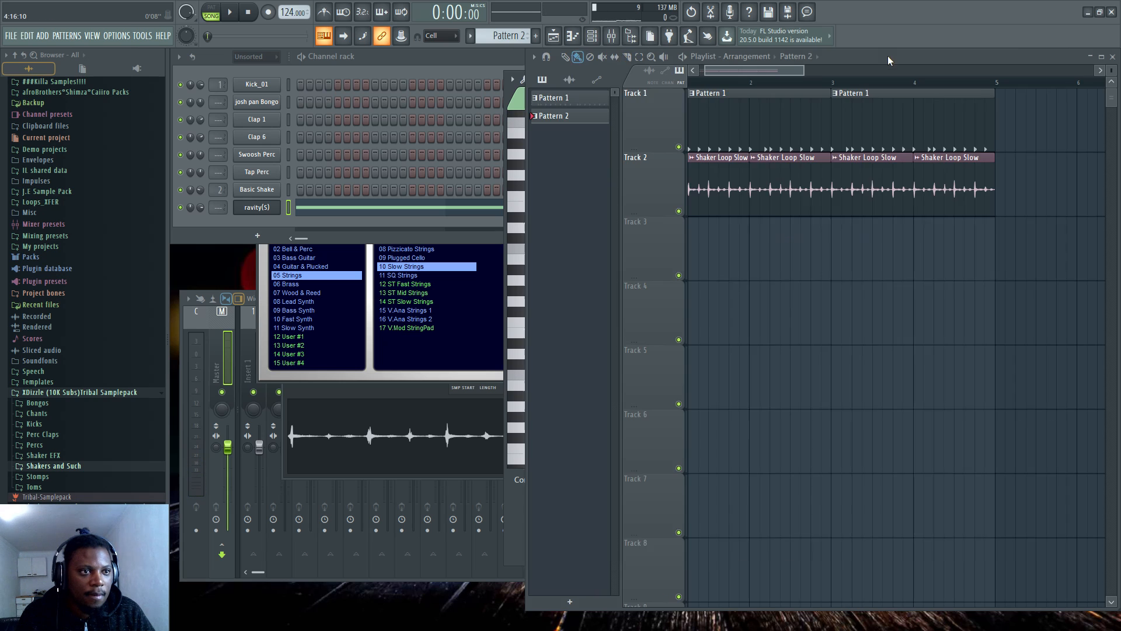
left_click(692, 246)
Trim Pattern 2's C3 note to end exactly at bar 5 and return to the playlist
double_click(893, 271)
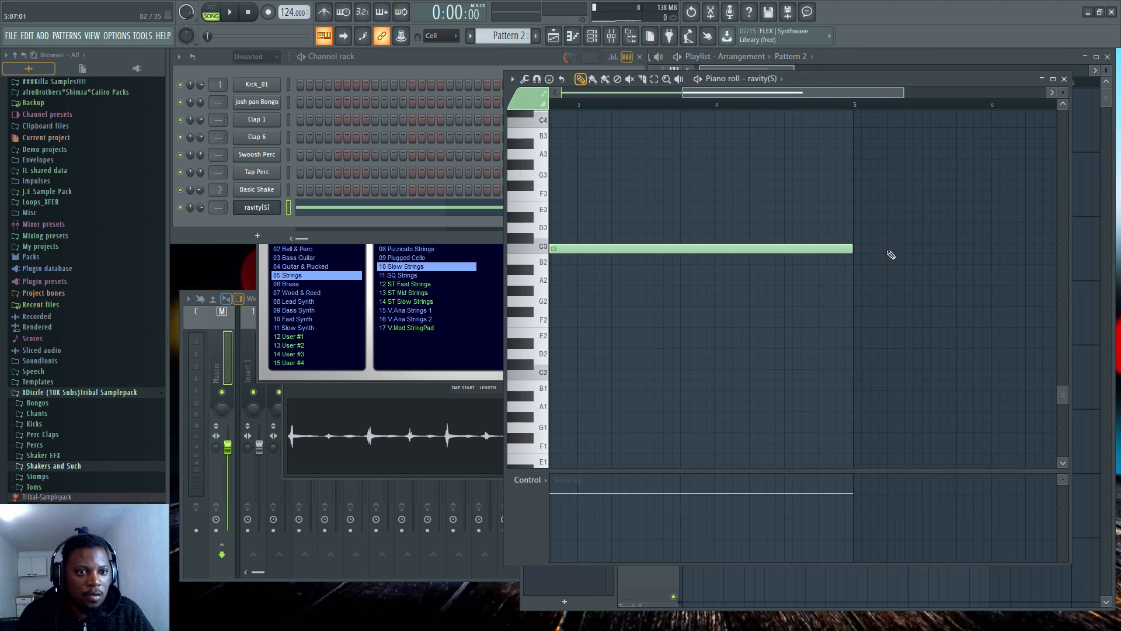
scroll(835, 107, "down", 3)
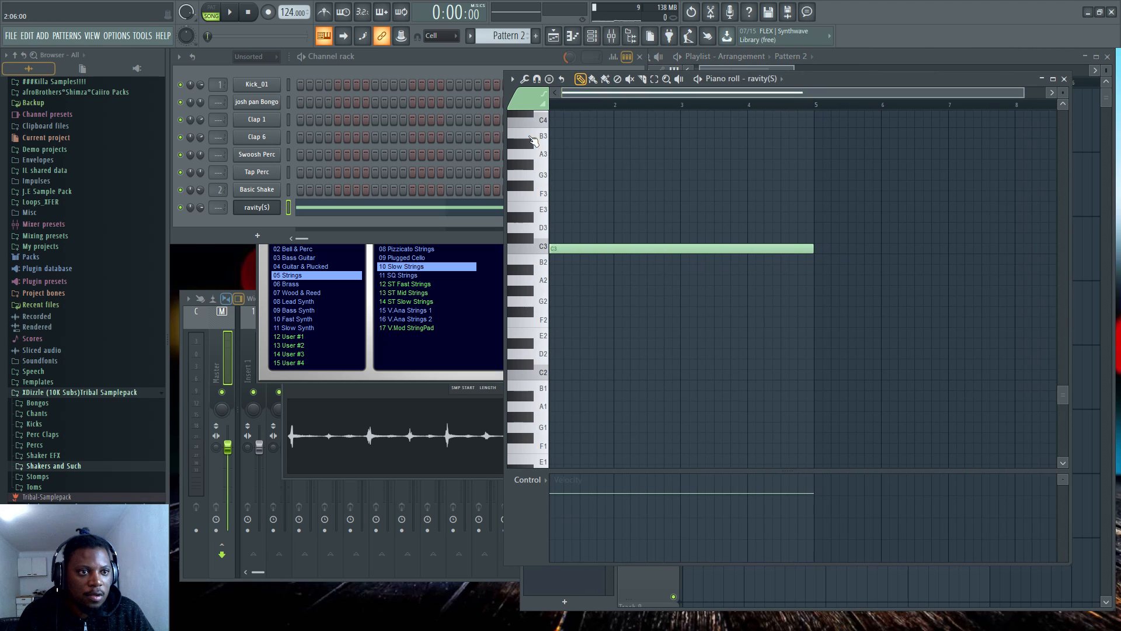
scroll(801, 155, "down", 1)
scroll(801, 155, "up", 4)
left_click(870, 57)
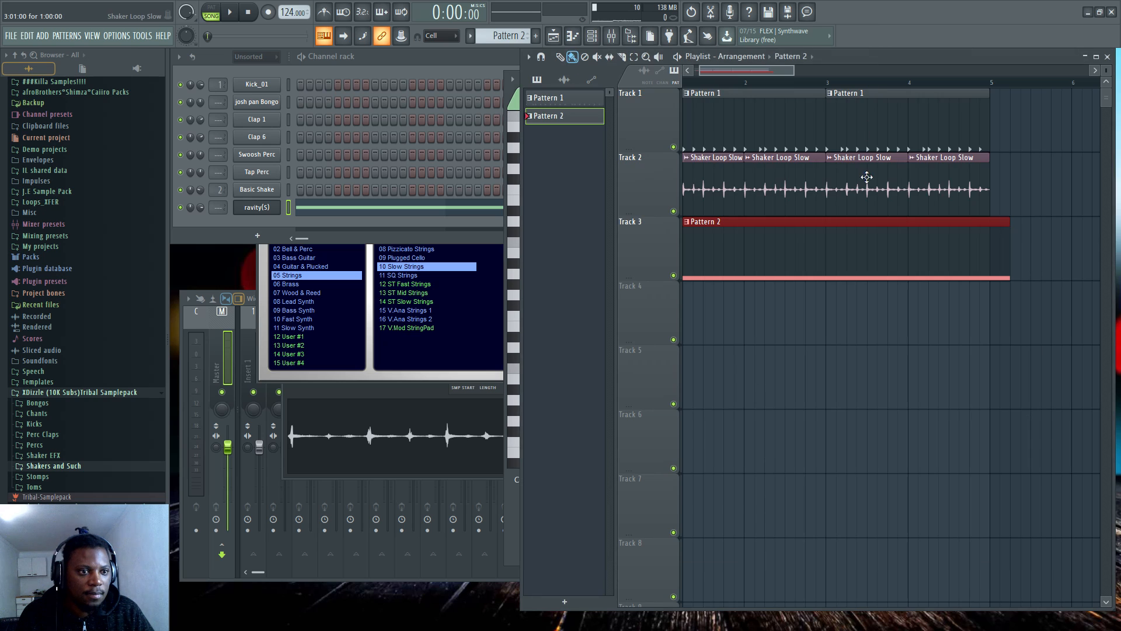
Play the arrangement in song mode and turn down the ravity(S) channel volume
key("space")
scroll(751, 84, "down", 2)
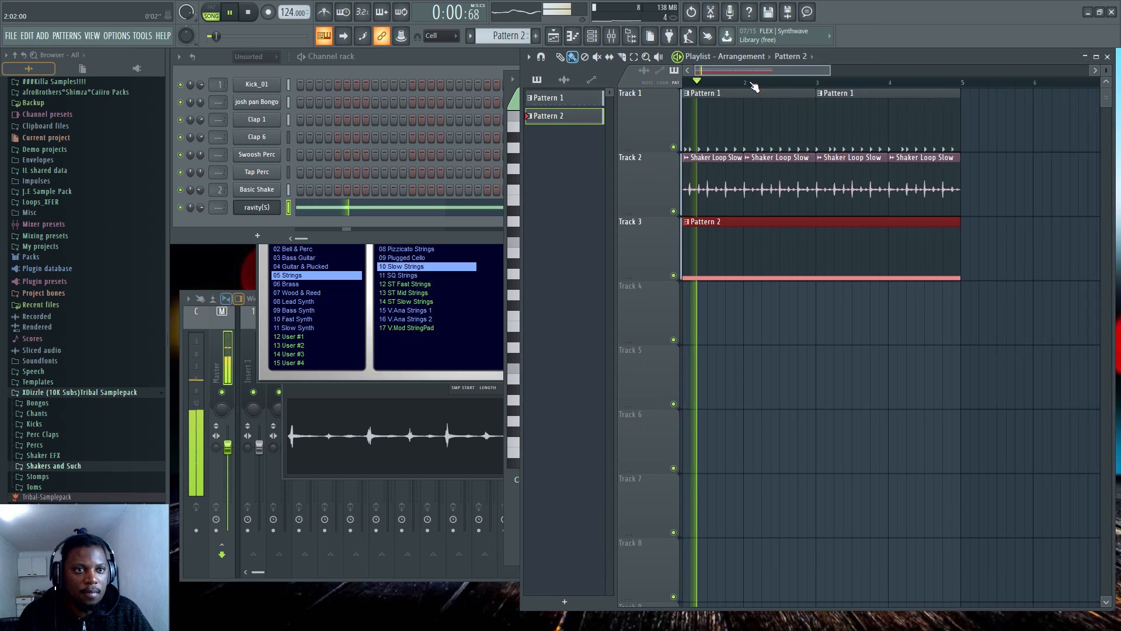
left_click_drag(199, 208, 200, 243)
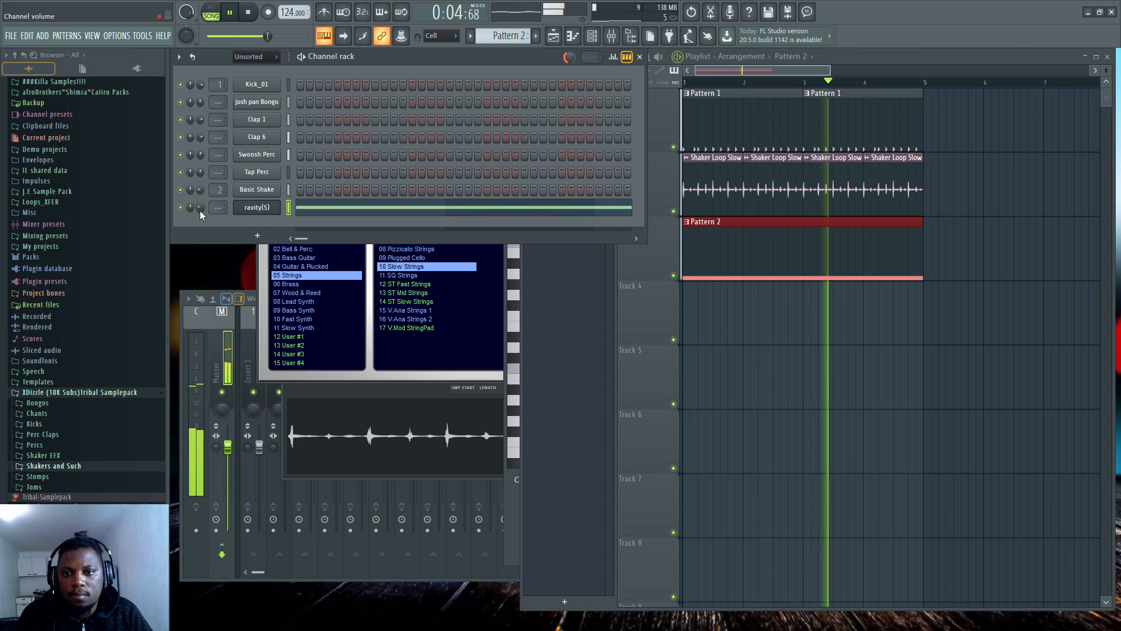
Add a four-bar G3 note above the C3 note in the ravity(S) piano roll and stop playback
left_click(362, 210)
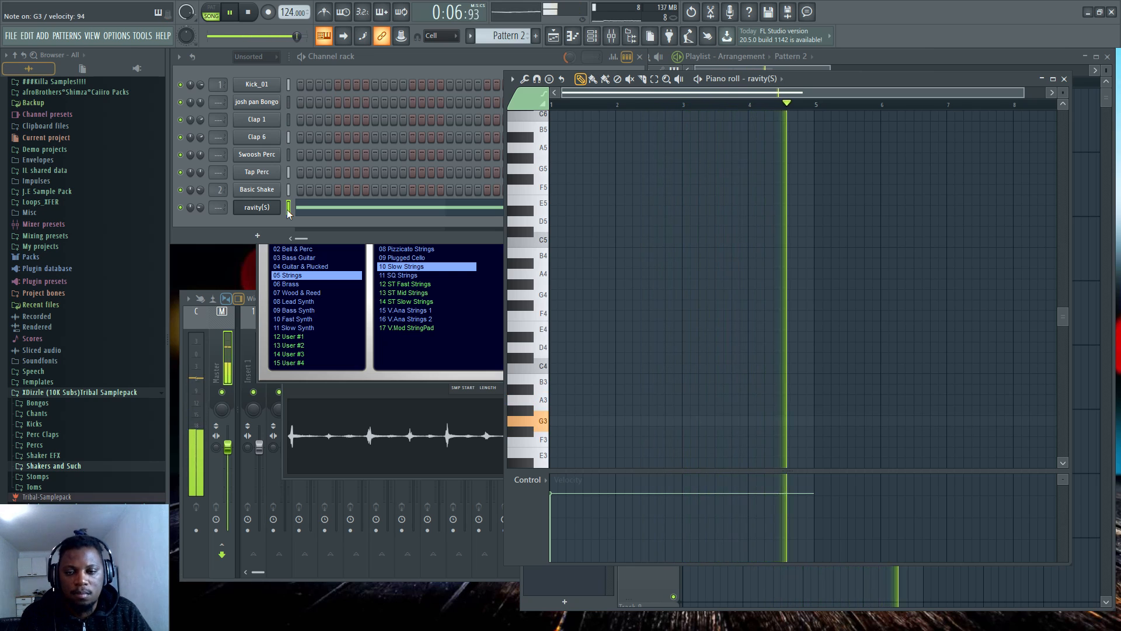
left_click(331, 209)
left_click(331, 209)
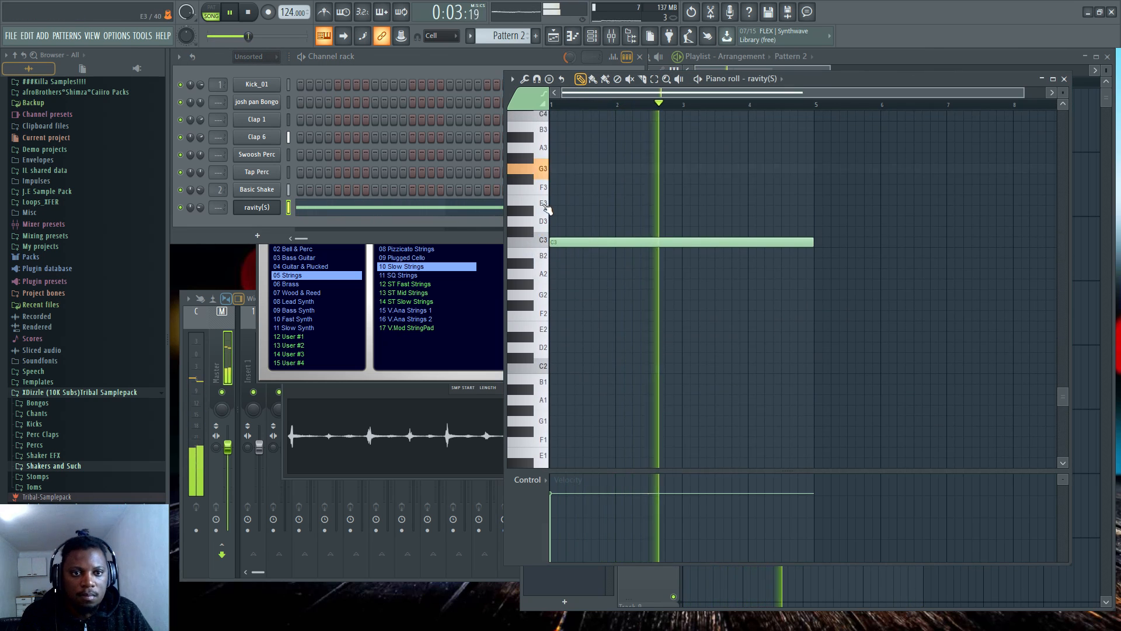
left_click(575, 170)
key("space")
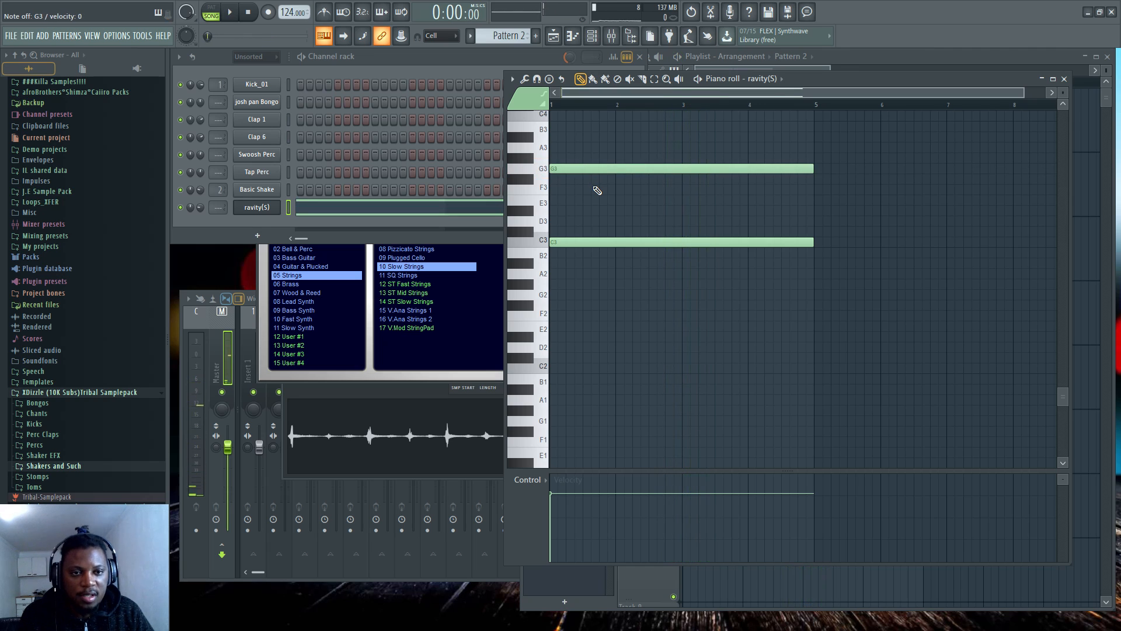
Play the arrangement, add a four-bar C4 note at bar 1 in the ravity(S) piano roll, and stop playback
key("space")
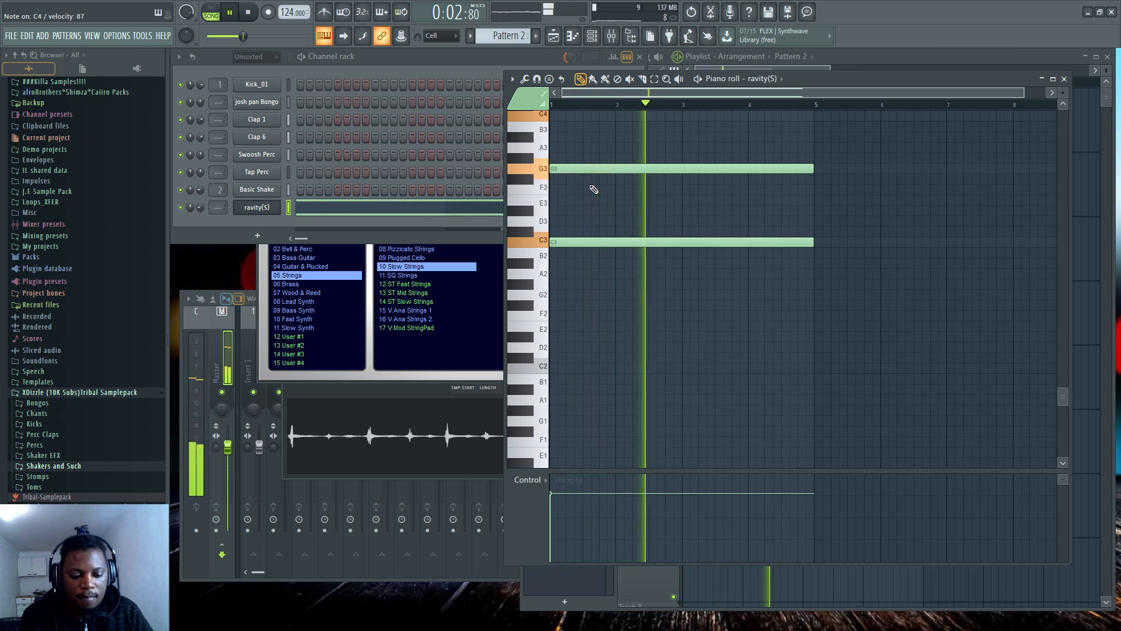
scroll(566, 138, "up", 3)
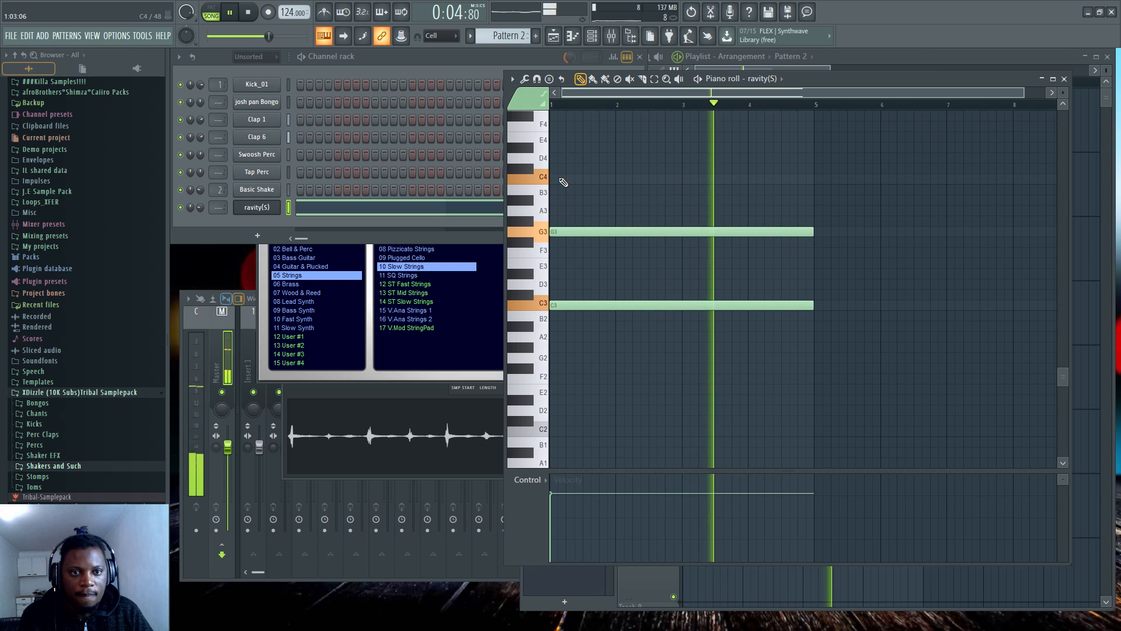
left_click(621, 178)
key("space")
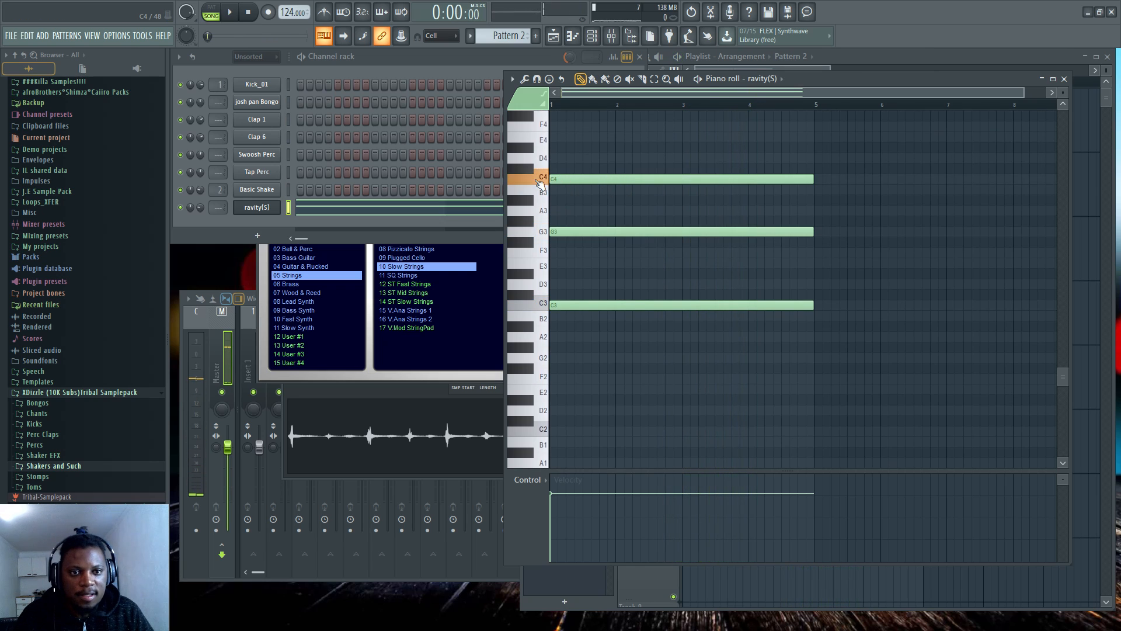
Lower the ravity(S) channel volume further while the arrangement plays, and stop playback
left_click_drag(201, 208, 201, 214)
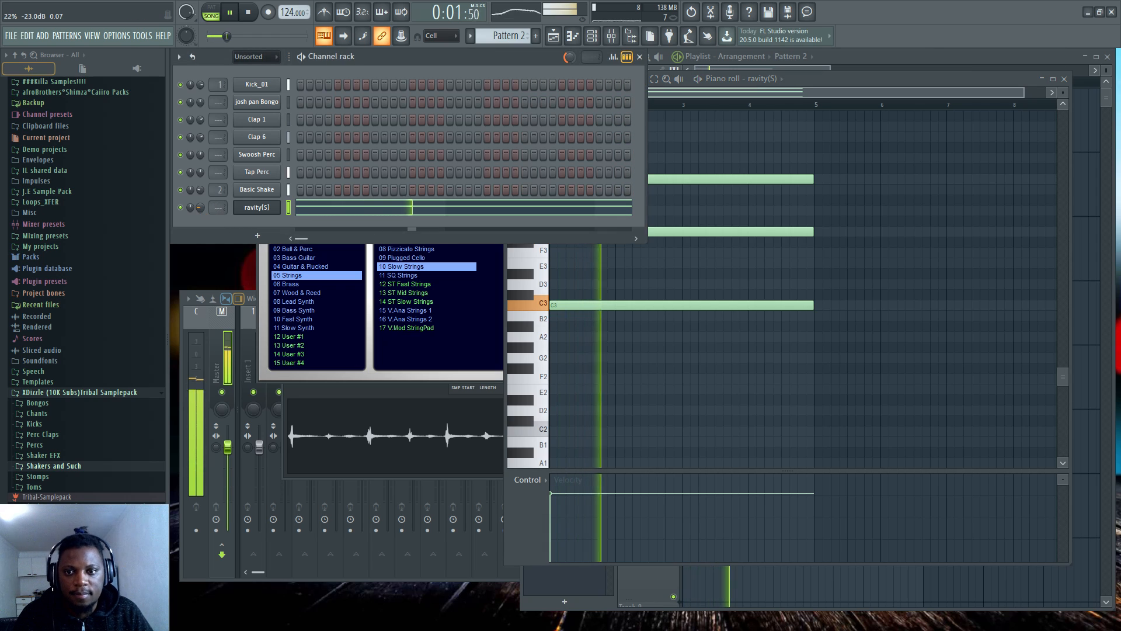
left_click(822, 81)
left_click(472, 69)
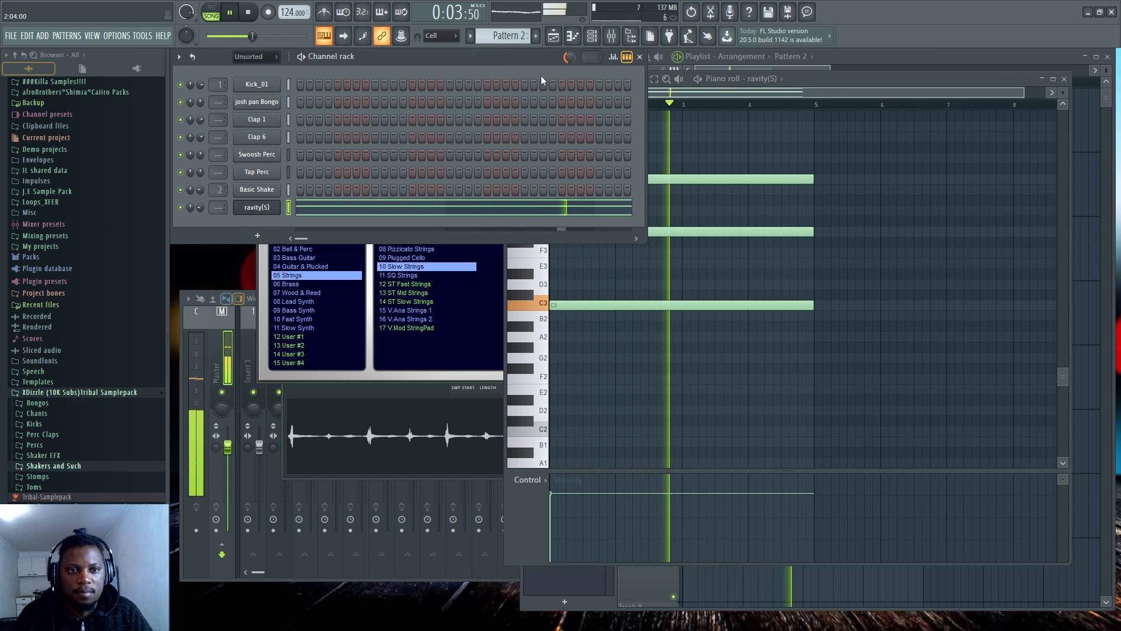
left_click_drag(201, 208, 201, 213)
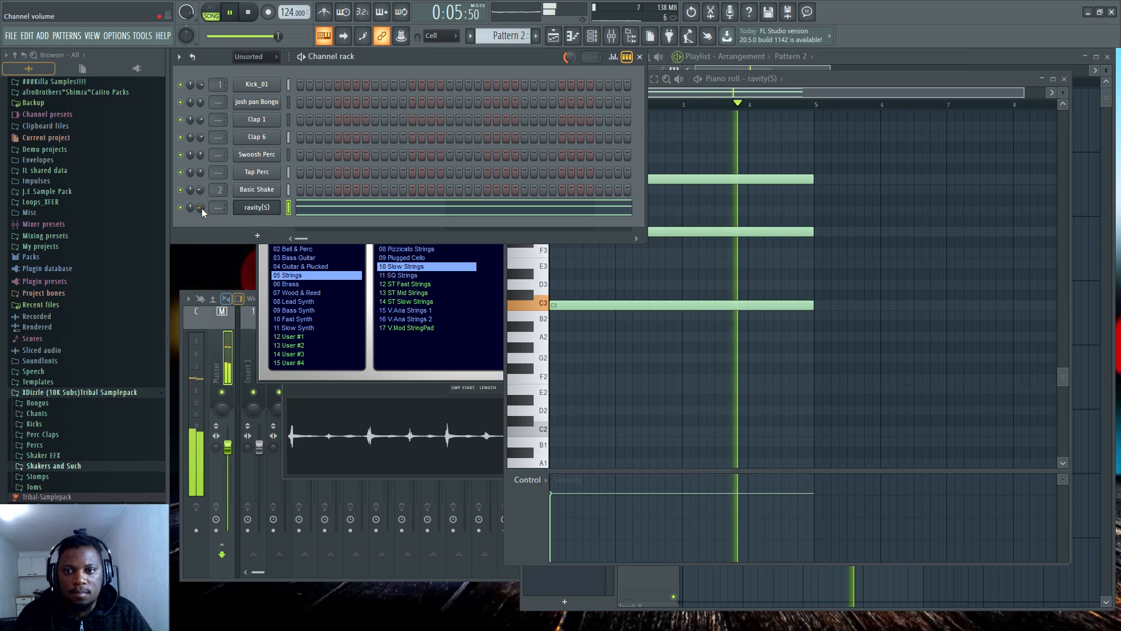
key("space")
Add a Purity synth channel to the channel rack and move its window clear of the channel list
left_click(257, 235)
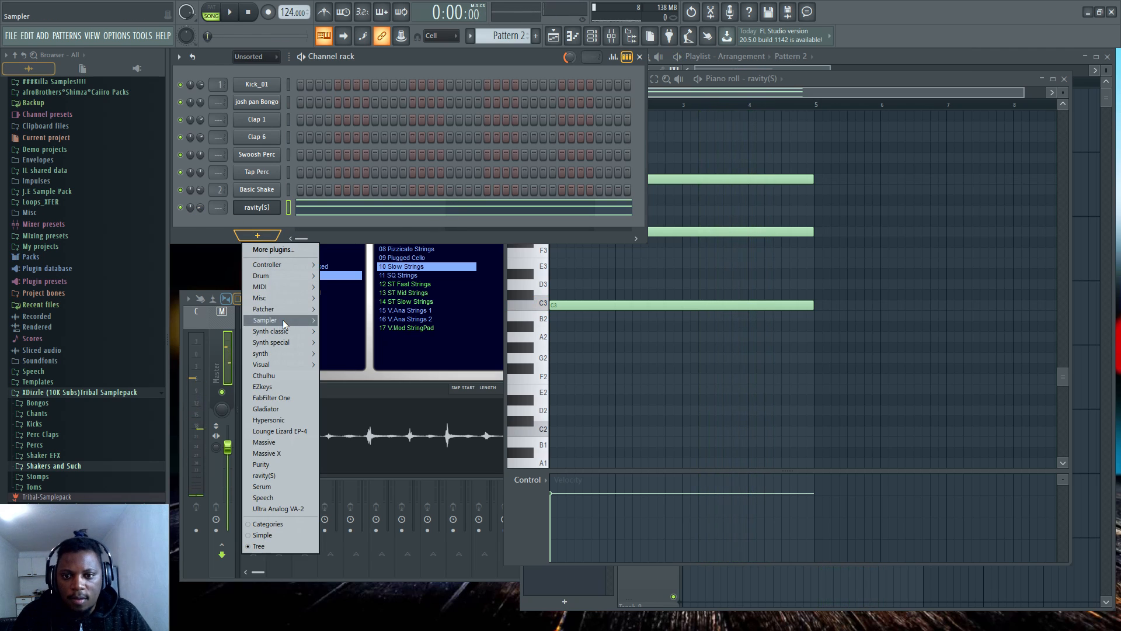
left_click(263, 464)
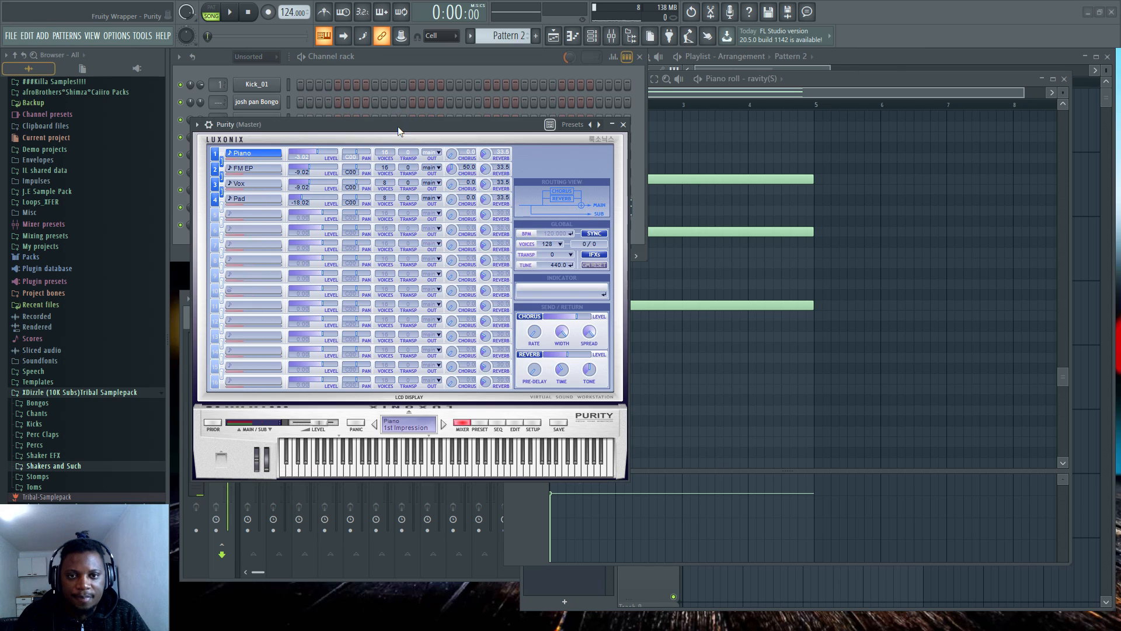
left_click_drag(399, 128, 635, 106)
Load the Kalimba preset from Purity's GM Normal category and try it out with the arrangement playing
left_click(712, 395)
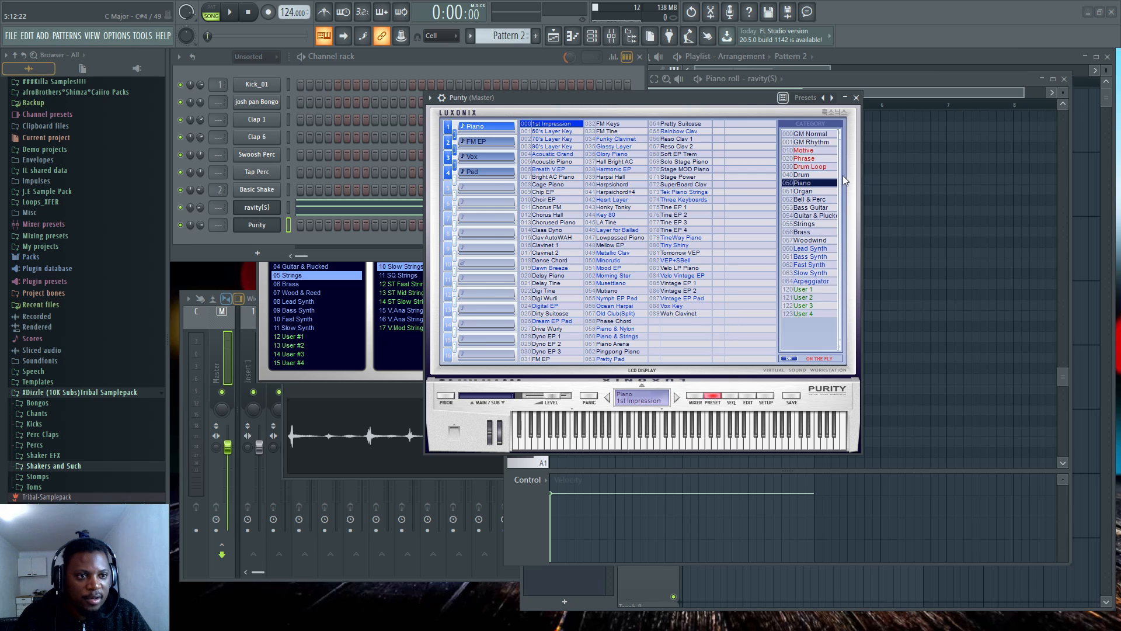
left_click(812, 134)
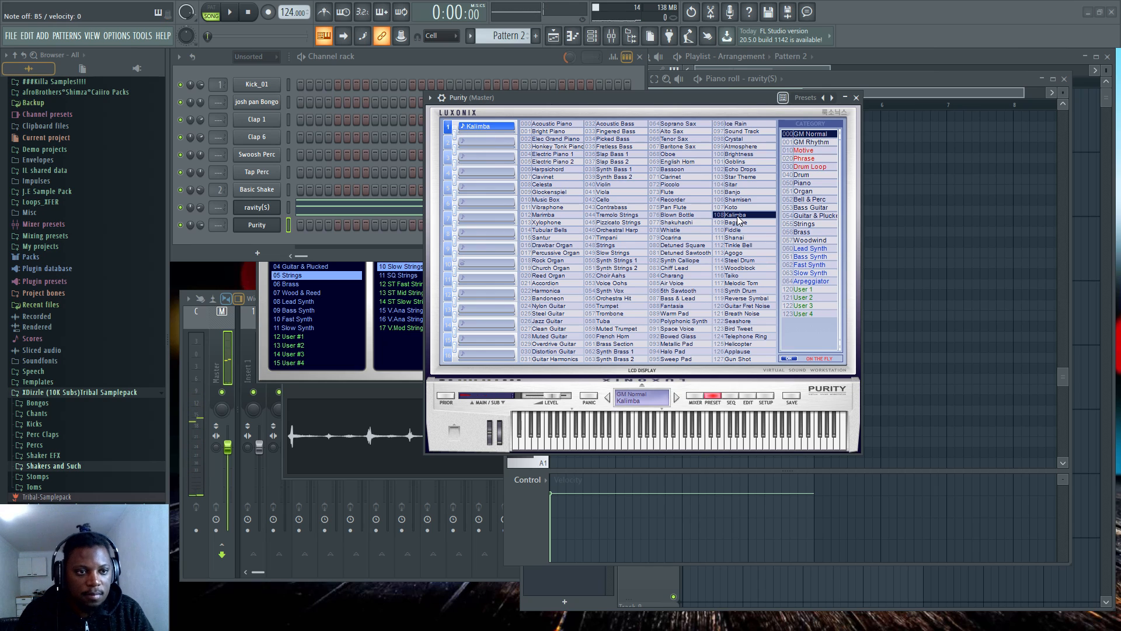
left_click(513, 52)
key("space")
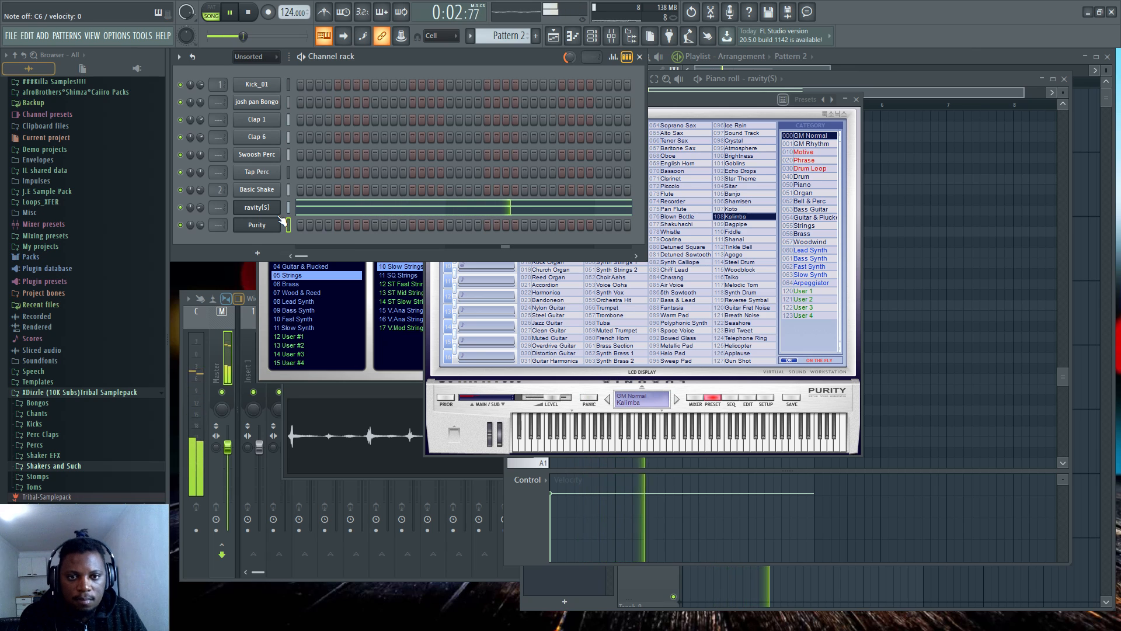
Switch to empty Pattern 3 and set the recording filter to record notes but not audio, with recording armed
key("KP_Add")
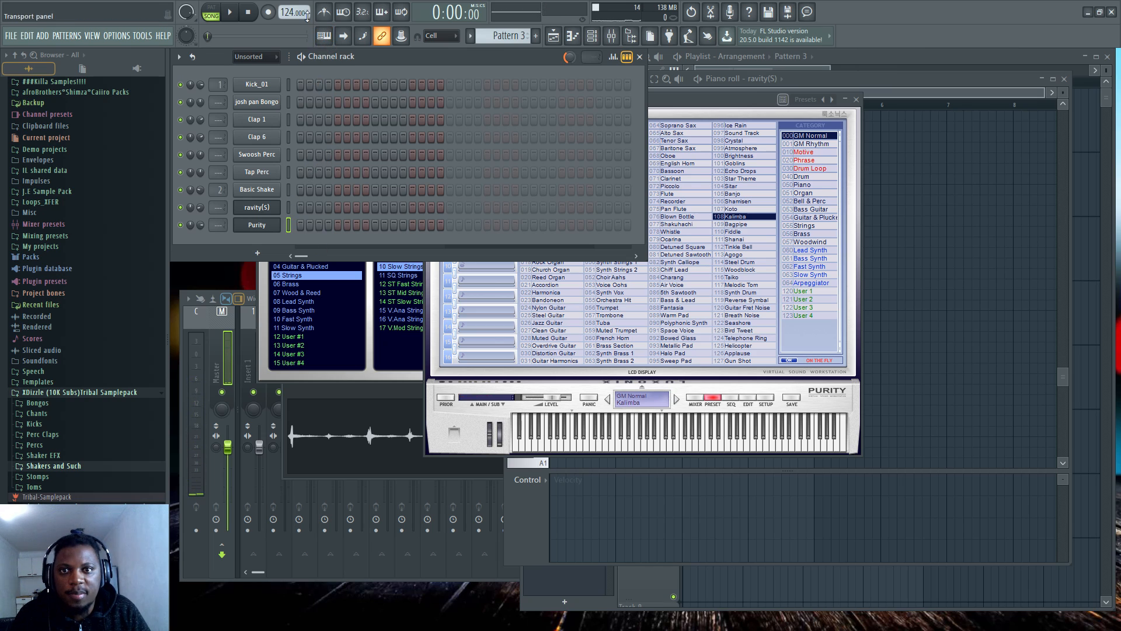
right_click(272, 16)
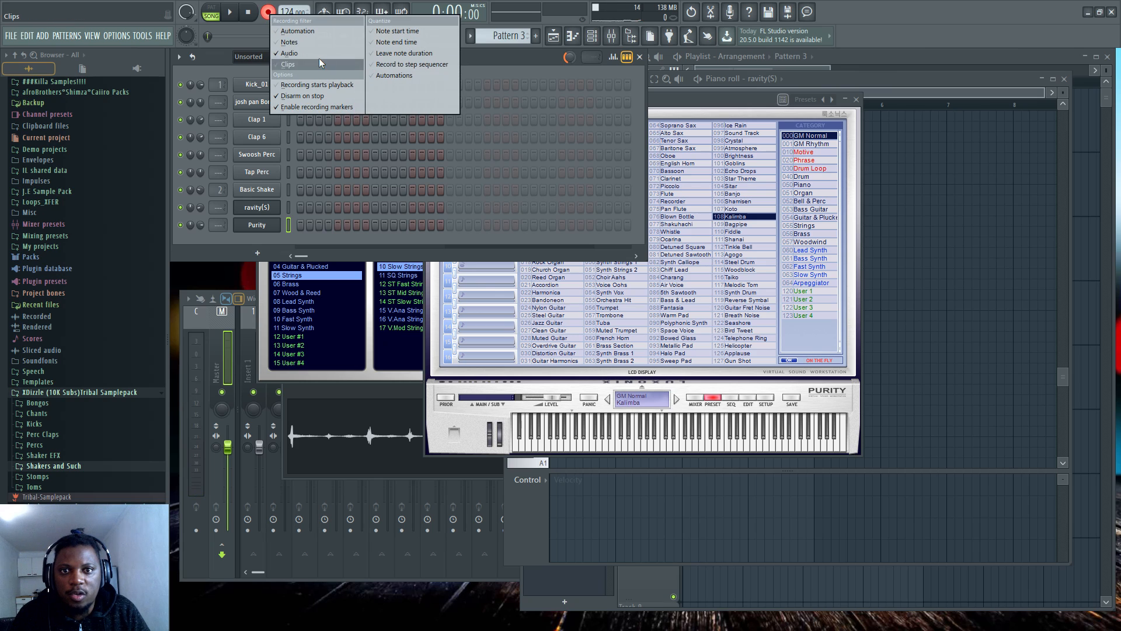
left_click(305, 44)
right_click(273, 15)
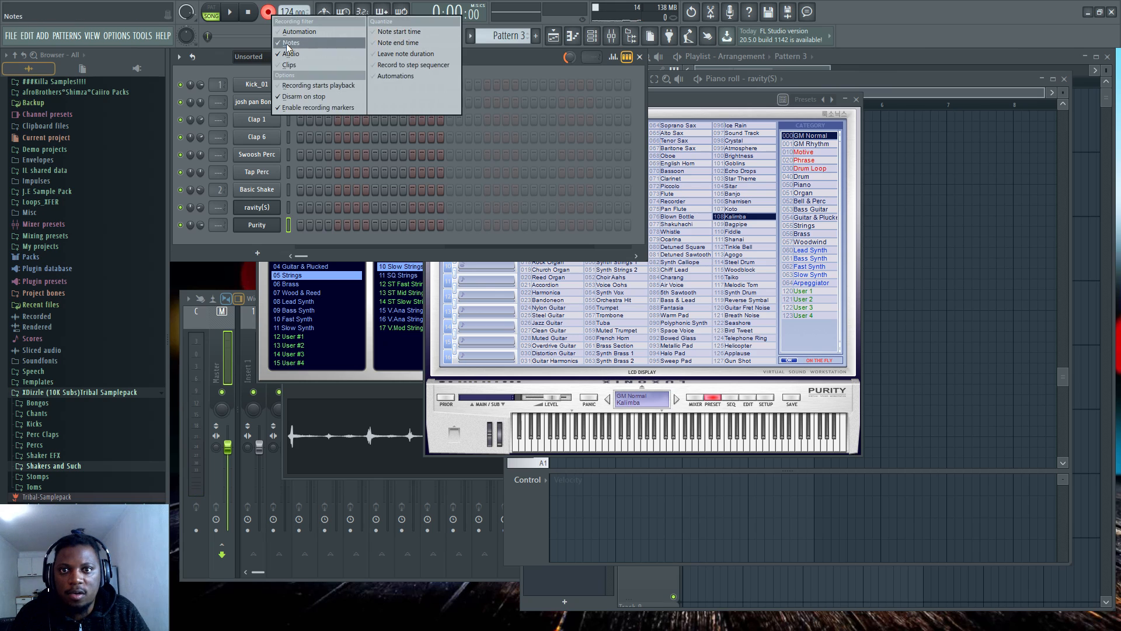
left_click(309, 43)
right_click(270, 15)
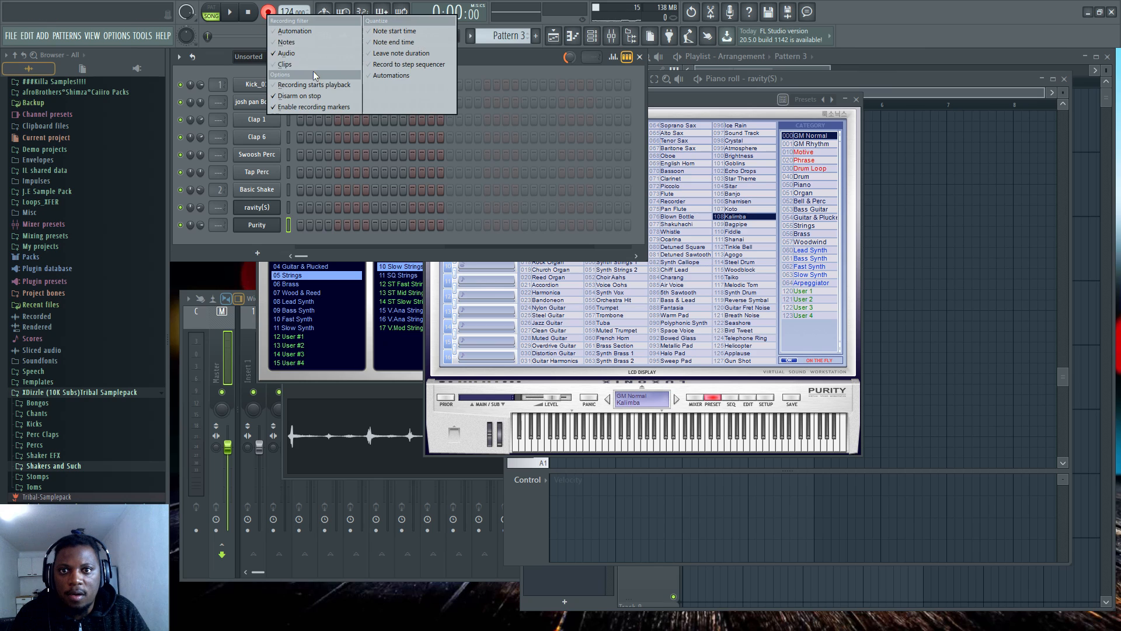
left_click(294, 42)
right_click(271, 16)
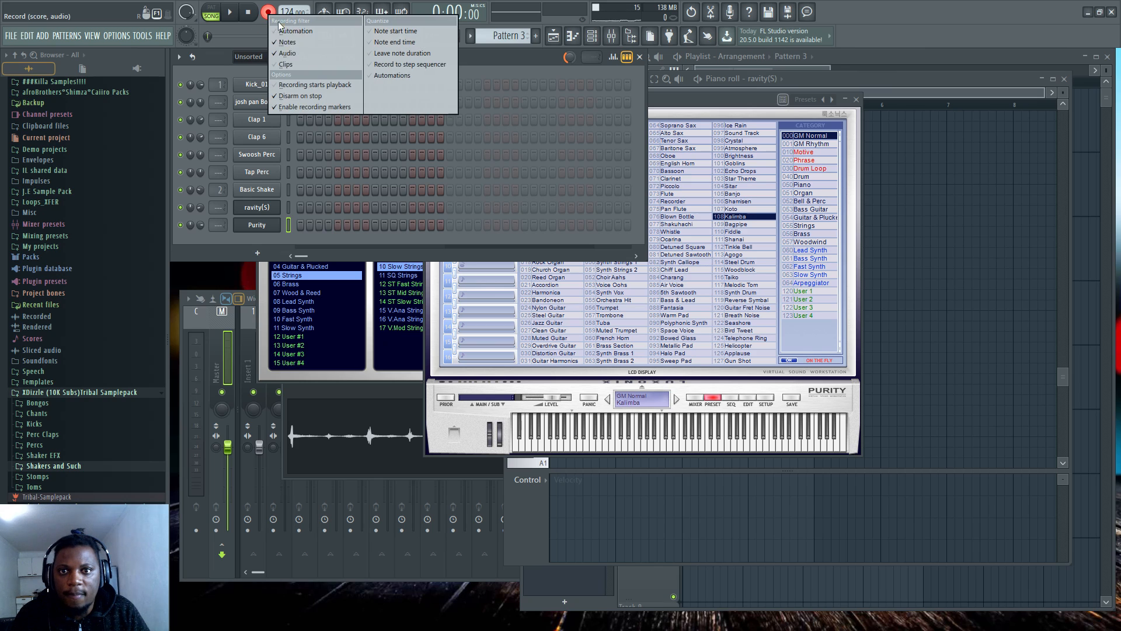
left_click(300, 54)
Bring the playlist forward, enable the recording countdown, and record a repeating C6 Purity kalimba rhythm into Pattern 3
left_click(852, 82)
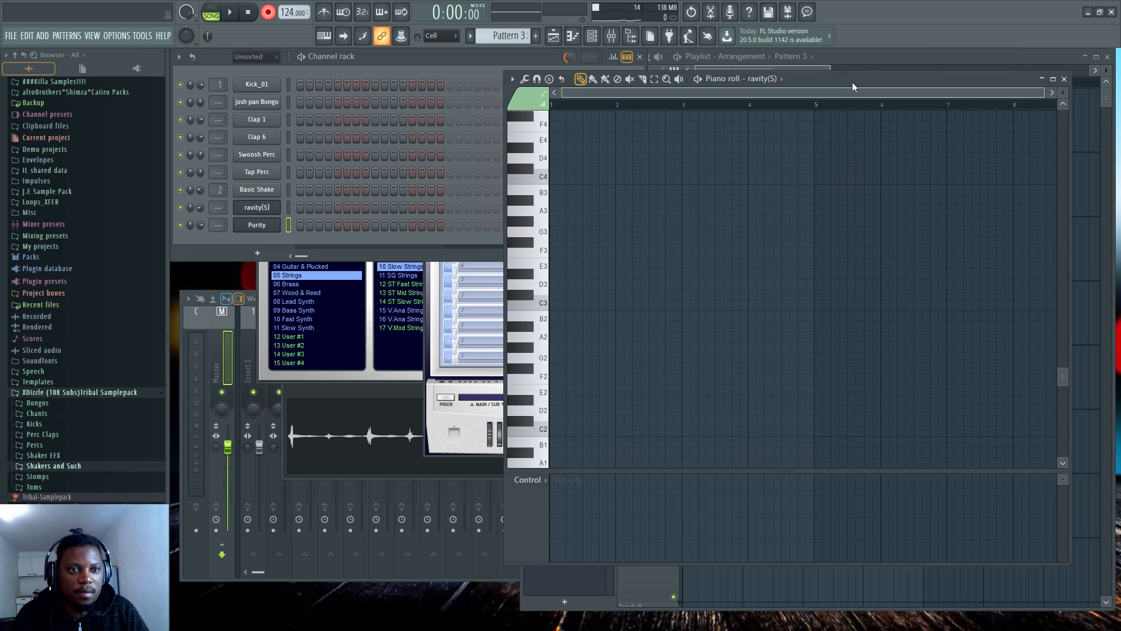
left_click(841, 56)
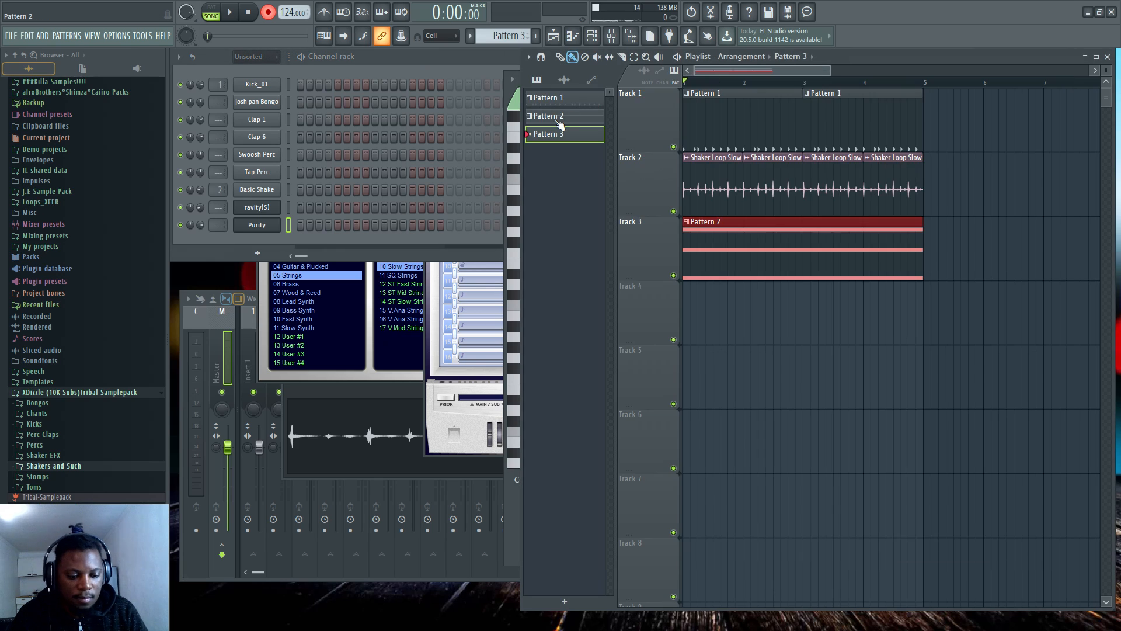
key("space")
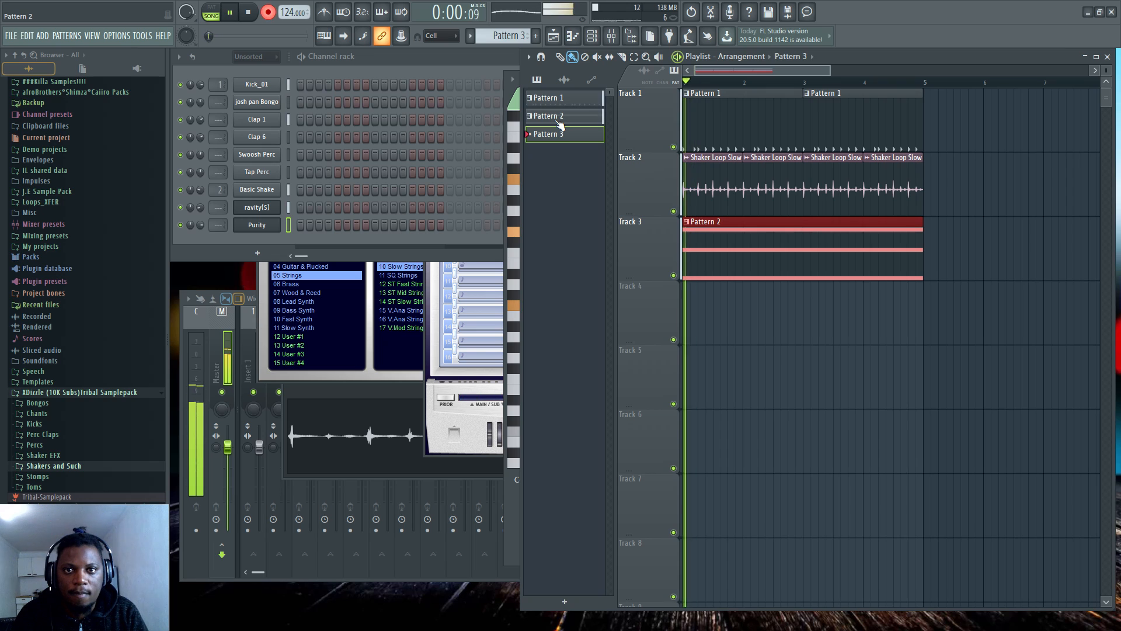
key("space")
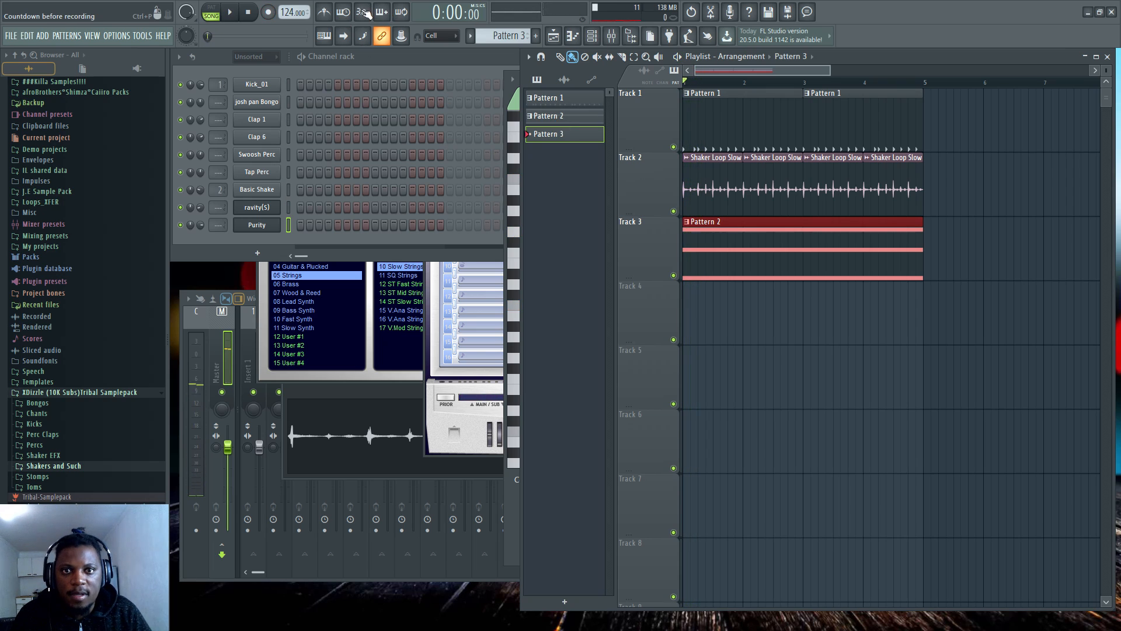
key("space")
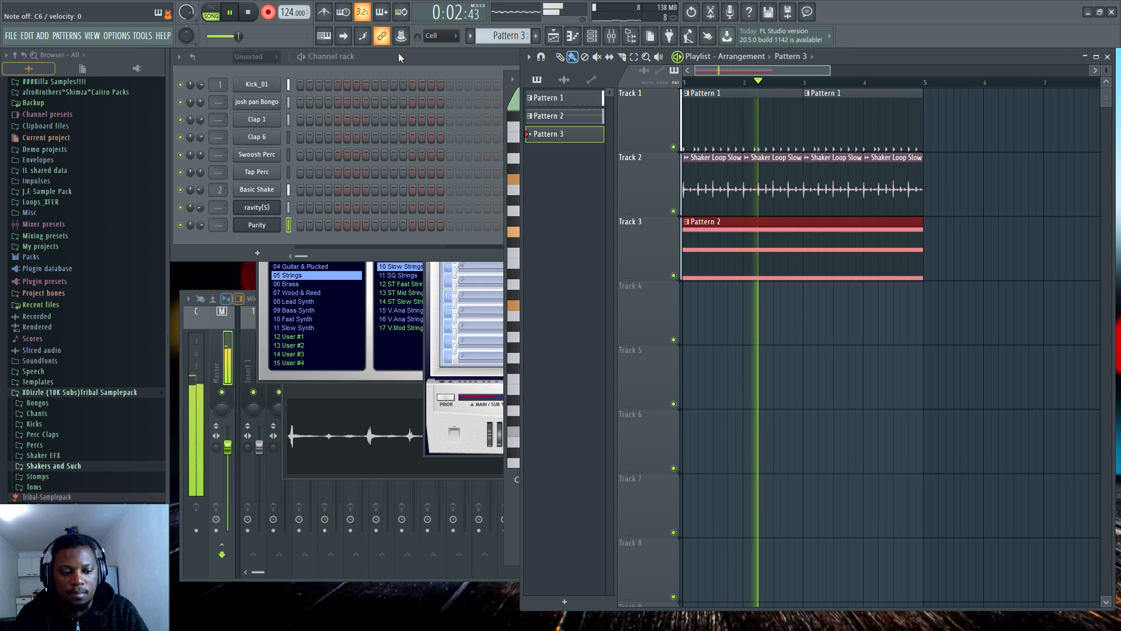
key("space")
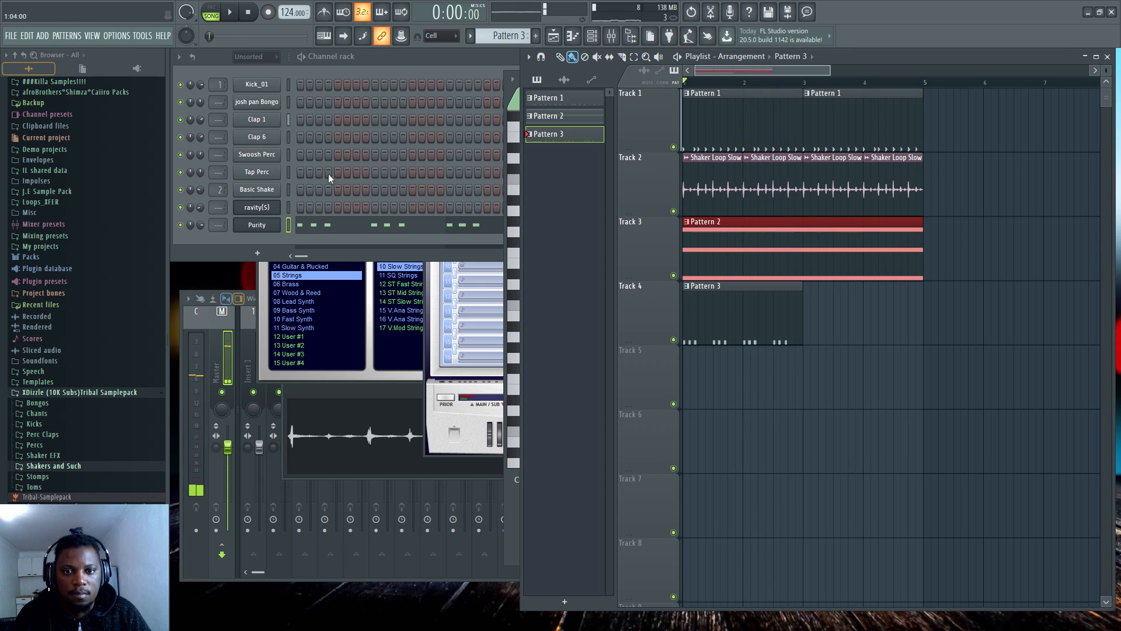
Open the recorded Purity notes in the piano roll, quantize them, and play the arrangement
left_click(425, 226)
left_click(425, 226)
left_click(407, 231)
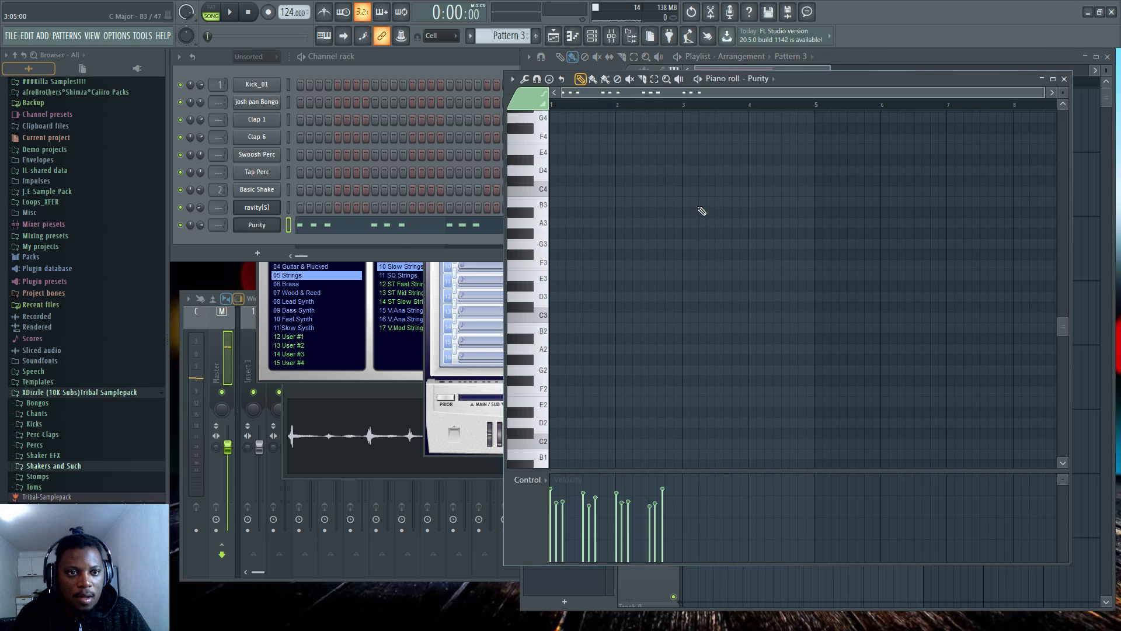
scroll(574, 101, "up", 5)
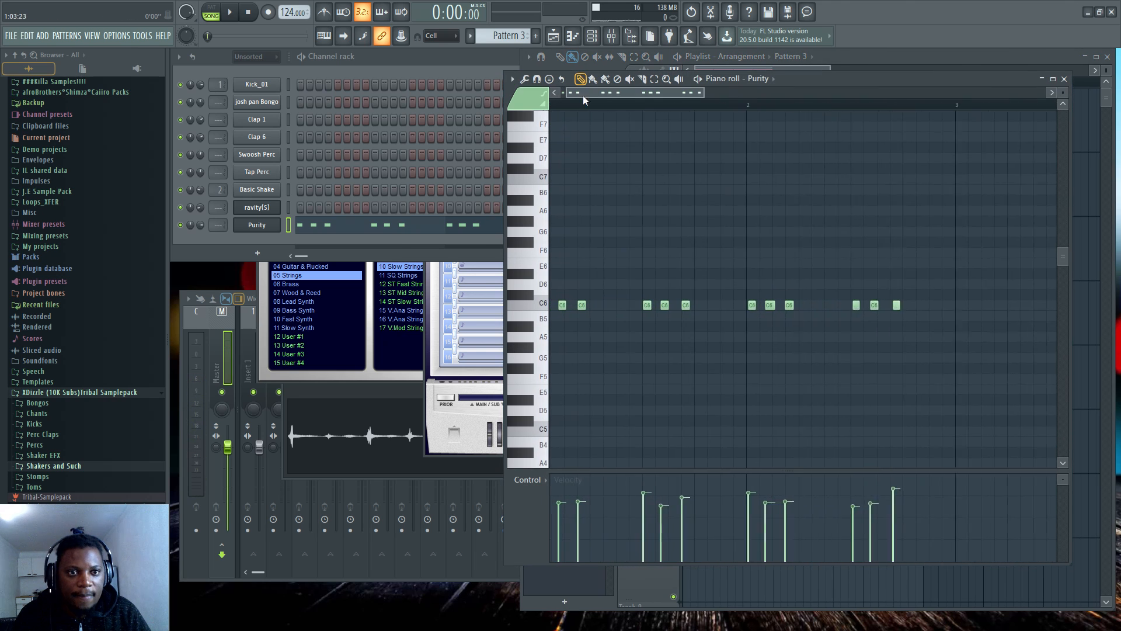
key("alt+q")
left_click(634, 234)
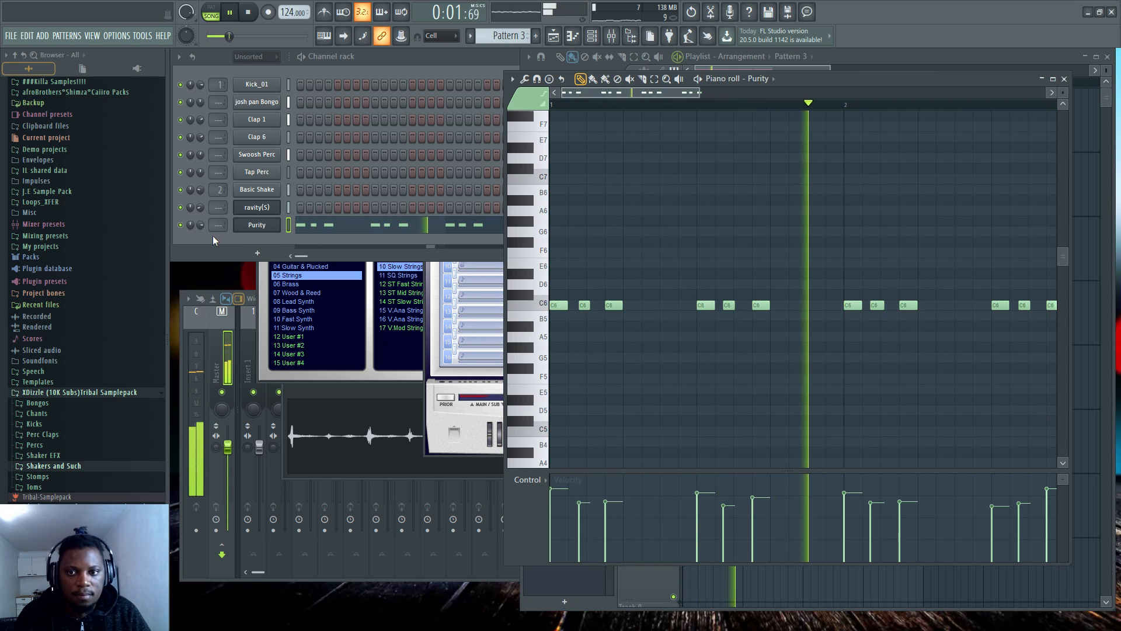
Lower the Purity channel volume while the arrangement plays, and stop playback
left_click_drag(201, 225, 200, 230)
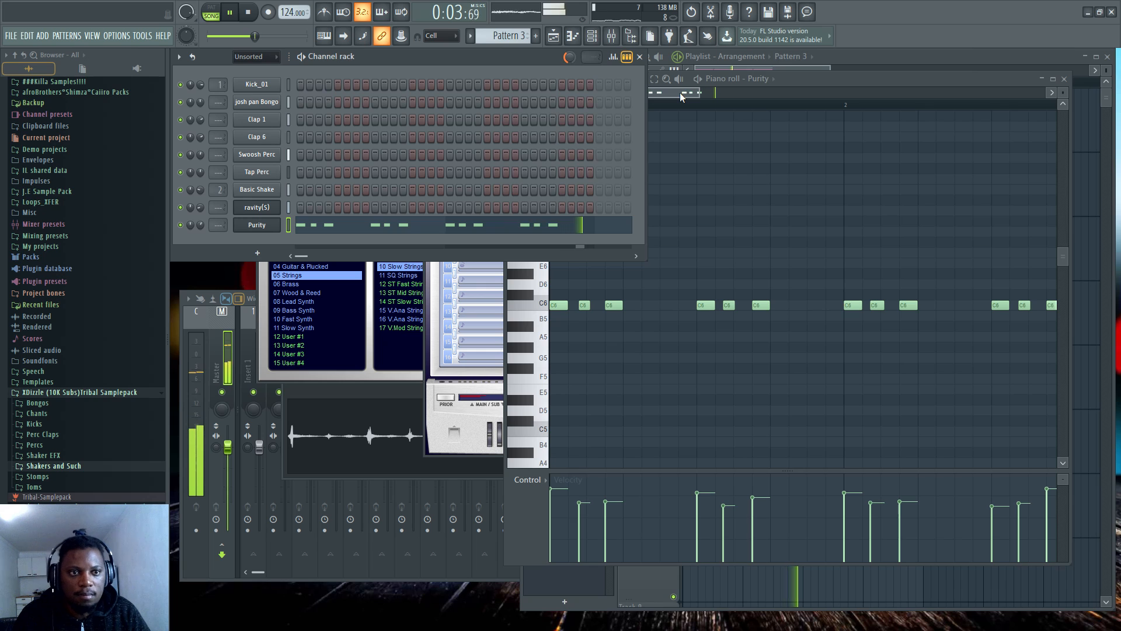
left_click_drag(680, 93, 679, 159)
key("space")
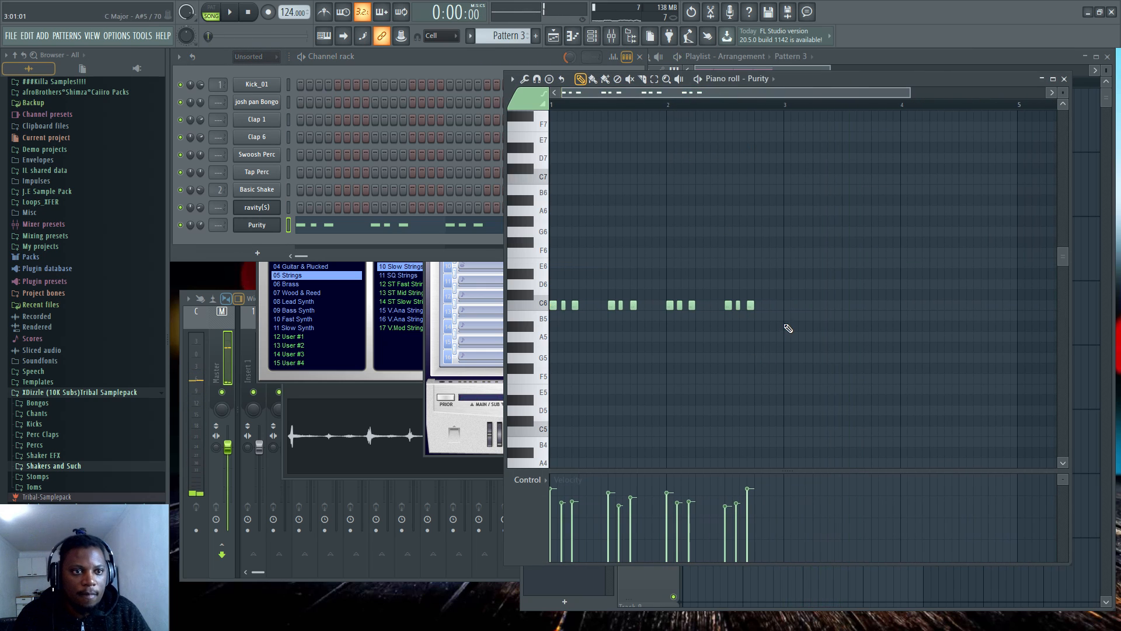
Place a second Pattern 3 clip at bar 3 on Track 4 of the playlist, and play the arrangement
key("F5")
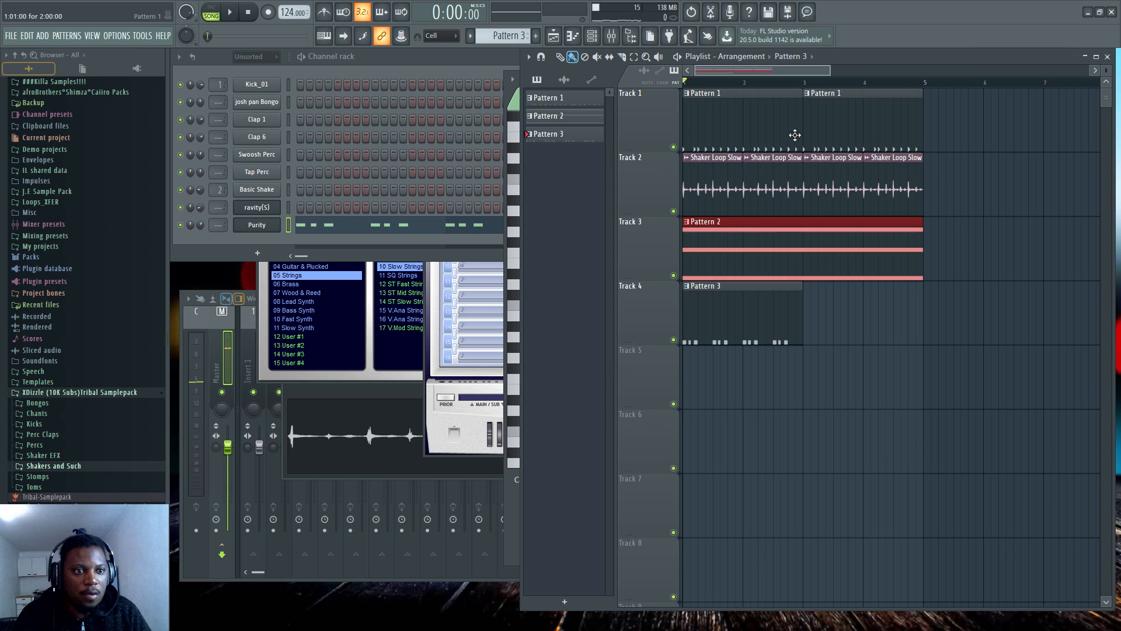
left_click(815, 317)
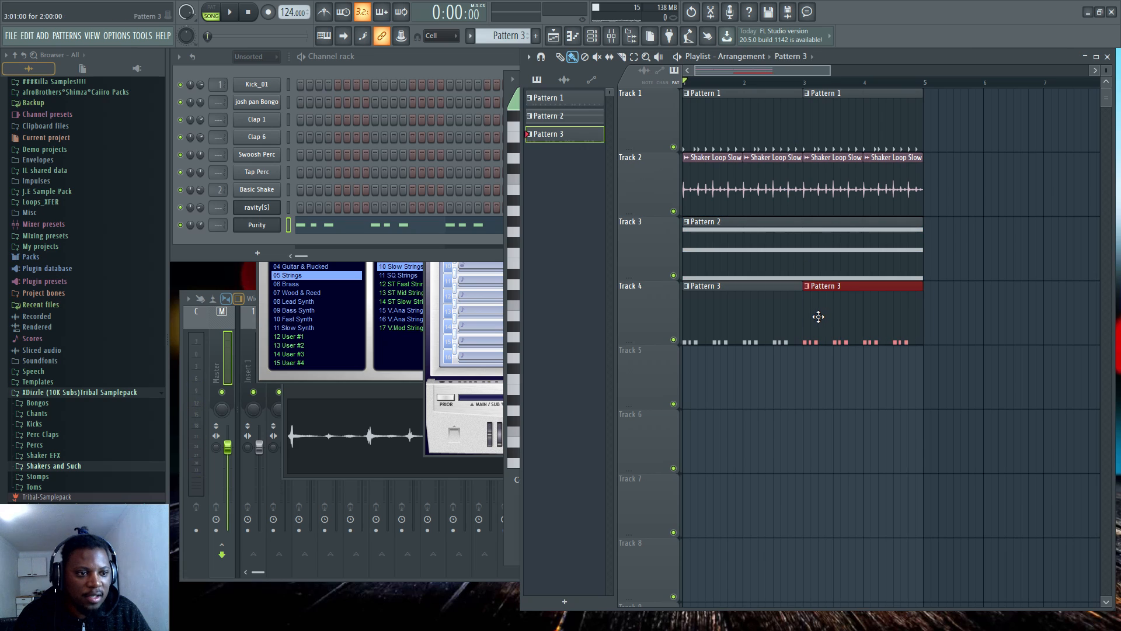
key("F6")
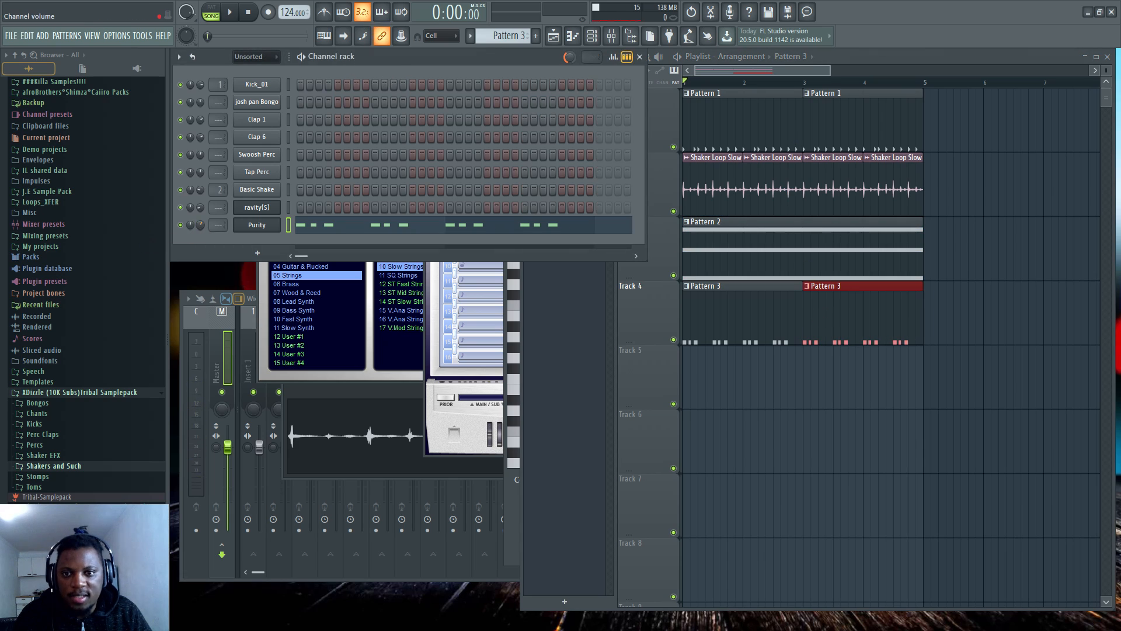
key("space")
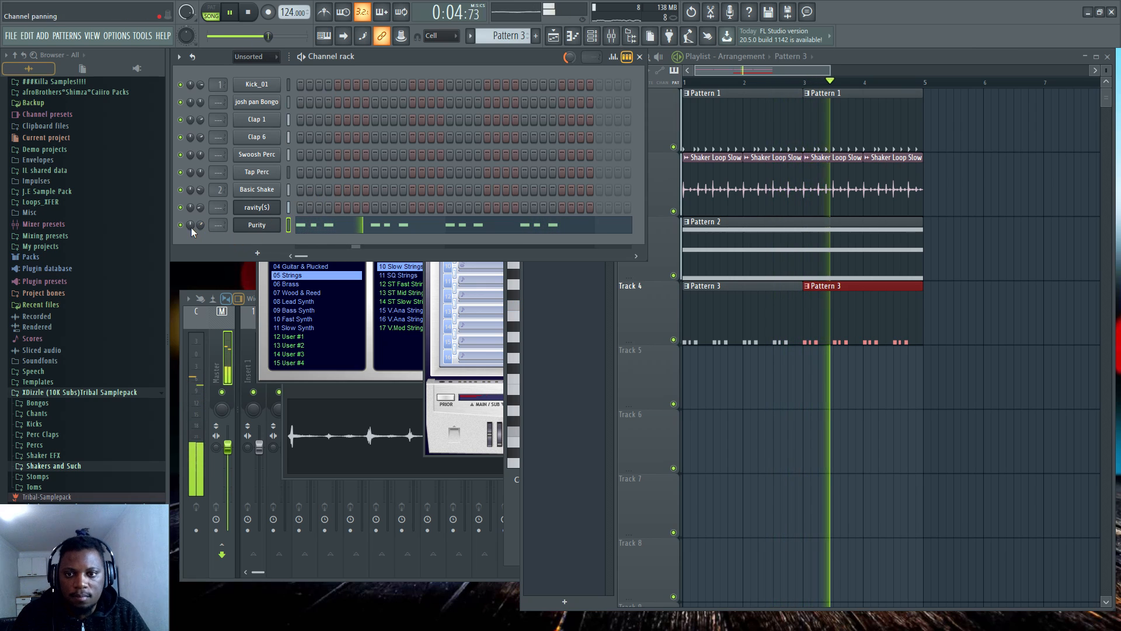
Add an FL Keys channel from the Misc plugins, reposition its window, and try out its grand piano over the playing arrangement
left_click(257, 252)
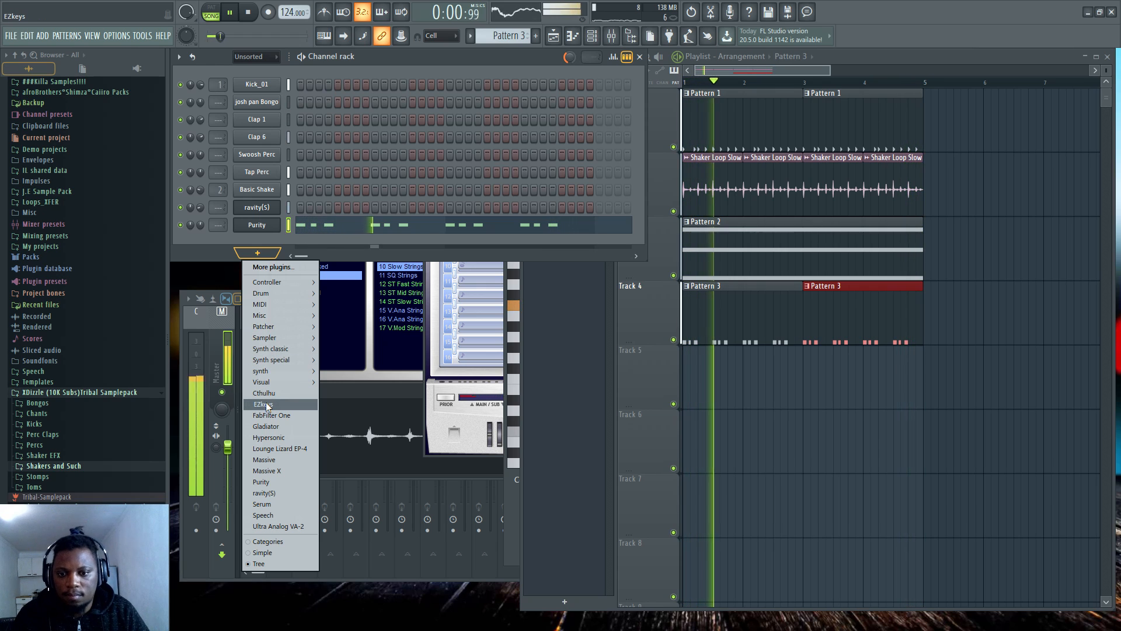
mouse_move(312, 341)
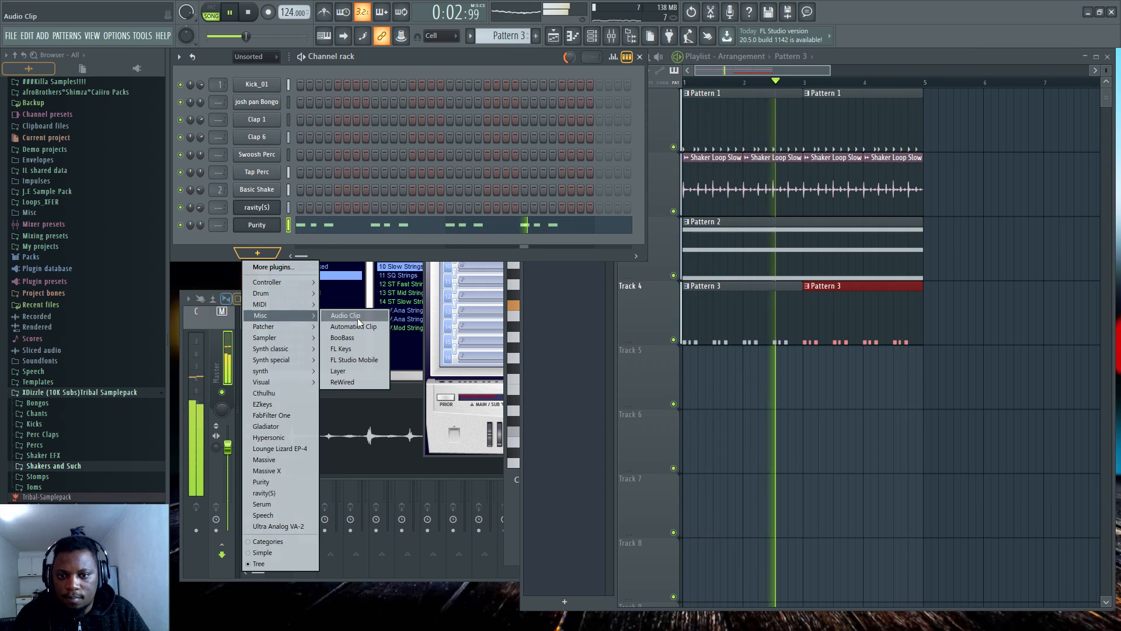
left_click(348, 348)
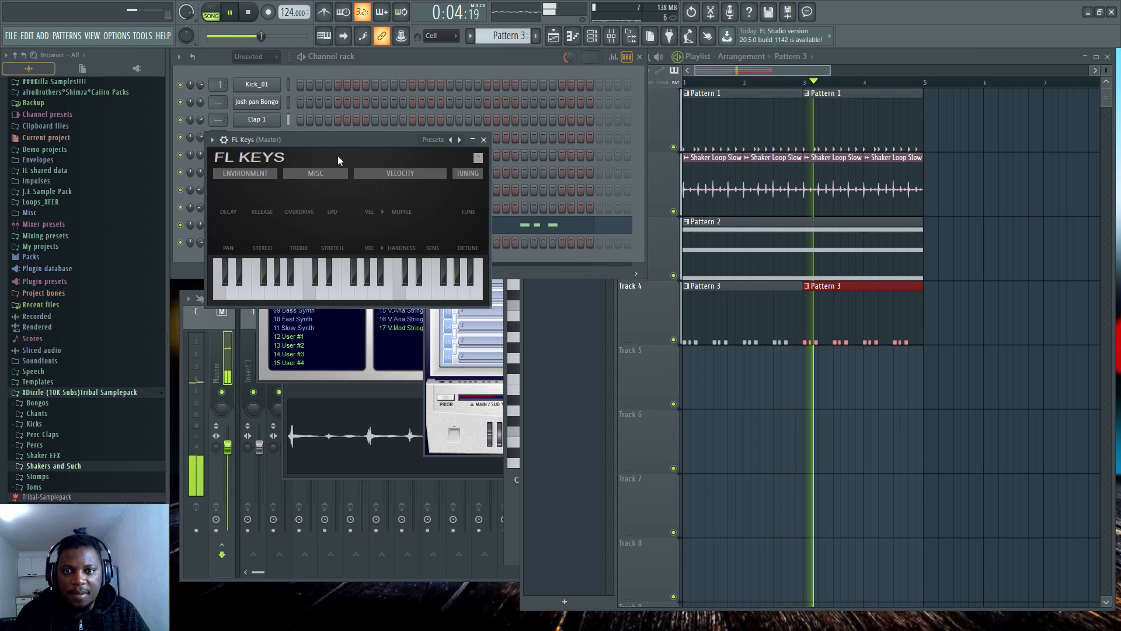
left_click_drag(338, 155, 430, 155)
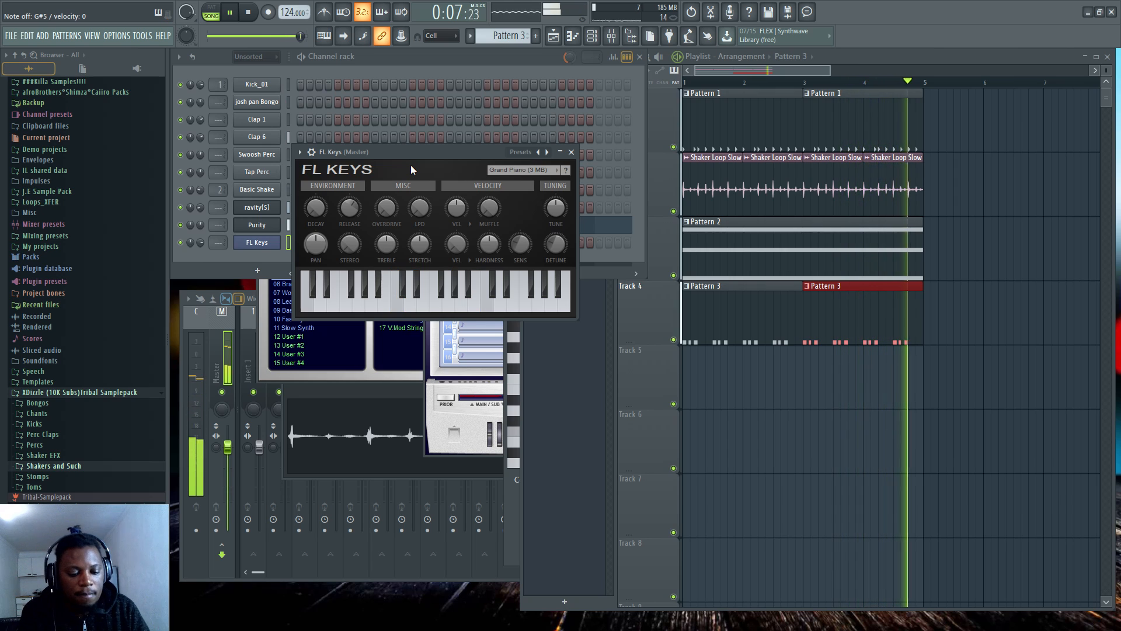
left_click(445, 74)
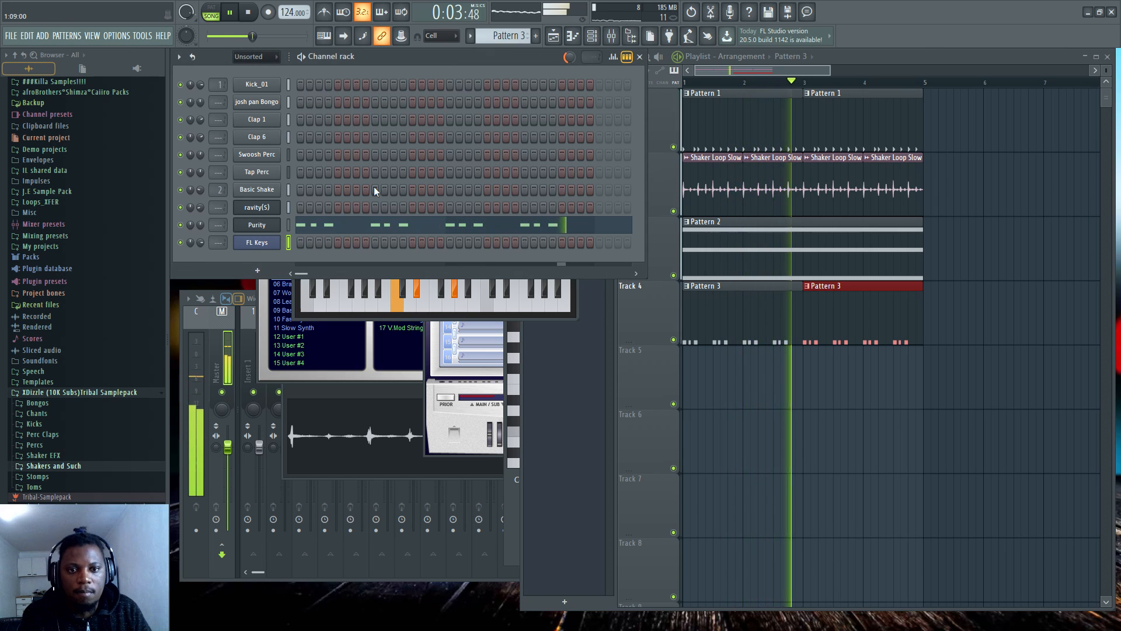
Open the FL Keys piano roll with playback stopped, and add four-bar C5 and G4 notes starting at bar 1
right_click(263, 243)
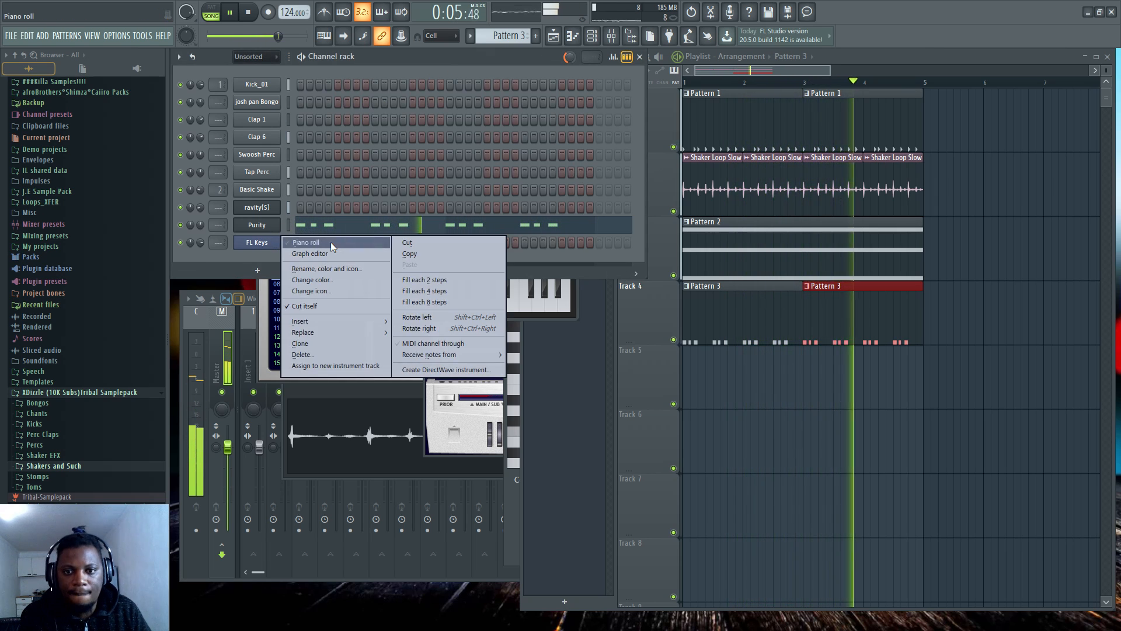
left_click(275, 249)
scroll(566, 275, "down", 3)
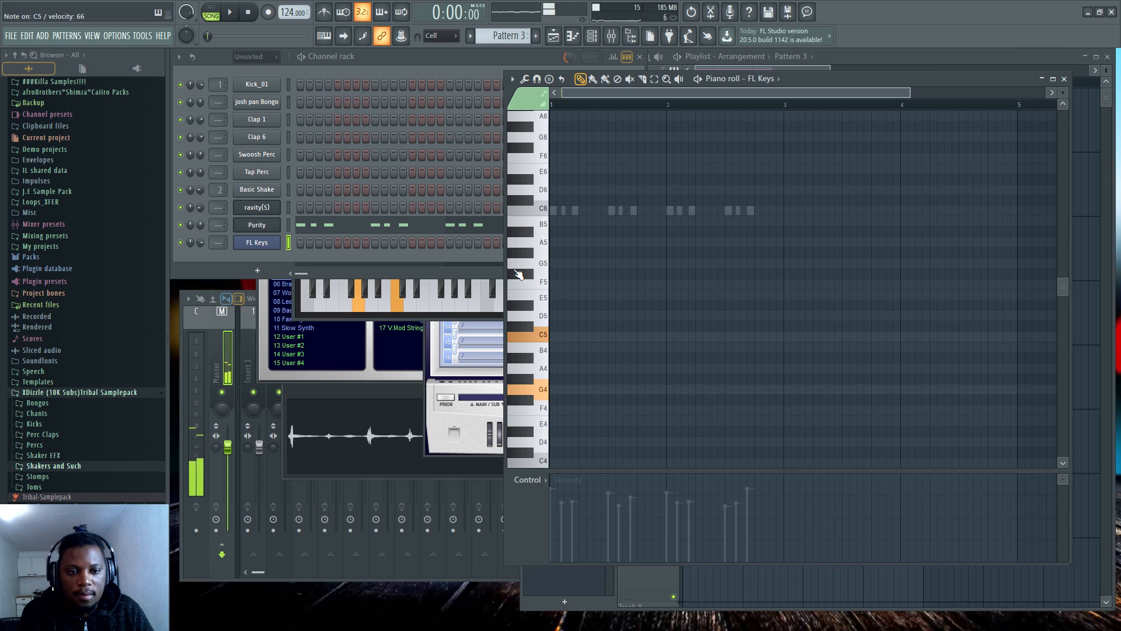
left_click(555, 337)
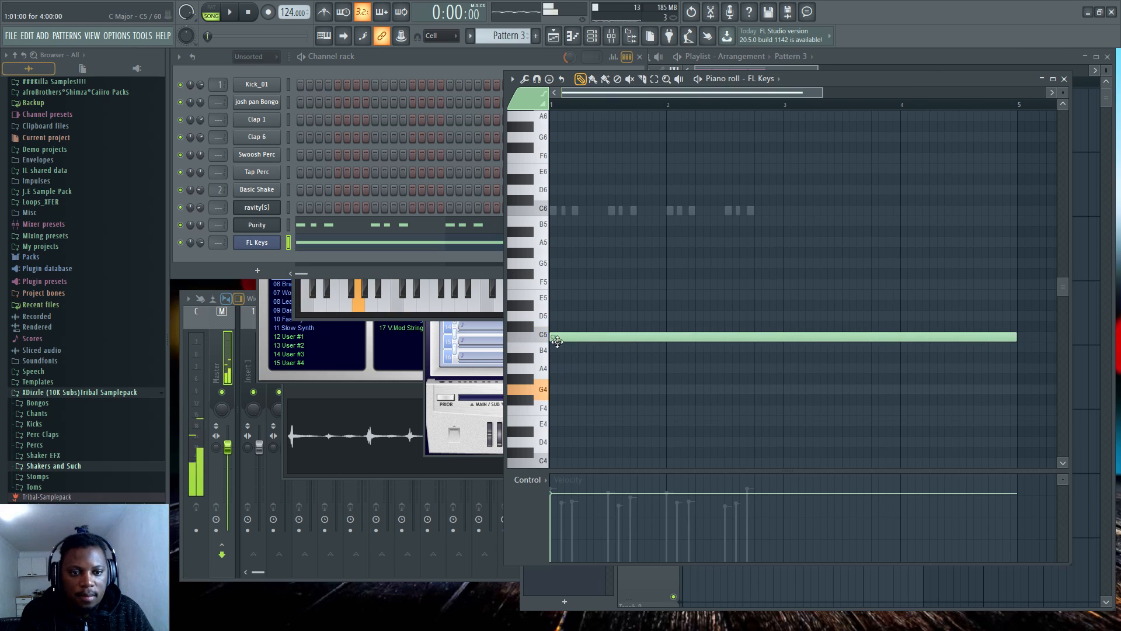
left_click(557, 391)
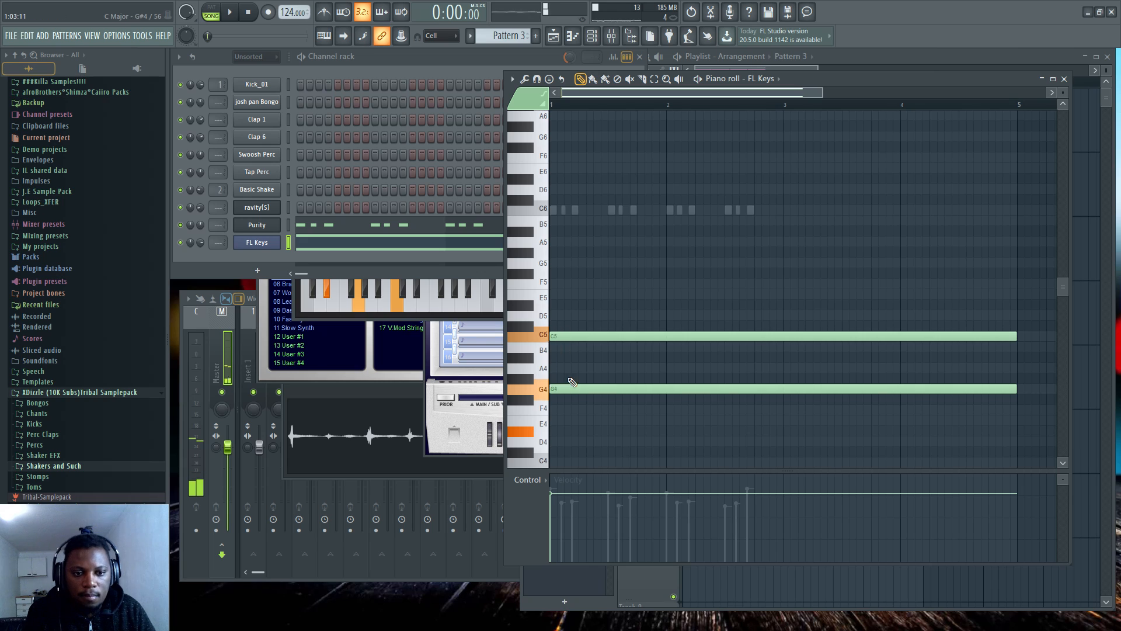
Add a C4 note from bar 1 to 1:15, followed by a D#4 note extended to bar 5, and stop playback
scroll(572, 382, "down", 3)
left_click(551, 399)
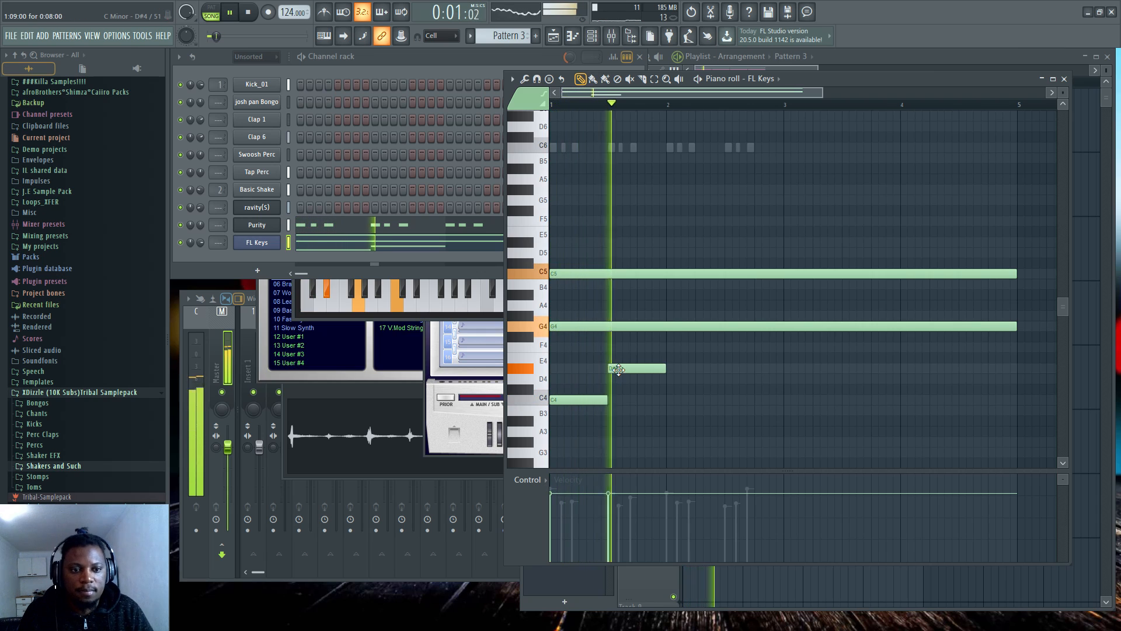
left_click_drag(619, 364, 695, 369)
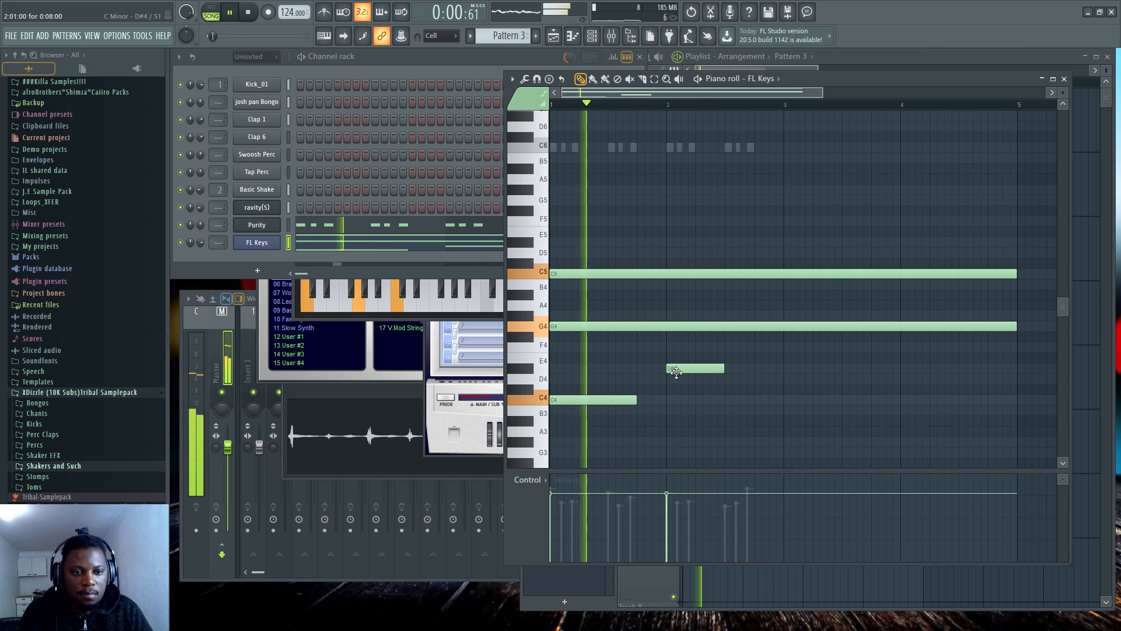
left_click_drag(637, 400, 657, 368)
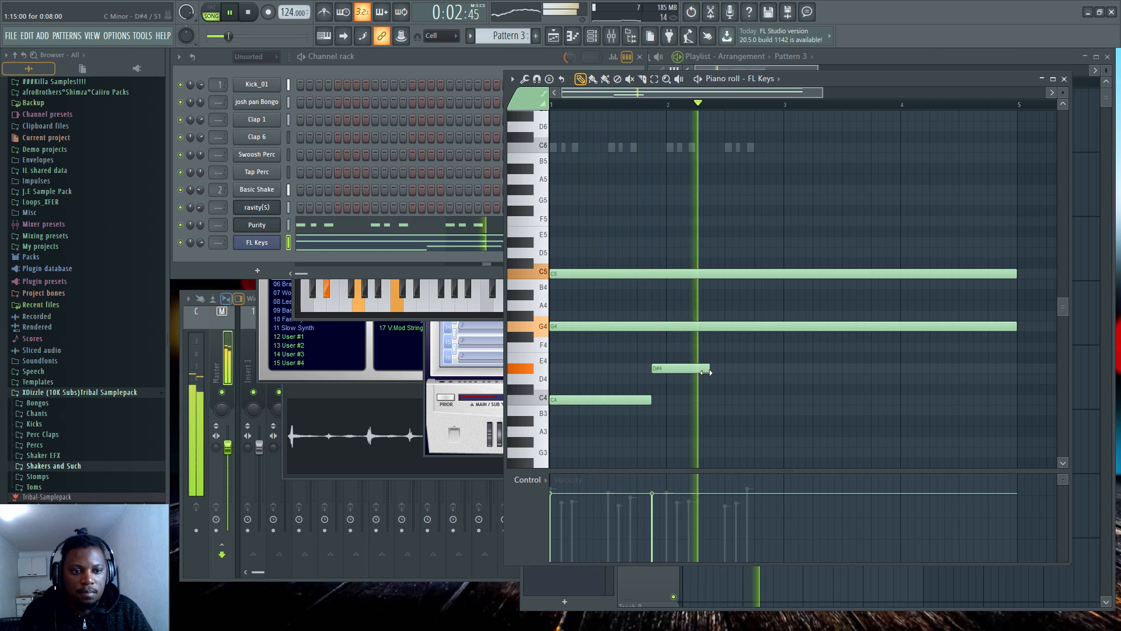
left_click_drag(708, 368, 1017, 372)
key("space")
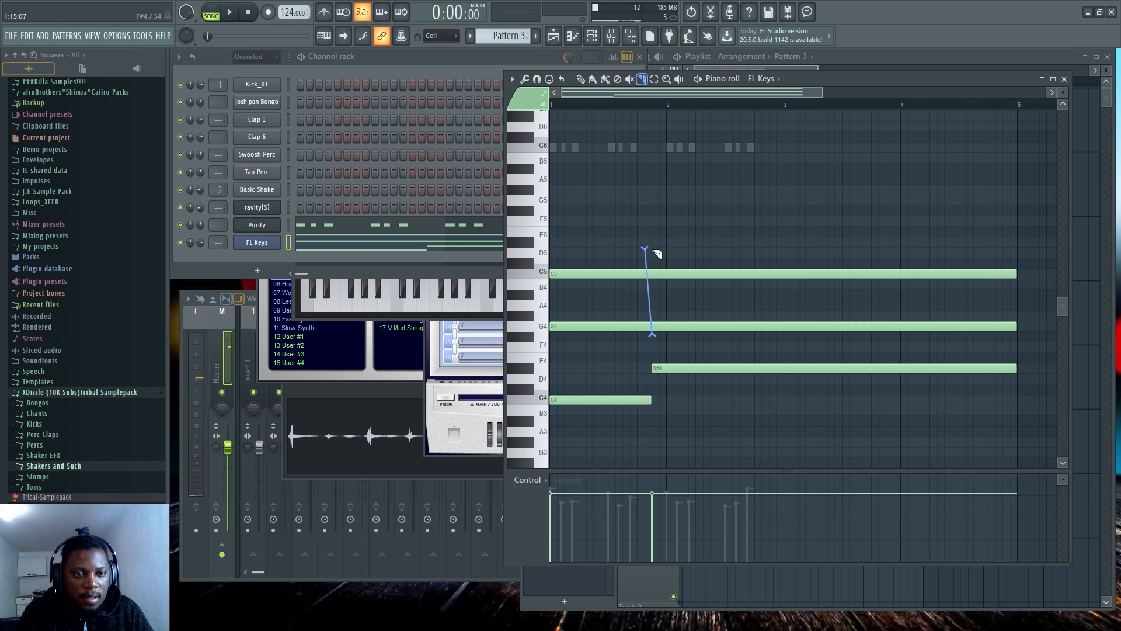
Slice the C5 and G4 notes at the D#4 note's start, play the arrangement, and switch to the Paint tool
key("space")
key("b")
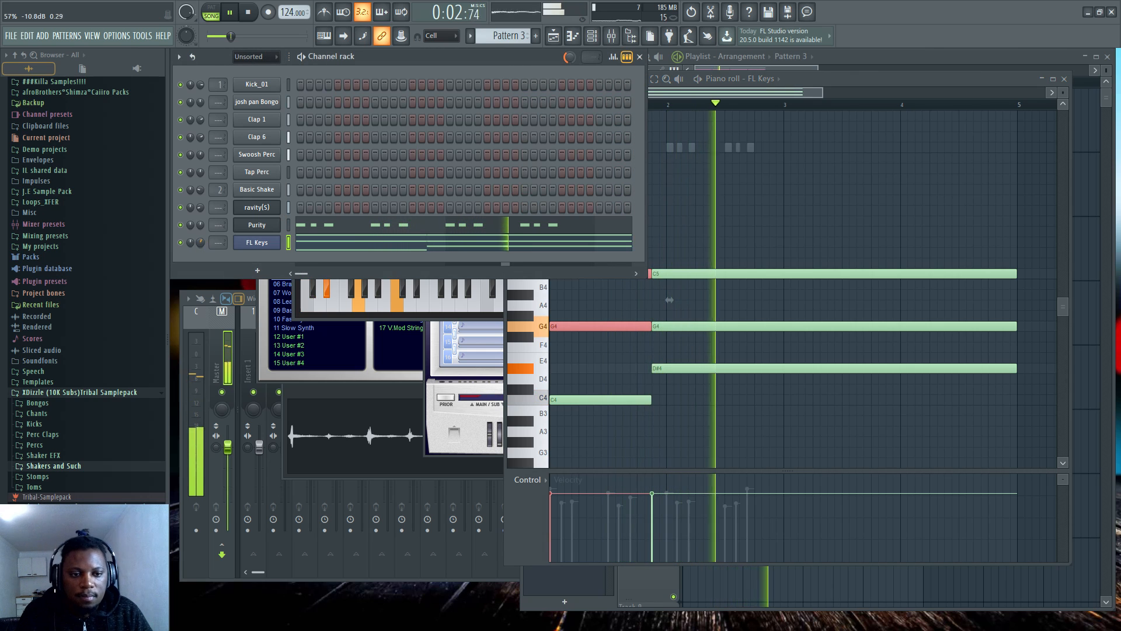
scroll(732, 101, "down", 2)
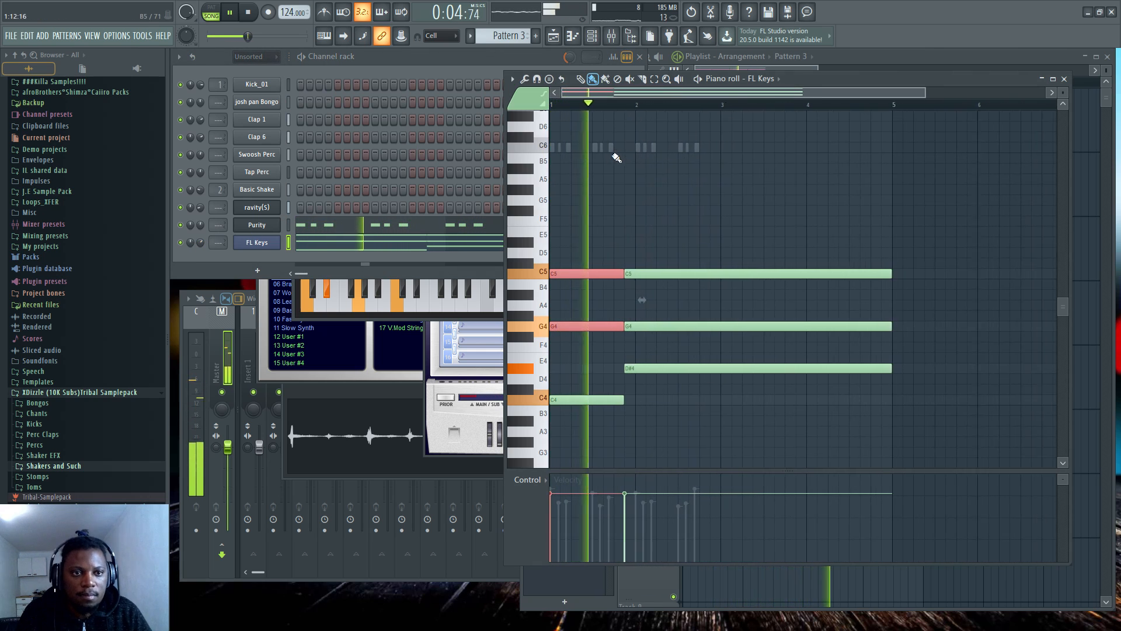
Move the FL Keys notes from Pattern 3 into a new Pattern 4 and place that pattern on Track 5 at bar 1
key("space")
left_click(292, 246)
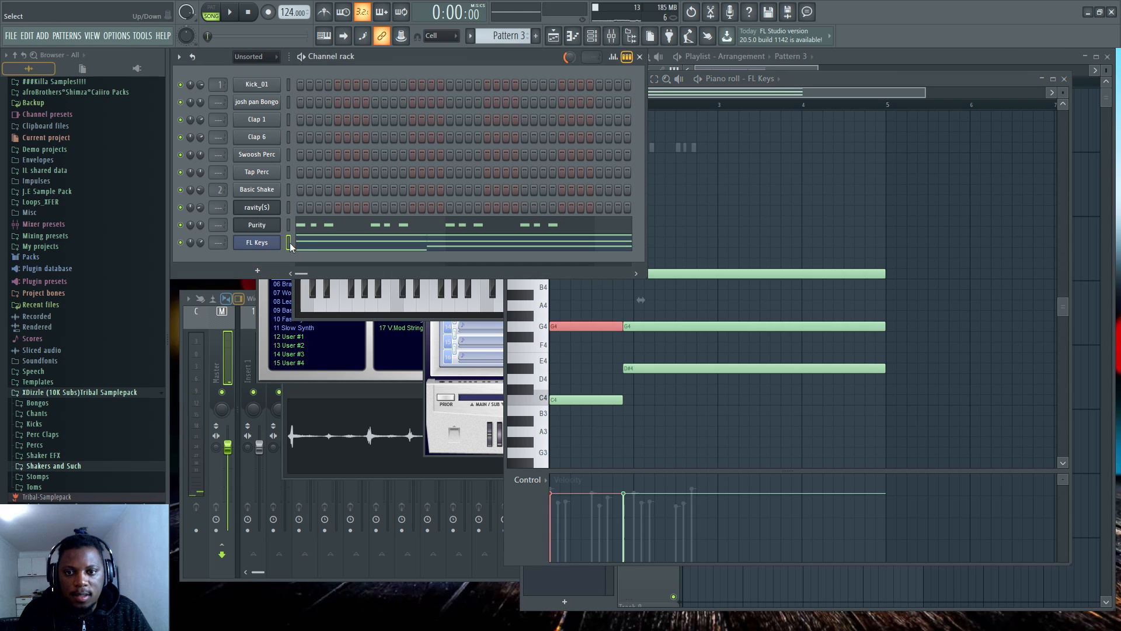
key("F4")
key("ctrl+v")
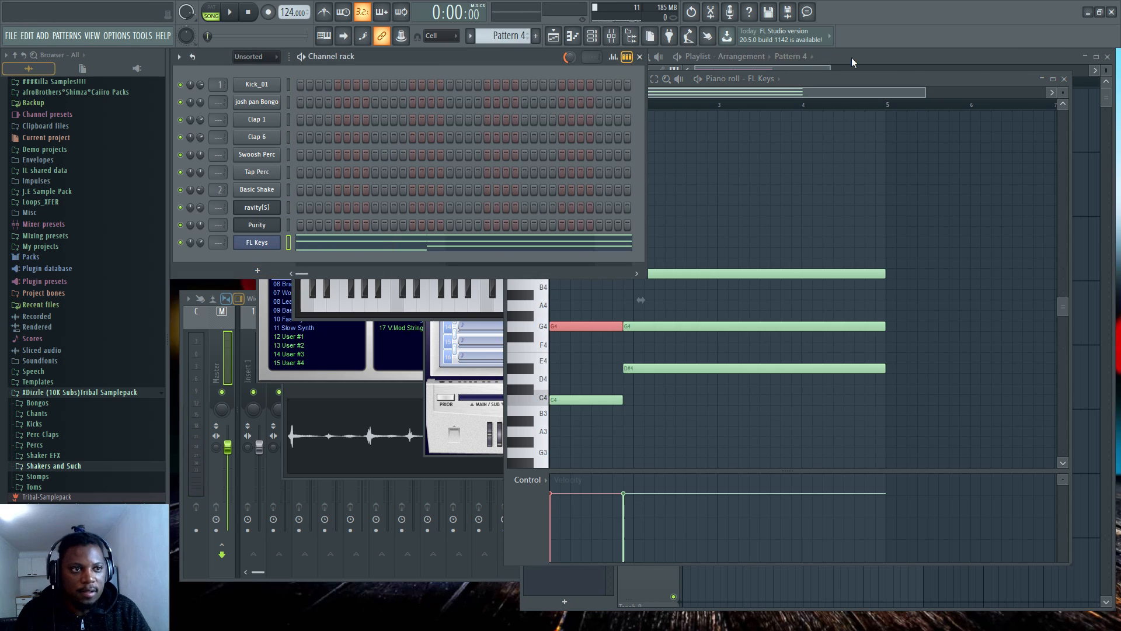
left_click(851, 57)
left_click(694, 378)
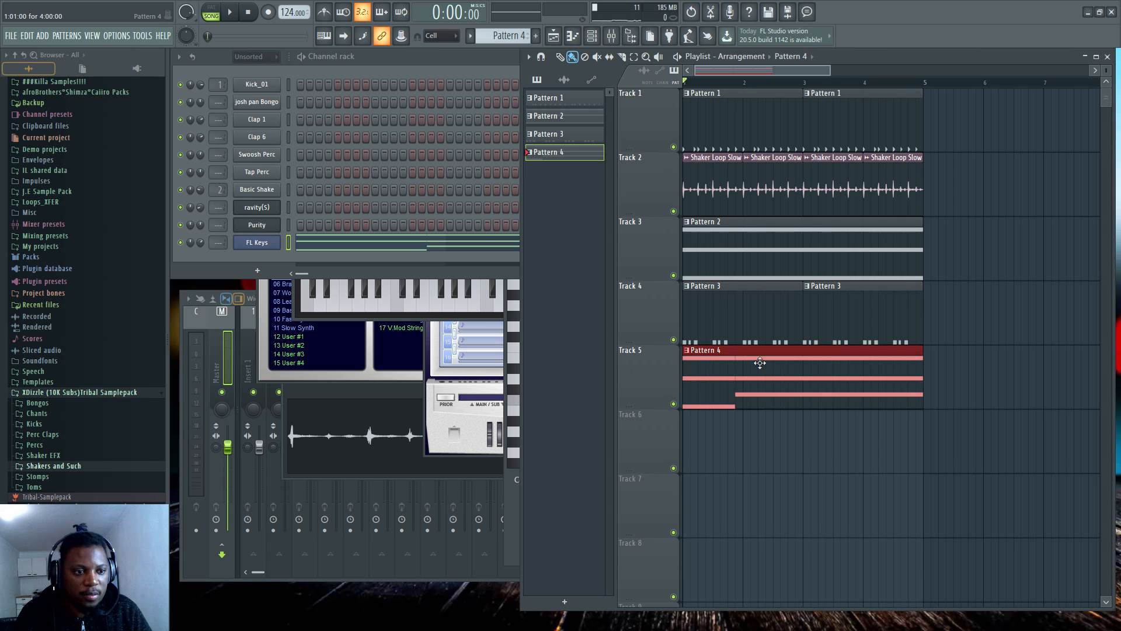
Play the arrangement with the new piano clip and open the FL Keys piano roll
key("space")
scroll(759, 362, "down", 2)
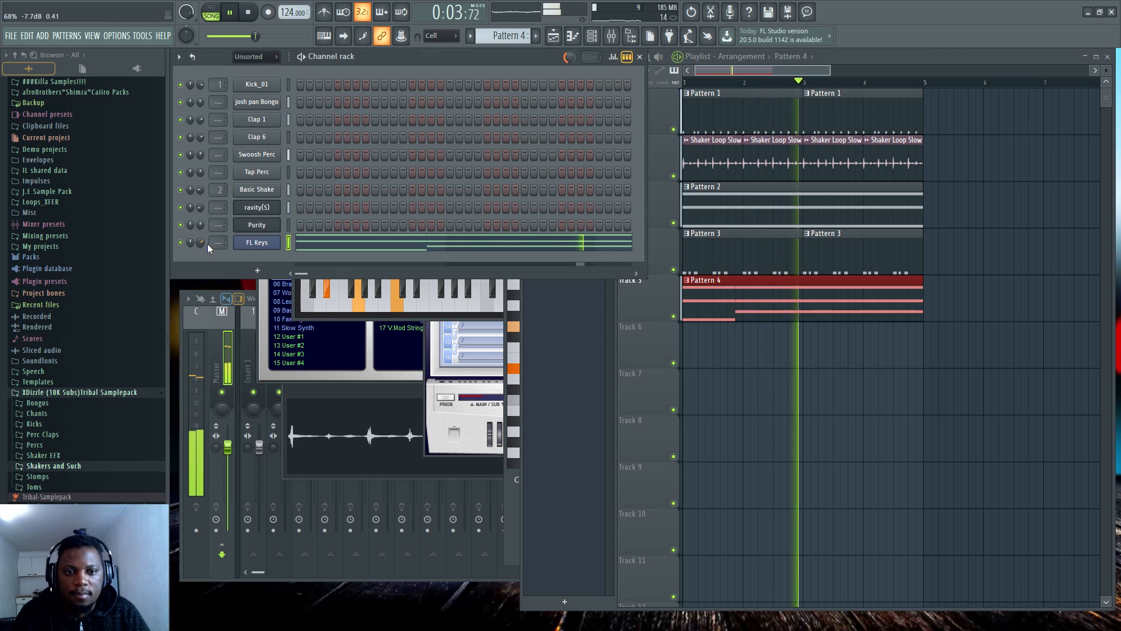
left_click(394, 251)
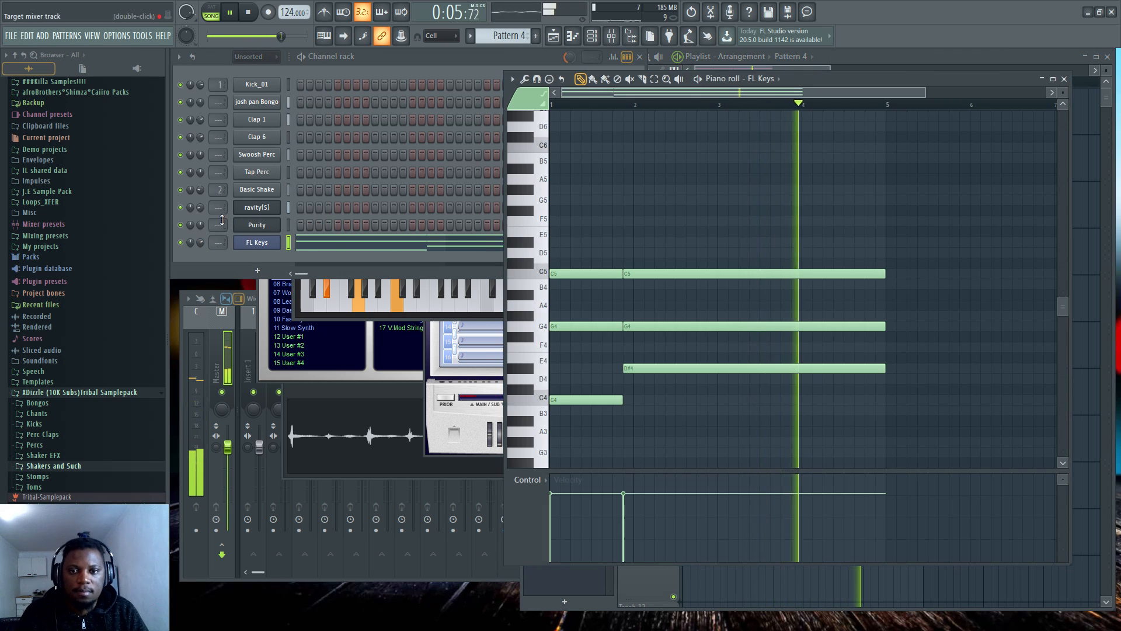
left_click(470, 66)
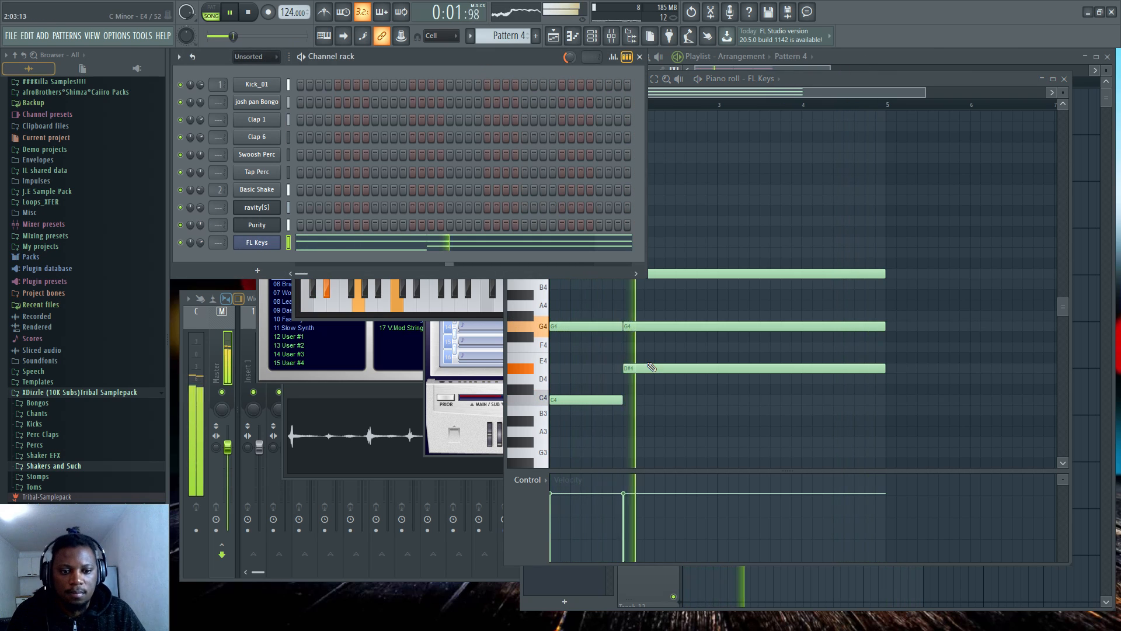
Enlarge the velocity lane, set the FL Keys notes' velocities to about 55% during playback, and shrink the lane again
key("space")
left_click_drag(620, 469, 621, 300)
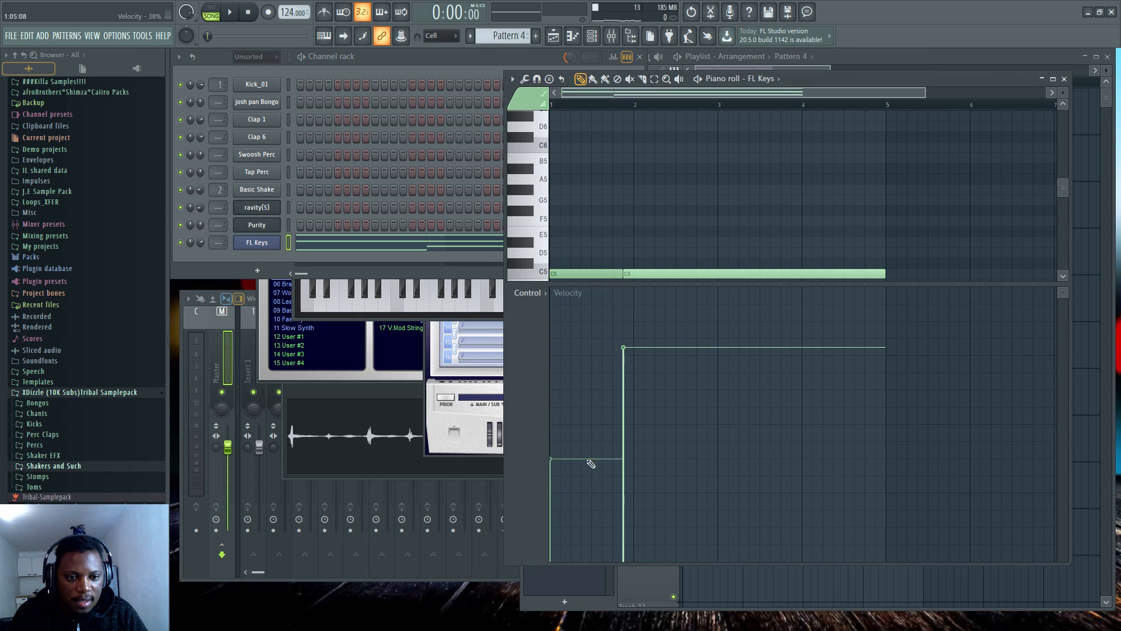
key("space")
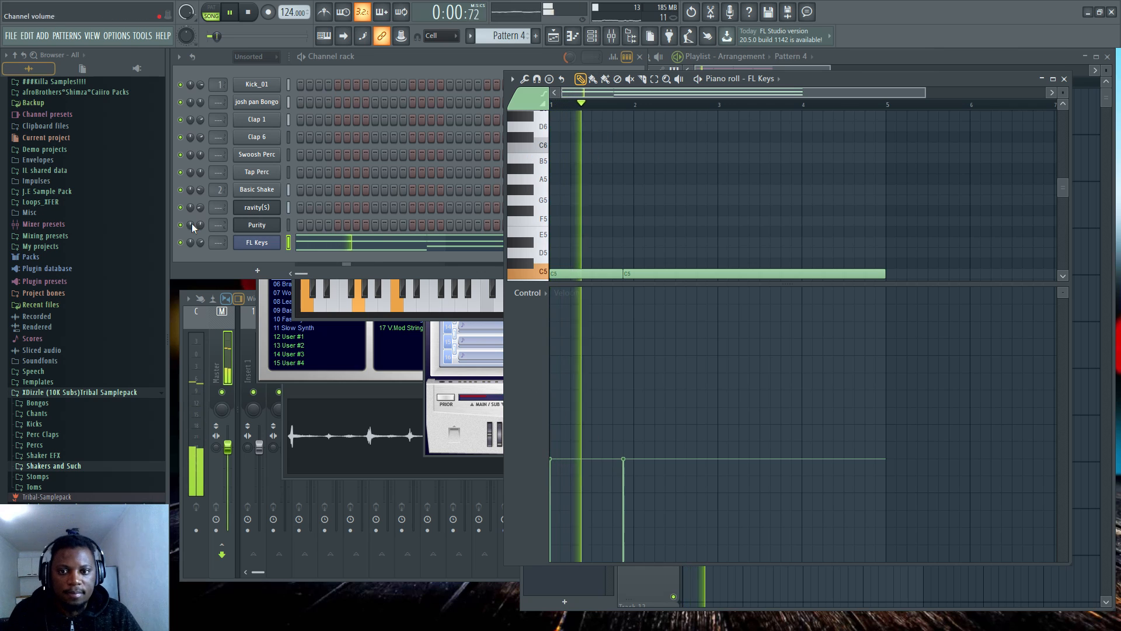
left_click(202, 243)
left_click_drag(202, 243, 202, 254)
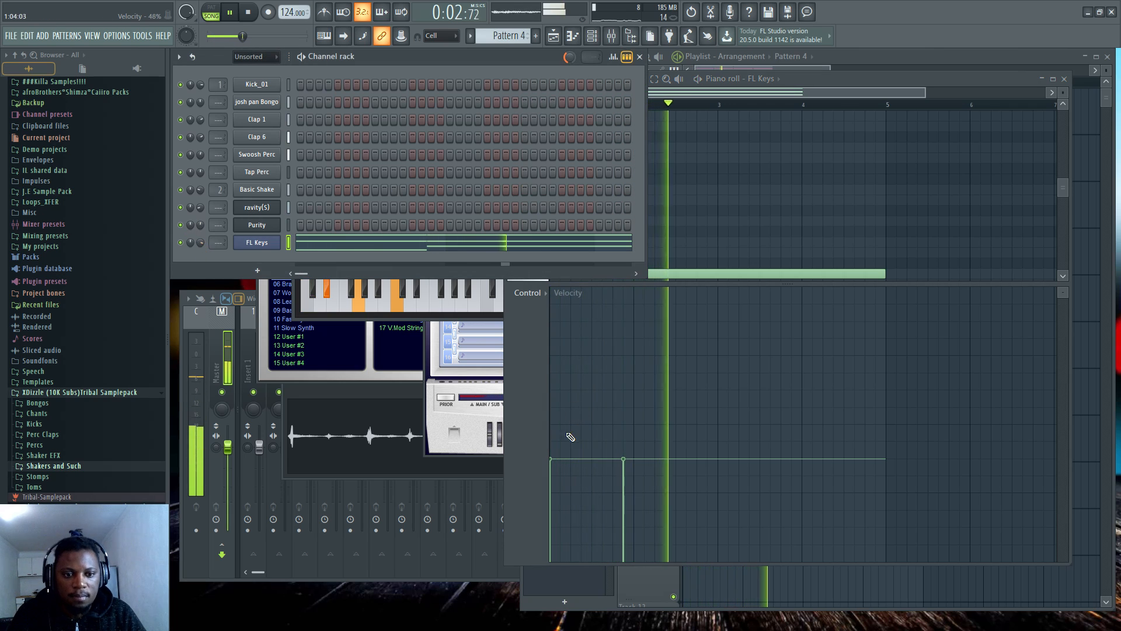
left_click_drag(555, 418, 633, 411)
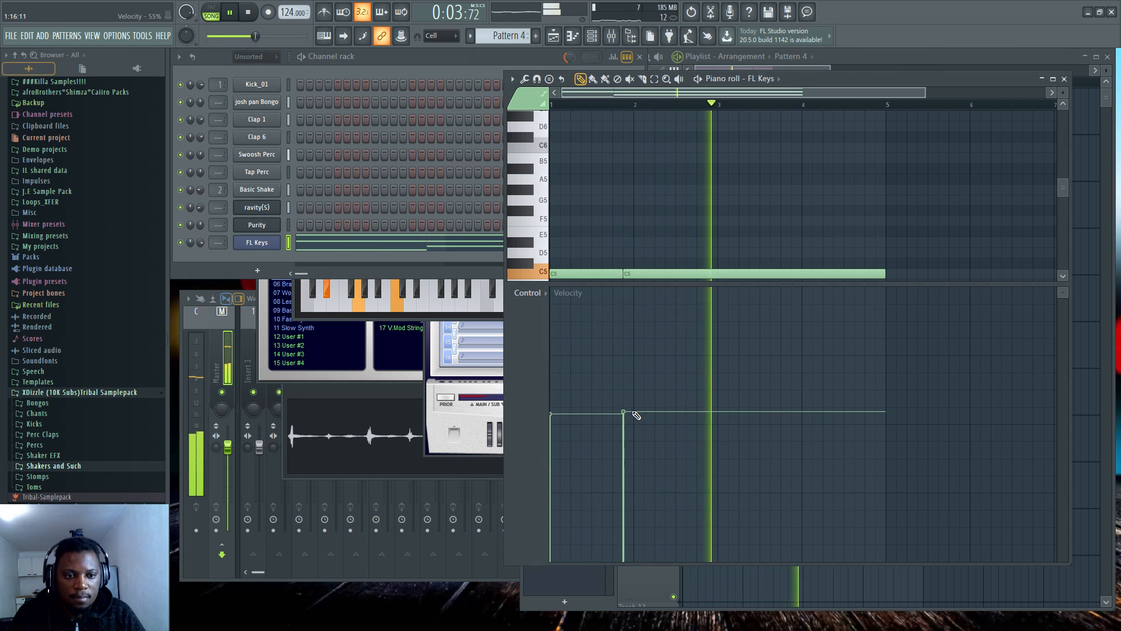
left_click(562, 409)
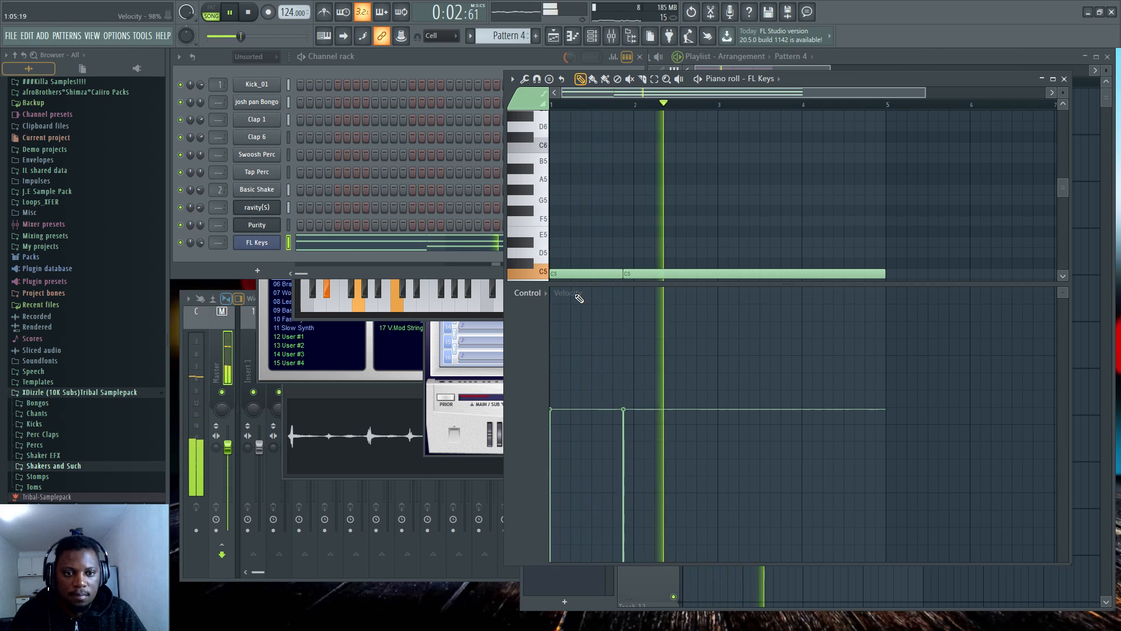
left_click_drag(580, 283, 580, 391)
scroll(678, 221, "down", 1)
scroll(666, 221, "down", 4)
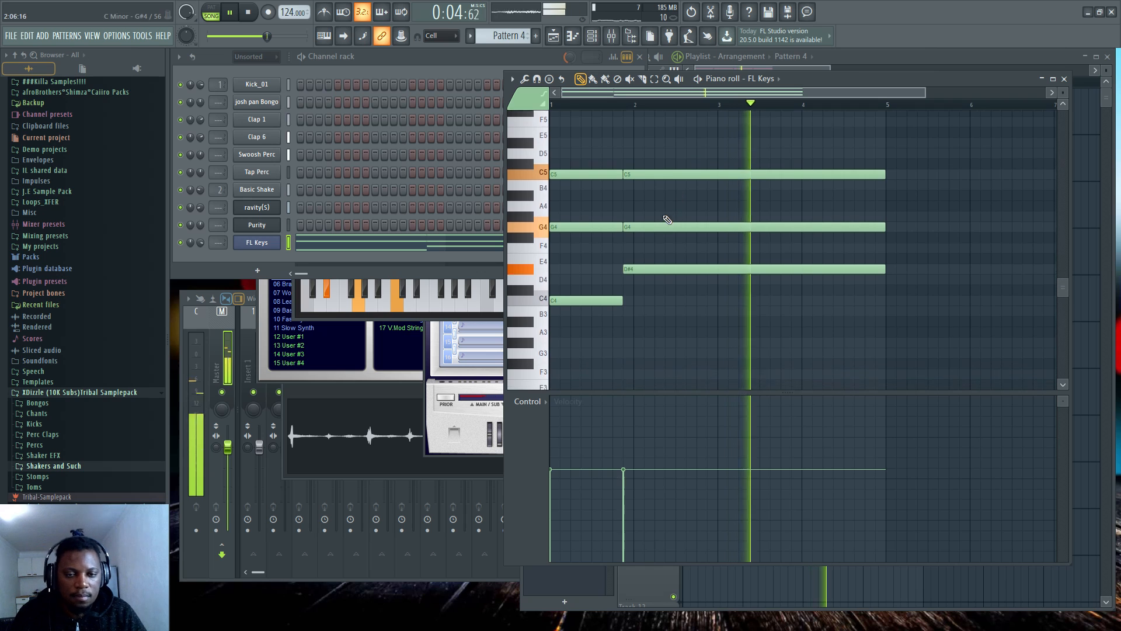
scroll(642, 224, "up", 2)
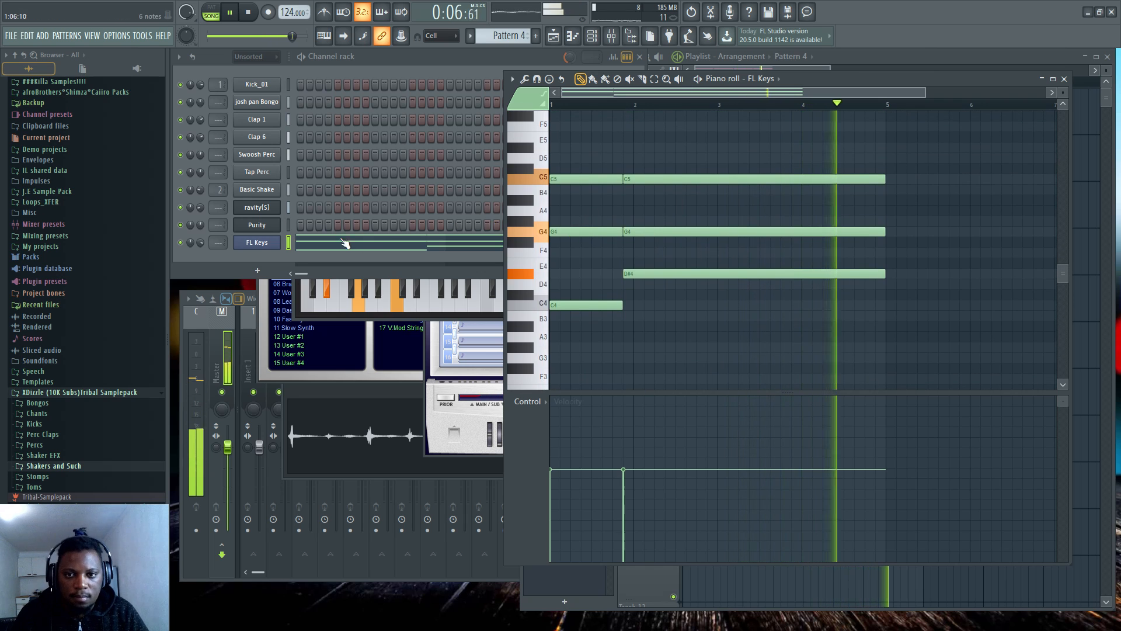
Mute the ravity(S) channel and listen to the arrangement without the strings
left_click(180, 208)
key("space")
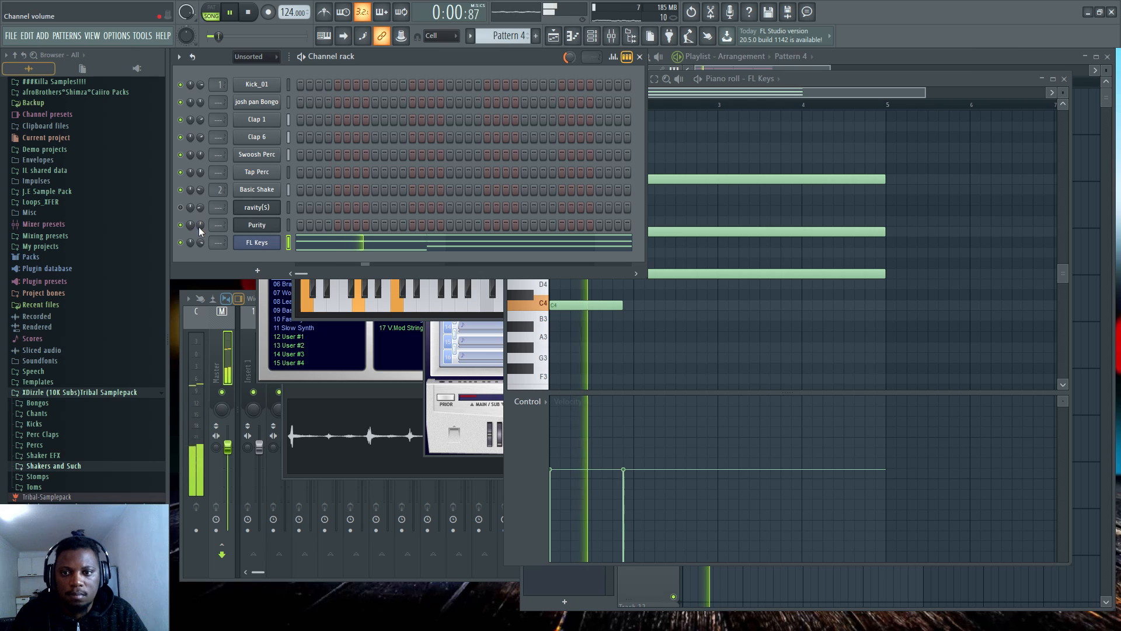
left_click(843, 65)
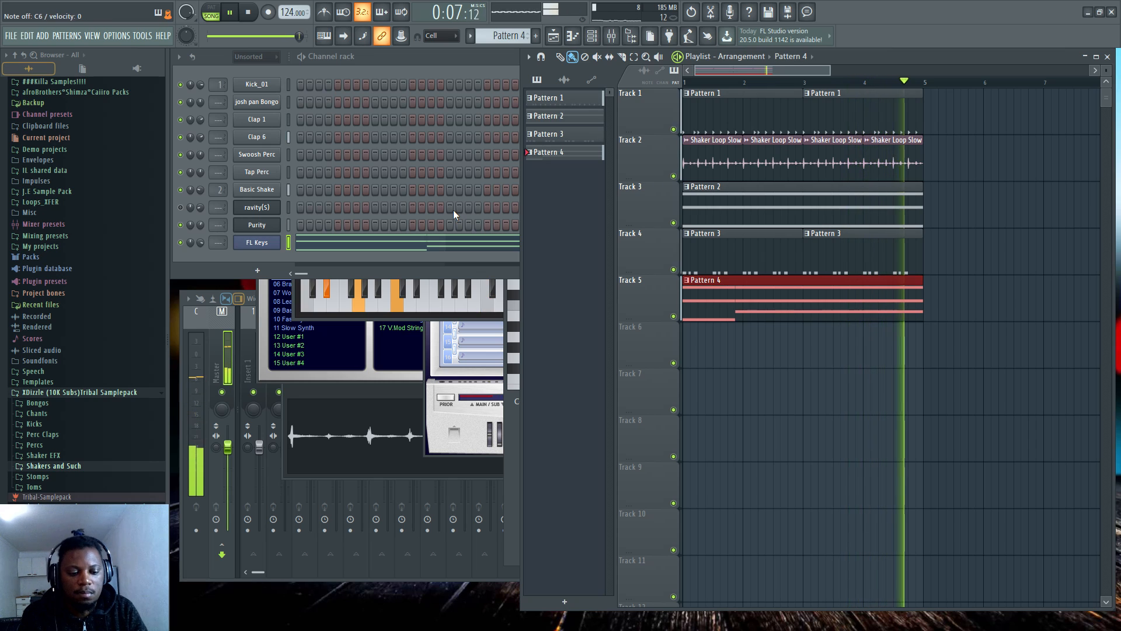
left_click(211, 225)
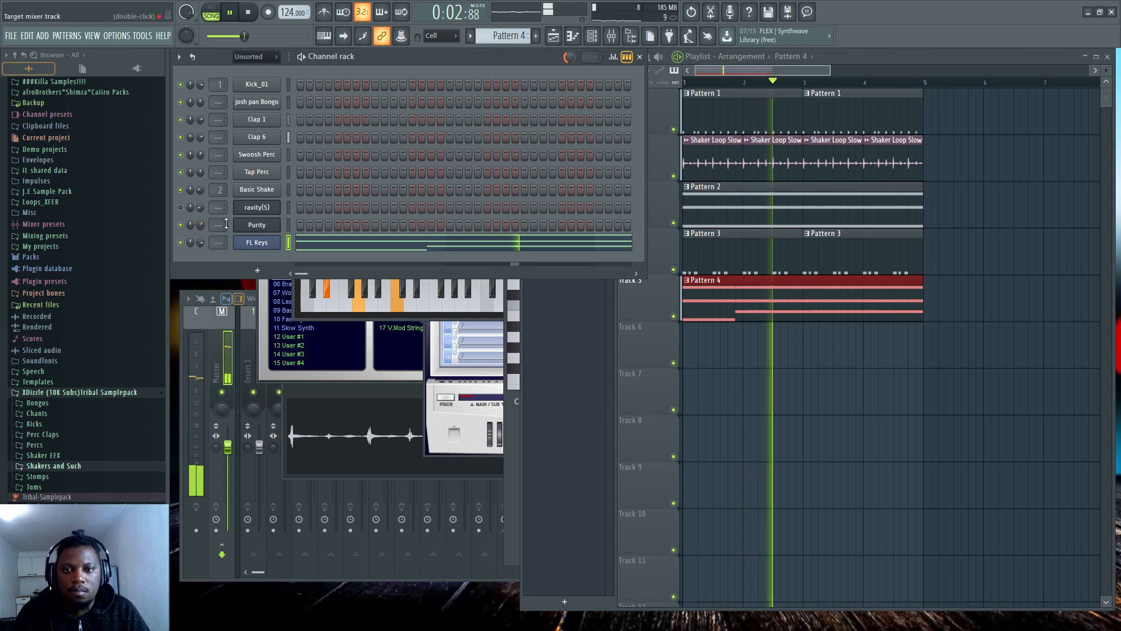
Select Pattern 3, stop playback, and open the Purity notes in the piano roll
left_click(748, 265)
left_click(346, 228)
key("space")
left_click(368, 229)
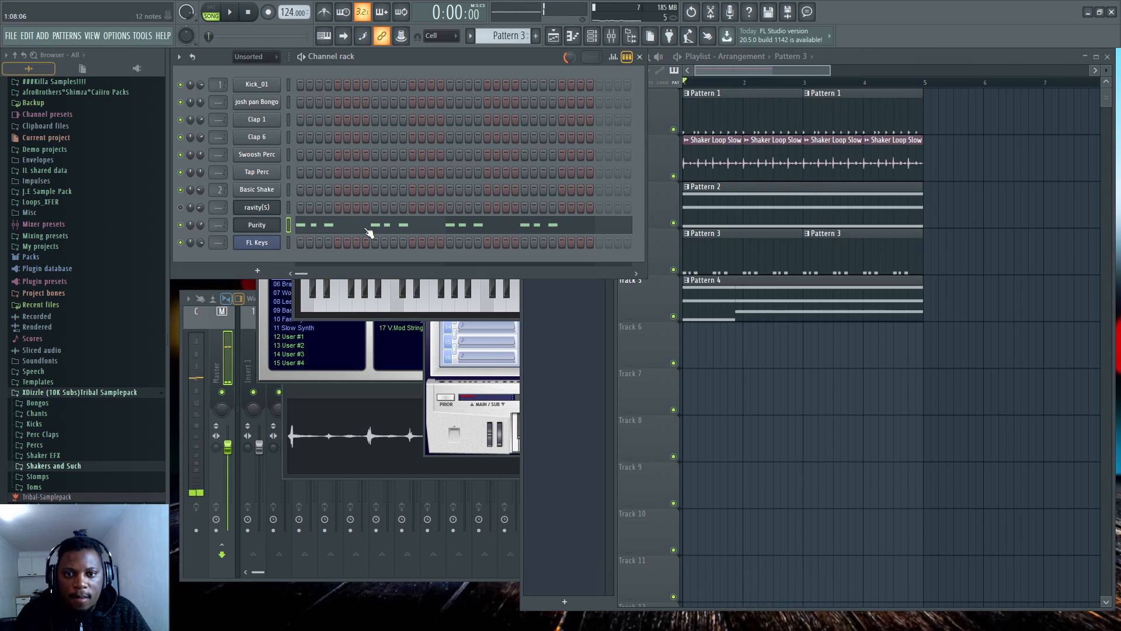
left_click(369, 228)
scroll(631, 251, "down", 6)
scroll(634, 243, "up", 12)
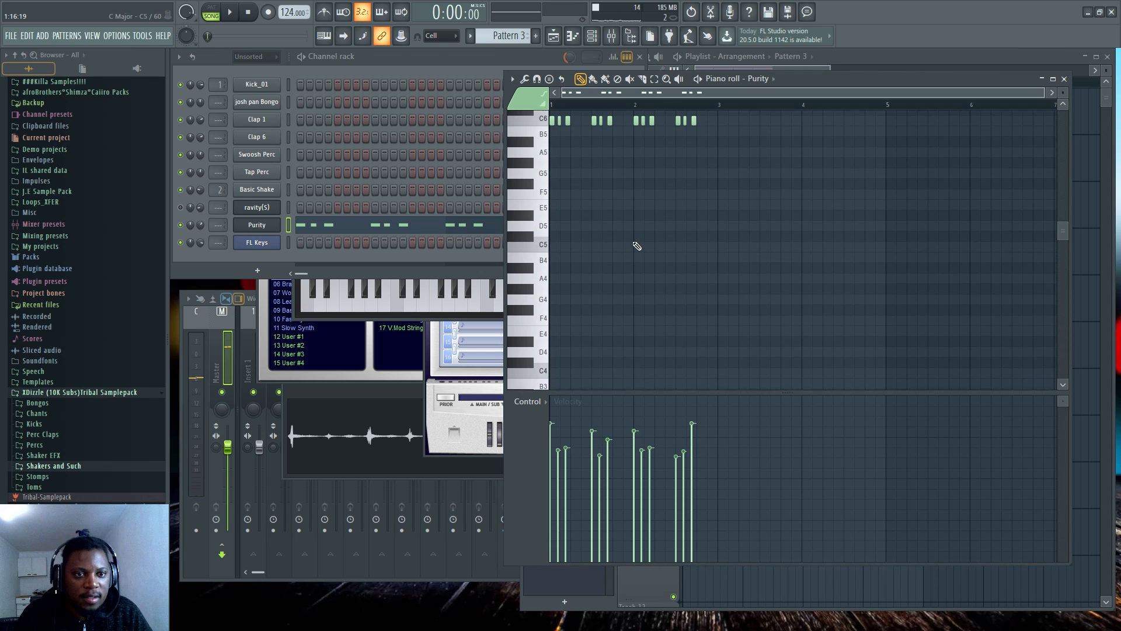
scroll(634, 243, "down", 2)
scroll(573, 105, "up", 3)
scroll(573, 106, "up", 2)
Select all the Purity C6 notes, transpose them down to G5, and play the arrangement to check the pitch
left_click_drag(580, 93, 481, 95)
left_click_drag(908, 235, 508, 180)
key("space")
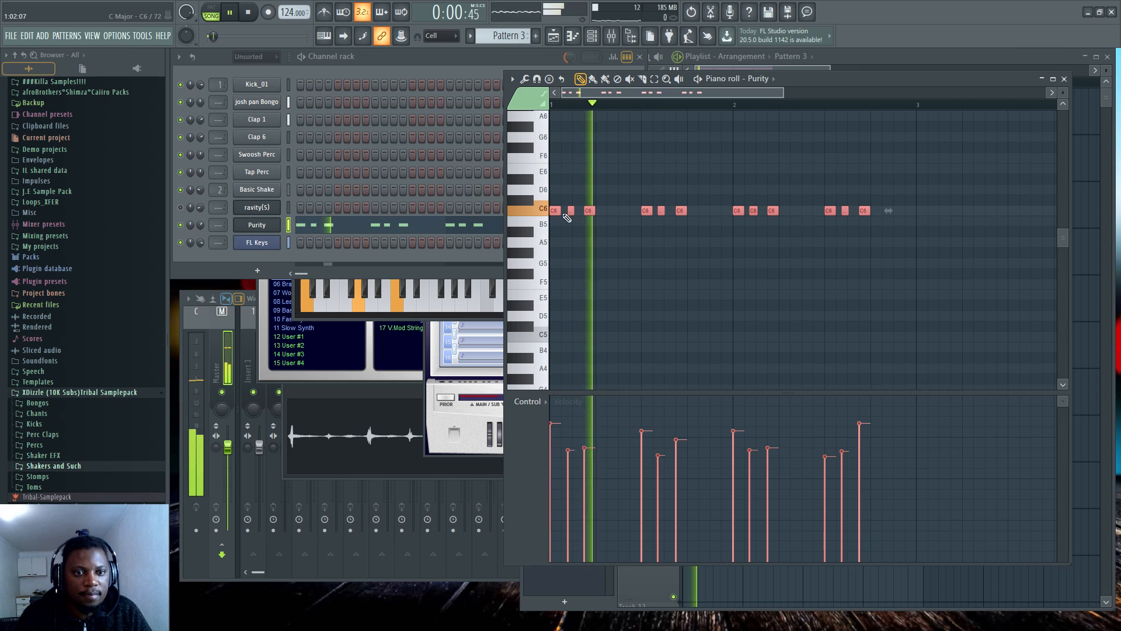
key("space")
key("space")
left_click_drag(552, 212, 554, 266)
key("space")
key("space")
key("space")
key("space")
key("space")
key("space")
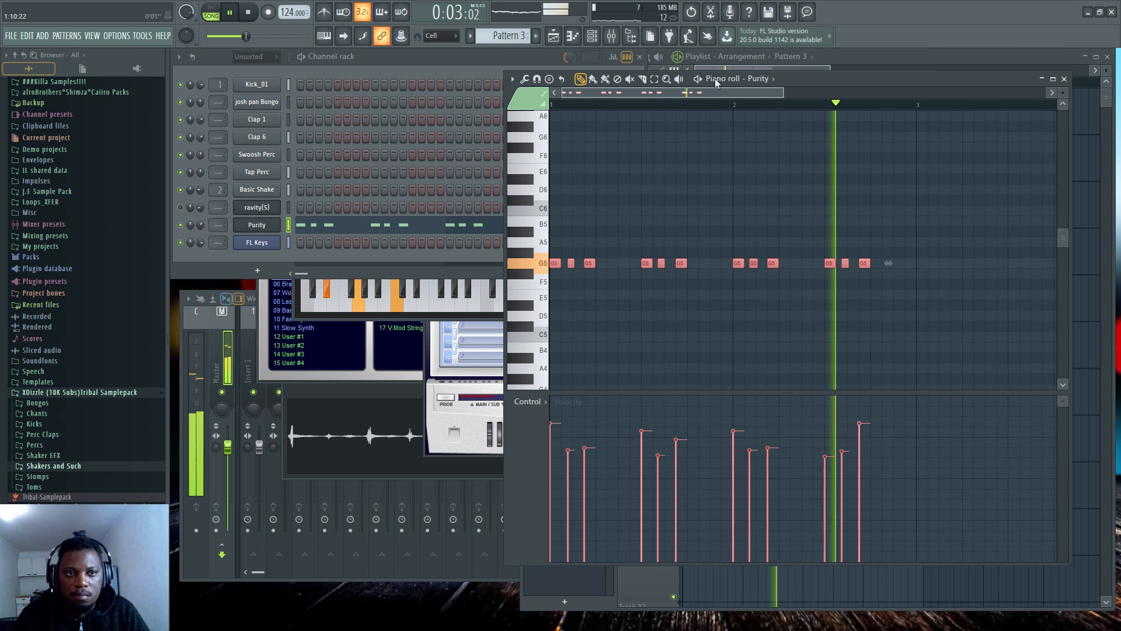
Select Pattern 2 from its Track 3 clip and unmute the ravity(S) channel
left_click(463, 68)
left_click(817, 63)
double_click(732, 225)
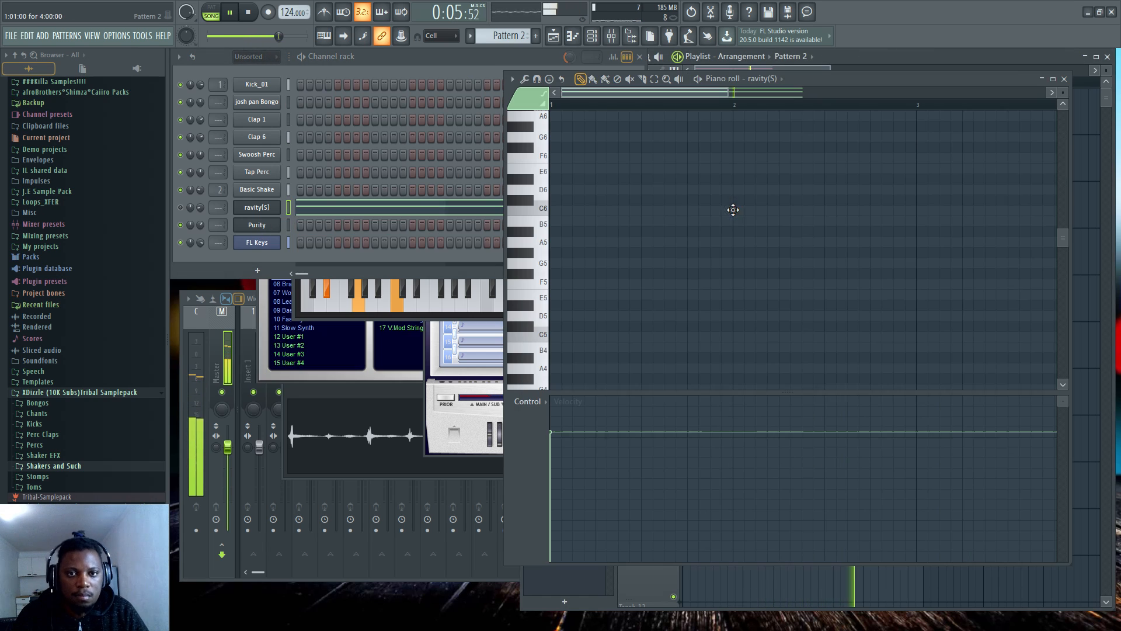
left_click(456, 54)
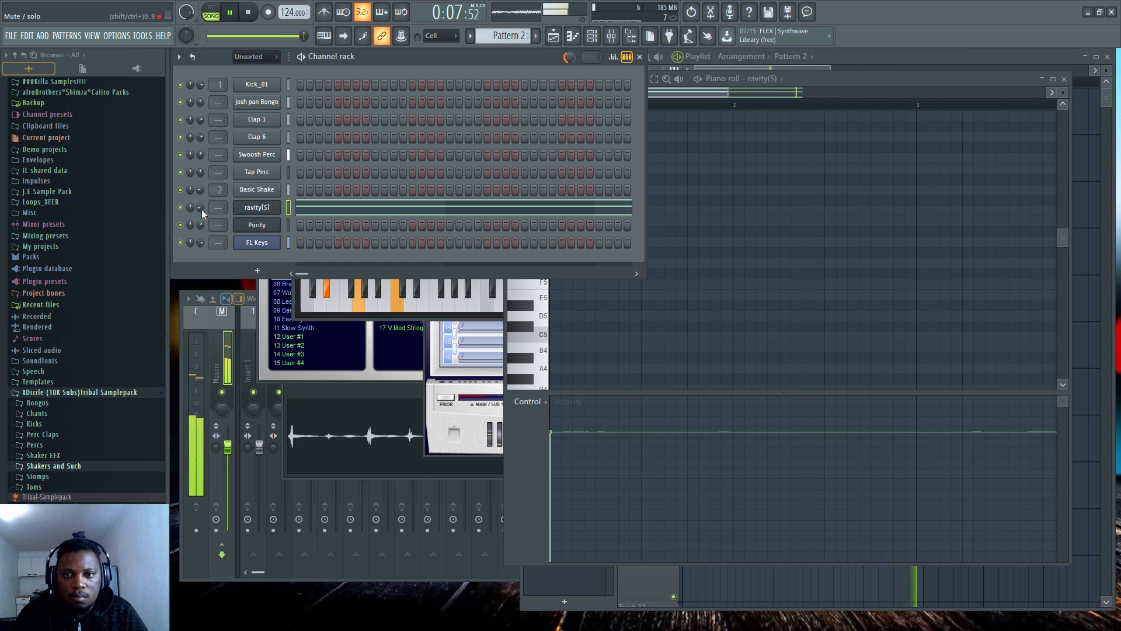
left_click(340, 211)
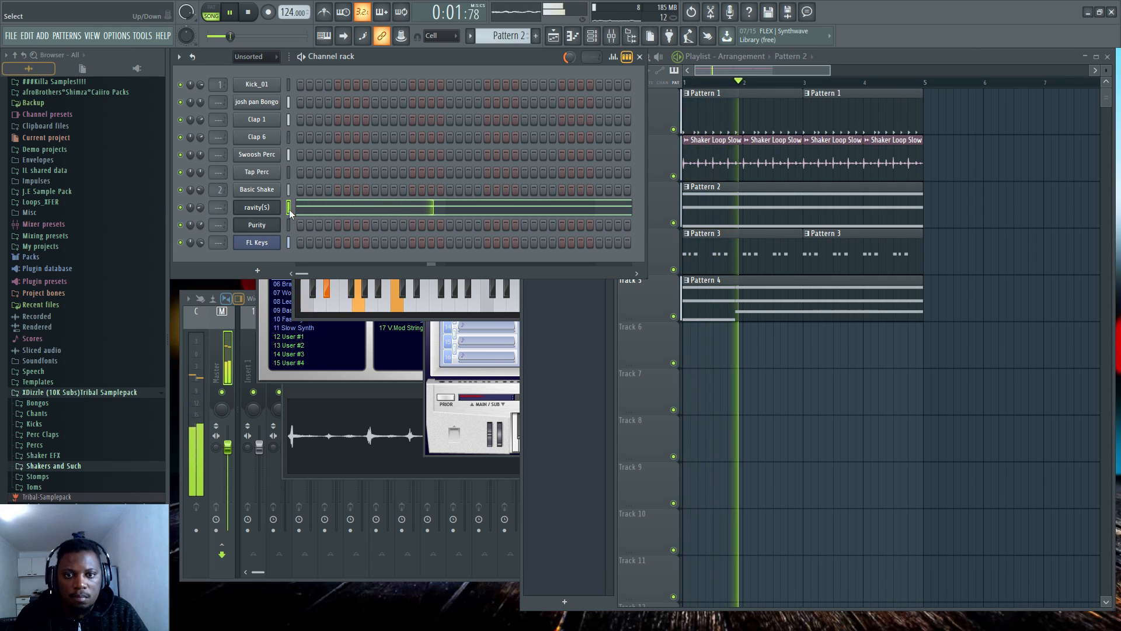
Stop playback and move the ravity(S) notes from Pattern 2 into Pattern 4
key("space")
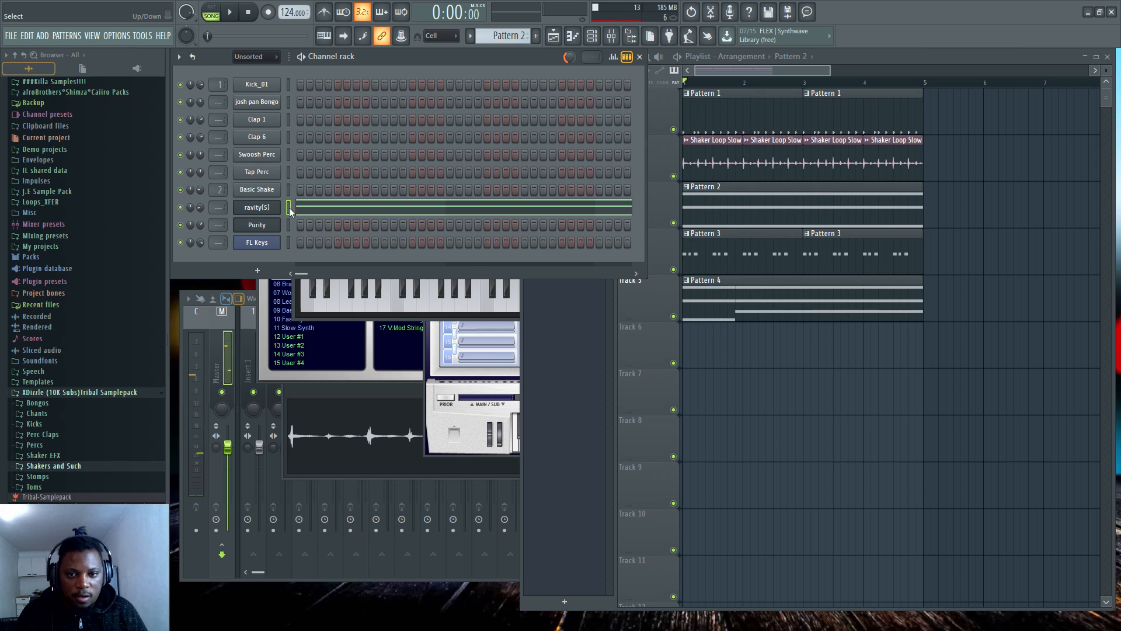
key("ctrl+x")
key("KP_Add")
key("KP_Add")
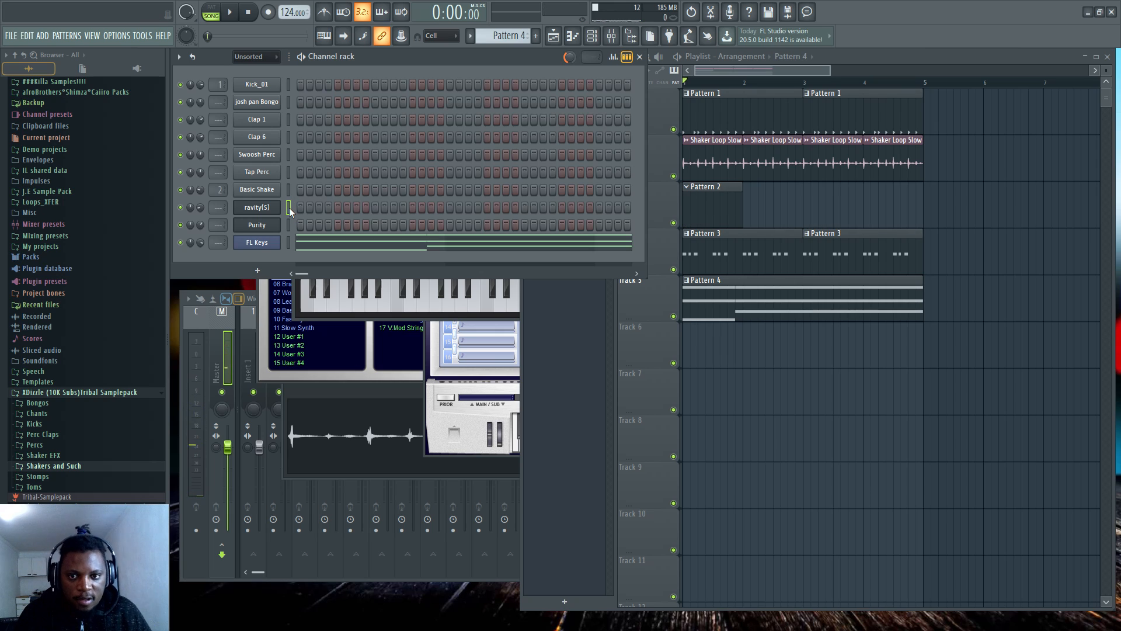
key("ctrl+v")
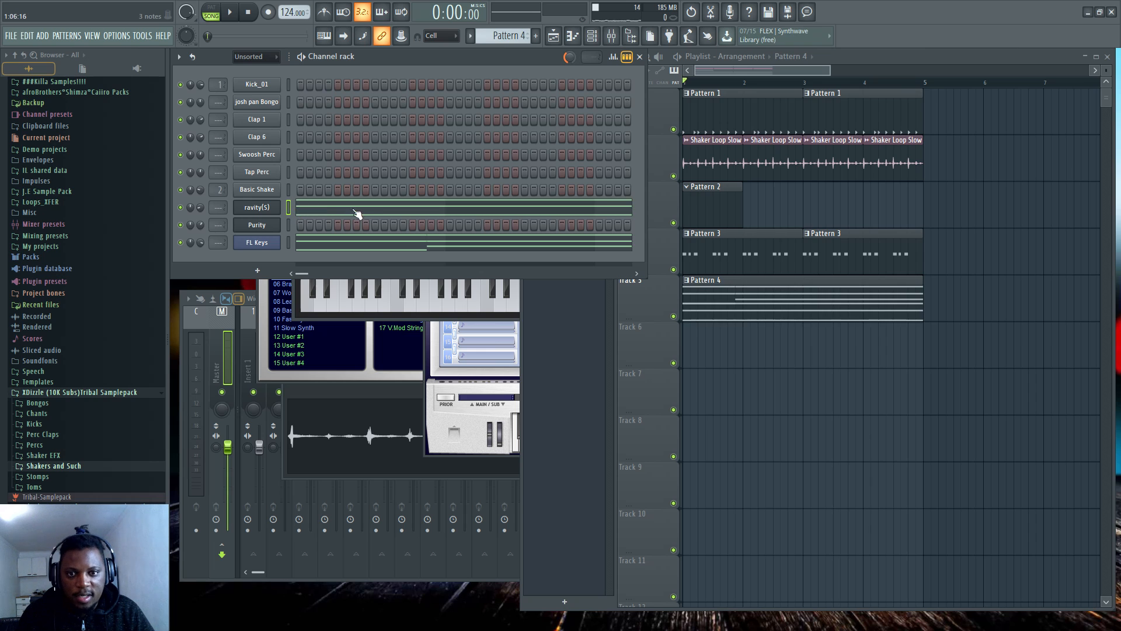
Transpose the three ravity(S) notes in Pattern 4 up one octave to C4, G4 and C5, and play the result
left_click(369, 208)
scroll(708, 241, "down", 4)
double_click(832, 79)
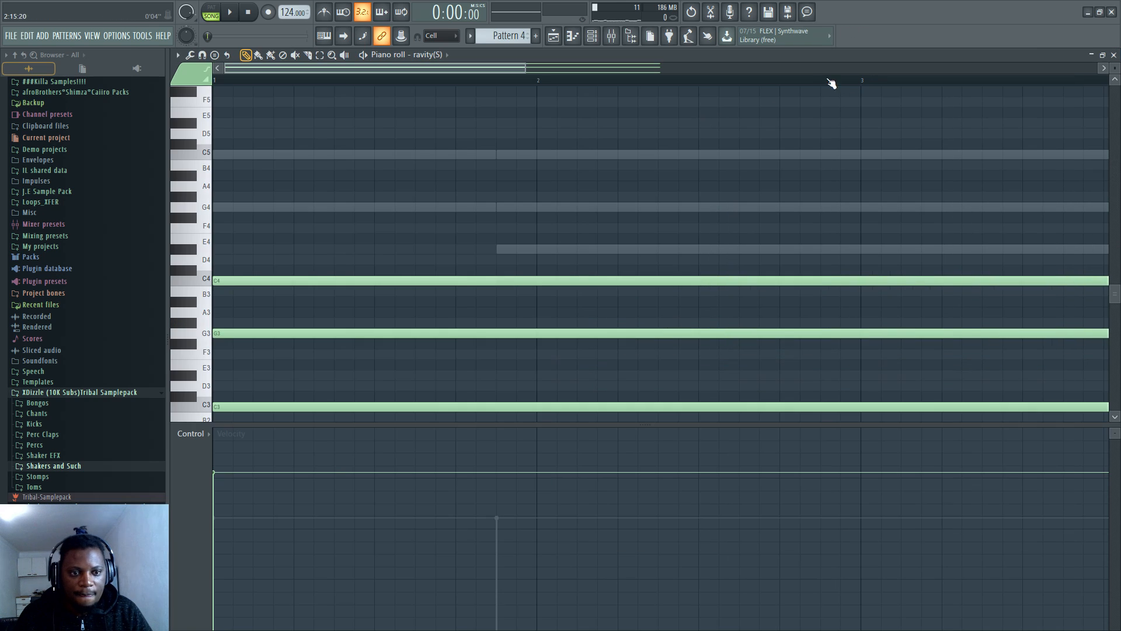
scroll(524, 245, "down", 1)
left_click_drag(543, 169, 424, 415)
scroll(461, 318, "up", 5)
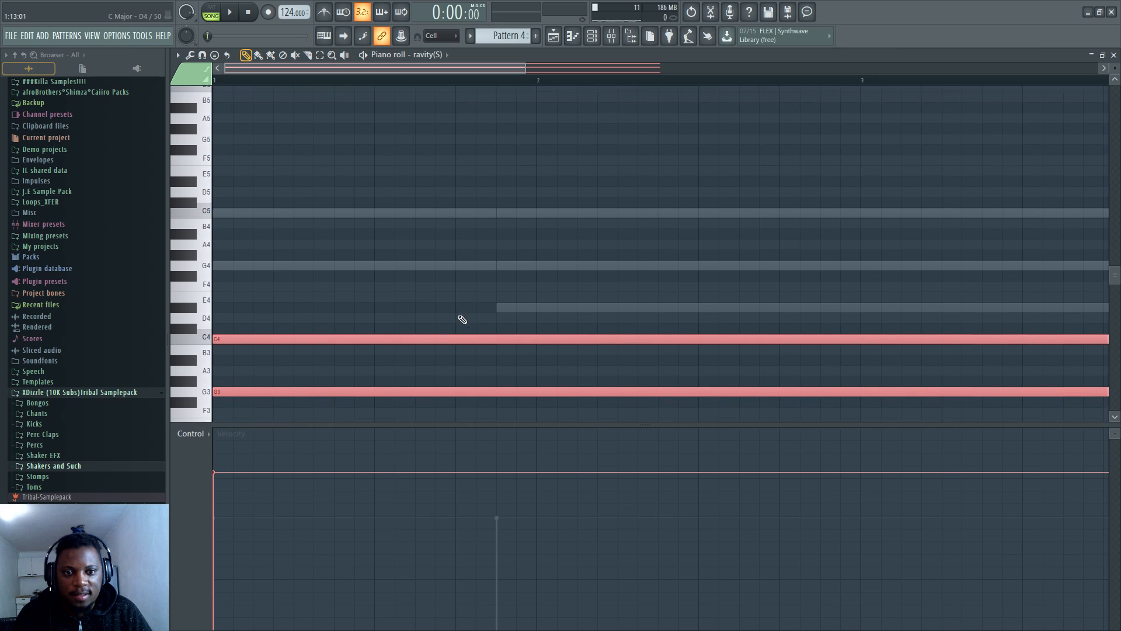
left_click_drag(471, 346, 472, 220)
key("space")
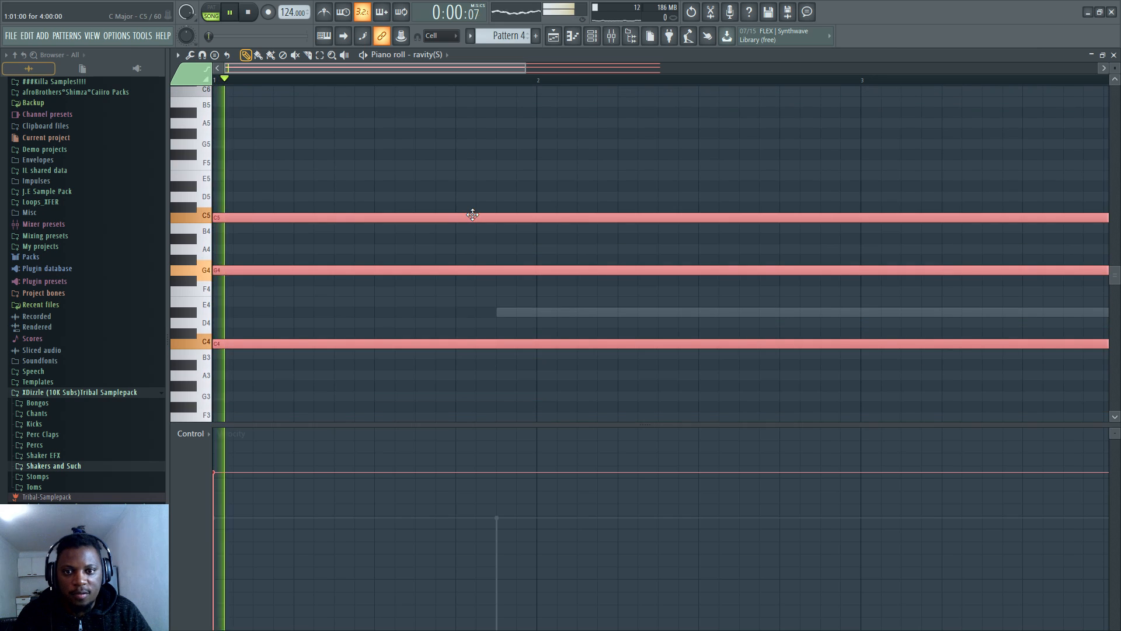
double_click(540, 54)
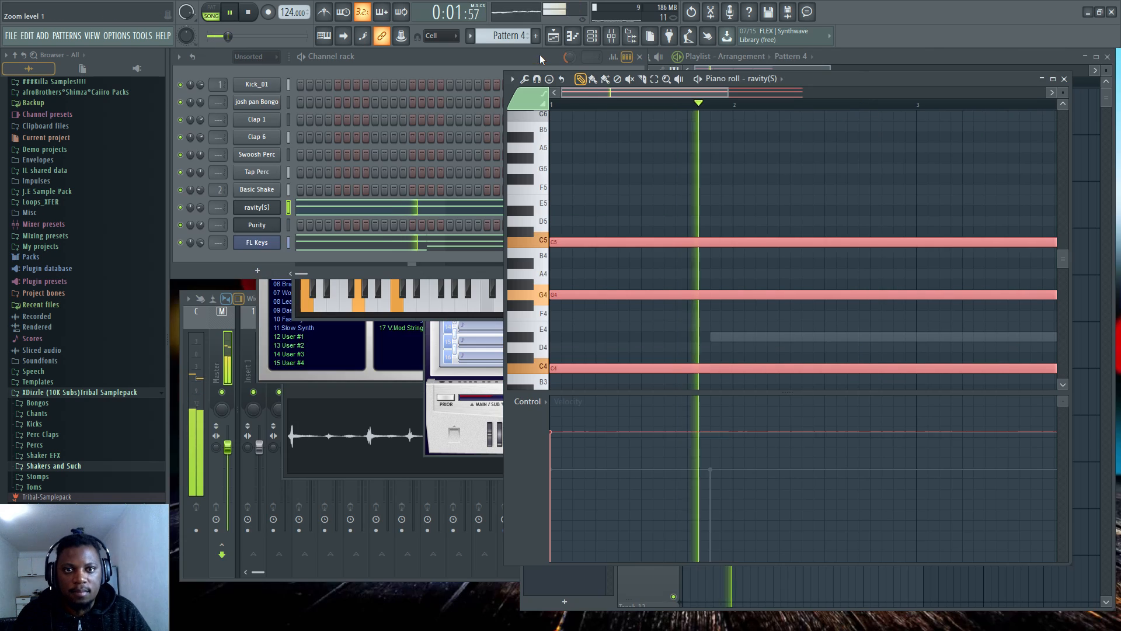
Set the Purity channel's volume to about 65% while the arrangement plays, and stop playback
left_click(408, 61)
left_click(825, 59)
left_click(200, 220)
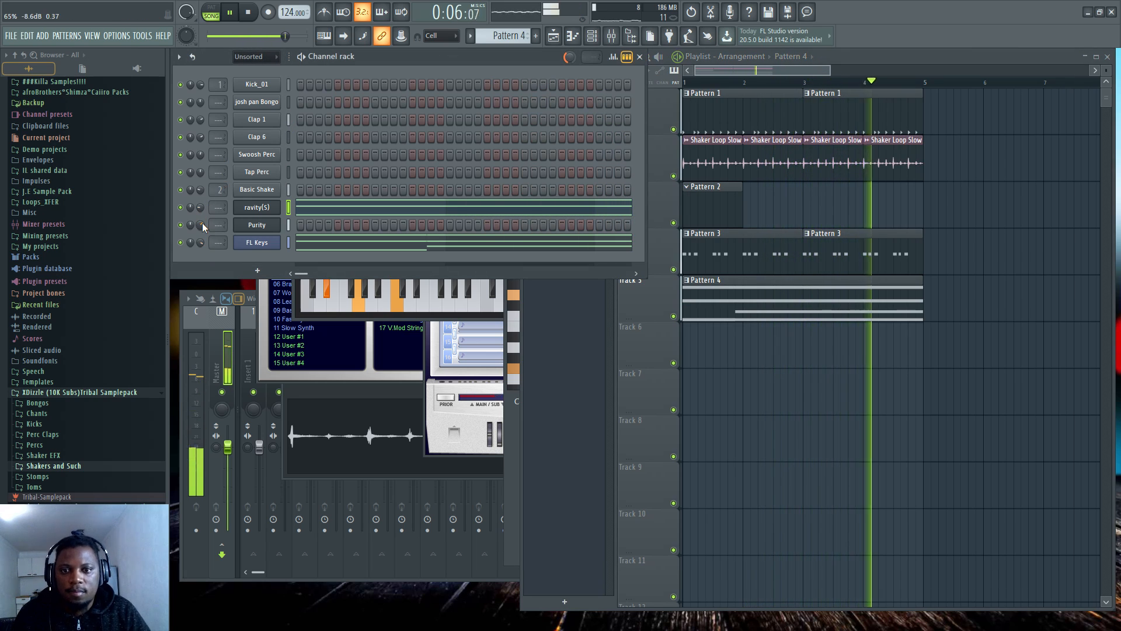
key("space")
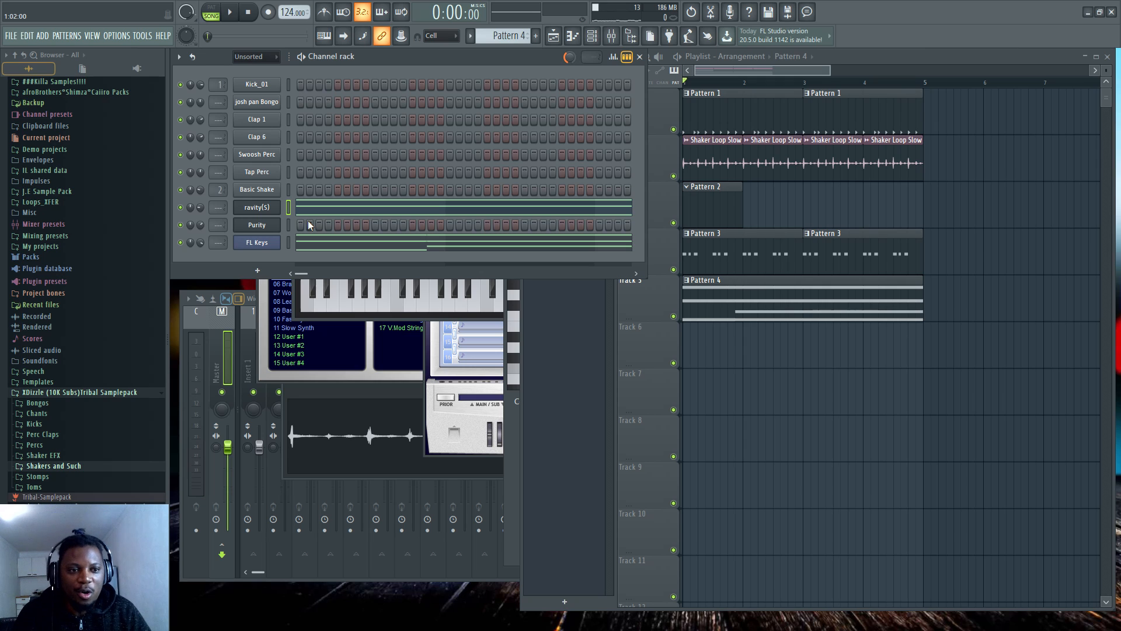
Play the arrangement from the start in the playlist to review the combined strings, kalimba and piano
left_click(876, 56)
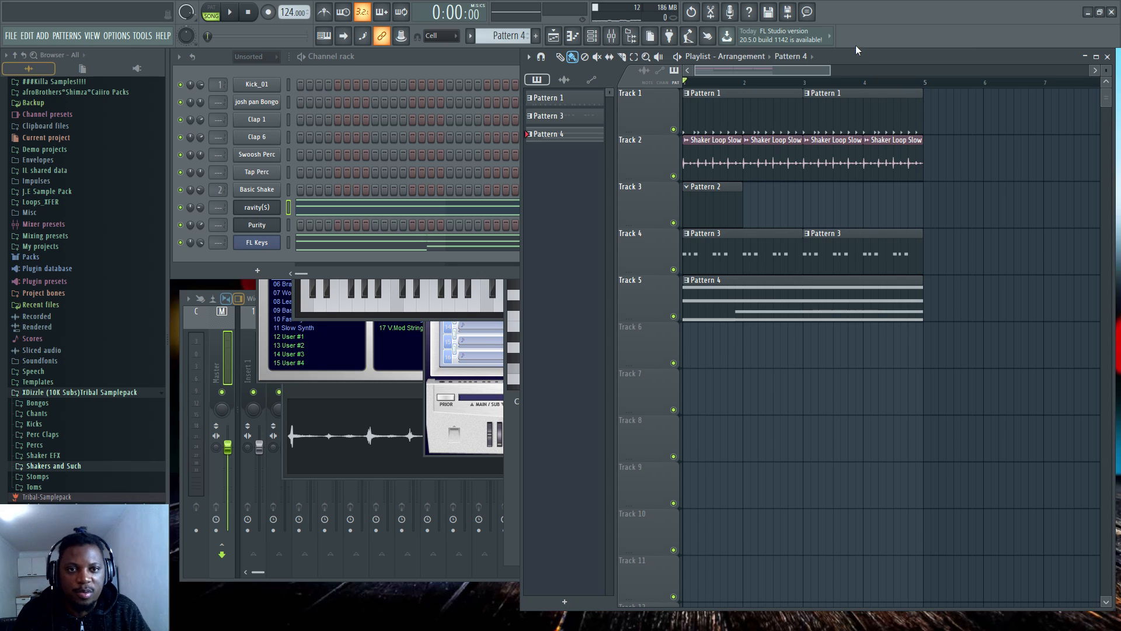
key("space")
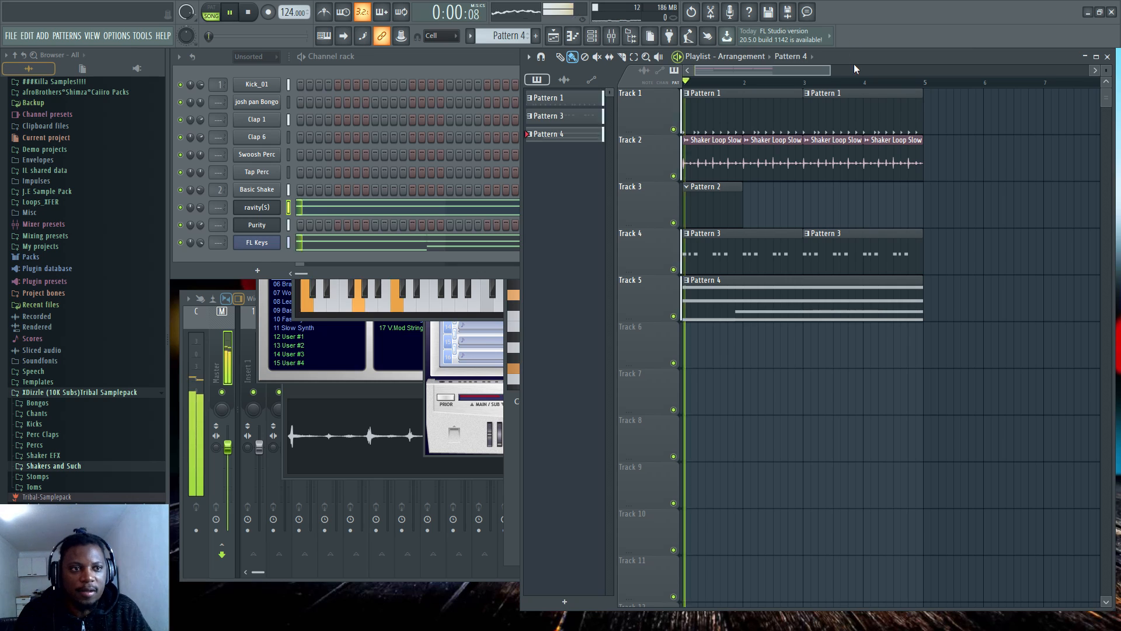
left_click(384, 61)
left_click(899, 56)
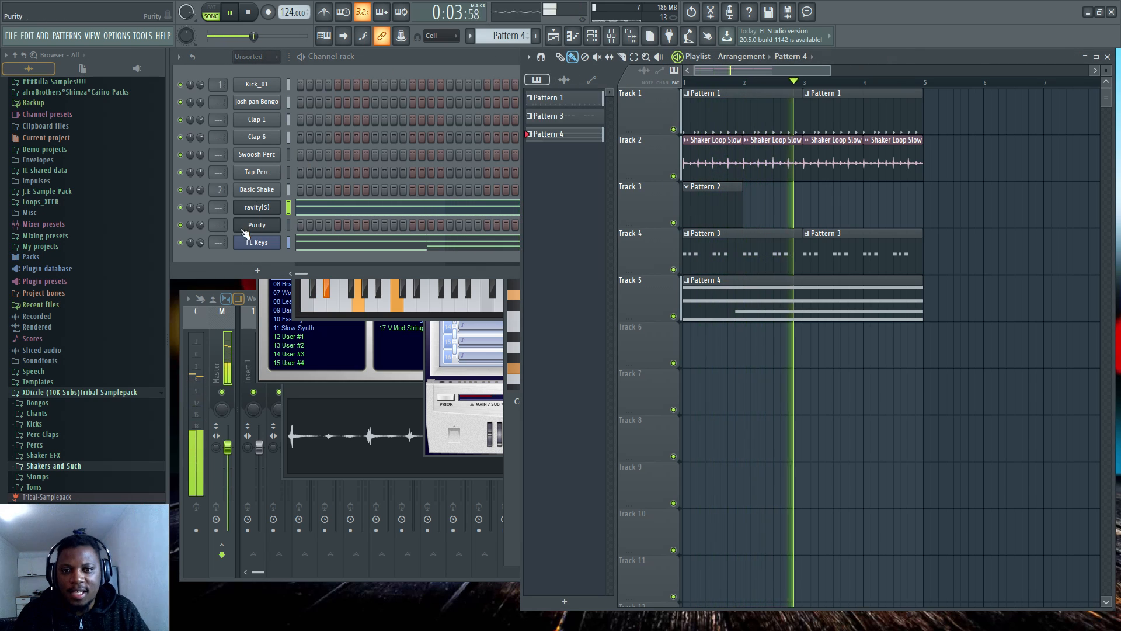
Set the Purity channel's volume to about 83% while the arrangement plays, and stop playback
left_click(202, 226)
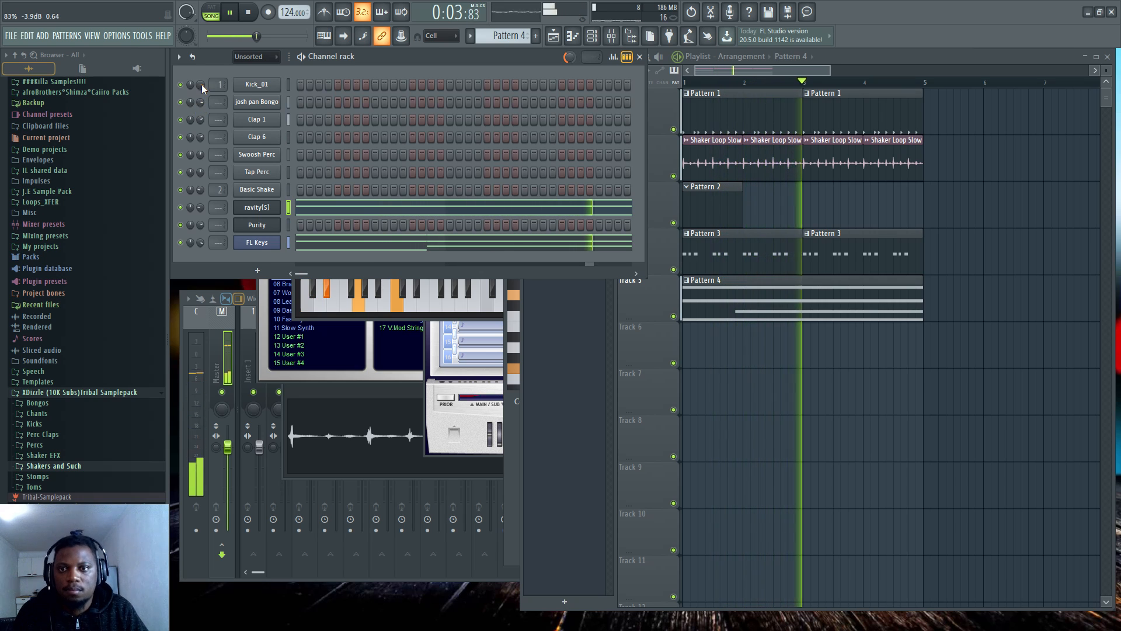
left_click(836, 61)
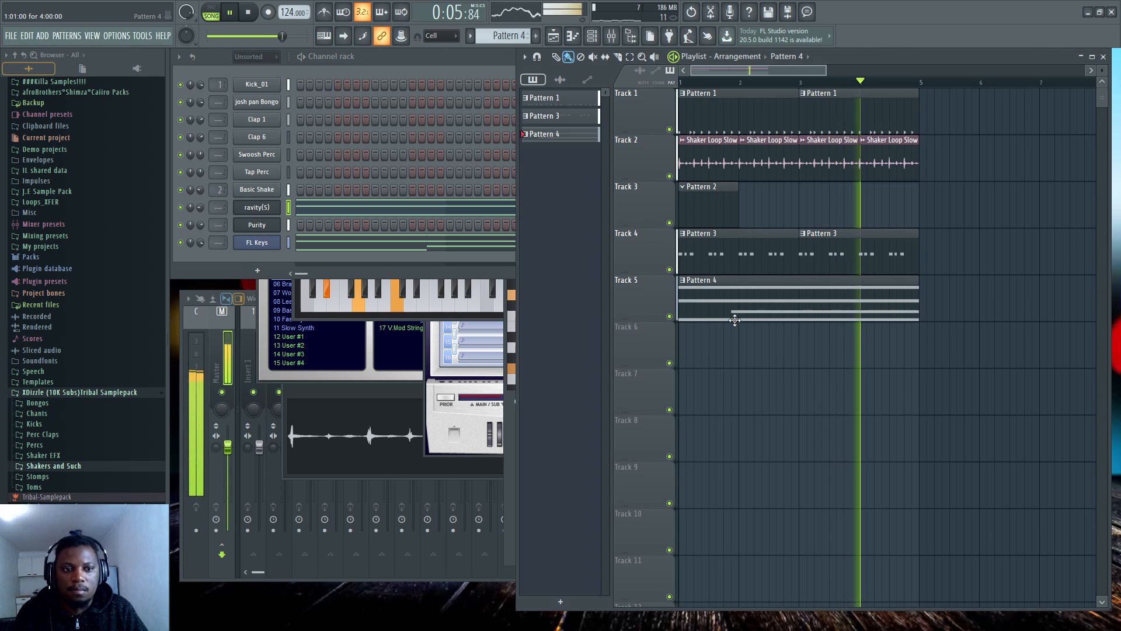
key("space")
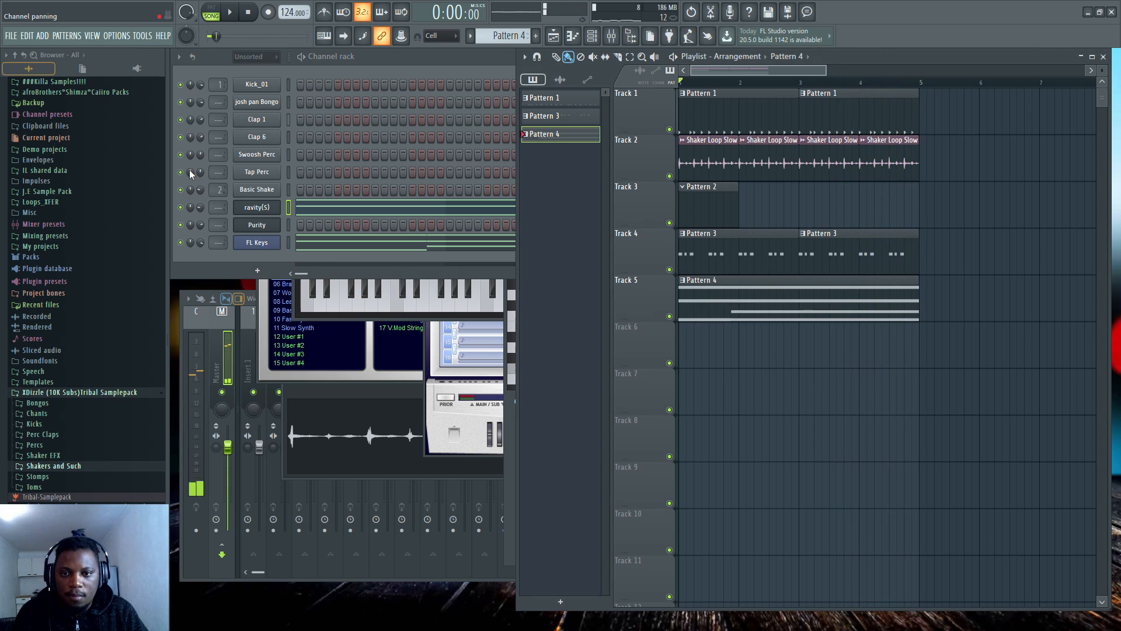
Clone the Purity channel and load the GM Normal Strings preset in the copy while the arrangement plays
right_click(257, 226)
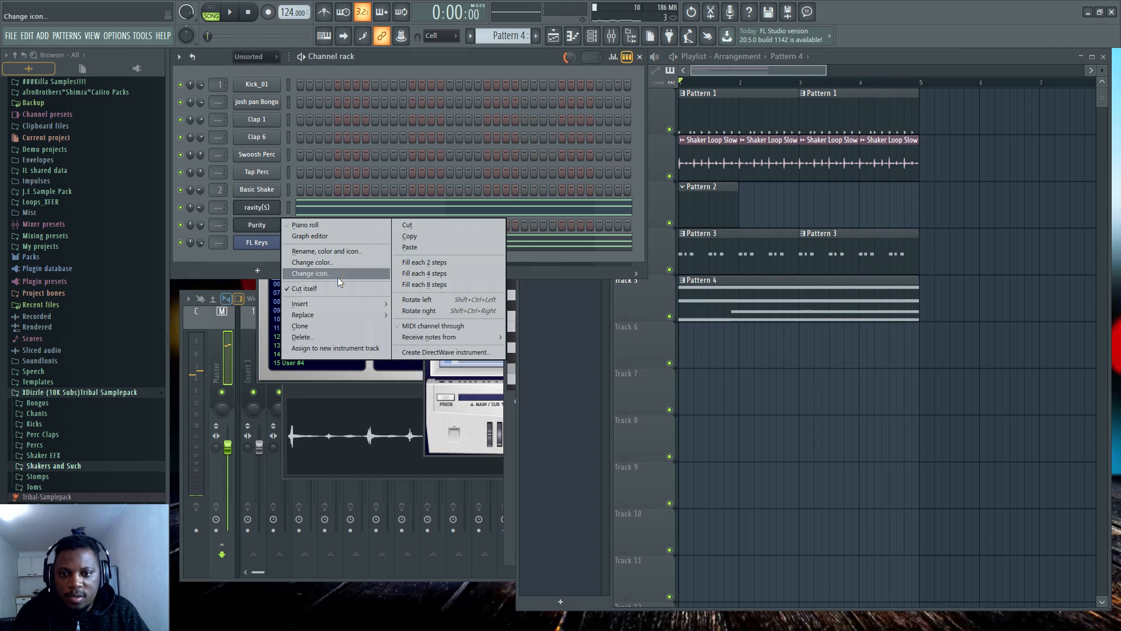
left_click(327, 325)
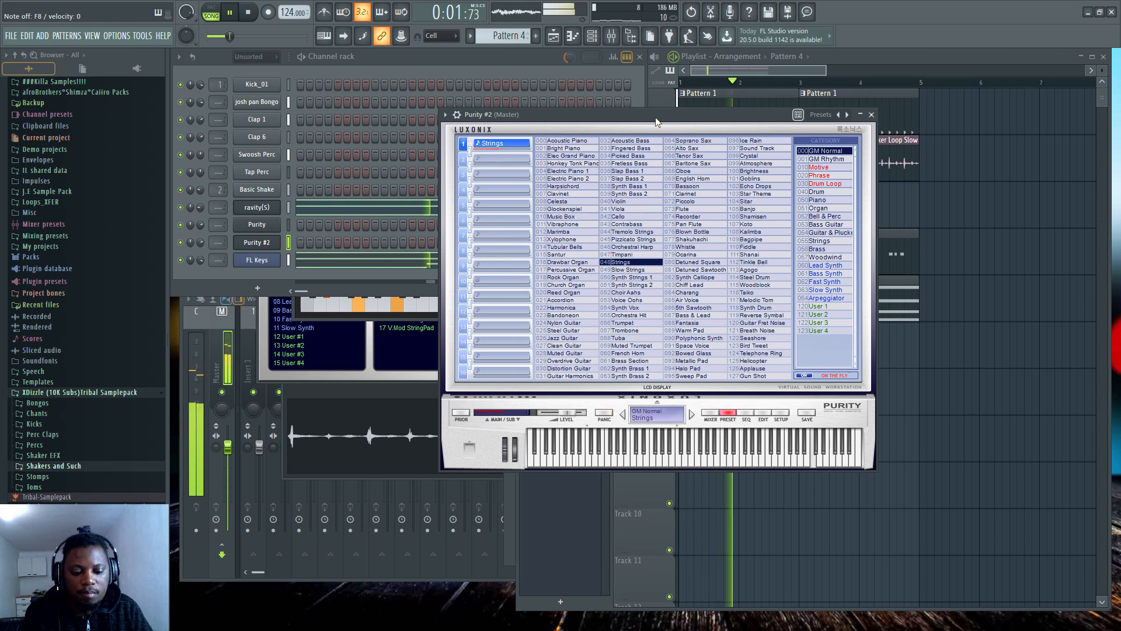
left_click(201, 245)
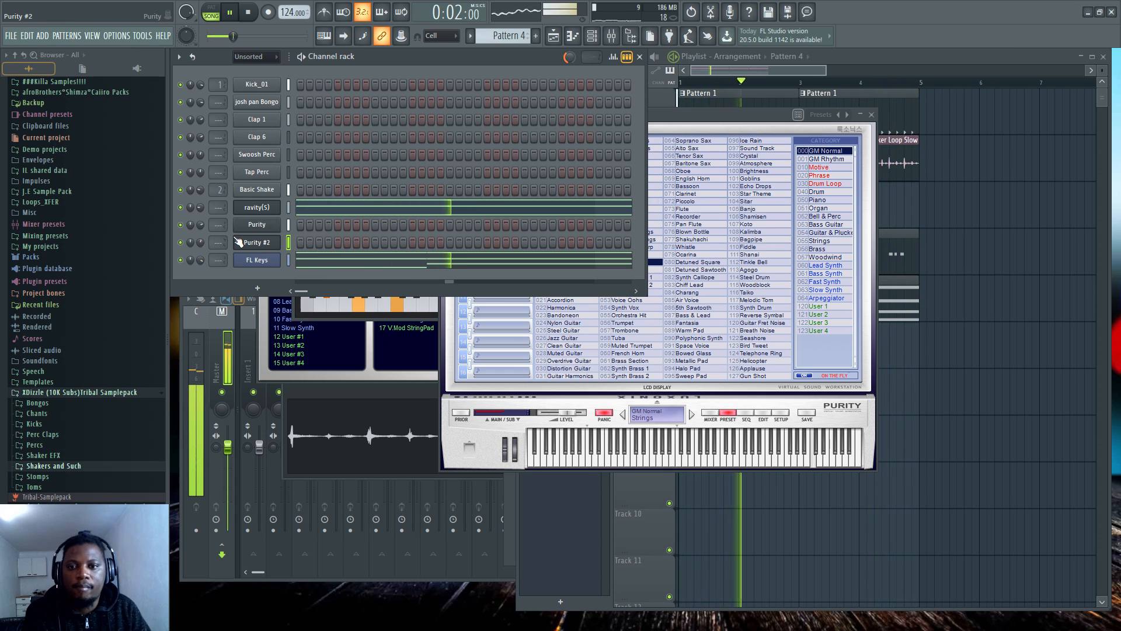
Draw a four-bar C8 note from bar 1 for Purity #2 in Pattern 4, and stop playback
right_click(271, 242)
left_click(294, 241)
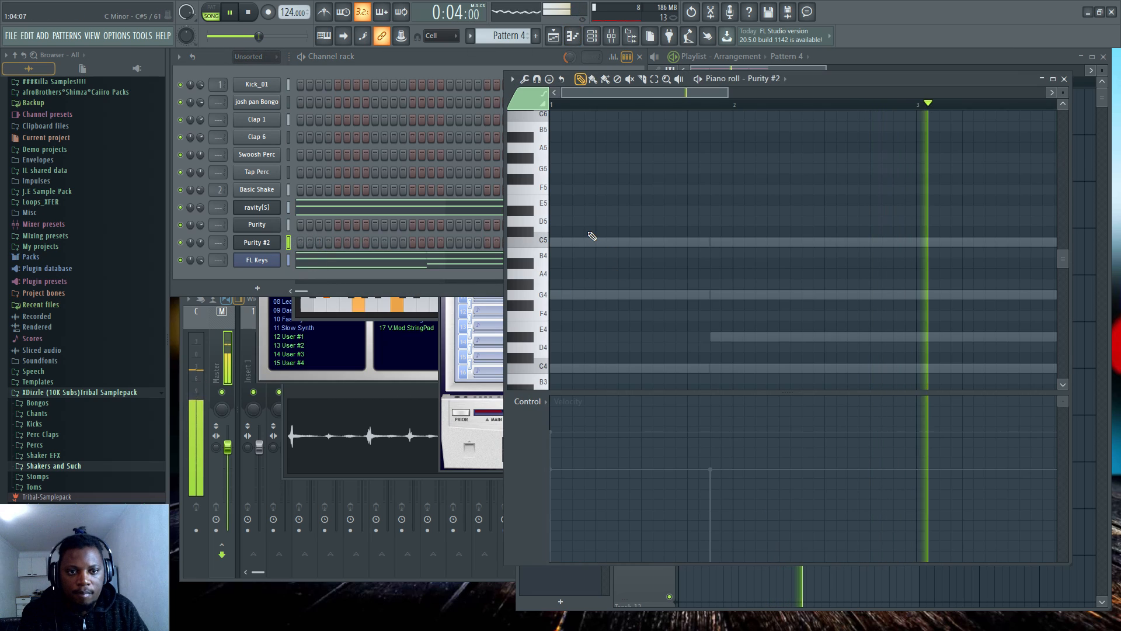
scroll(586, 234, "up", 4)
left_click(552, 241)
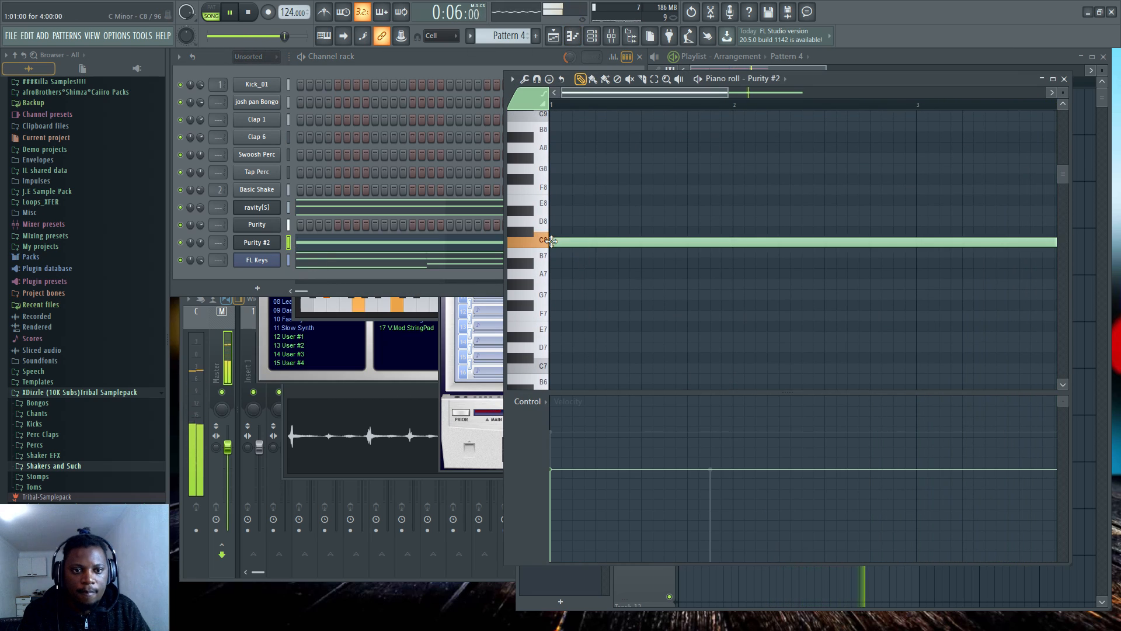
key("space")
scroll(626, 104, "down", 4)
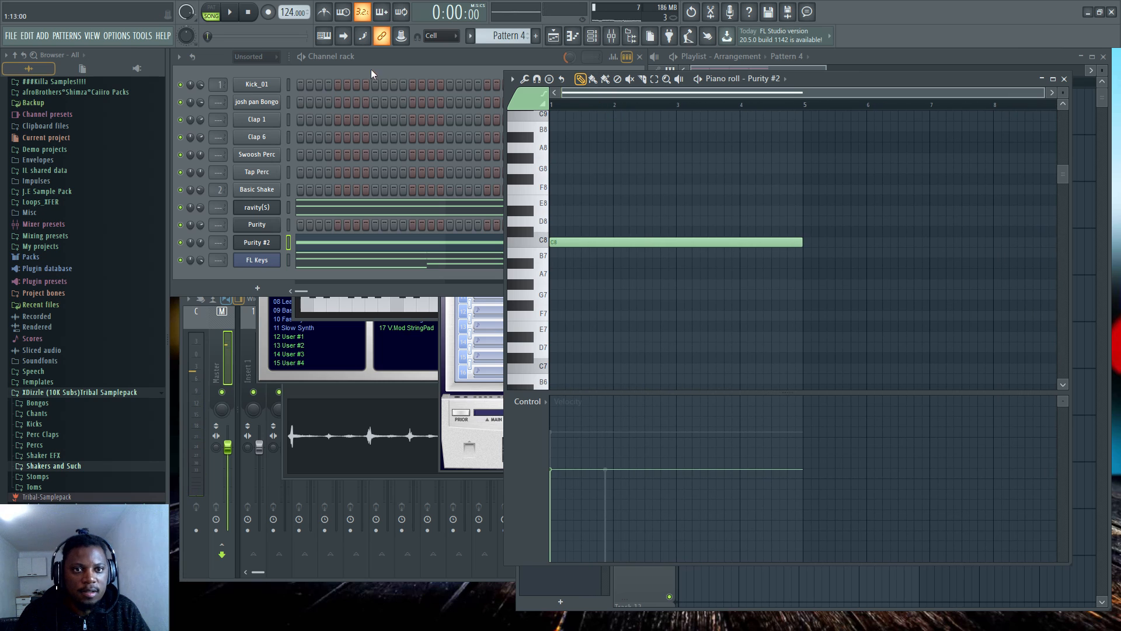
Set the Purity #2 channel's volume to about 44% while the arrangement plays
left_click(371, 69)
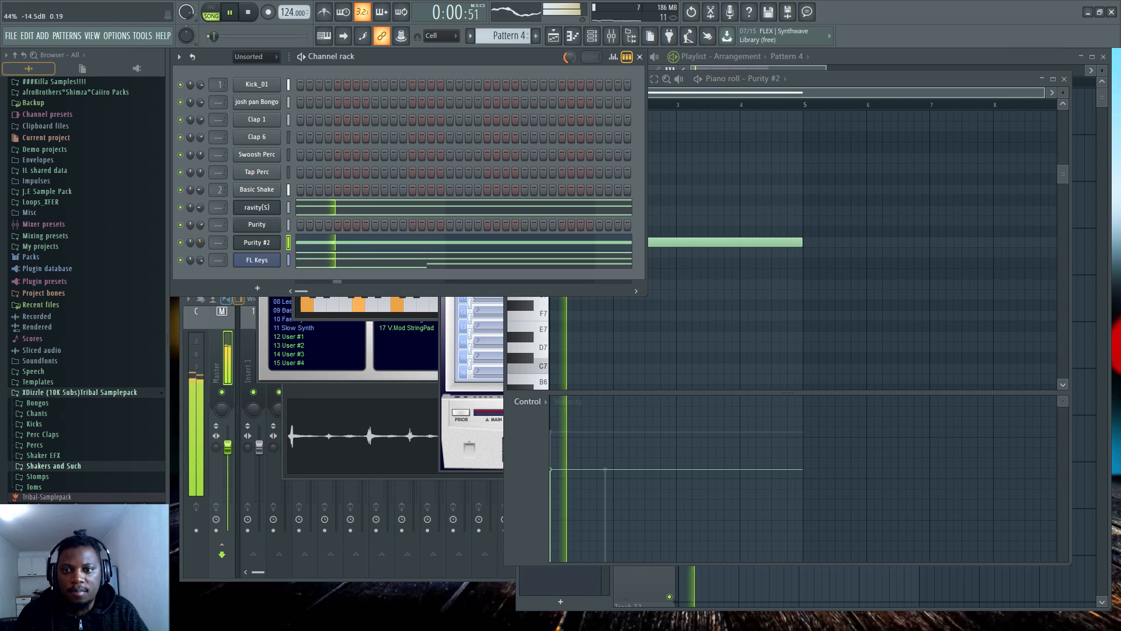
left_click(820, 57)
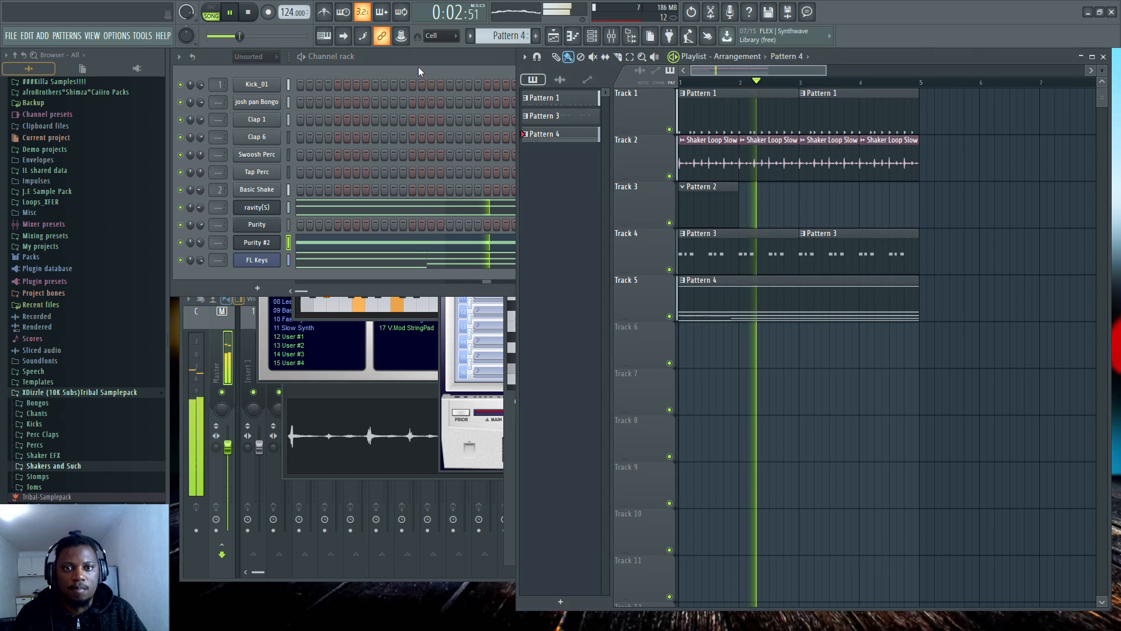
left_click(418, 66)
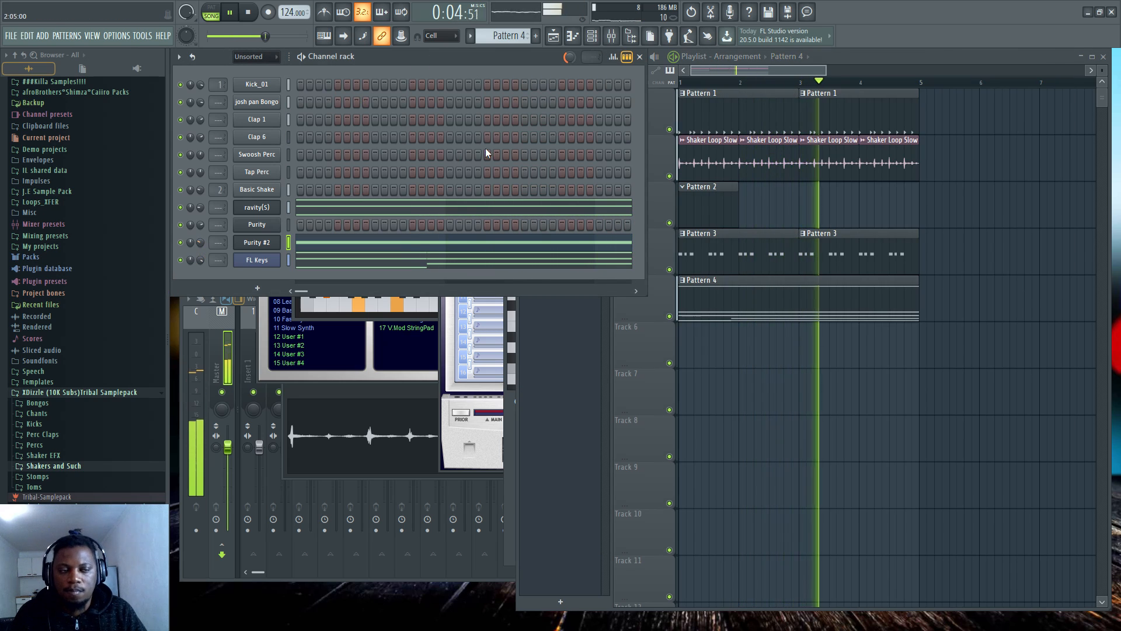
left_click(874, 50)
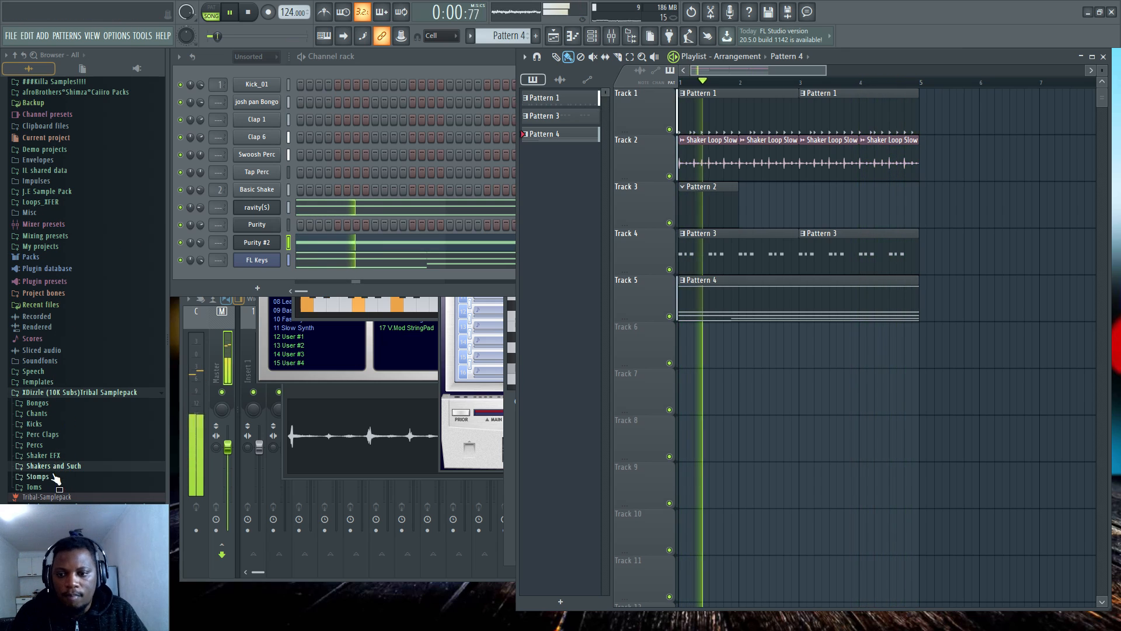
Place the P SKR 1 -LR sample from the Shaker EFX folder on Track 6 from bar 1 and open its channel settings
left_click(64, 456)
left_click(80, 465)
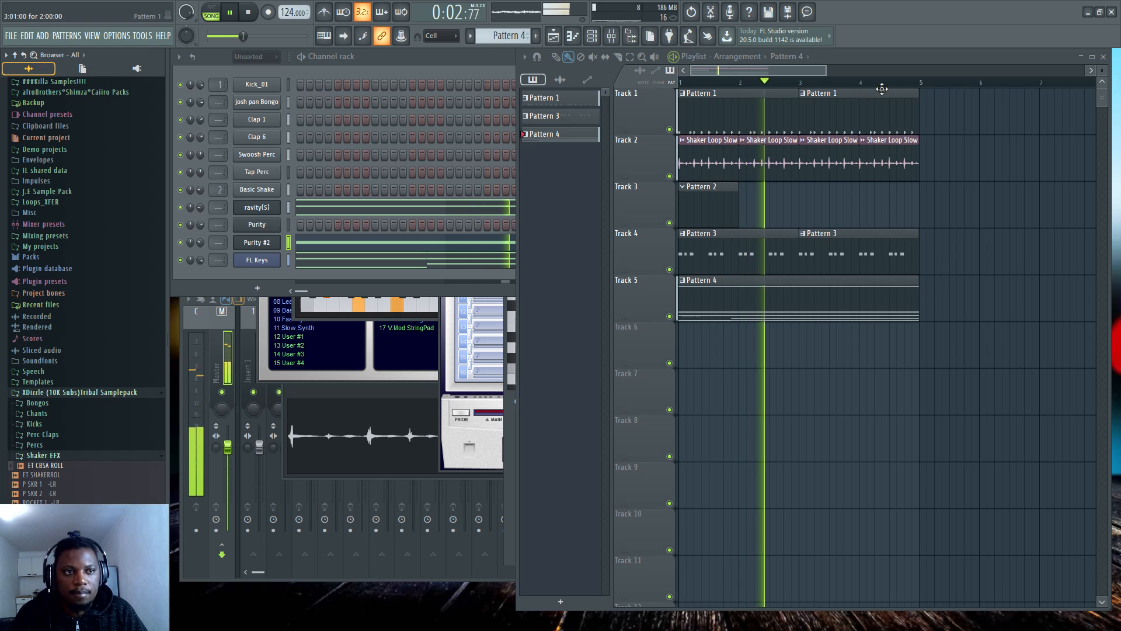
left_click(58, 484)
left_click_drag(66, 495, 863, 354)
left_click_drag(936, 353, 631, 353)
double_click(728, 348)
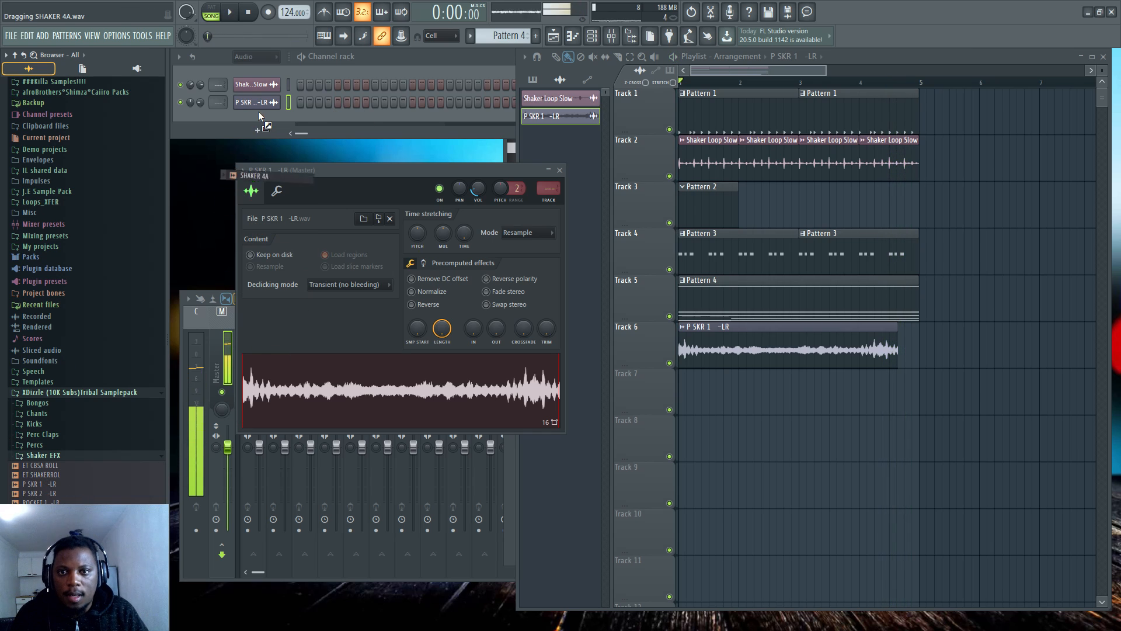
Add SHAKER 4A as a channel, create Pattern 5 with a hit on its first step, and place it on Track 7 at bar 4
left_click_drag(259, 113, 263, 112)
key("F4")
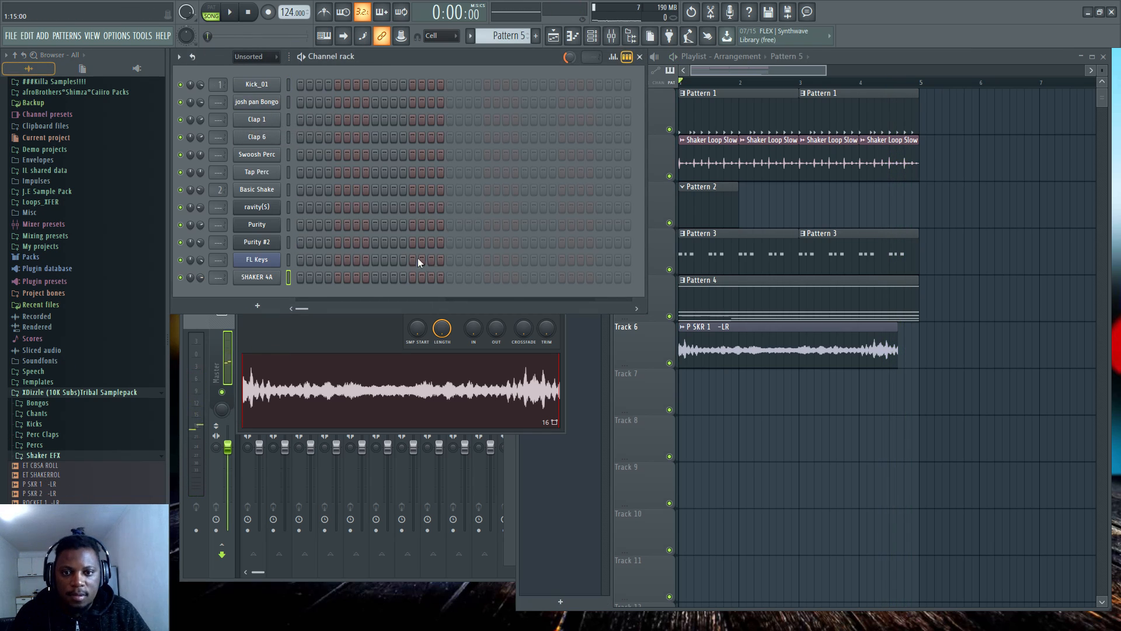
left_click(869, 390)
Set the fade-out of the P SKR 1 -LR sample to about 22% and close its settings
double_click(828, 337)
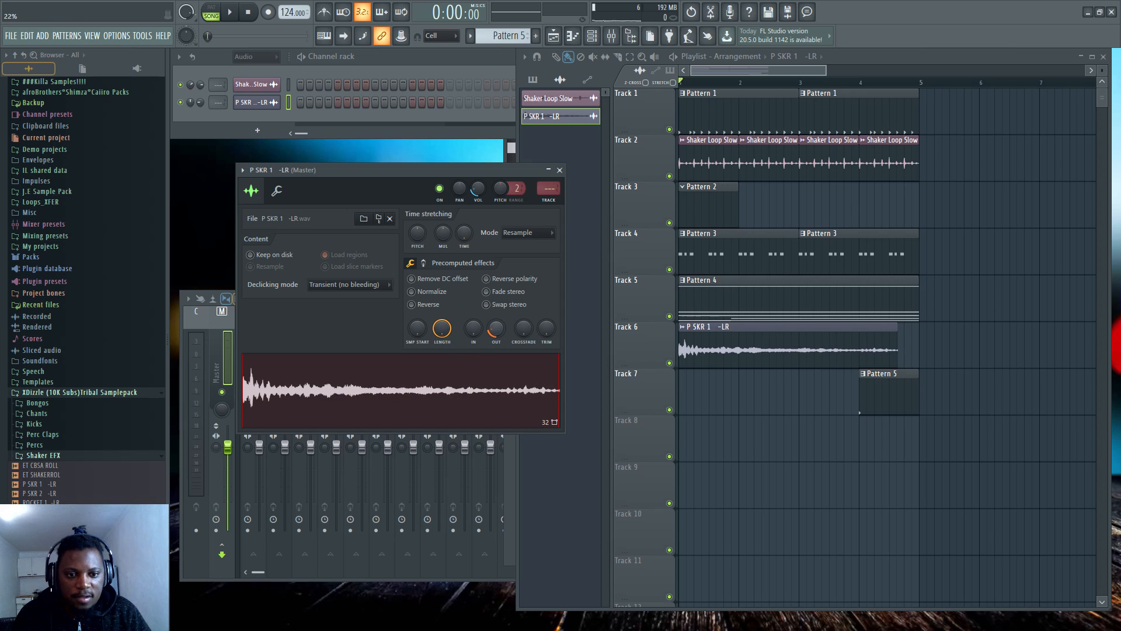
left_click(559, 170)
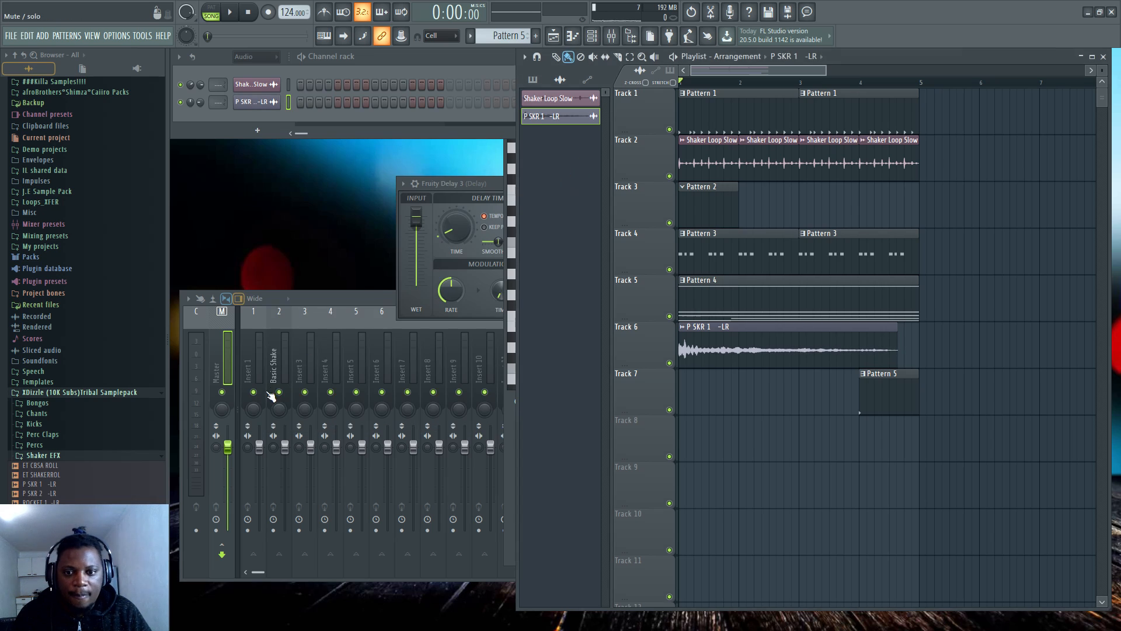
Replace Fruity Reeverb 2 on the Reverb mixer track with Fruity Convolver
left_click(239, 359)
left_click(187, 367)
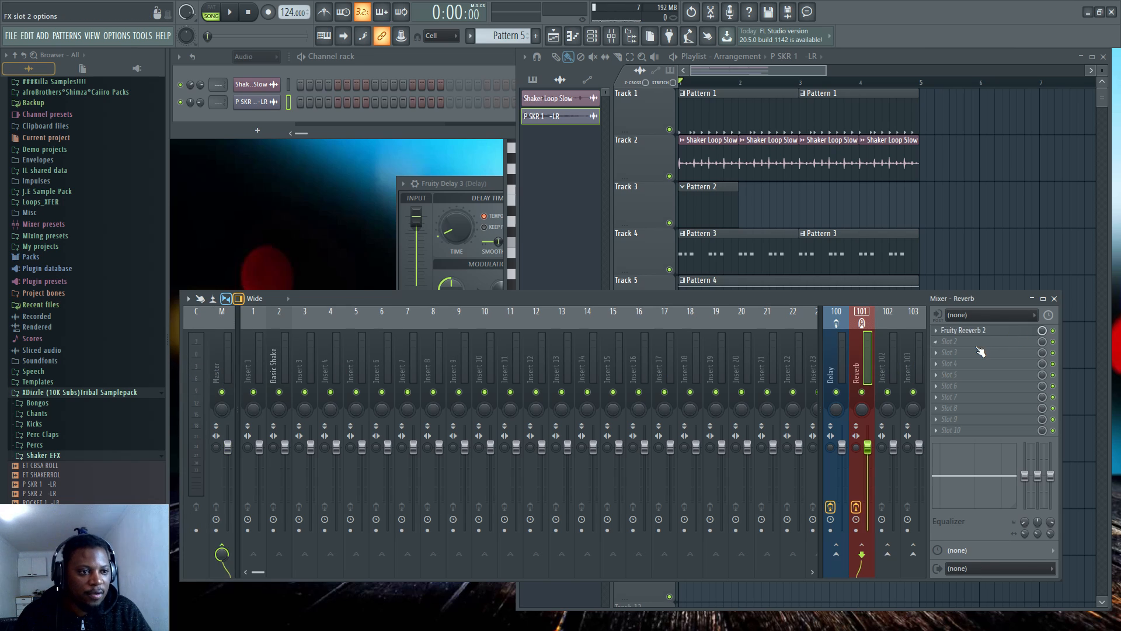
left_click(937, 331)
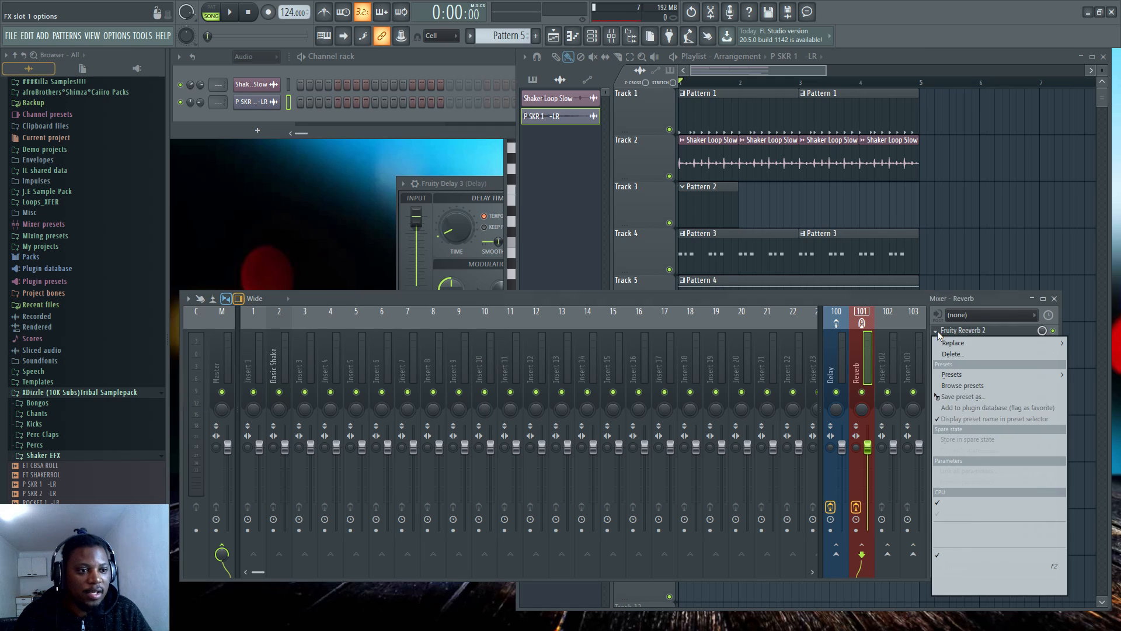
left_click(963, 345)
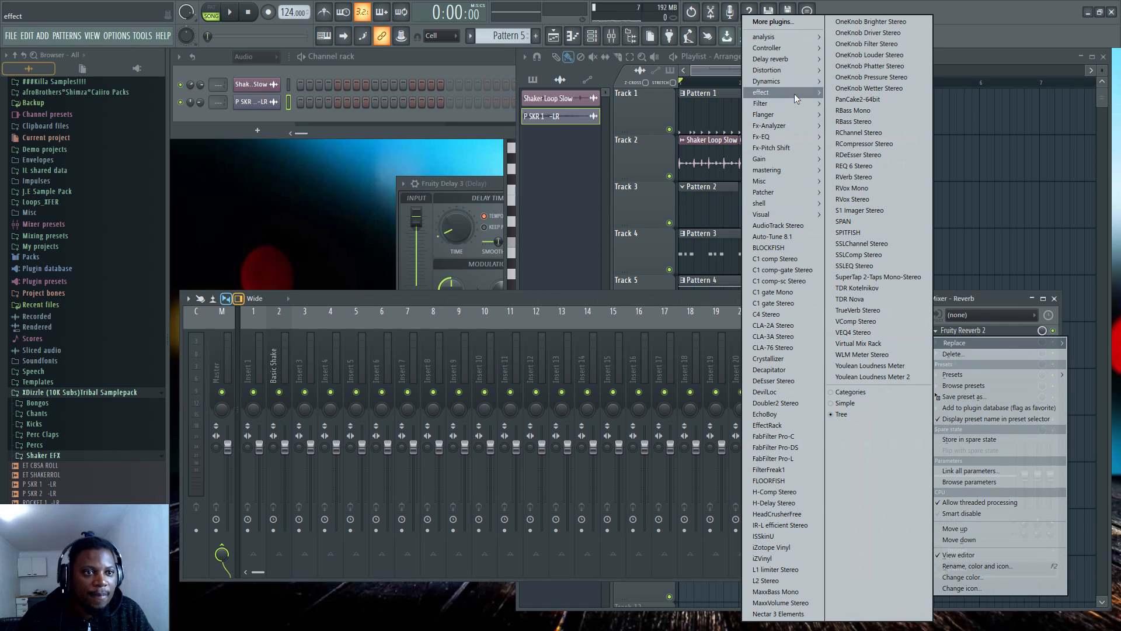
mouse_move(785, 103)
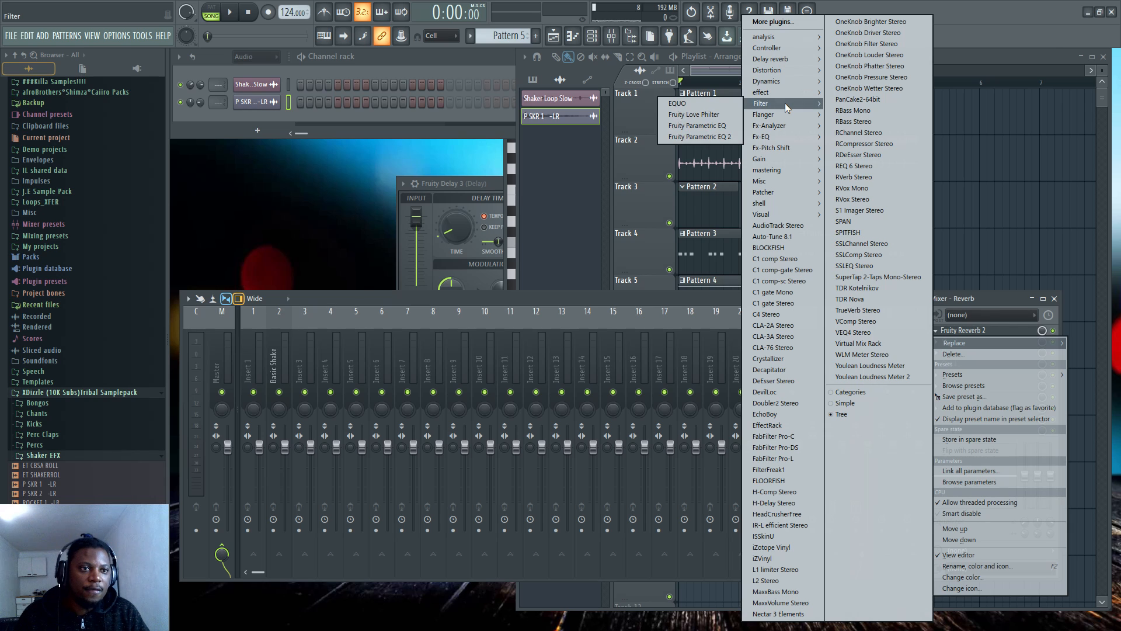
mouse_move(774, 59)
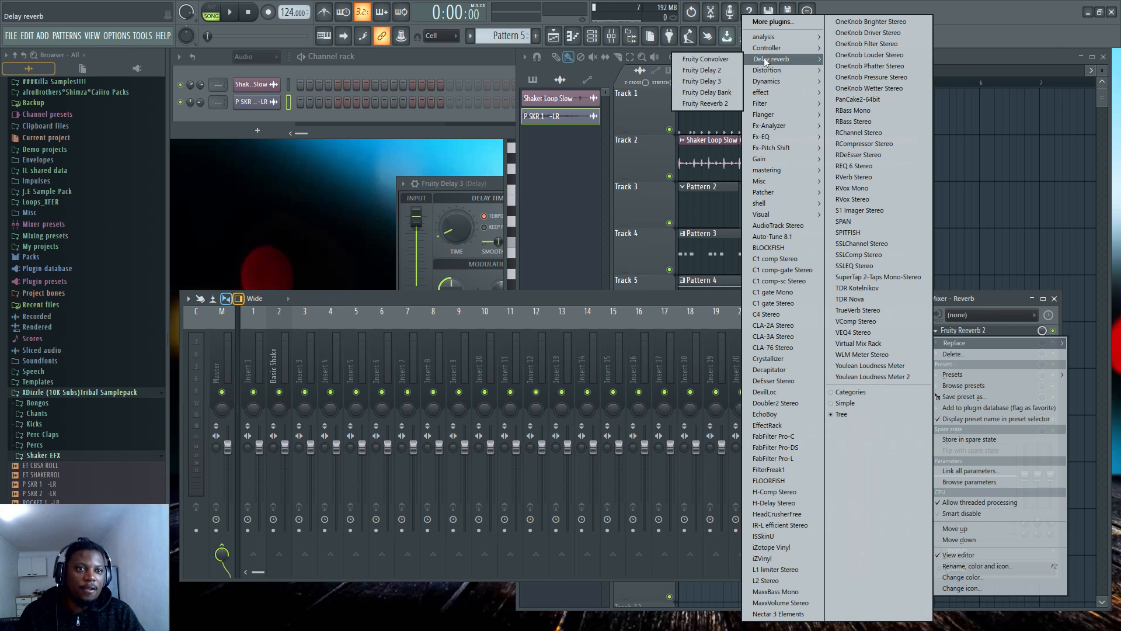
left_click(718, 60)
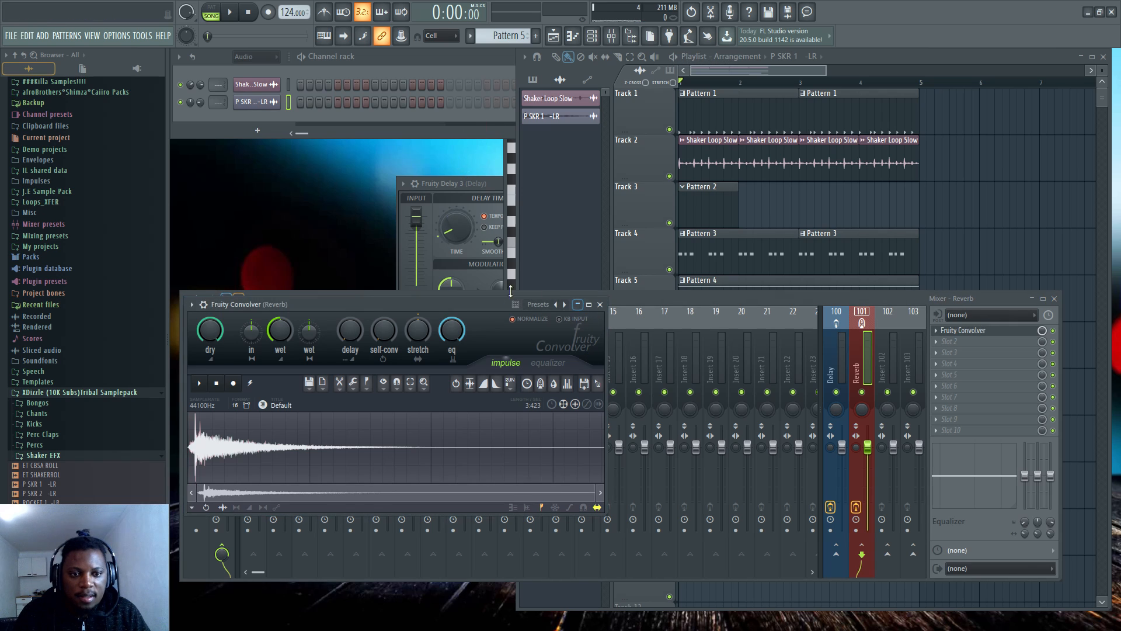
left_click_drag(485, 305, 604, 234)
Replace Fruity Convolver on the Reverb mixer track with RVerb Stereo
left_click(936, 330)
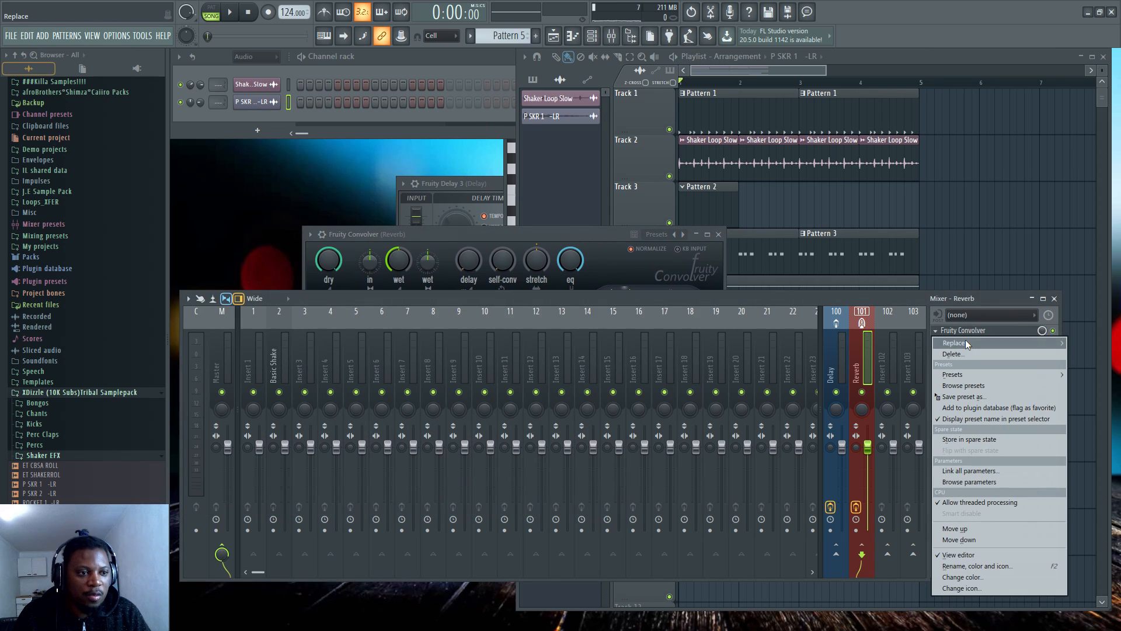
mouse_move(968, 345)
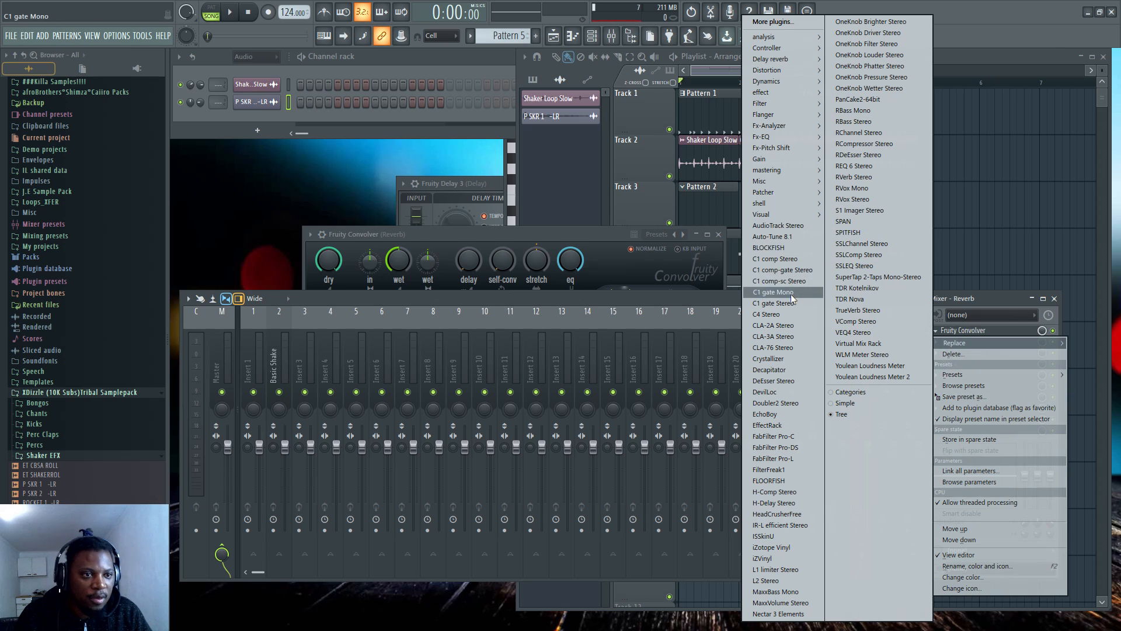
left_click(854, 177)
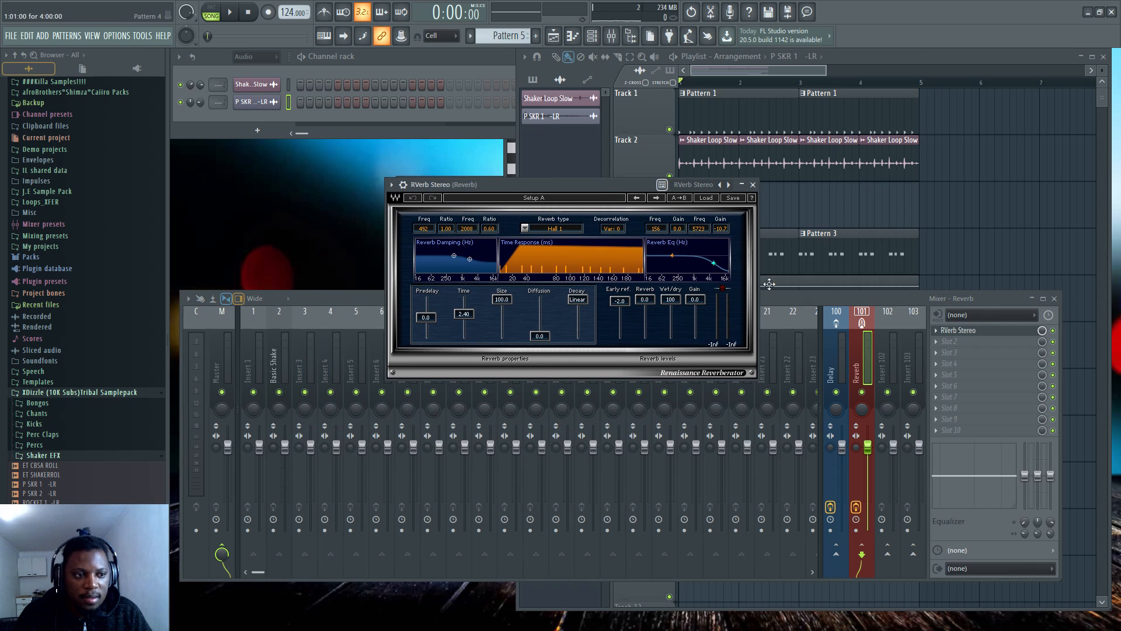
left_click(343, 302)
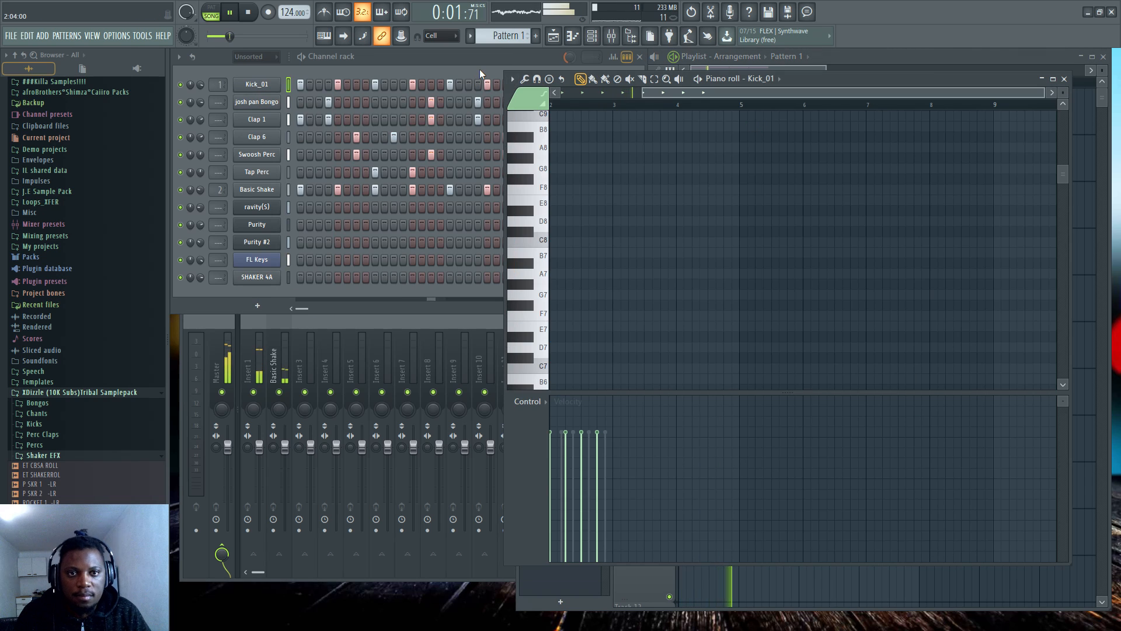
Route Clap 6, Swoosh Perc and Tap Perc to mixer tracks 3 to 5, and ravity(S) through SHAKER 4A to mixer tracks 6 to 10
left_click(478, 69)
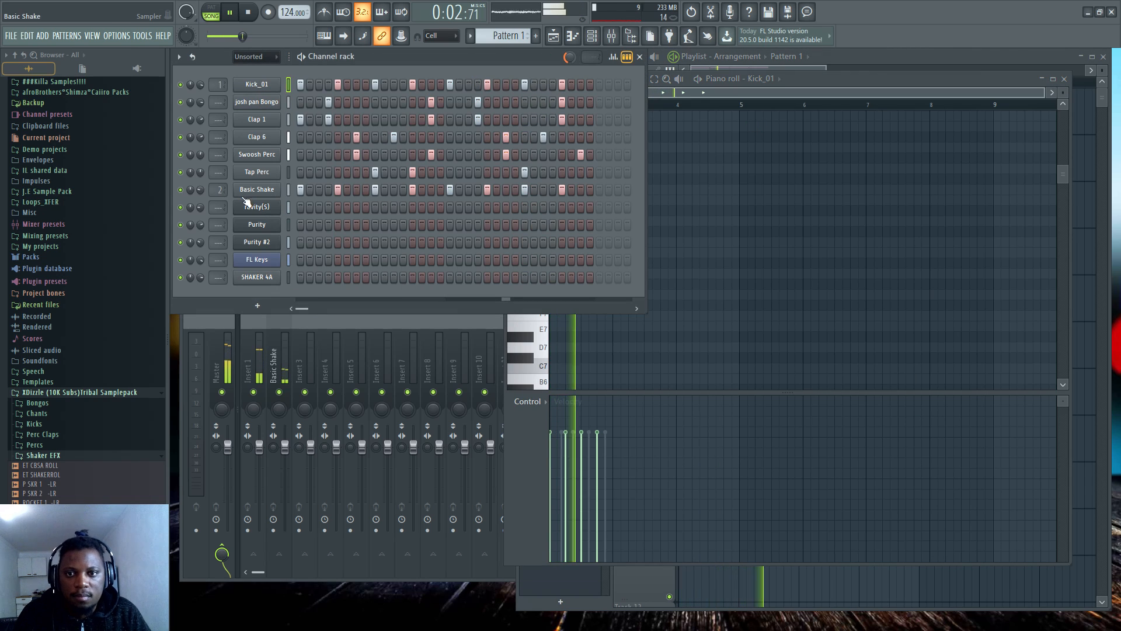
key("space")
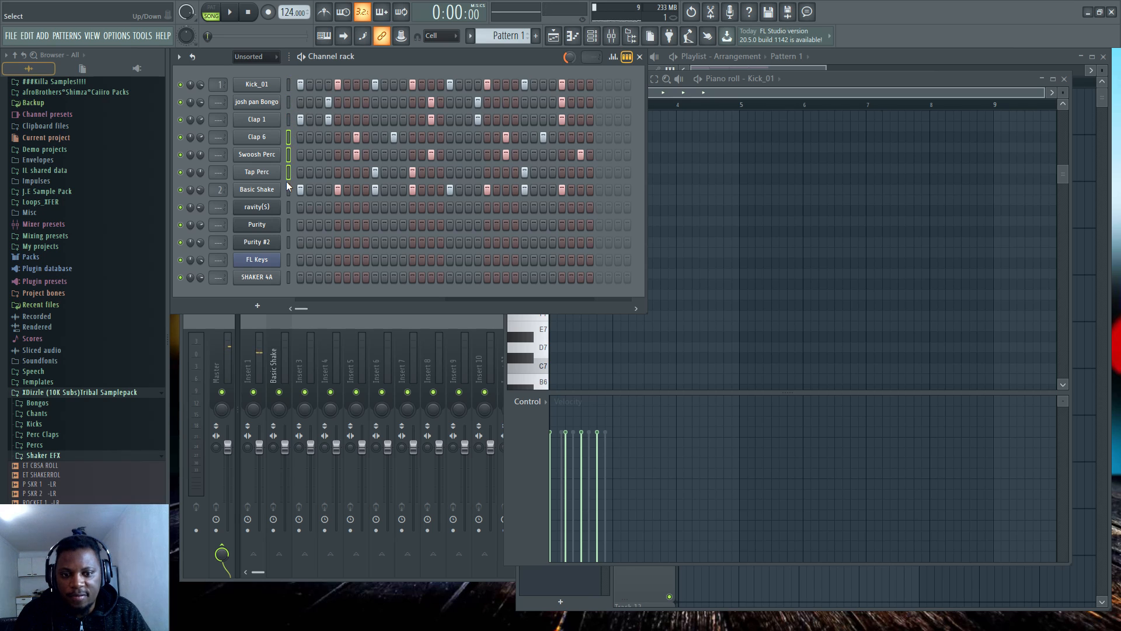
key("ctrl+l")
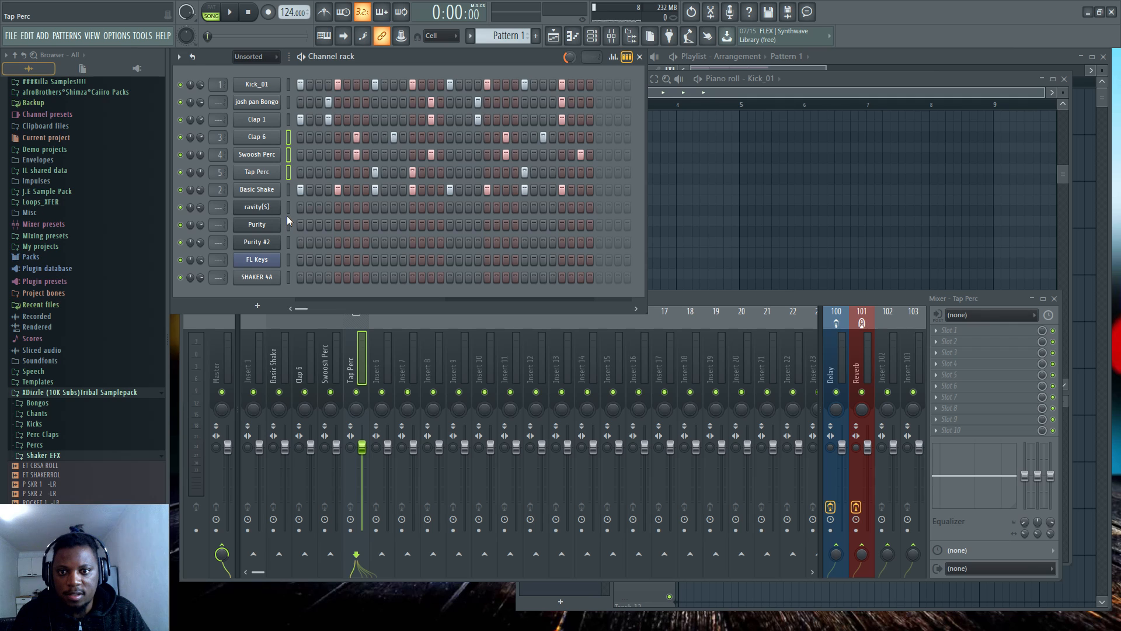
left_click_drag(289, 210, 289, 275)
key("ctrl+l")
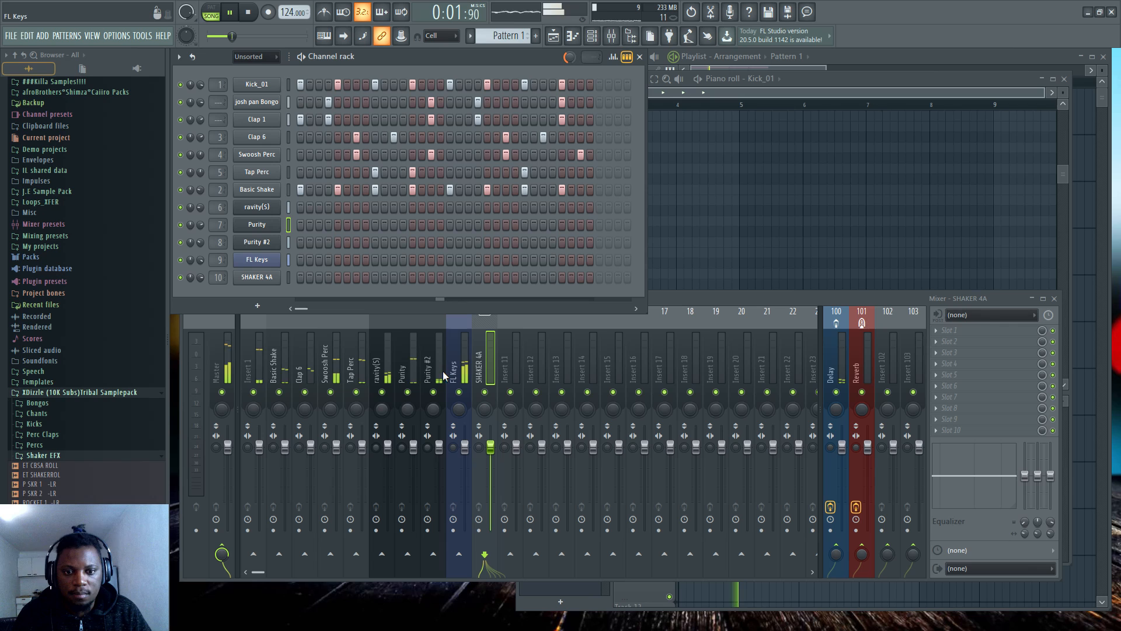
Send the Purity and SHAKER 4A mixer tracks to Reverb, Purity at about 64%, and lower SHAKER 4A's fader
left_click(411, 373)
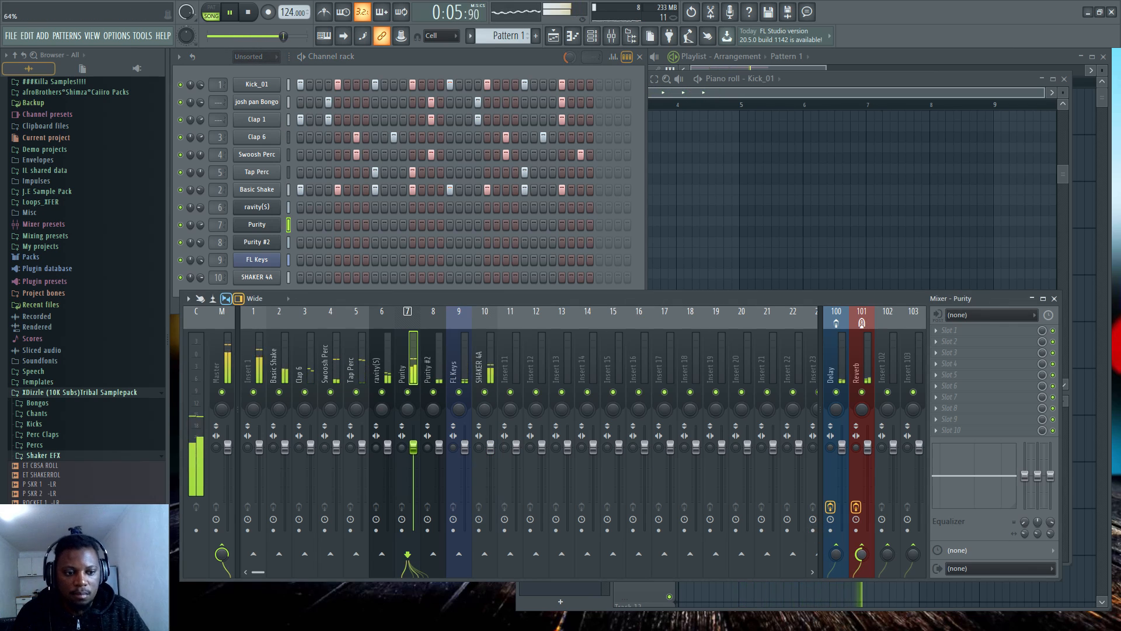
left_click(485, 373)
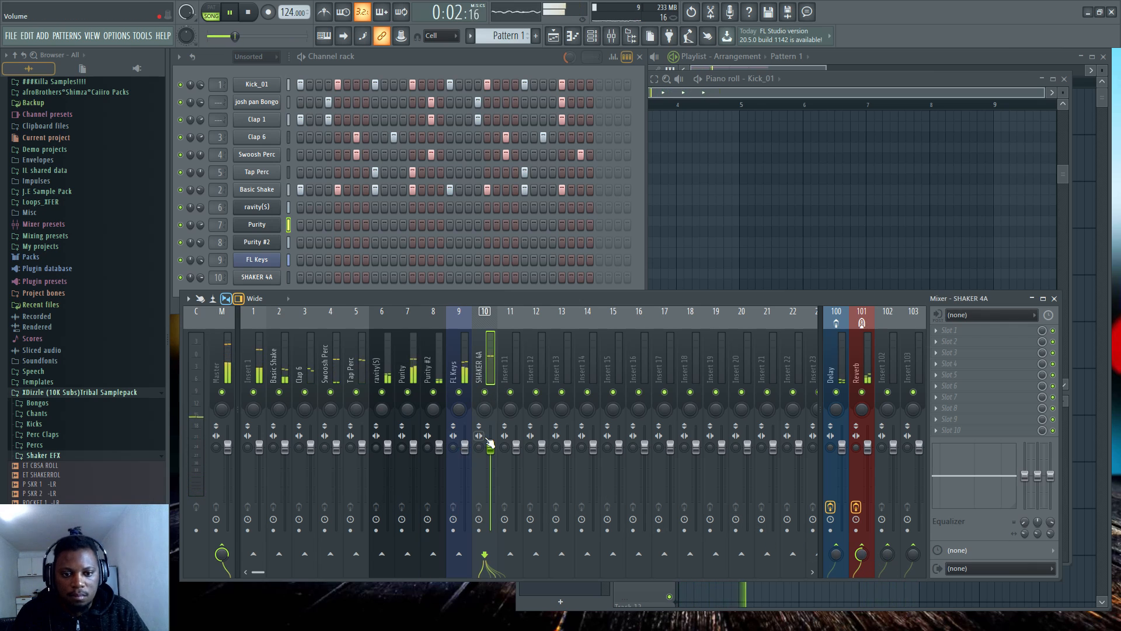
Send the Swoosh Perc mixer track to Reverb, and select the Tap Perc and Clap 6 mixer tracks
left_click(331, 373)
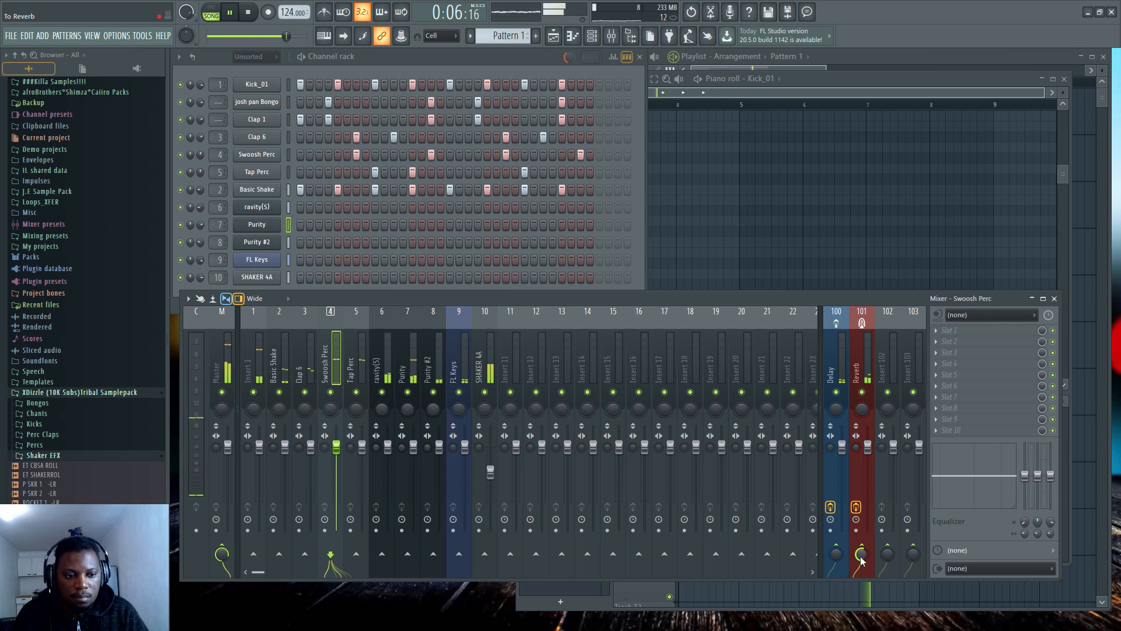
left_click(363, 373)
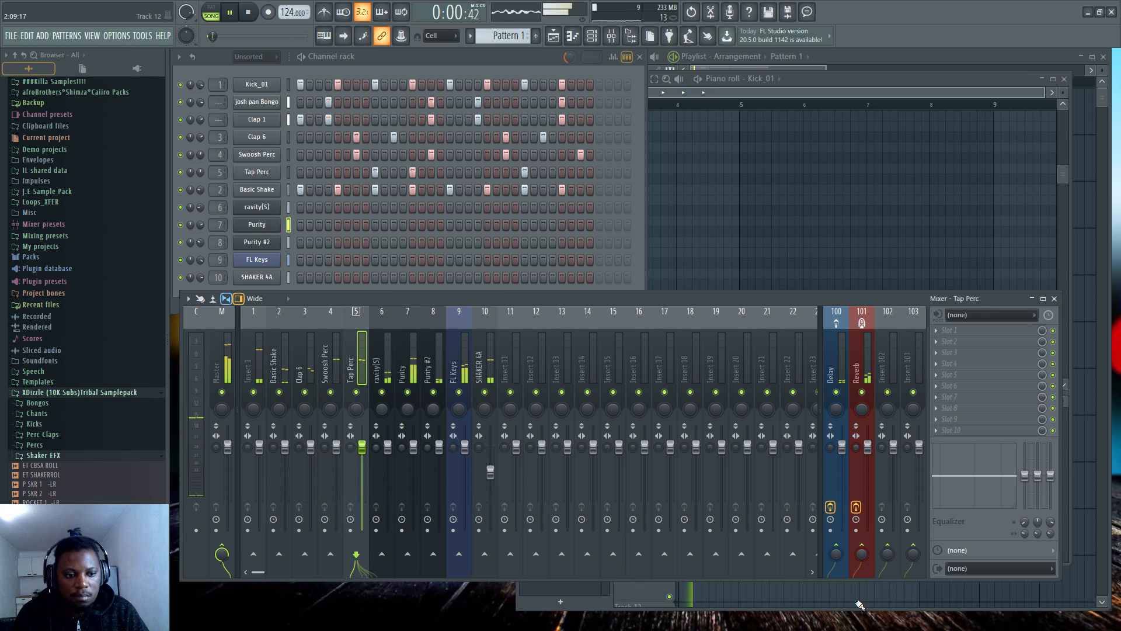
left_click(303, 349)
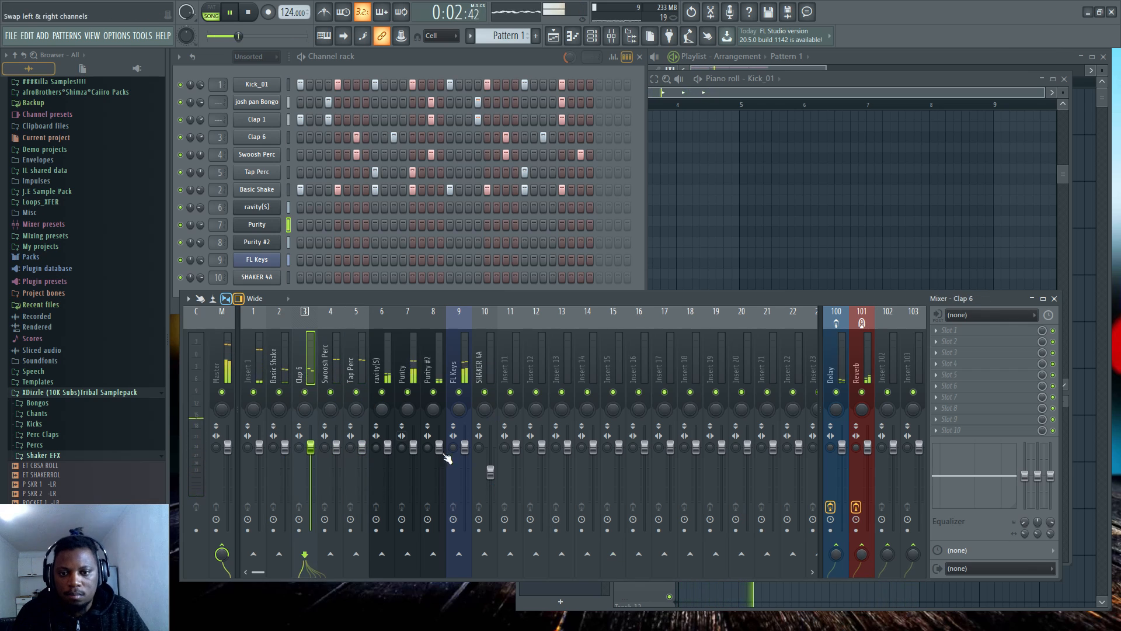
Send the SHAKER 4A mixer track to the Reverb track and lower its fader slightly
left_click(284, 361)
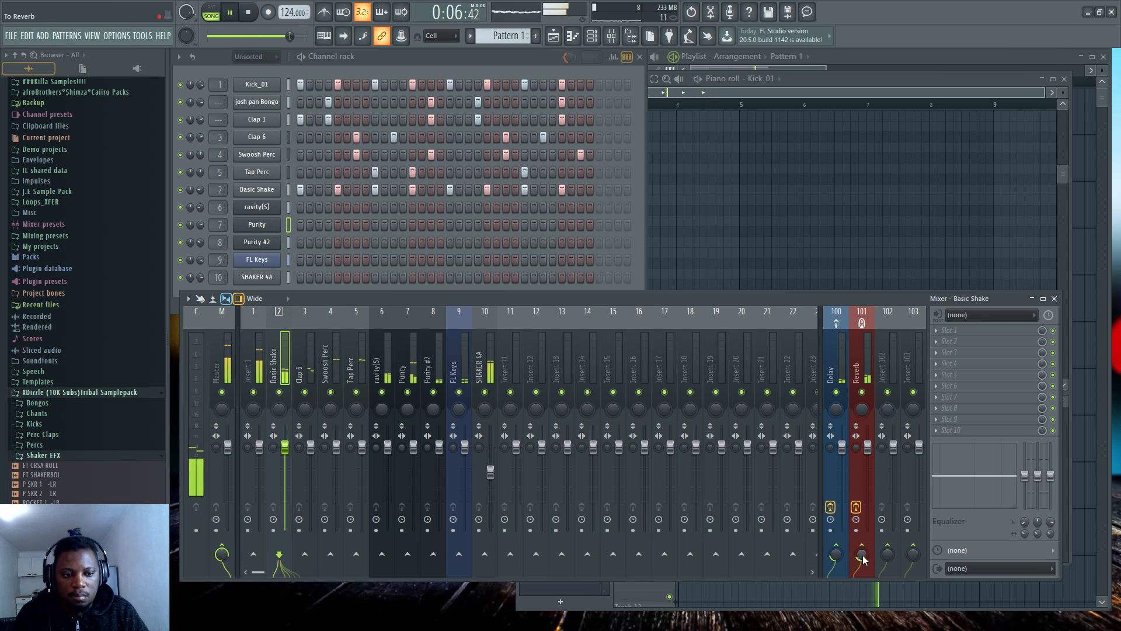
left_click(492, 366)
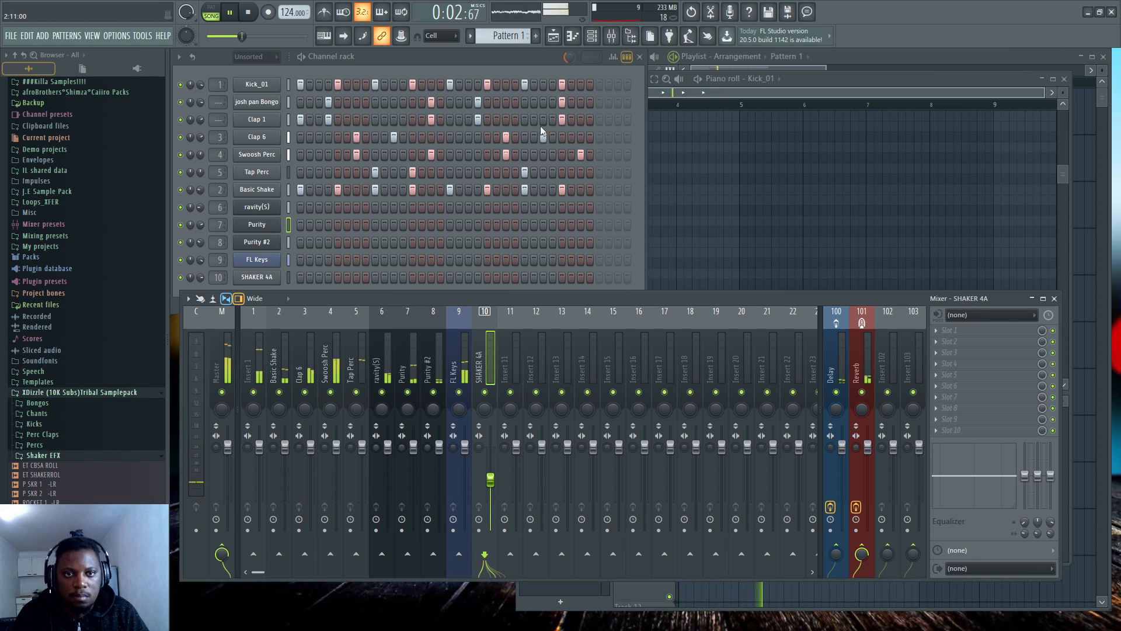
Make Pattern 3 the active pattern from its playlist clip on Track 4, and stop playback
left_click(527, 62)
left_click(881, 52)
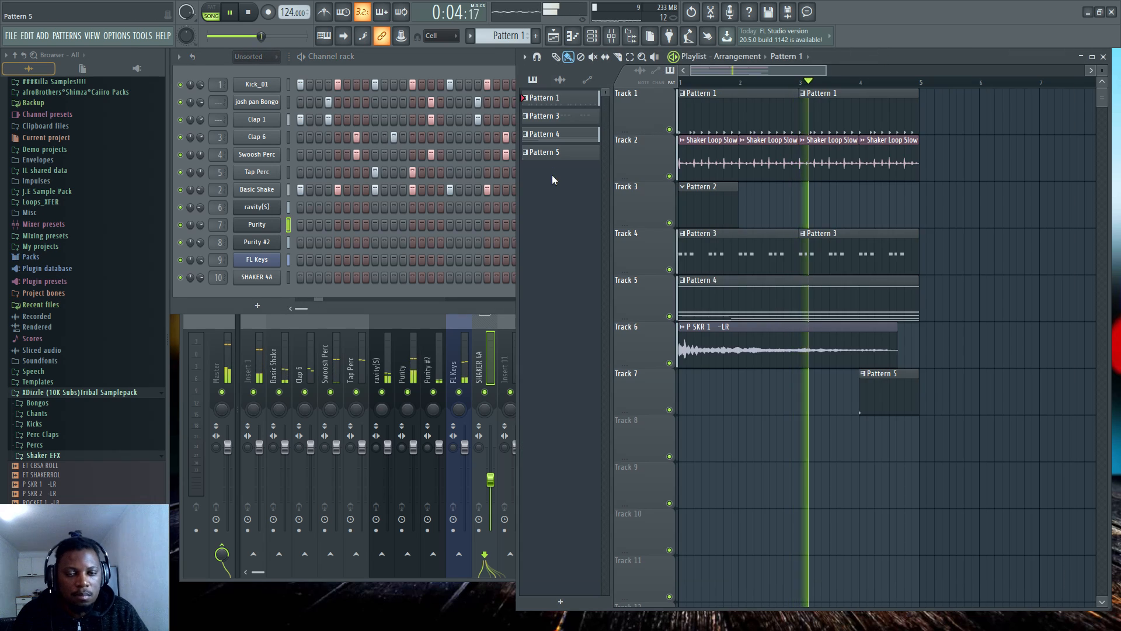
left_click(370, 66)
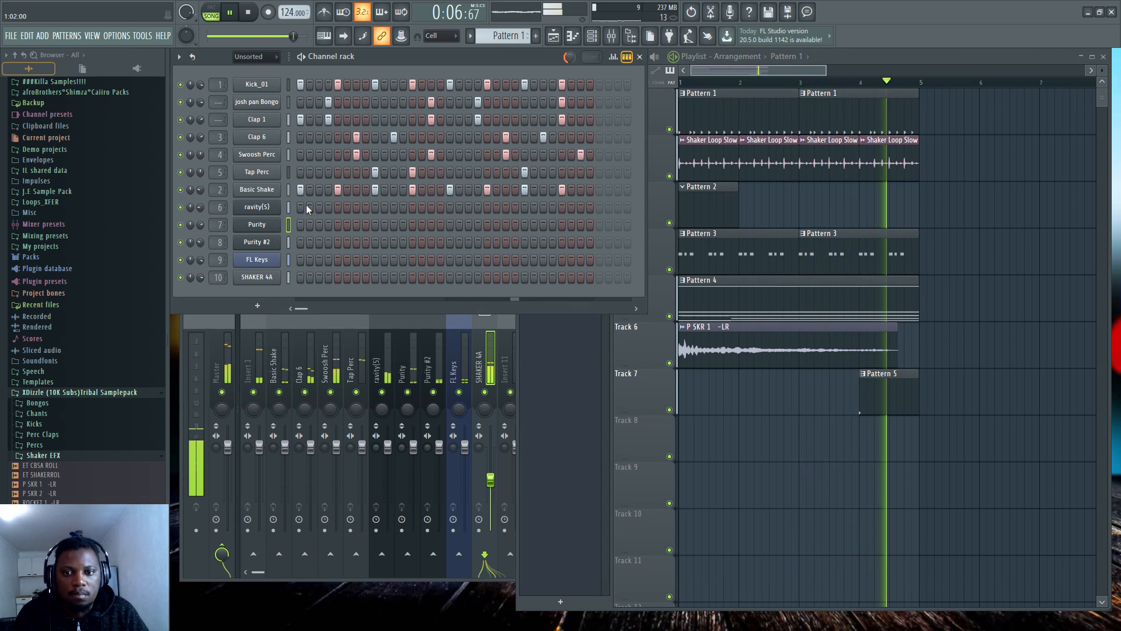
left_click(732, 259)
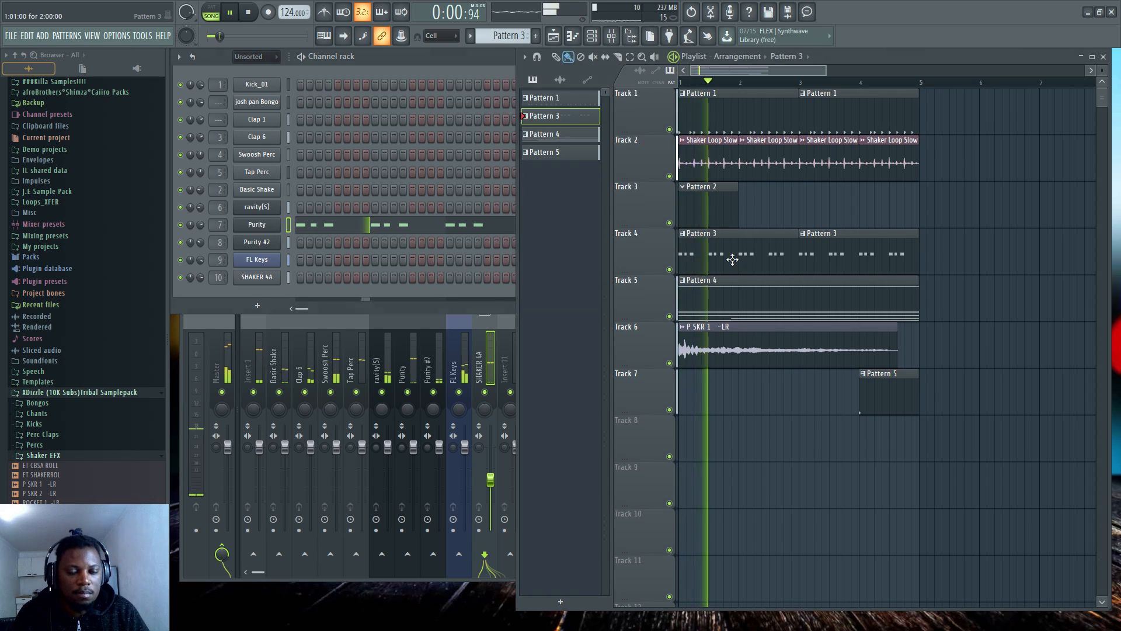
double_click(732, 259)
left_click(403, 293)
key("space")
Add a FabFilter One synth channel and move its plugin window clear of the channel rack
left_click(255, 307)
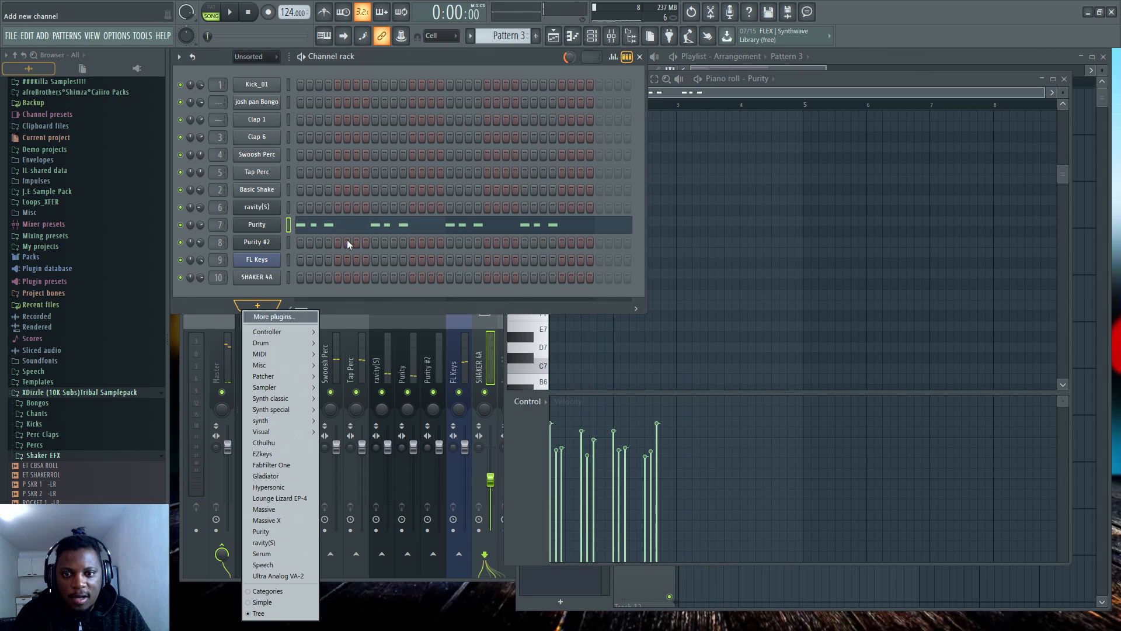
left_click(286, 465)
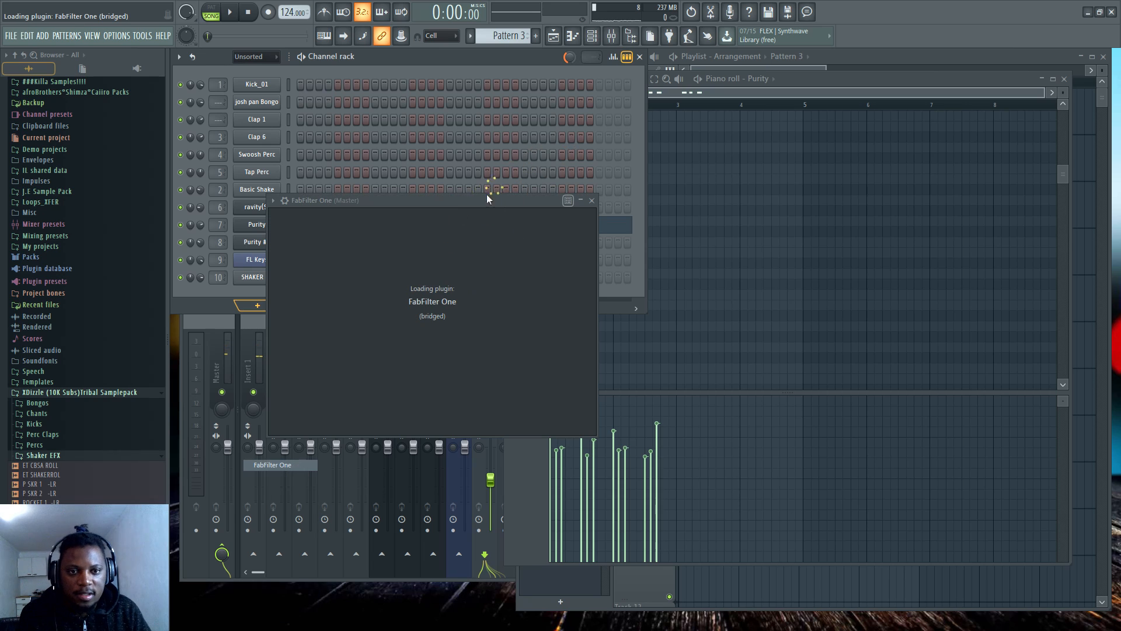
left_click_drag(467, 202, 677, 149)
Audition the Daft Funk preset in FabFilter One, and settle on the Cristals preset
left_click(689, 166)
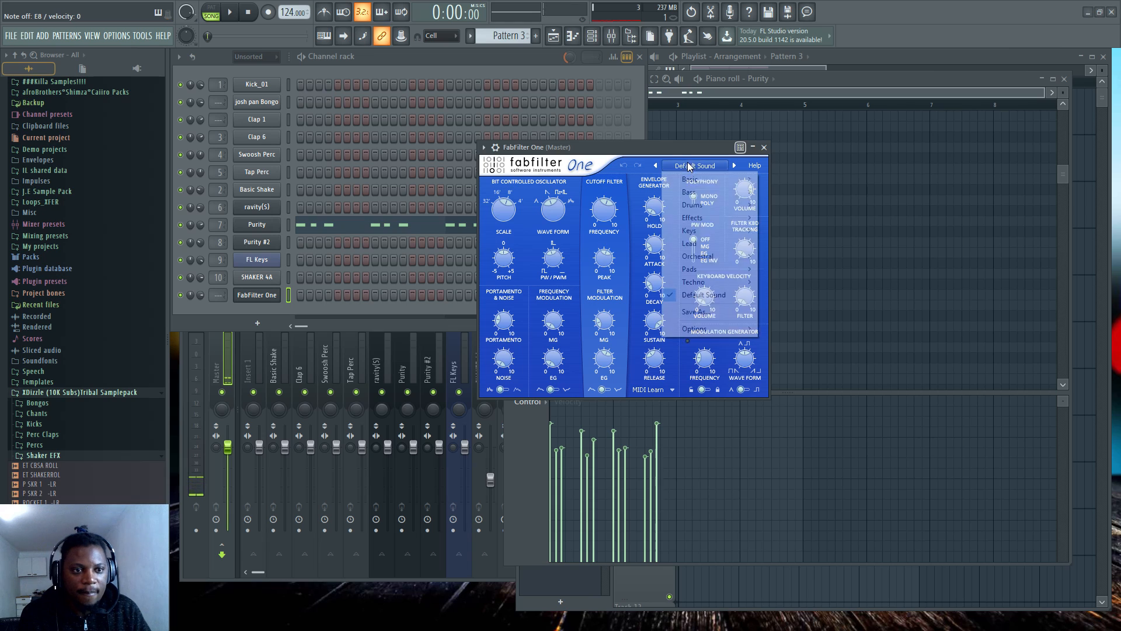
mouse_move(717, 250)
left_click(800, 283)
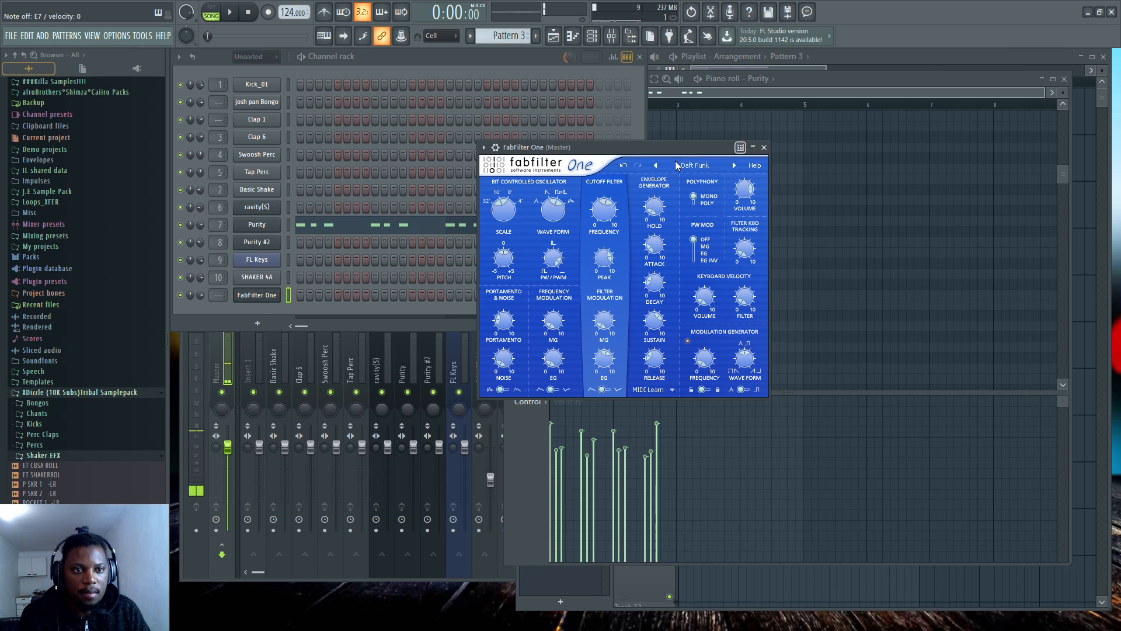
left_click(695, 167)
mouse_move(715, 231)
left_click(795, 244)
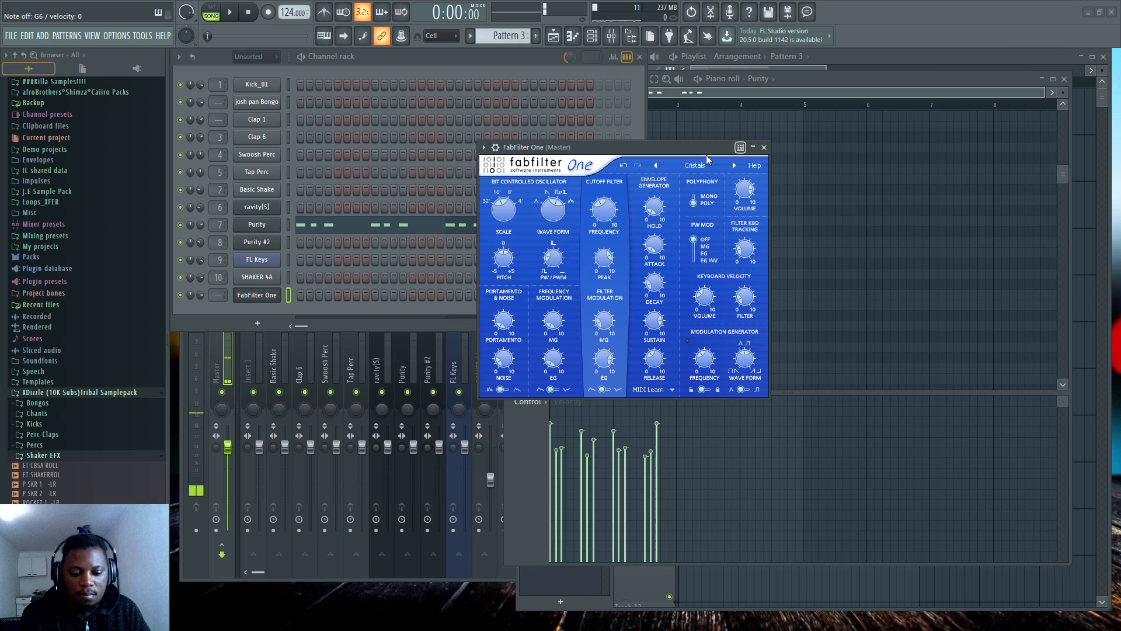
Record two-note stabs on C6 and D#6 with FabFilter One into Pattern 3, and quantize the recorded notes
key("space")
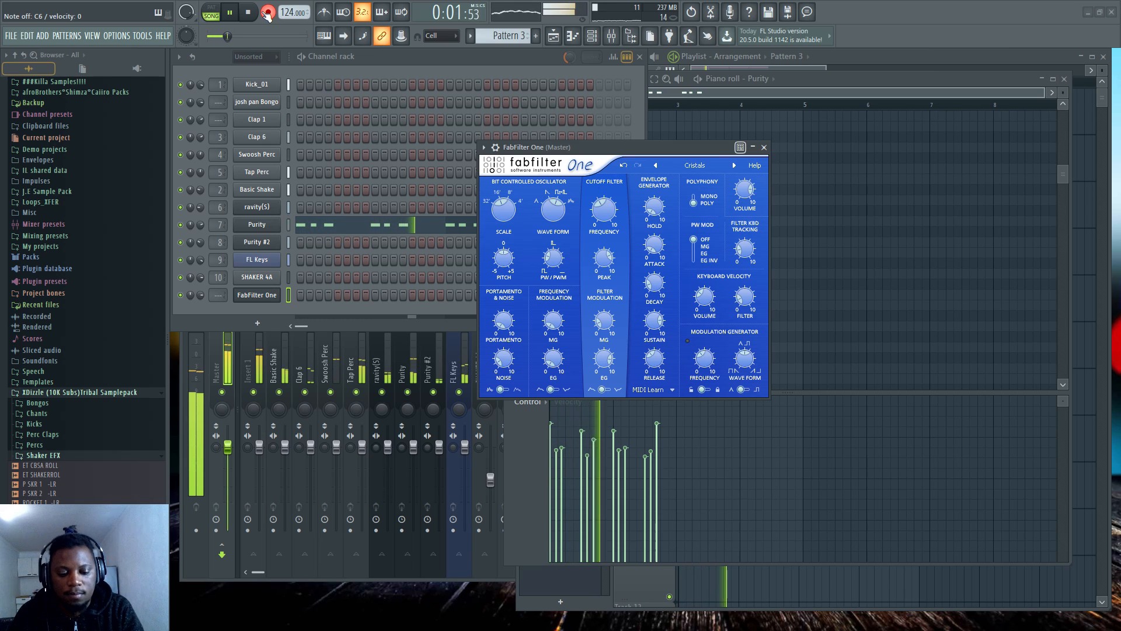
key("space")
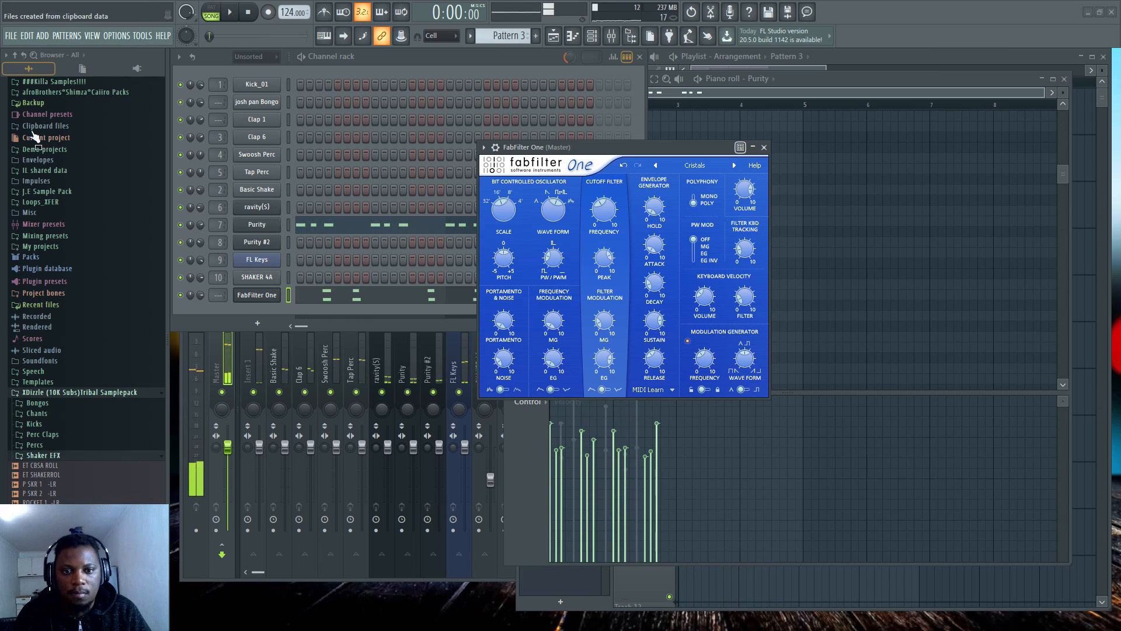
key("F7")
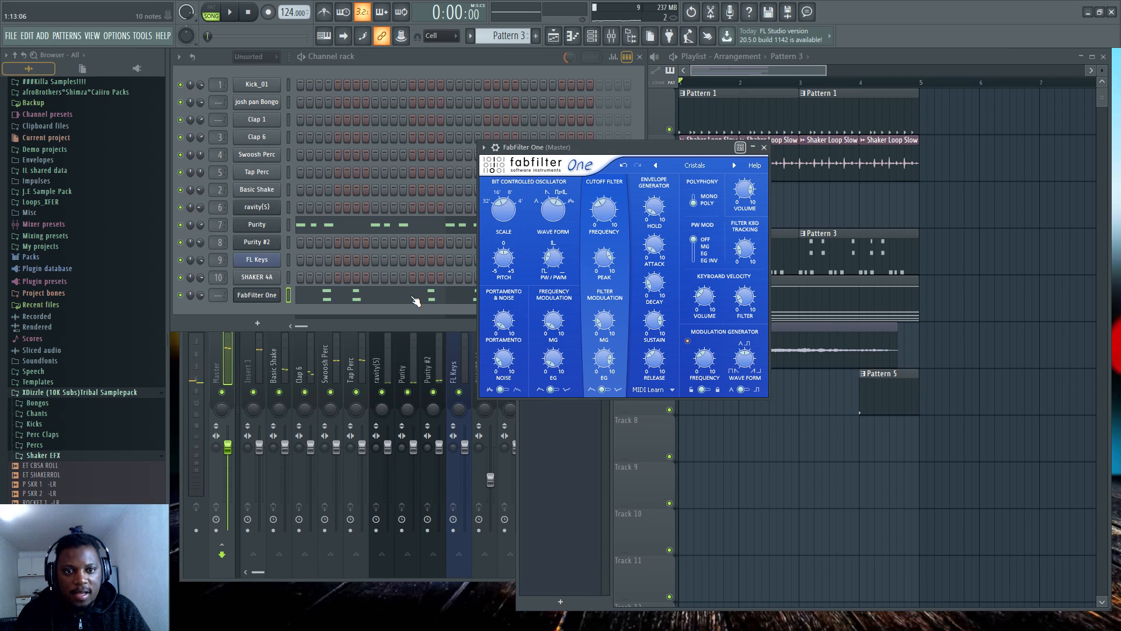
left_click(401, 293)
key("alt+q")
key("Return")
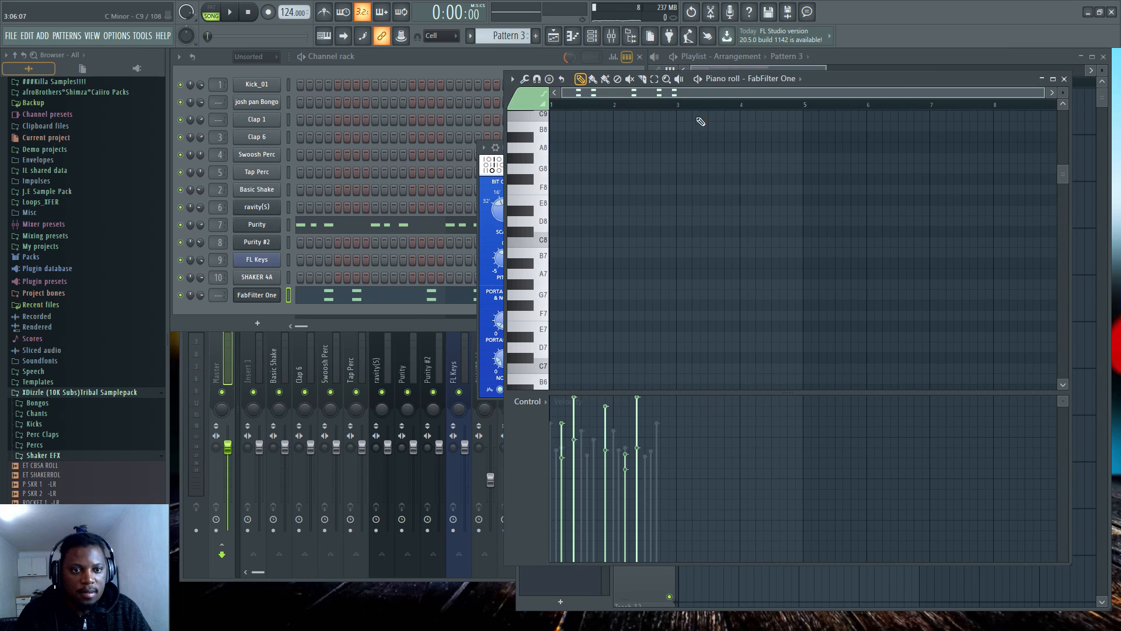
key("space")
scroll(631, 191, "down", 6)
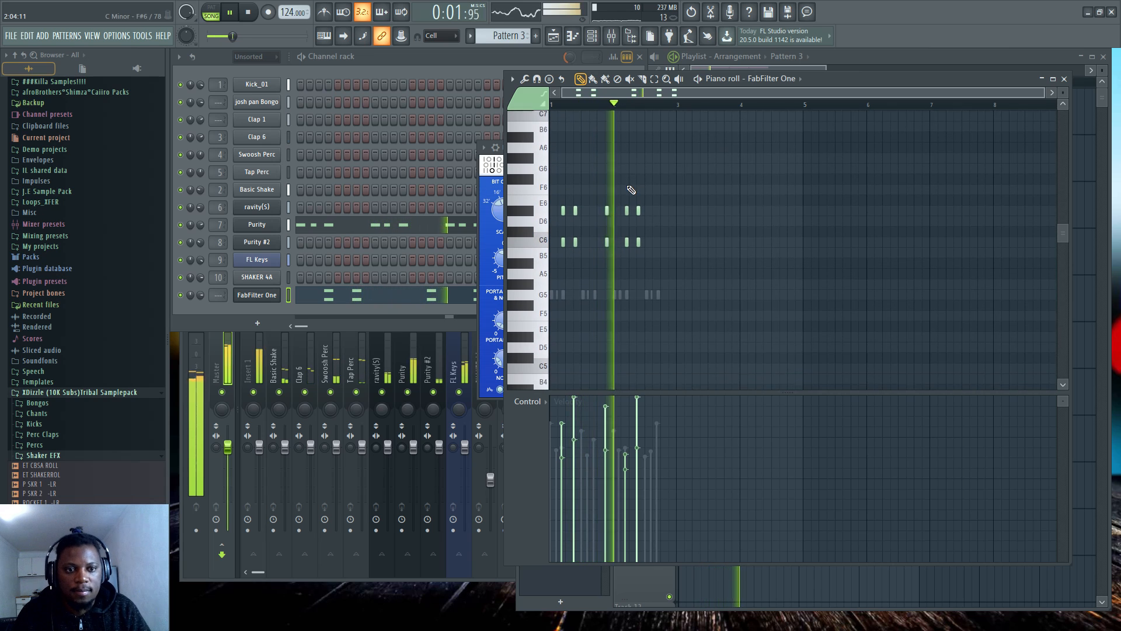
key("space")
Route the FabFilter One channel to mixer track 11 and send that track to Reverb at about 56%
left_click(258, 297)
left_click(260, 299)
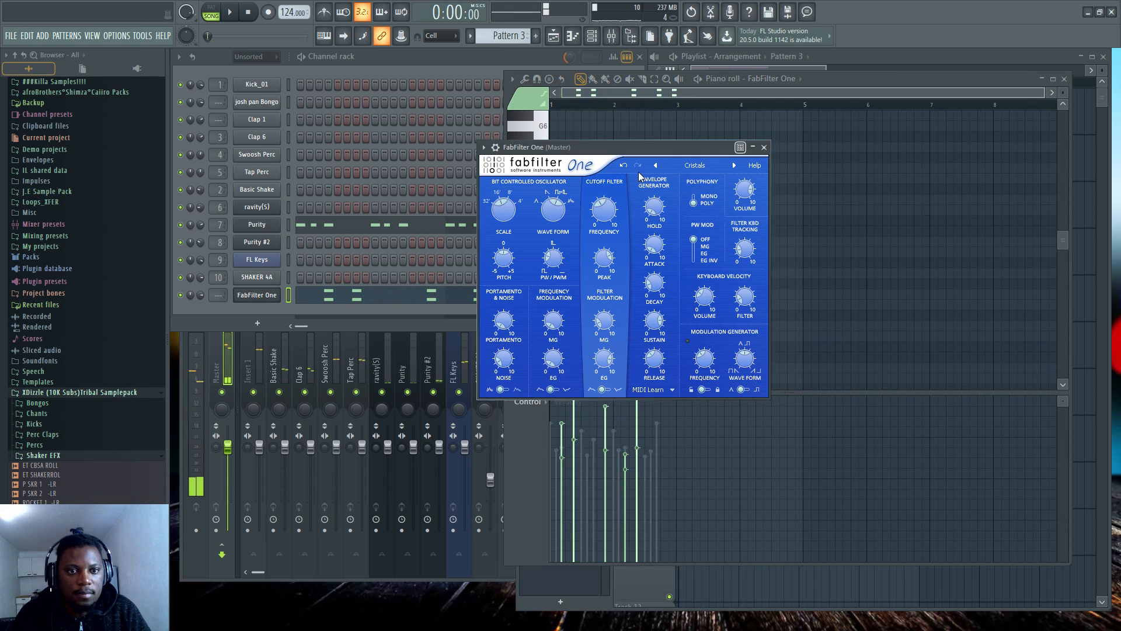
left_click(484, 147)
left_click(497, 148)
left_click(495, 148)
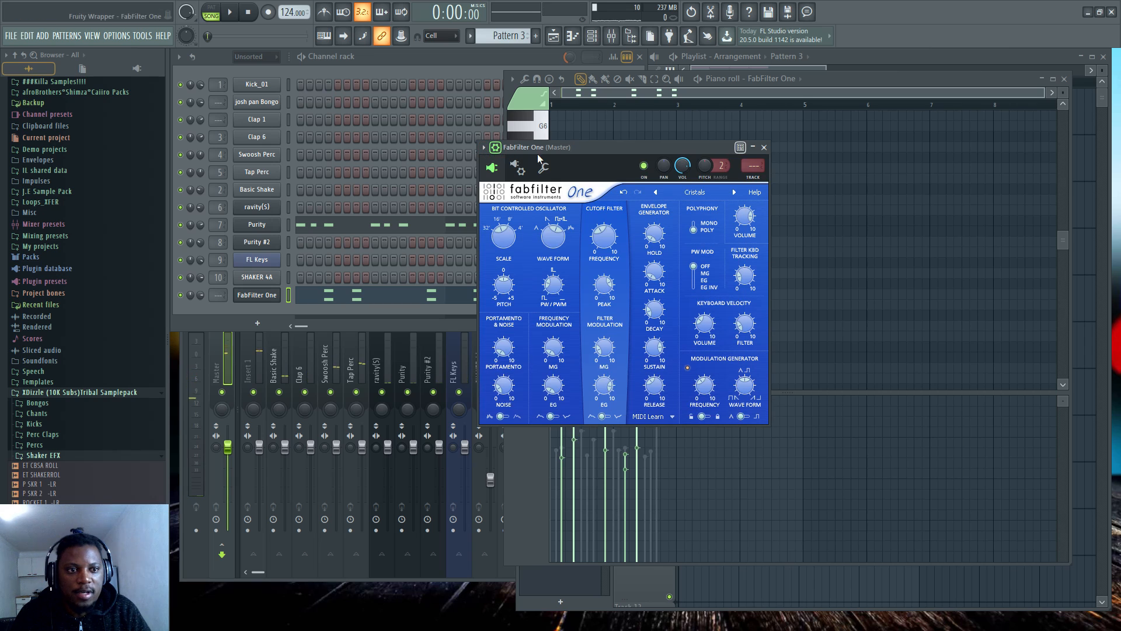
key("ctrl+l")
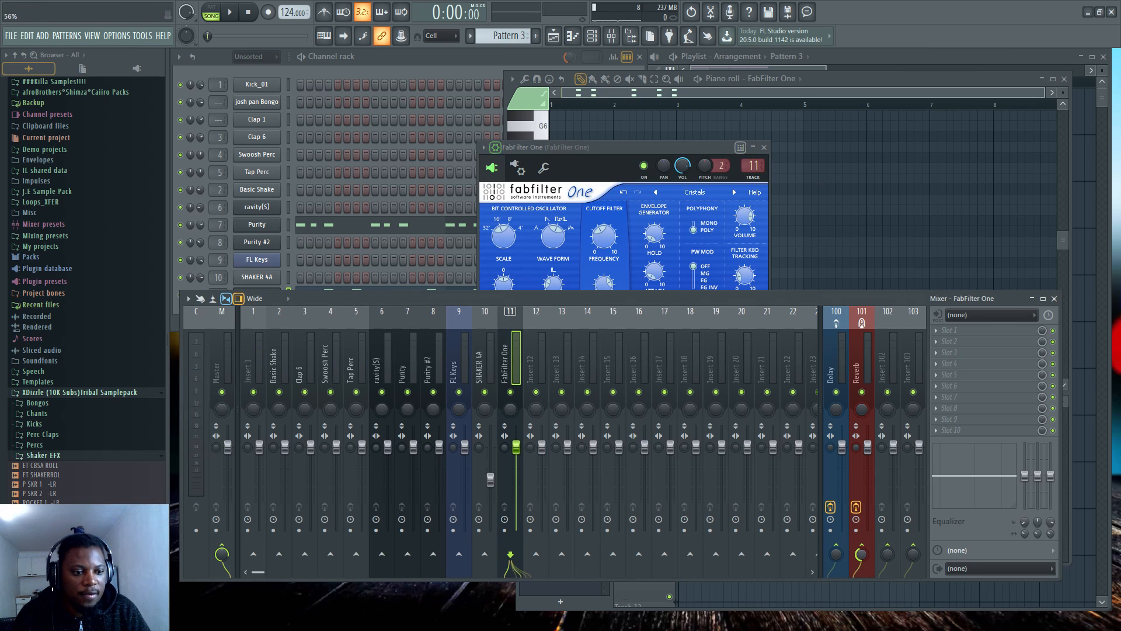
key("space")
Transpose the FabFilter One notes down one octave to C5 and D#5, and set the channel volume to about 61%
left_click(605, 148)
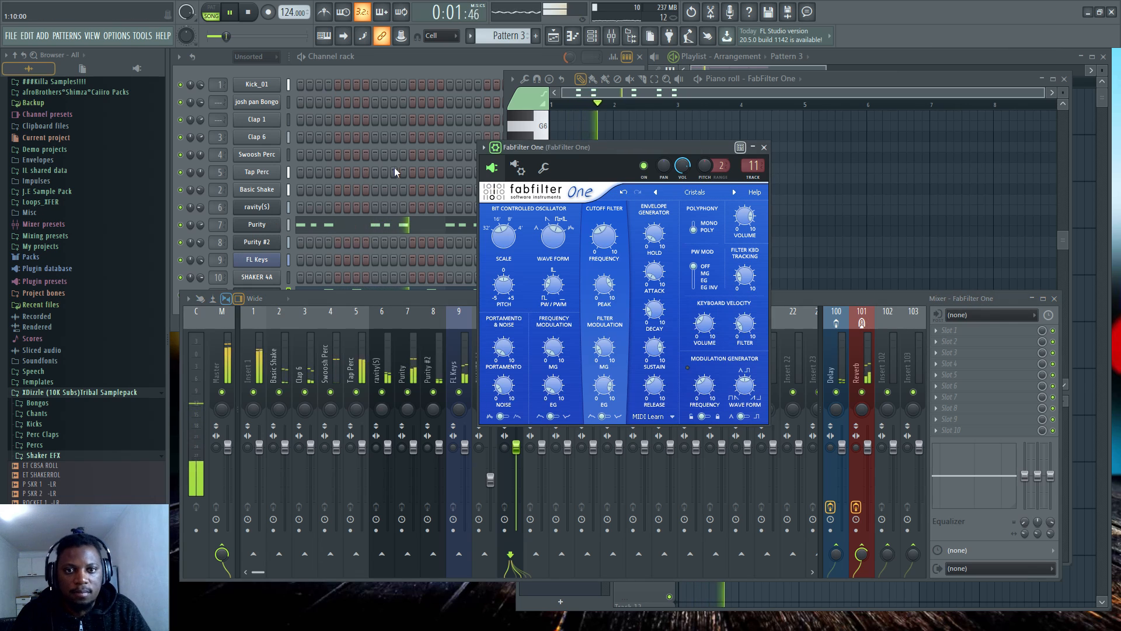
left_click(407, 69)
left_click(400, 294)
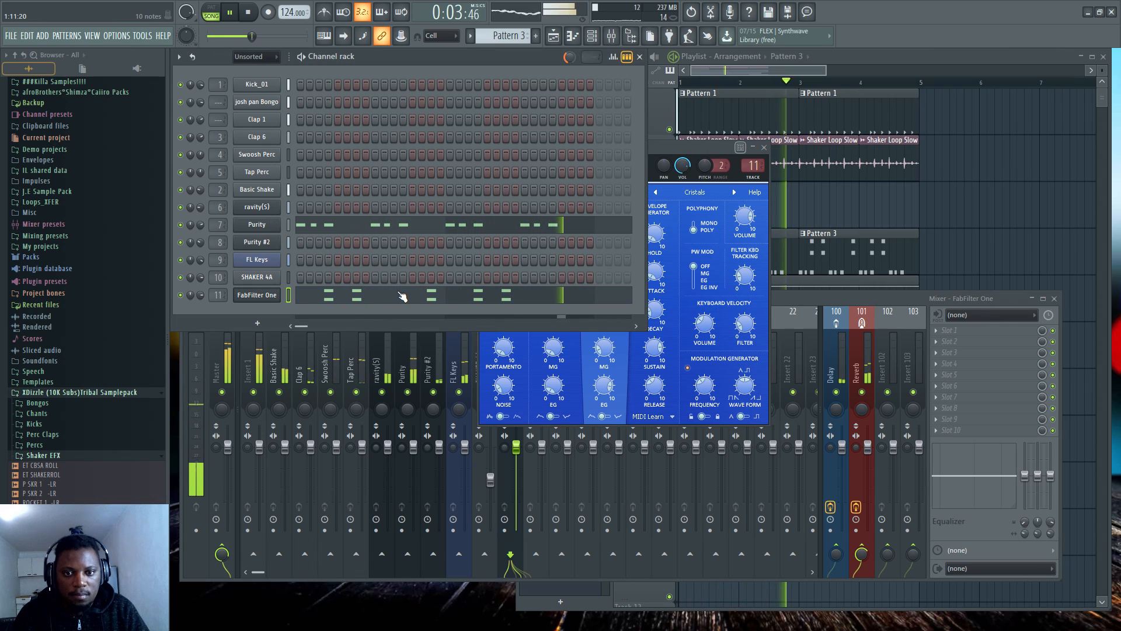
left_click(399, 293)
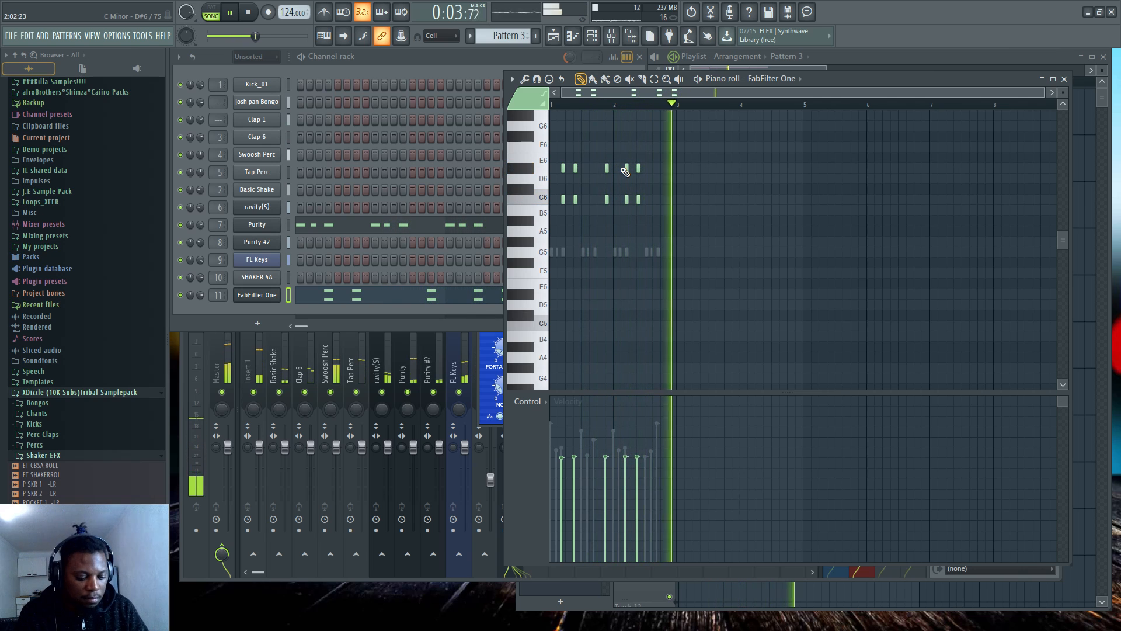
key("ctrl+Down")
left_click_drag(200, 295, 200, 305)
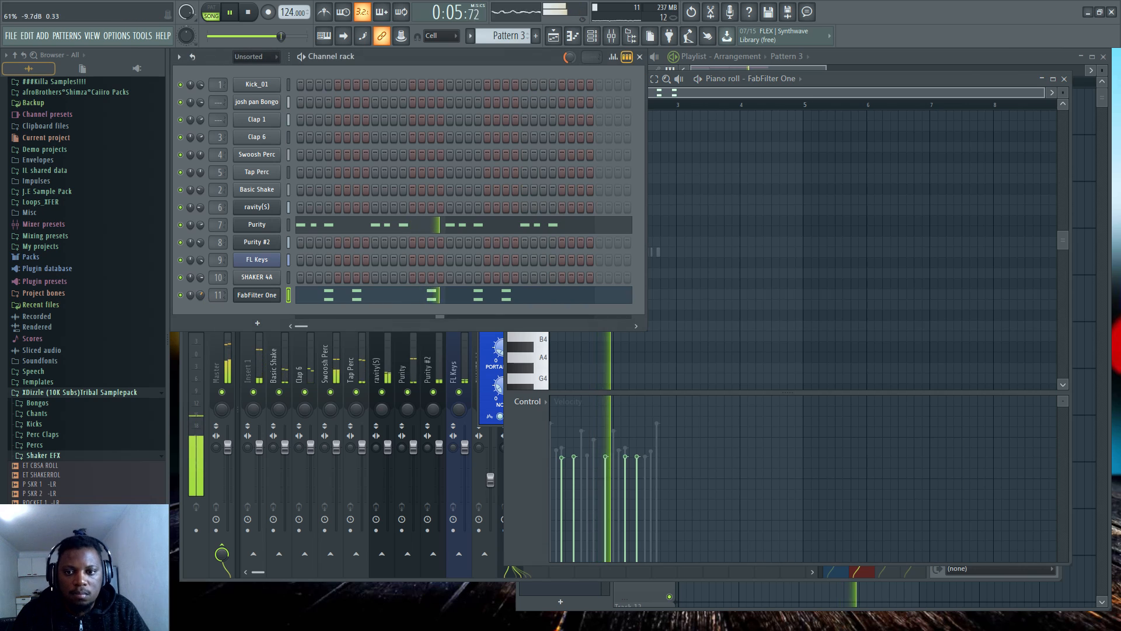
Delete all but the first two FabFilter One stabs, and duplicate those across both bars of the pattern
left_click(884, 85)
scroll(564, 101, "up", 3)
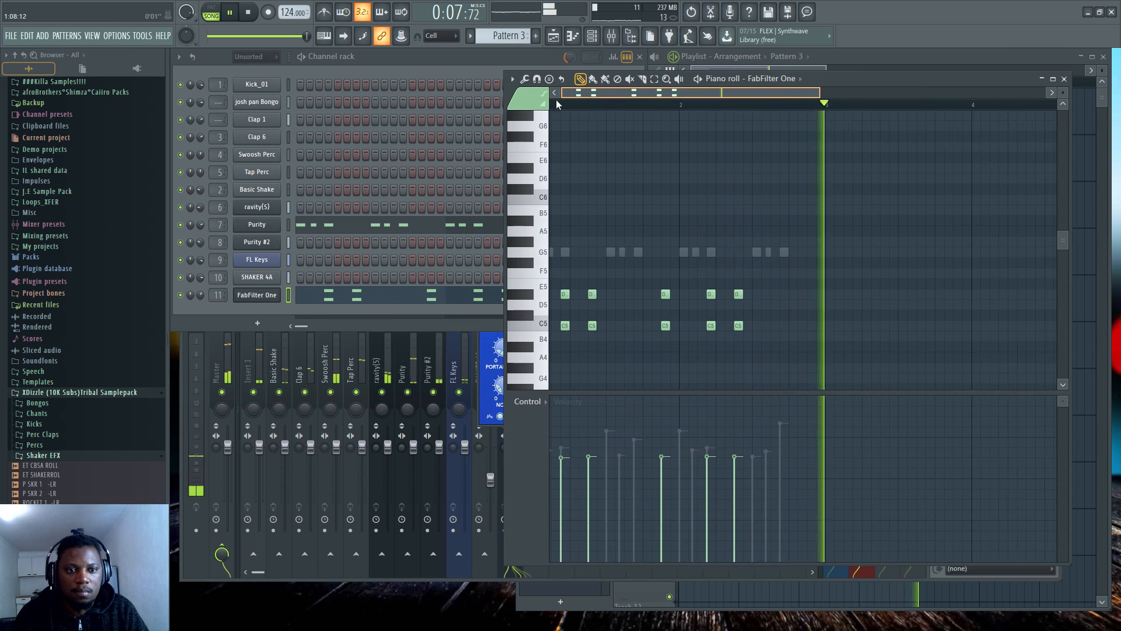
key("space")
right_click(692, 326)
right_click(693, 295)
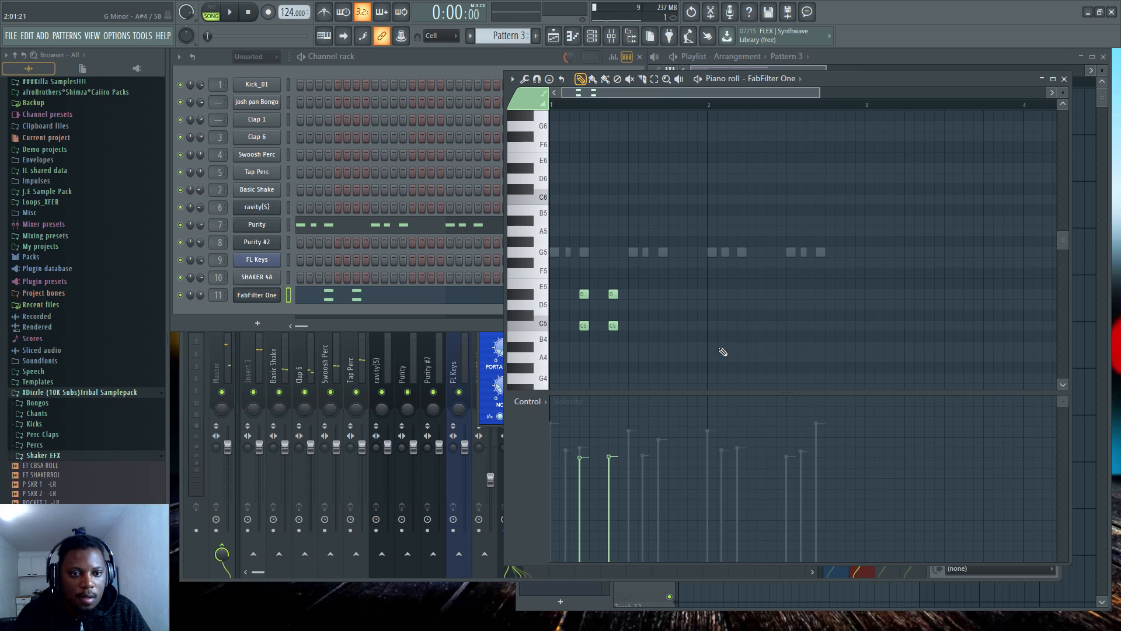
left_click_drag(723, 352, 659, 298)
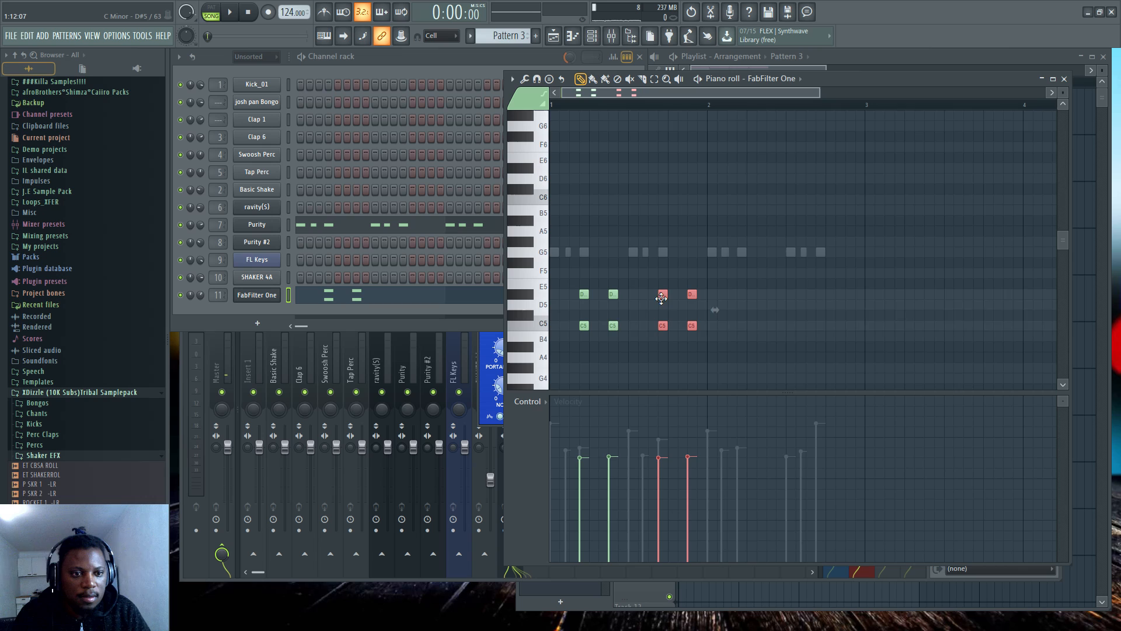
left_click_drag(754, 362, 741, 295)
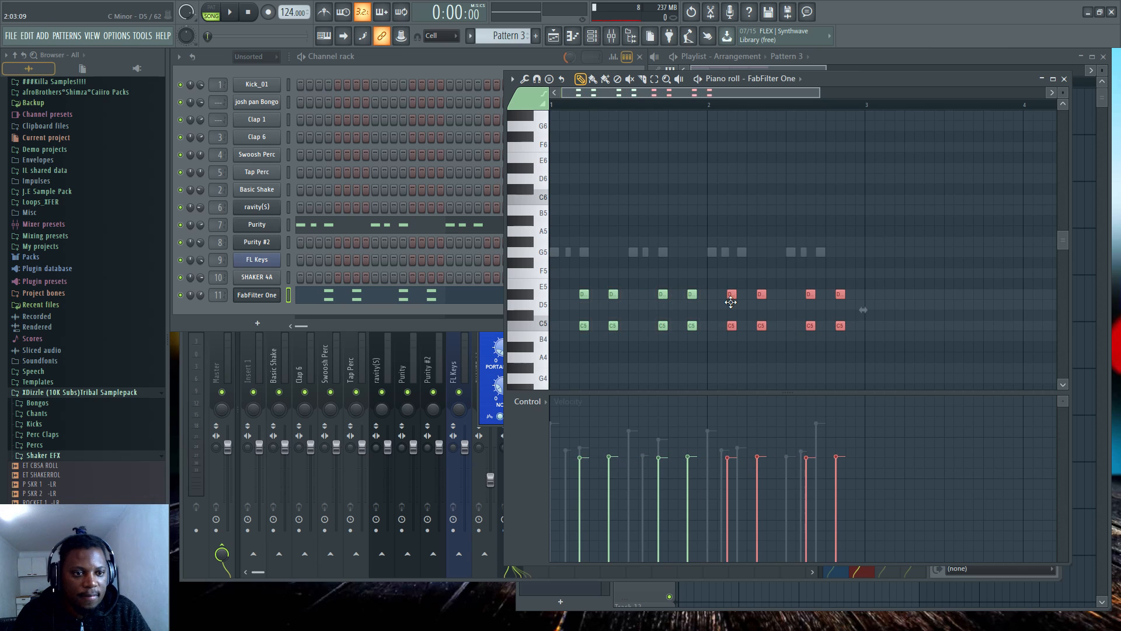
Set the FabFilter One channel volume to about 60% and its filter cutoff to about 92.7 Hz during playback
key("space")
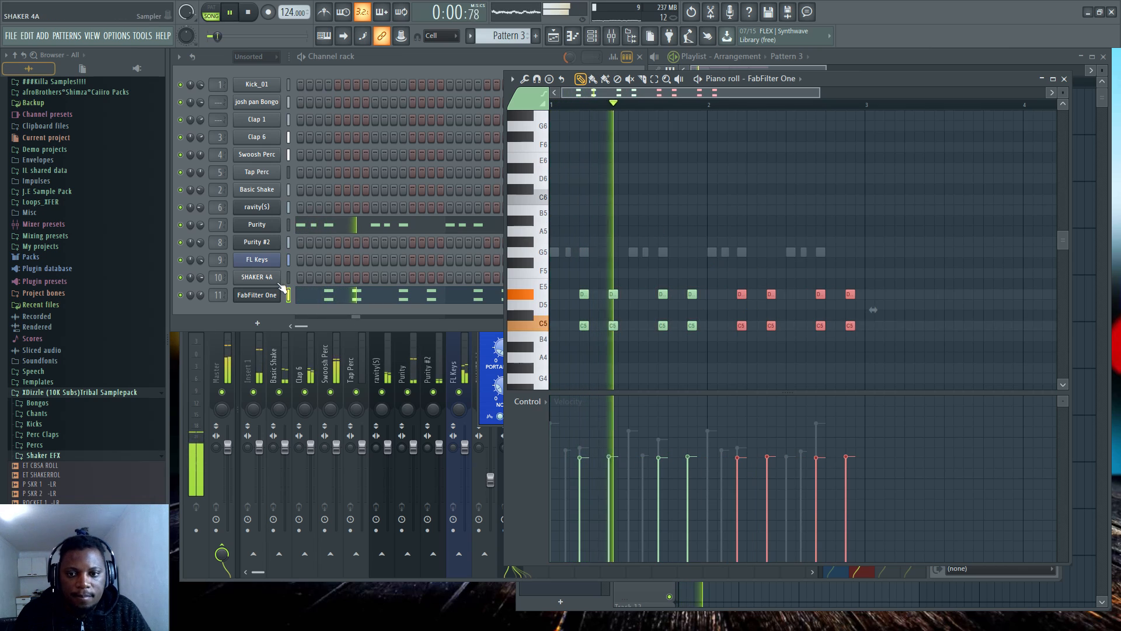
left_click(208, 295)
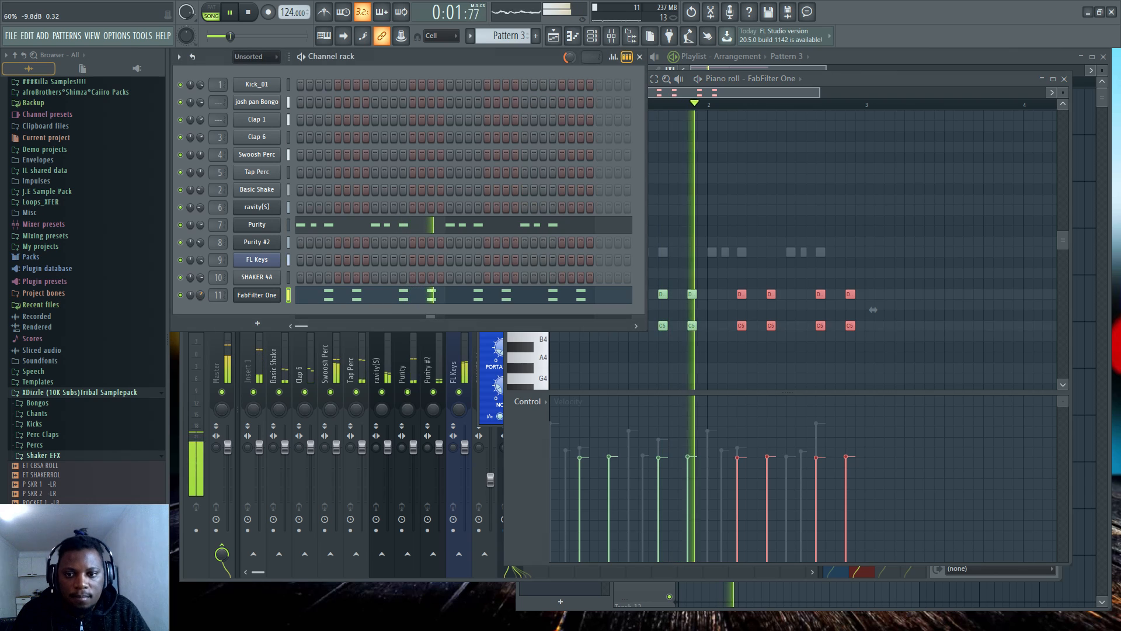
left_click(853, 83)
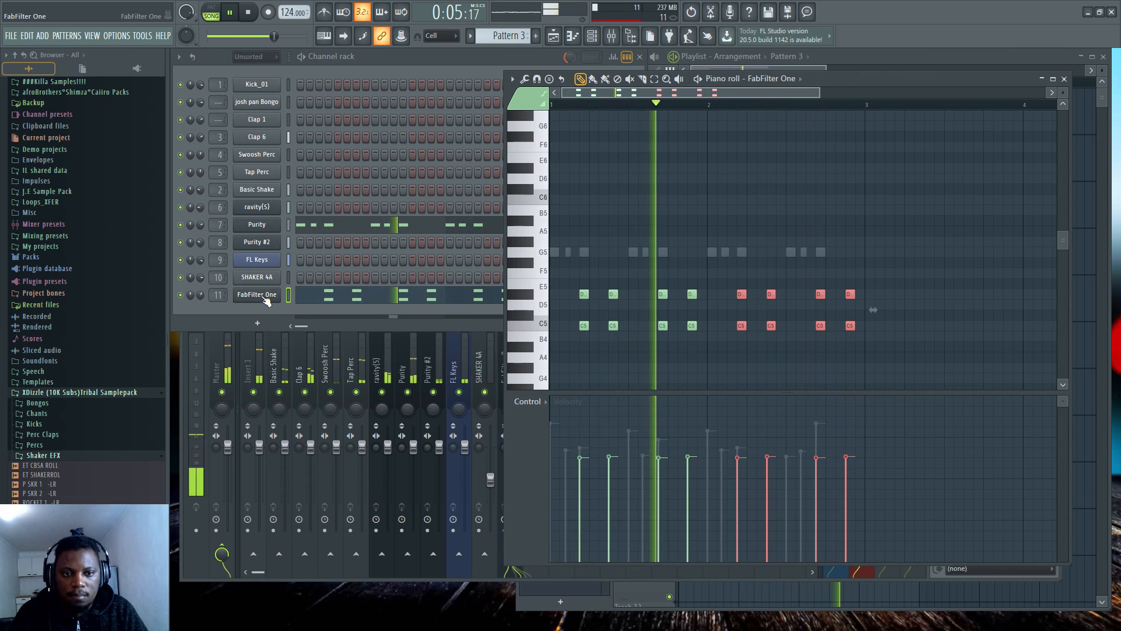
left_click(257, 296)
left_click_drag(605, 234, 596, 243)
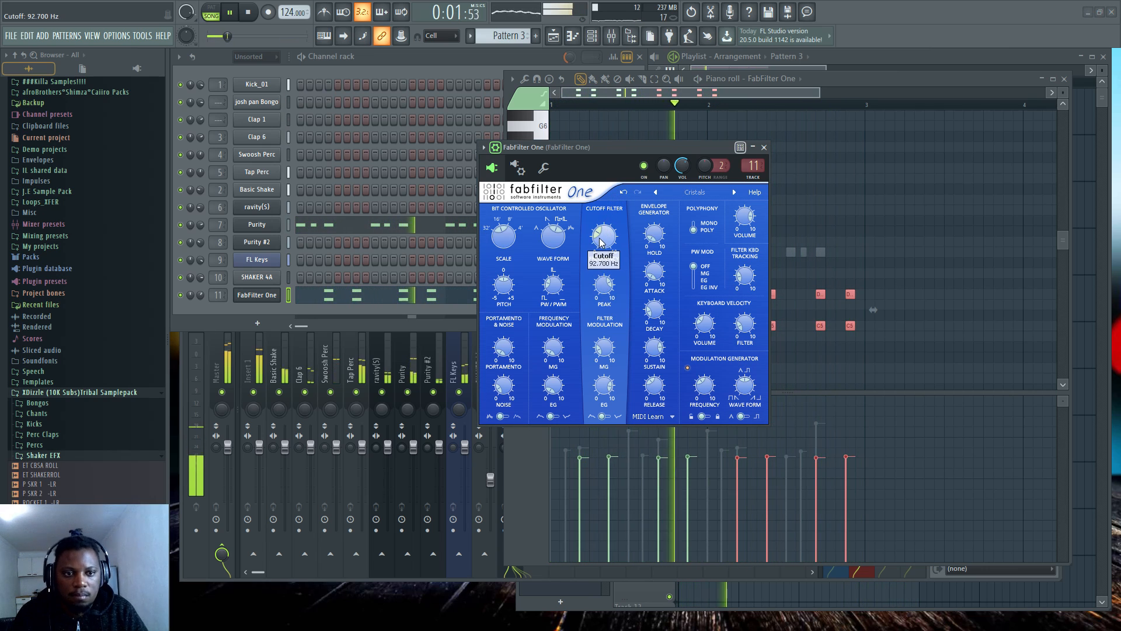
left_click(201, 297)
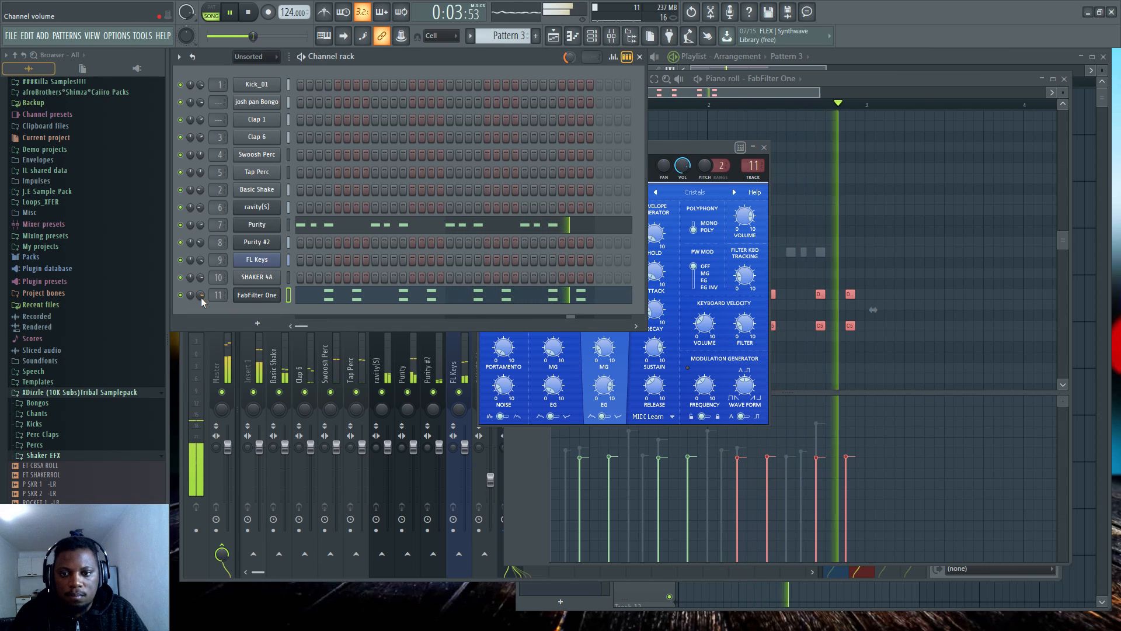
Add another Purity instrument channel and move its plugin window up, clear of the mixer
left_click(257, 323)
mouse_move(253, 410)
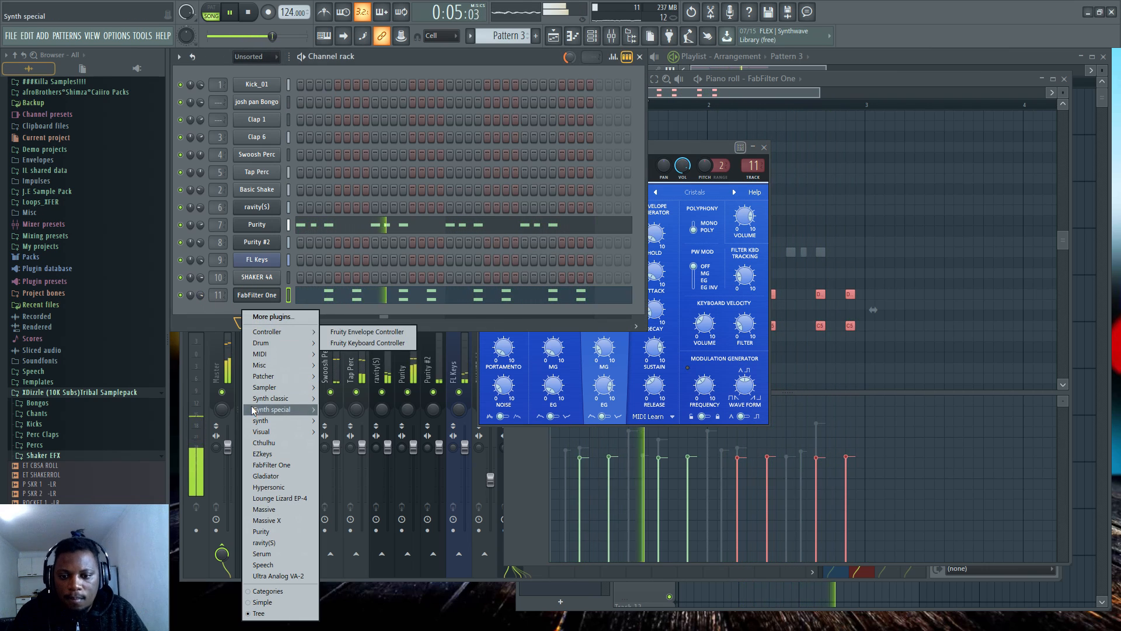
left_click(261, 531)
left_click_drag(491, 223, 571, 140)
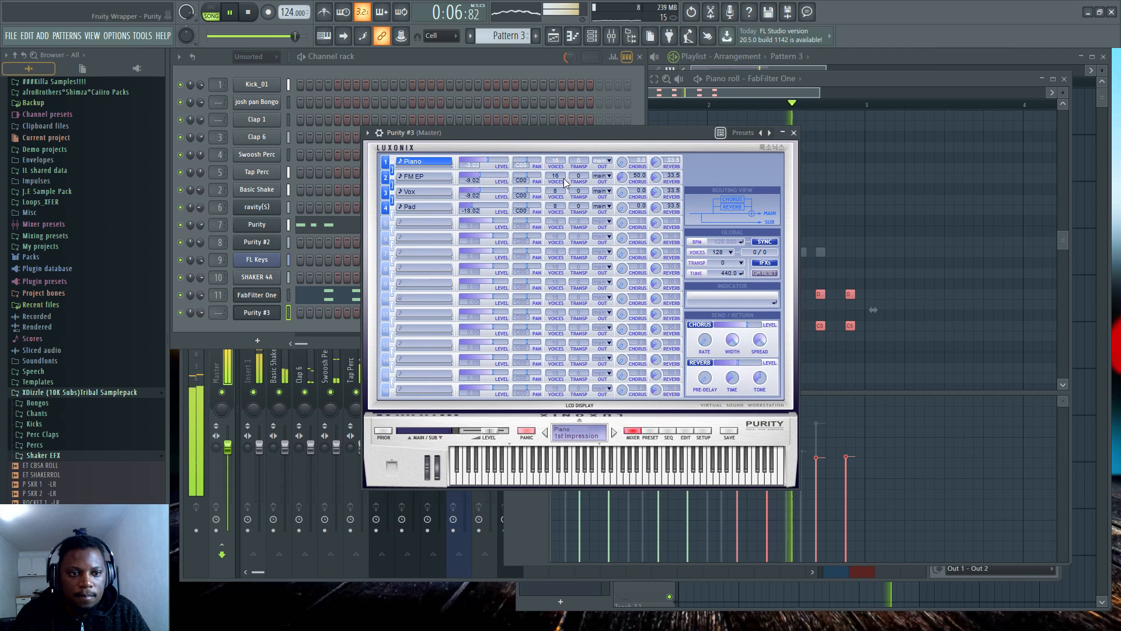
Load the Bleepy preset from the Fast Synth category in Purity #3 and adjust its channel volume during playback
left_click(653, 432)
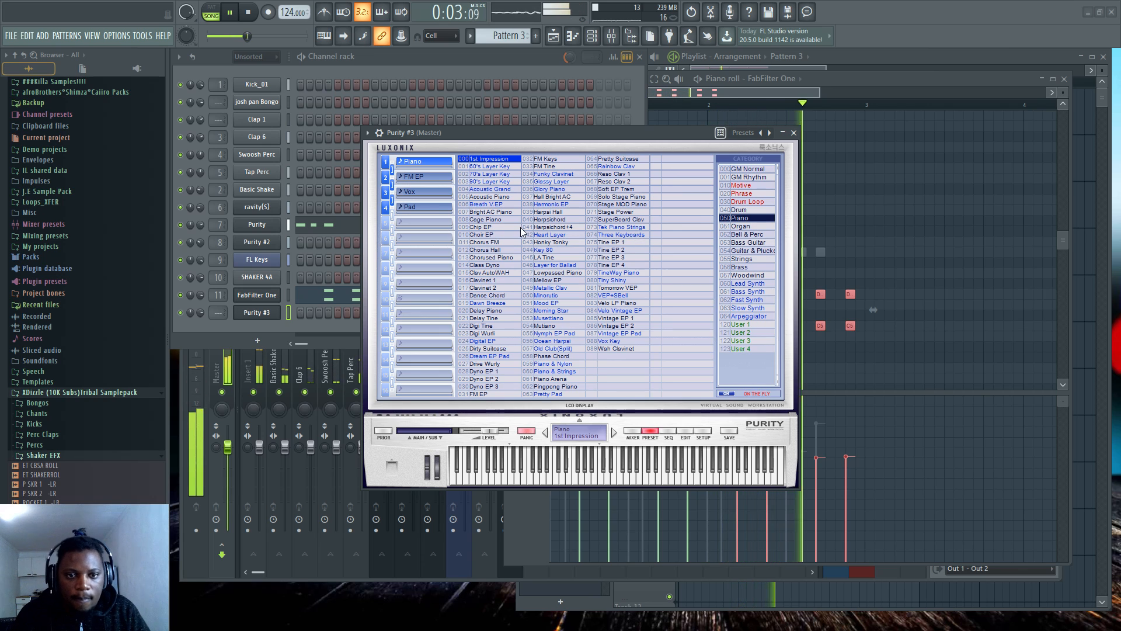
left_click(747, 300)
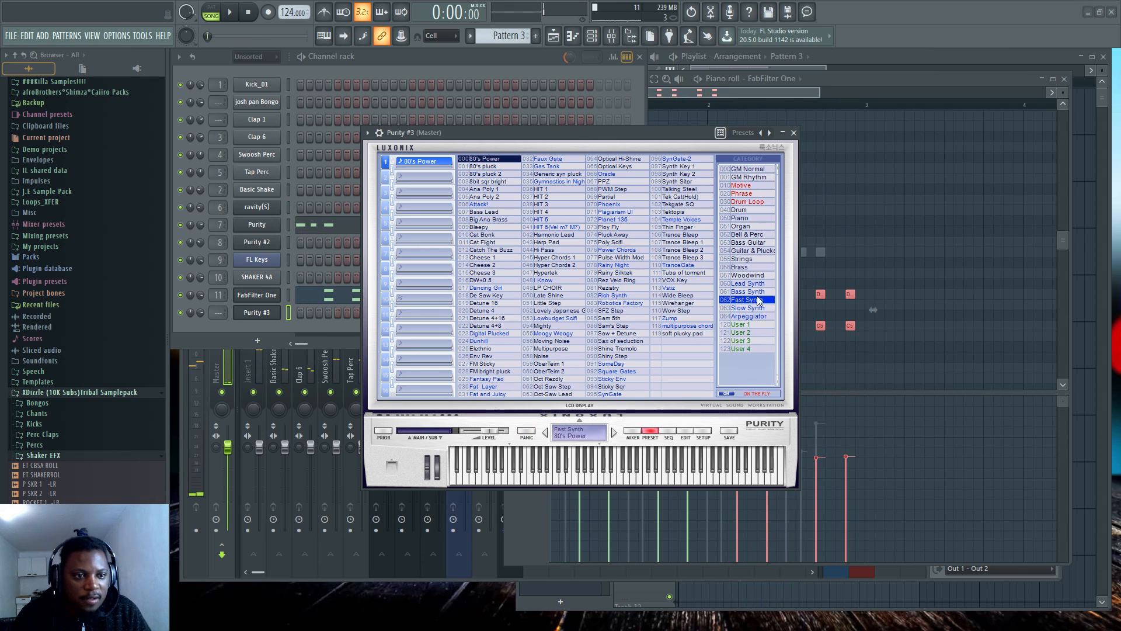
left_click(479, 227)
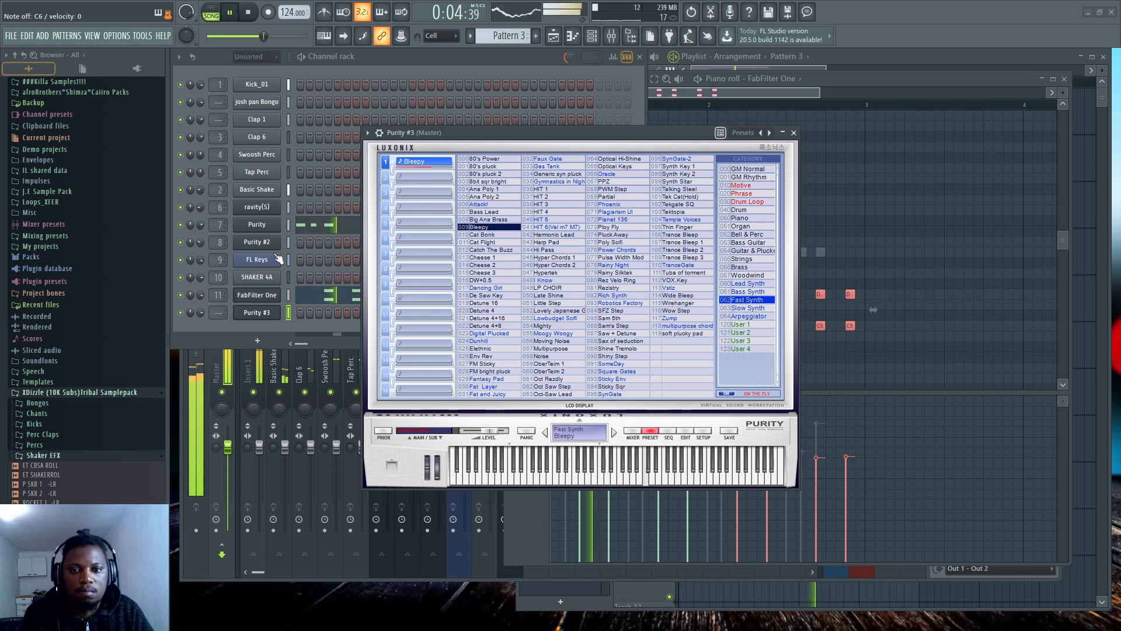
left_click(201, 318)
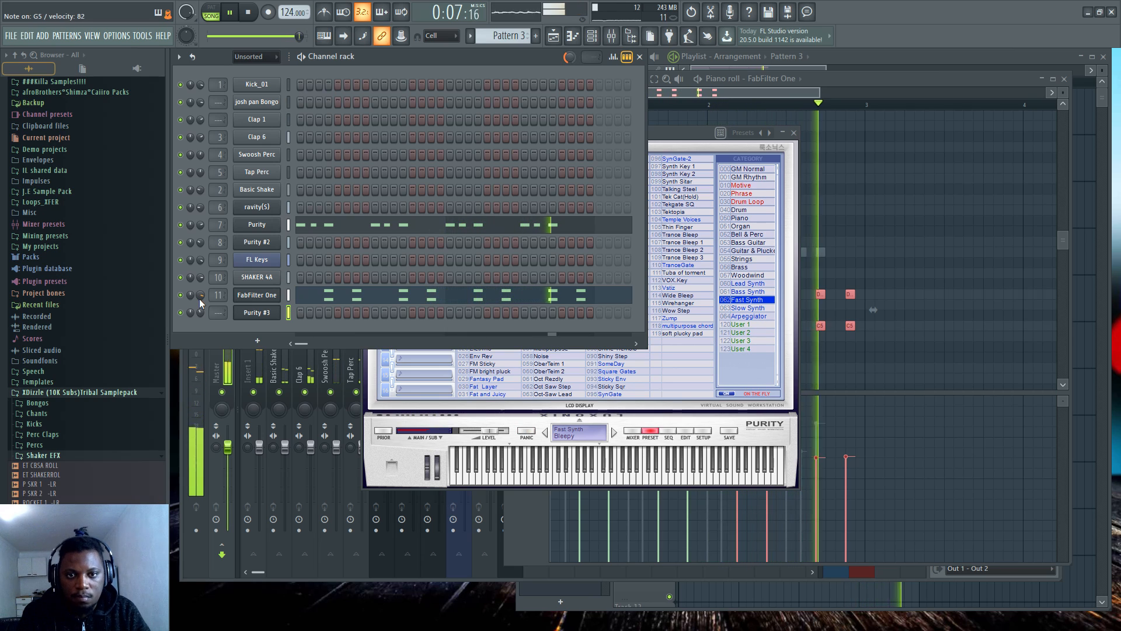
Record a two-bar melody on Purity #3 in Pattern 3, mostly on G5 with a C6 starting each bar
key("space")
key("r")
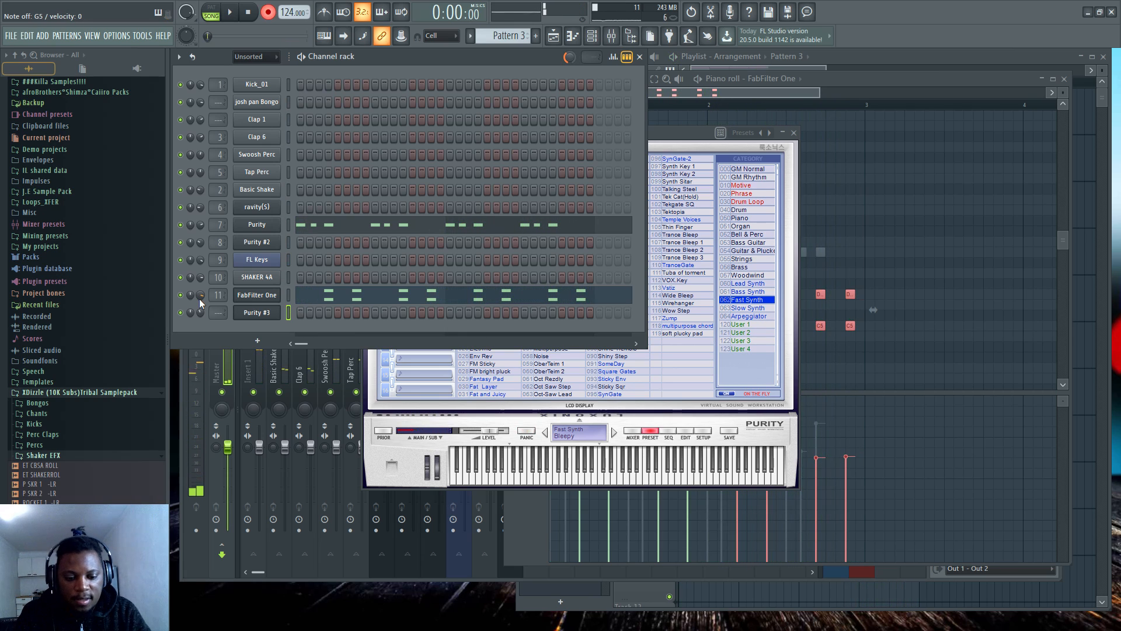
key("space")
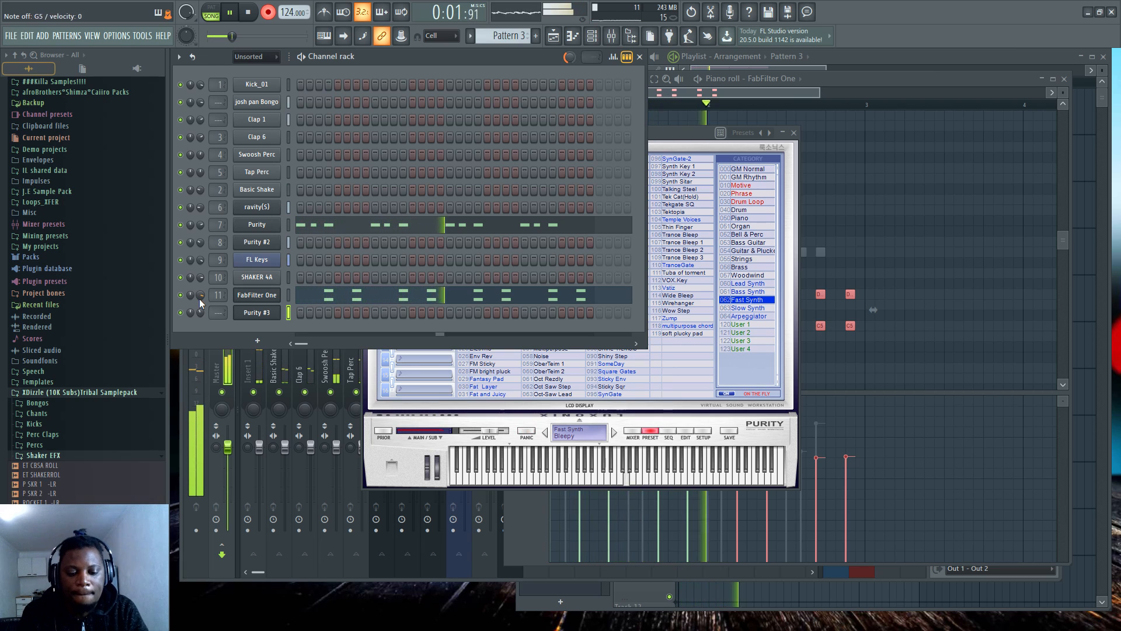
key("space")
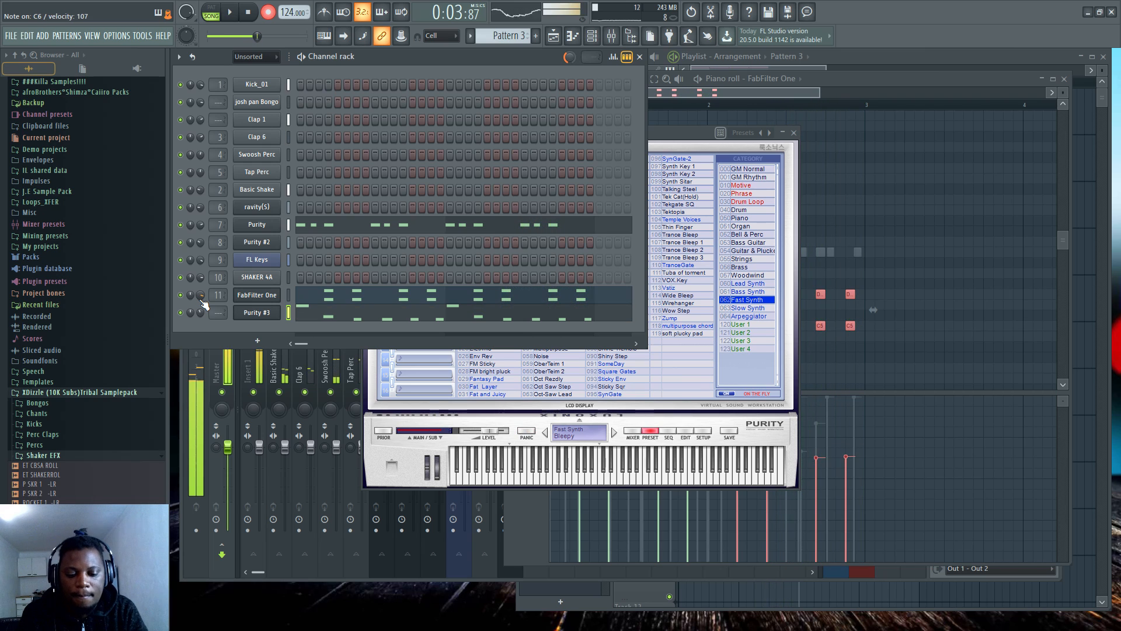
key("r")
Quantize the recorded Purity #3 notes with the current quantizer settings and lower the channel's volume while the song plays
left_click(413, 312)
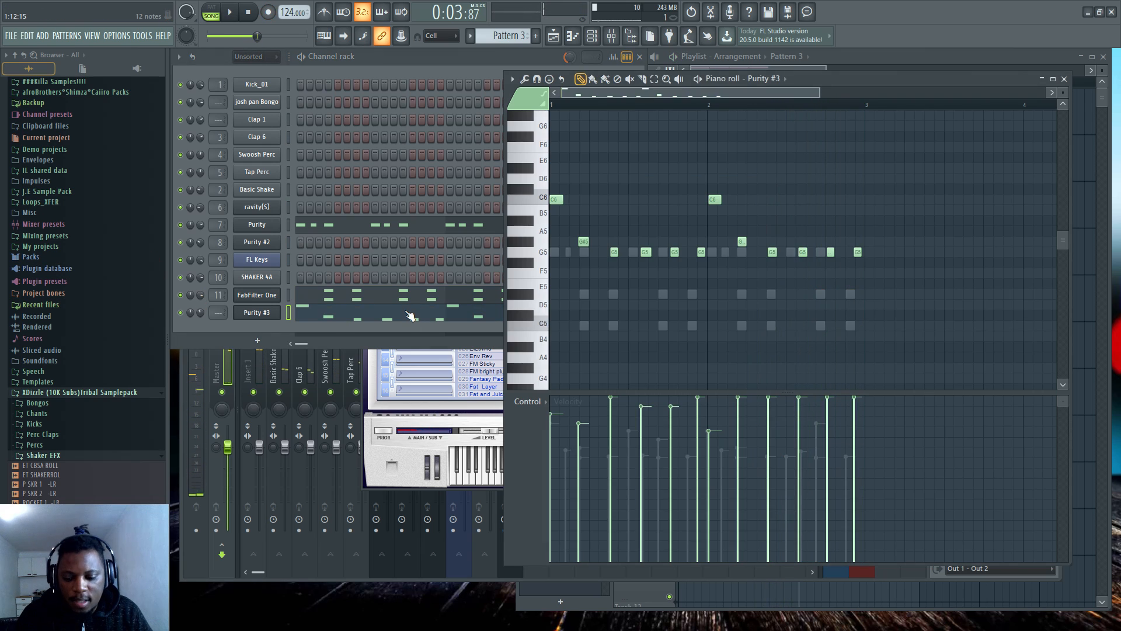
key("alt+q")
key("Return")
key("space")
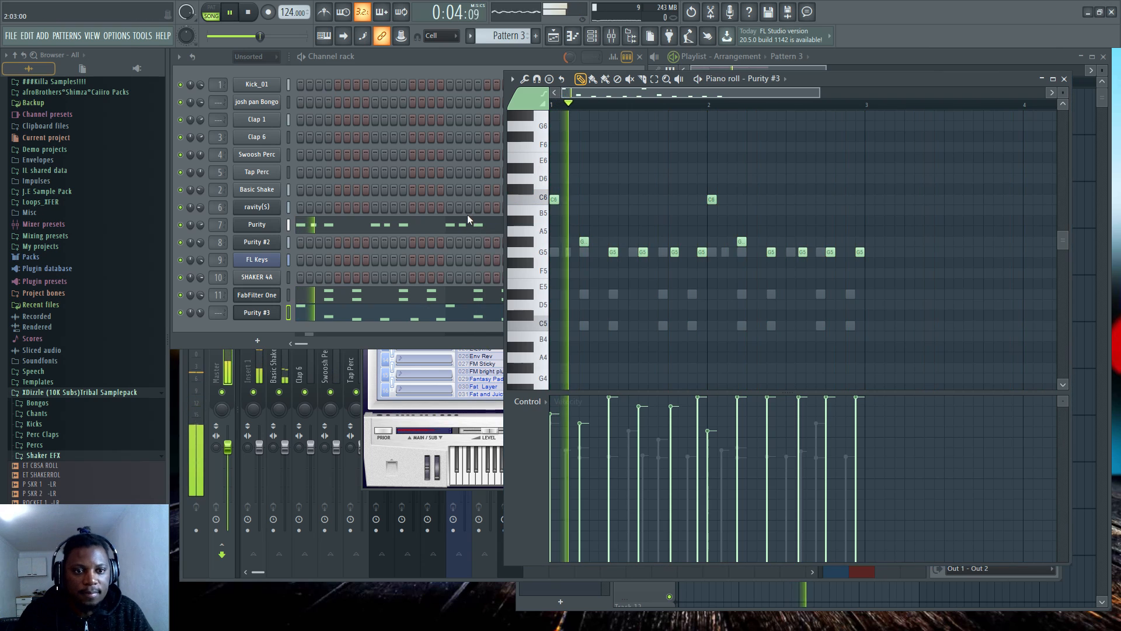
left_click_drag(201, 312, 201, 340)
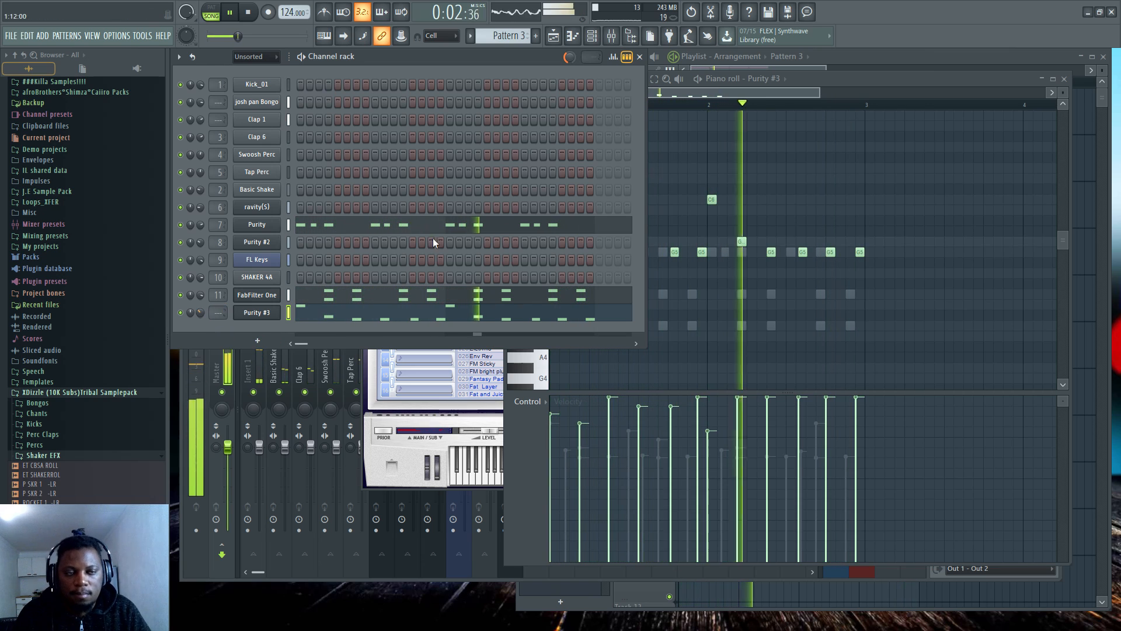
left_click(857, 58)
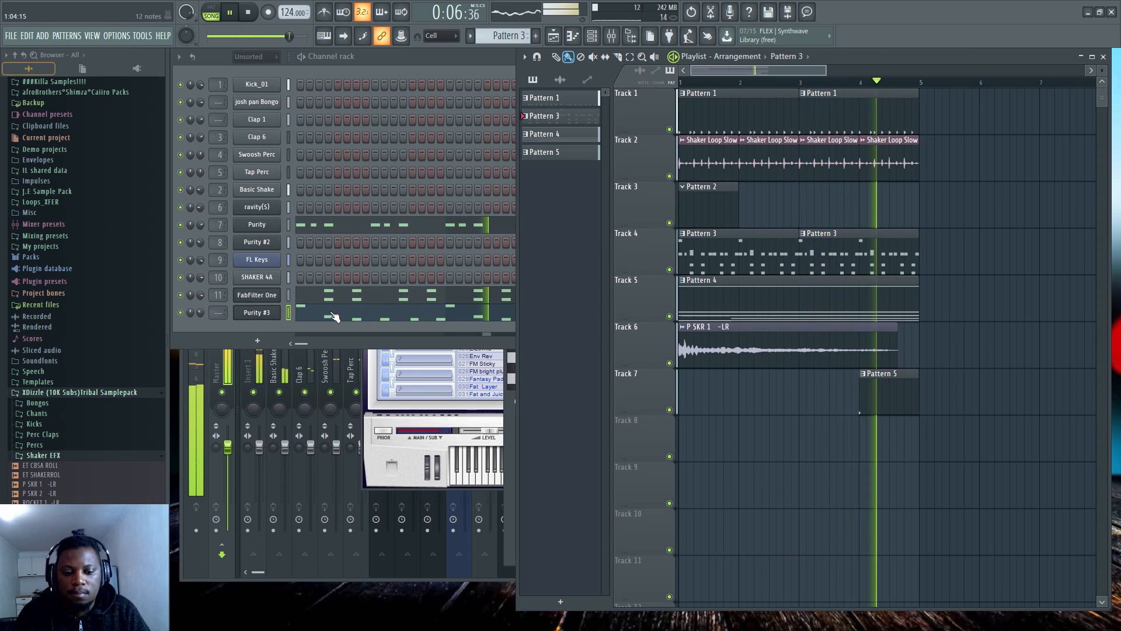
Cut the Purity #3 notes out of Pattern 3 and paste them into the new Pattern 6
key("space")
left_click(289, 319)
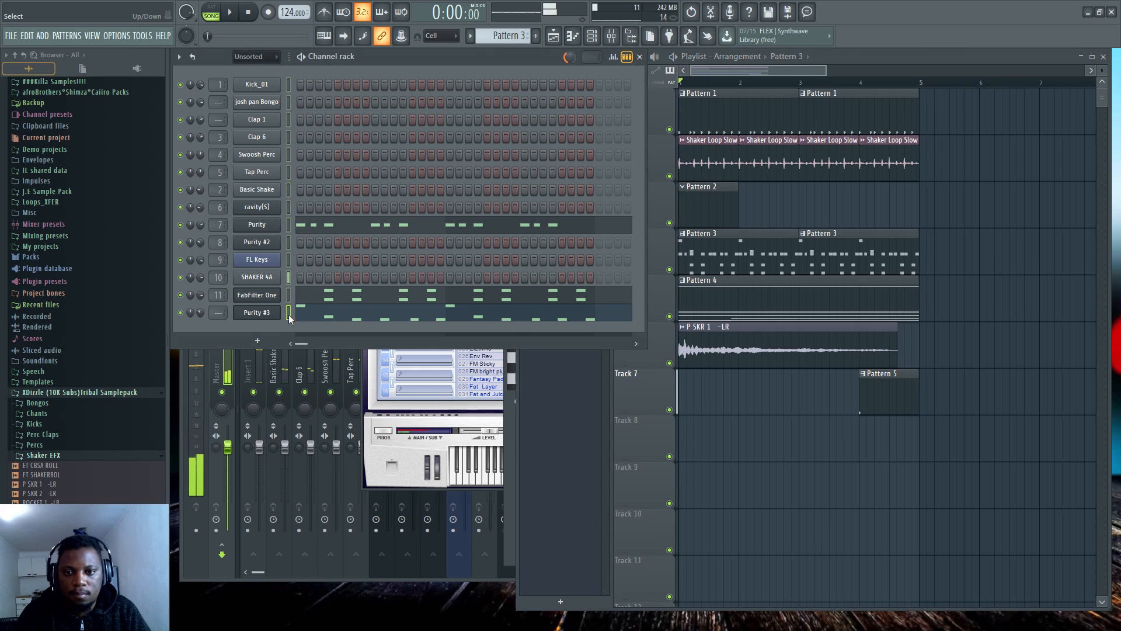
key("ctrl+x")
key("KP_Add")
key("KP_Add")
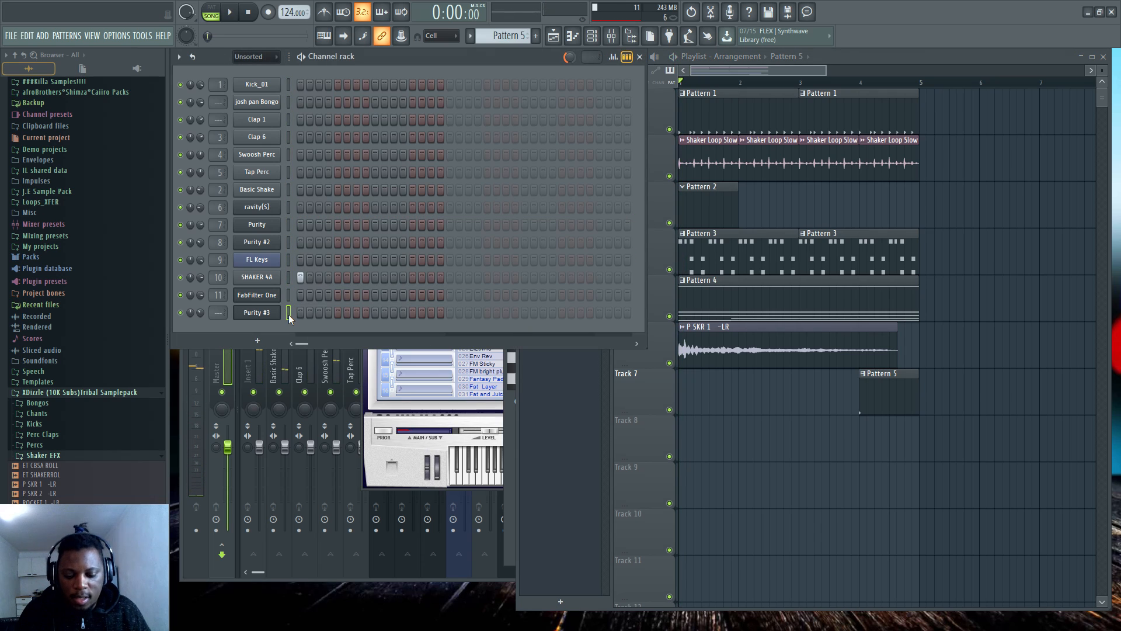
key("ctrl+v")
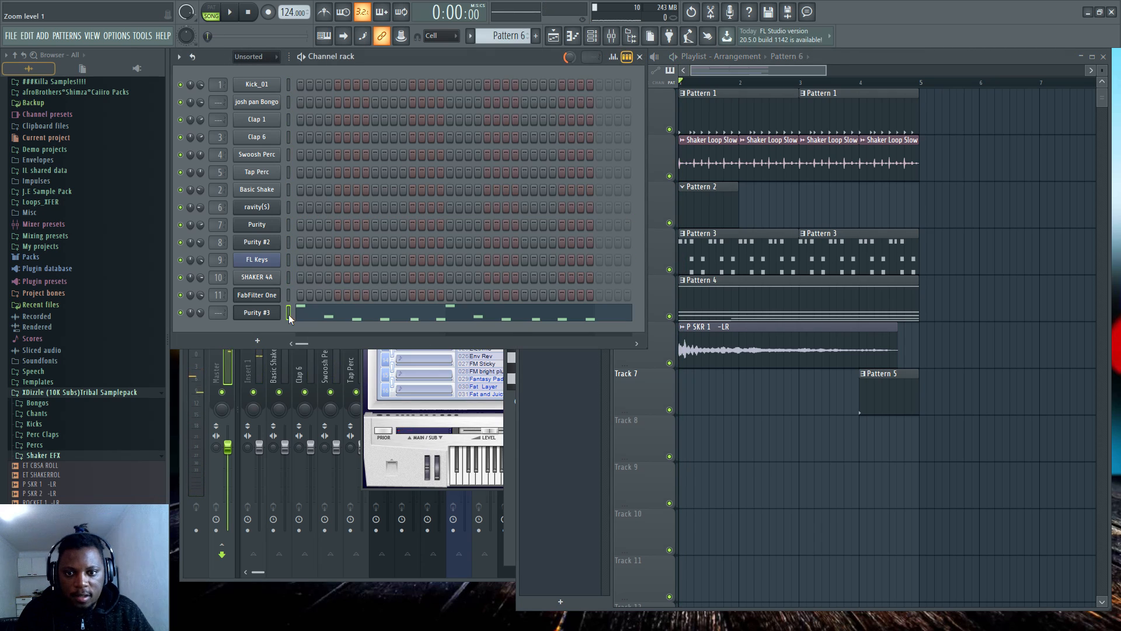
Place two Pattern 6 clips on Track 8 at bars 1 and 3, and adjust the Purity #3 volume during playback
left_click(680, 448)
left_click(873, 445)
key("space")
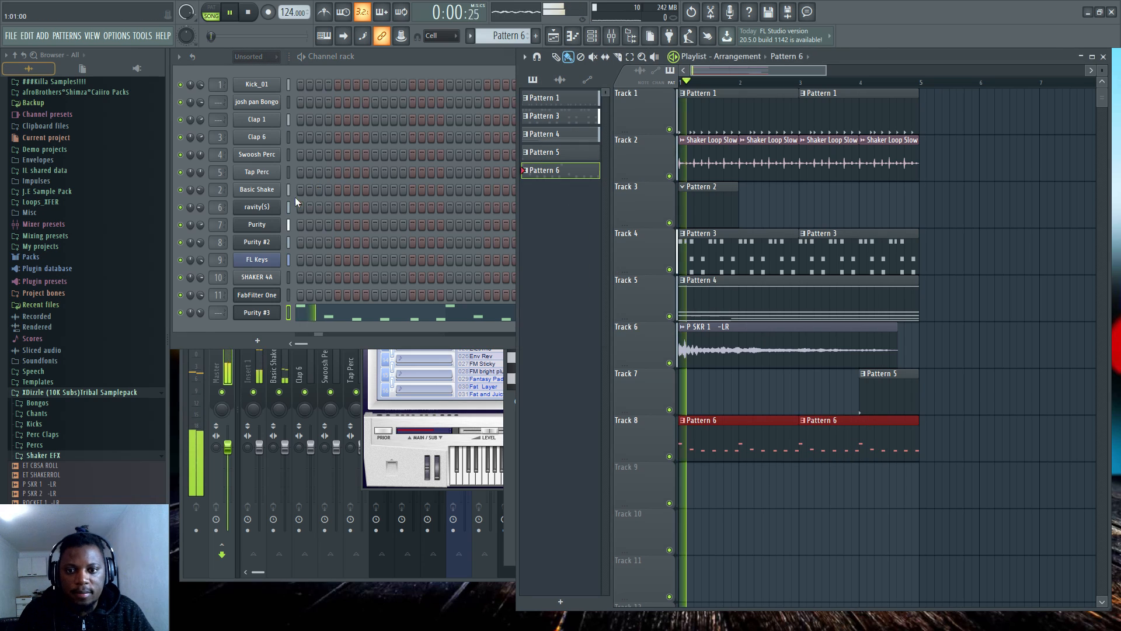
left_click(199, 325)
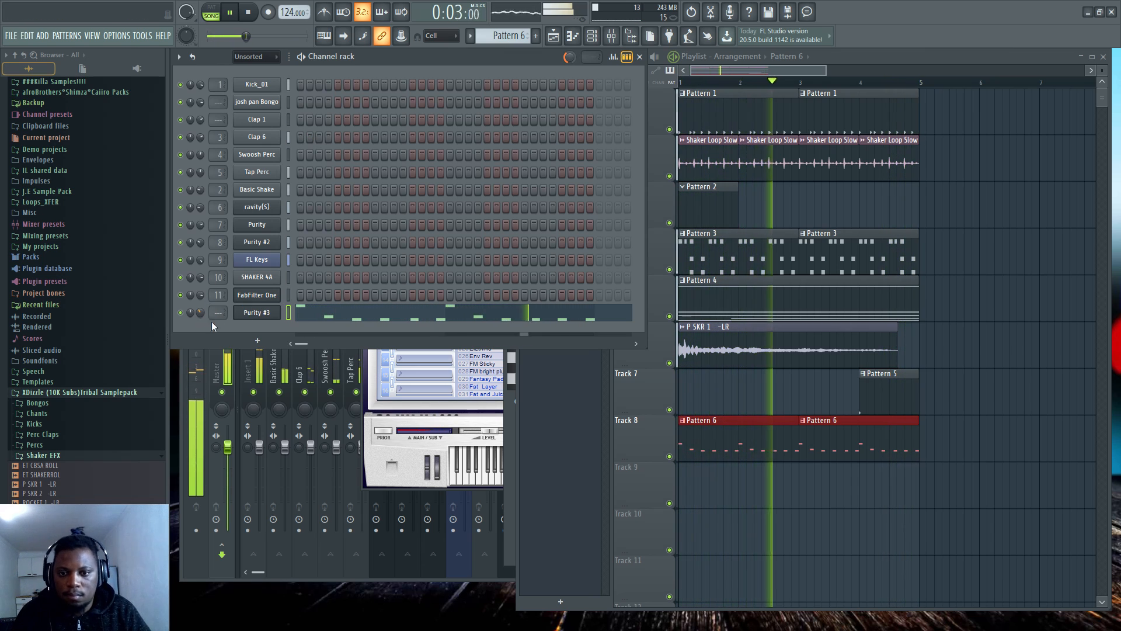
Add another Purity instrument channel and show its Fast Synth preset category
left_click(257, 341)
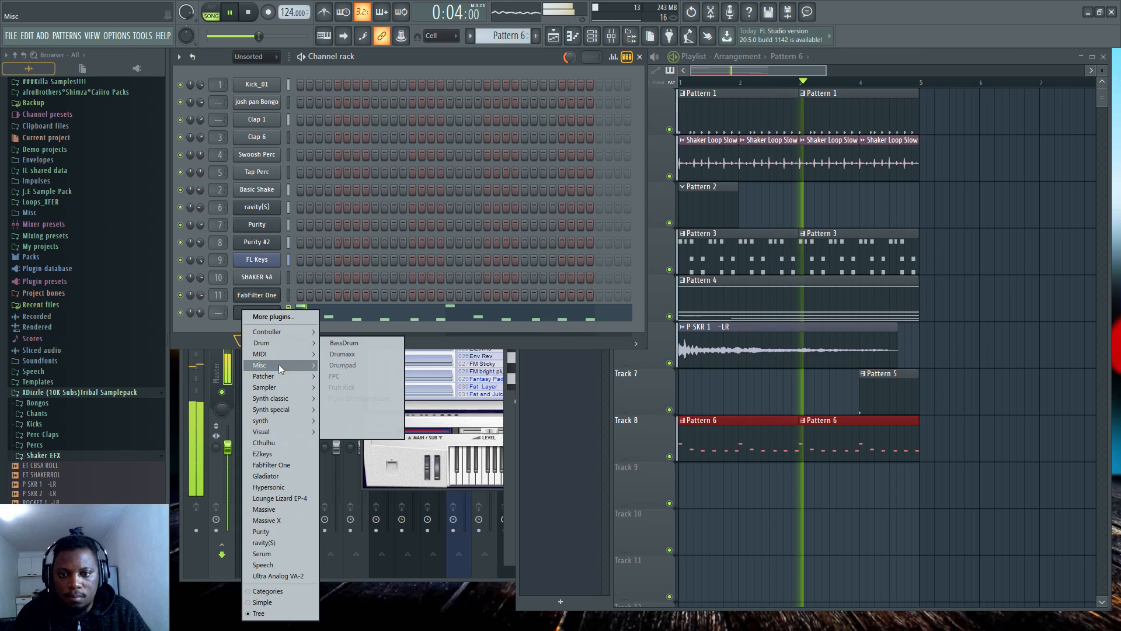
left_click(283, 531)
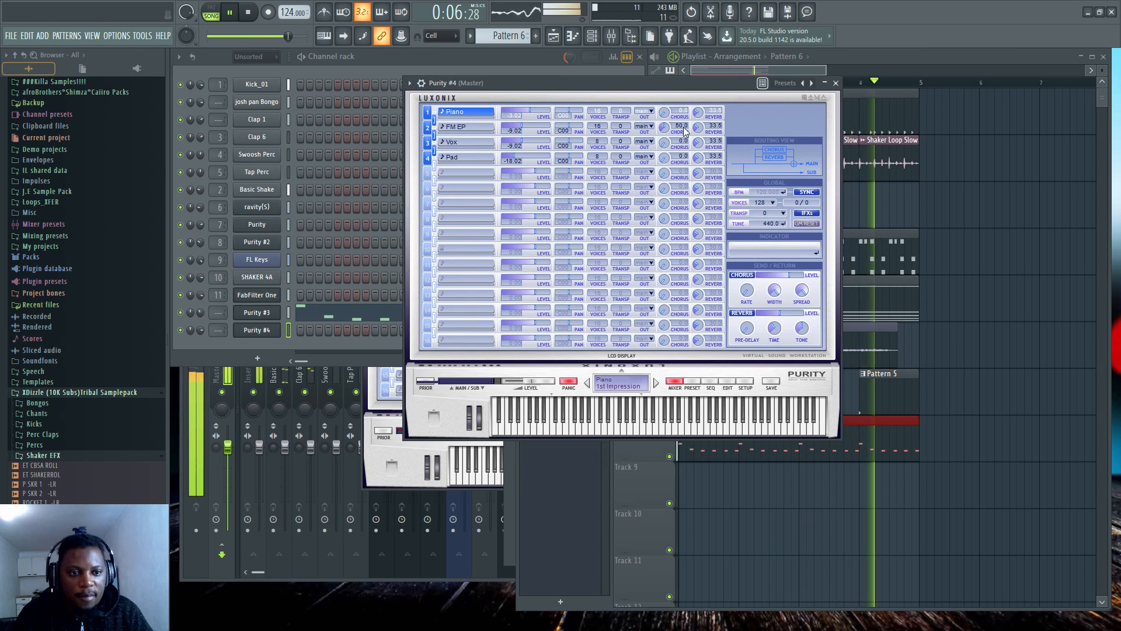
left_click(693, 380)
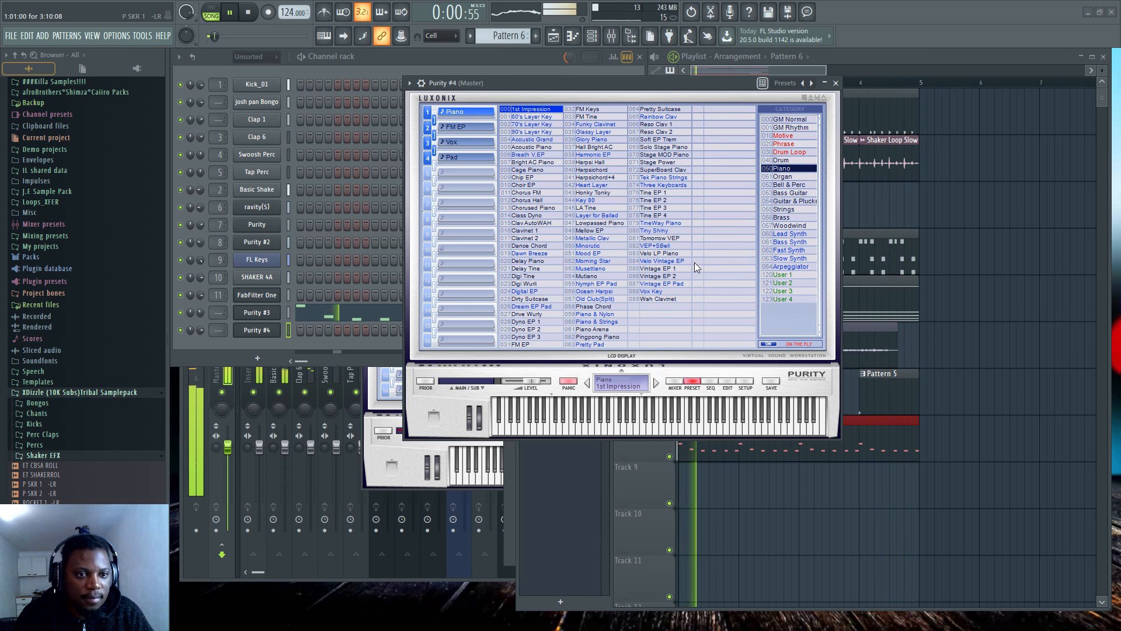
left_click(789, 250)
Audition Fast Synth presets such as Catch The Buzz, Cheese 2 and Hyper Chords 1, load LP CHOIR, and adjust the Purity #4 volume
left_click(527, 238)
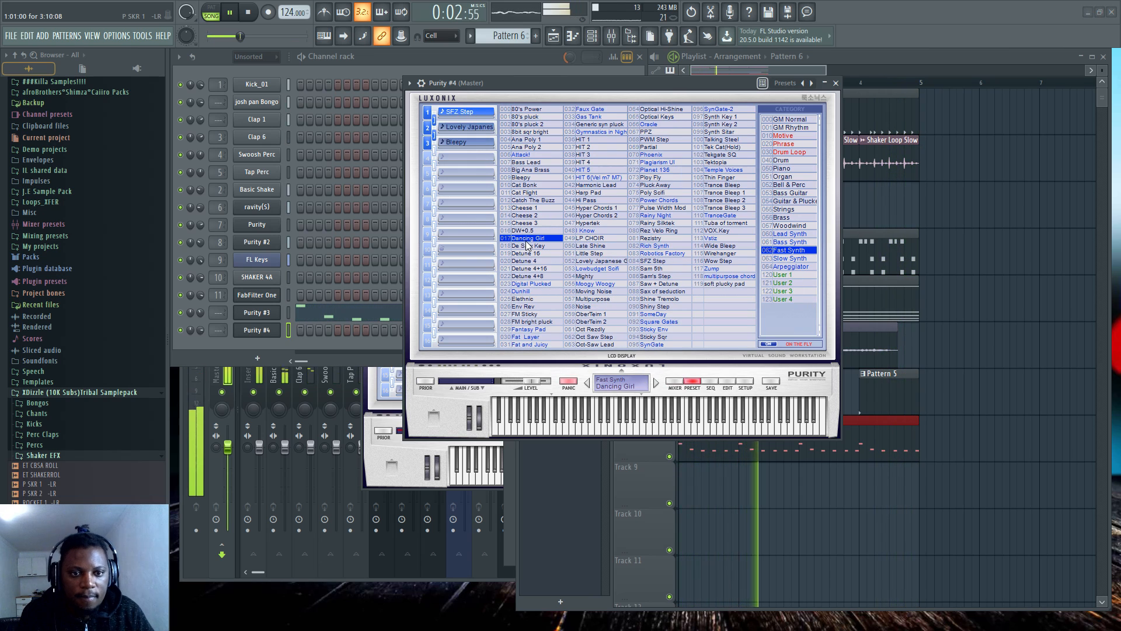
left_click(526, 185)
left_click(532, 200)
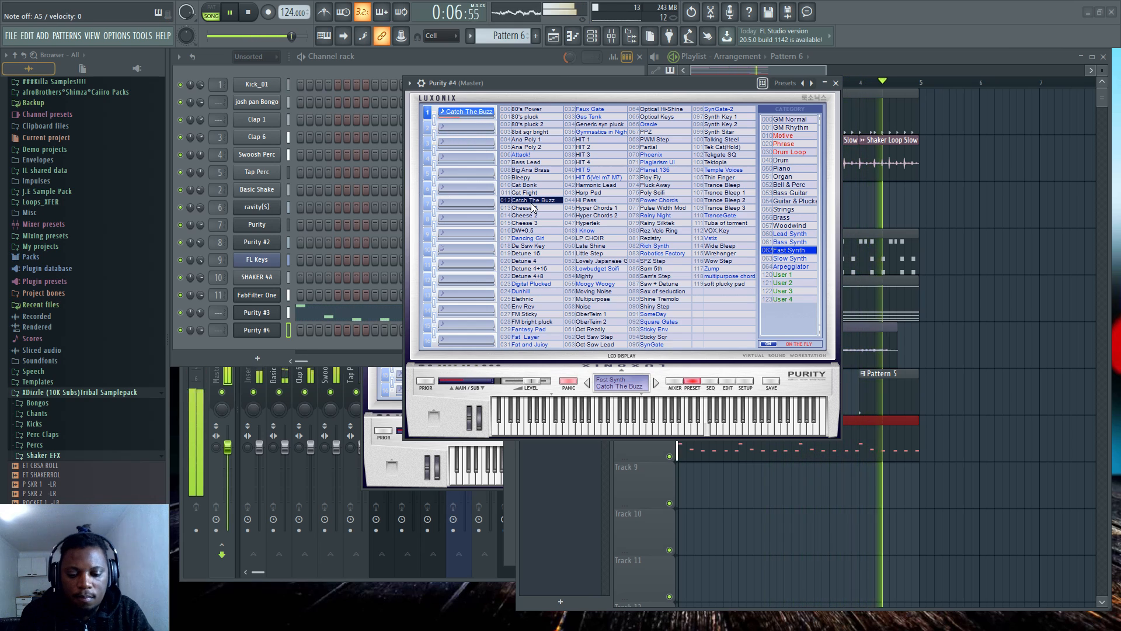
left_click(535, 216)
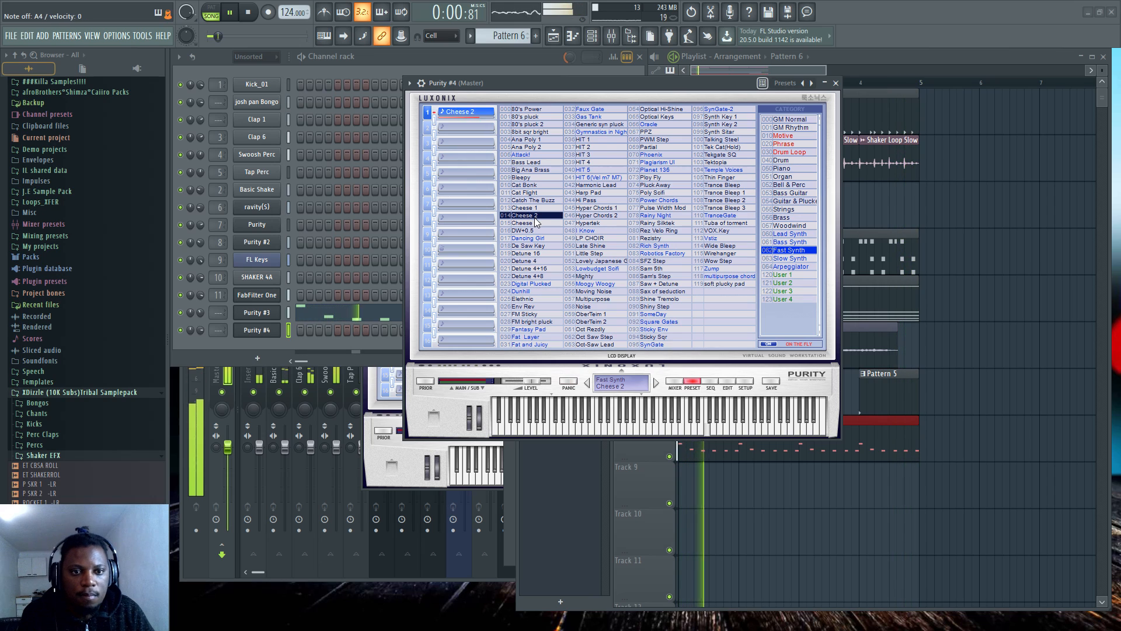
key("Right")
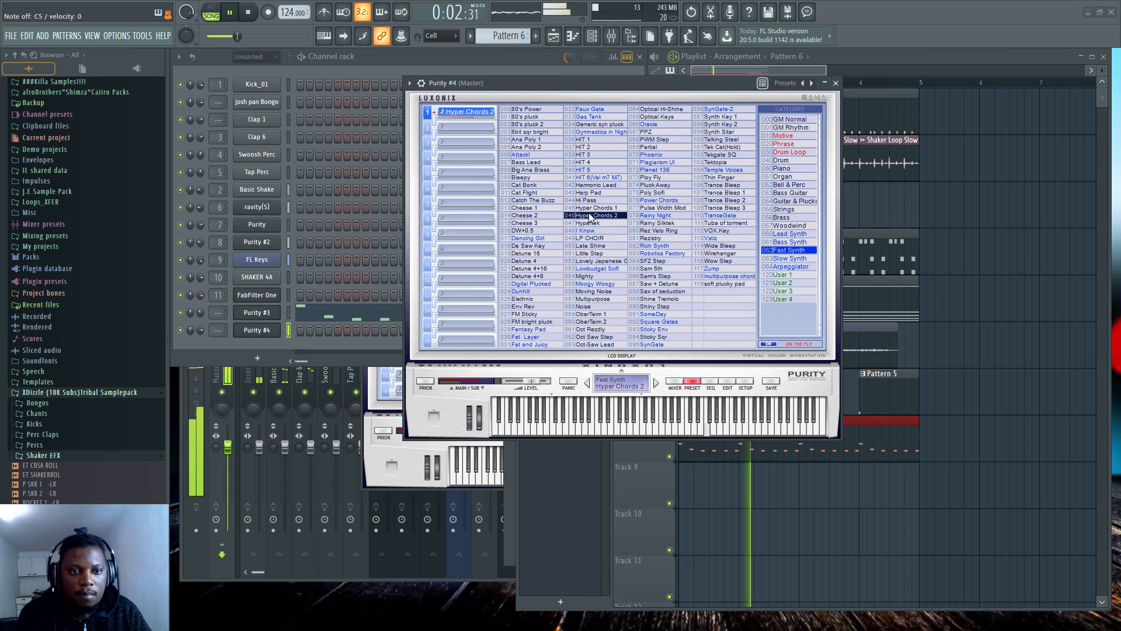
left_click(536, 254)
left_click(601, 209)
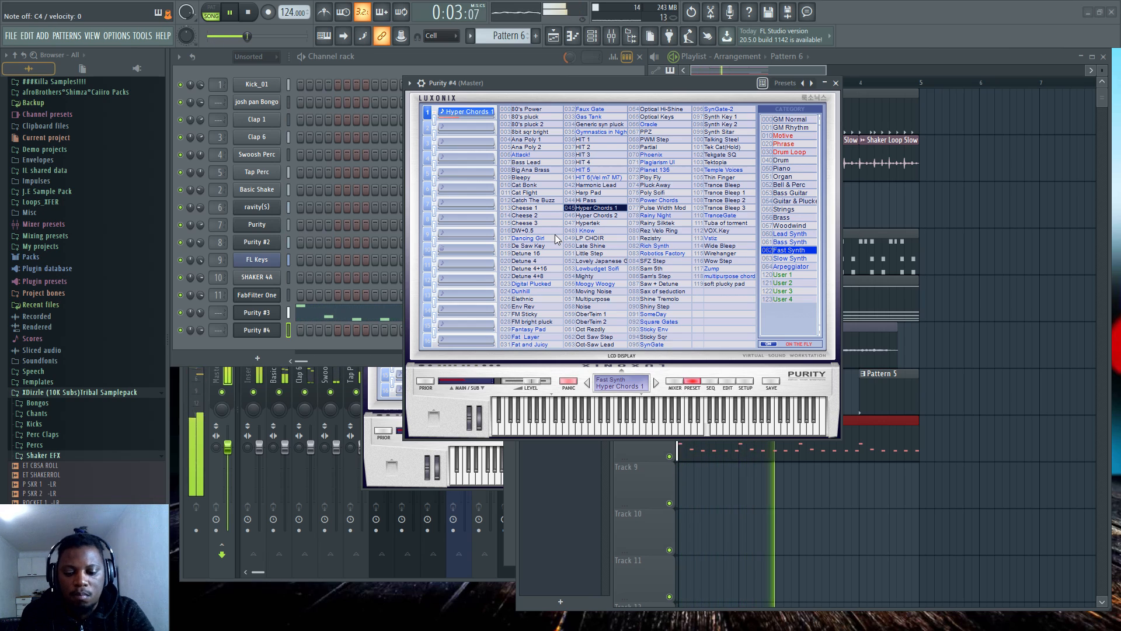
left_click(605, 238)
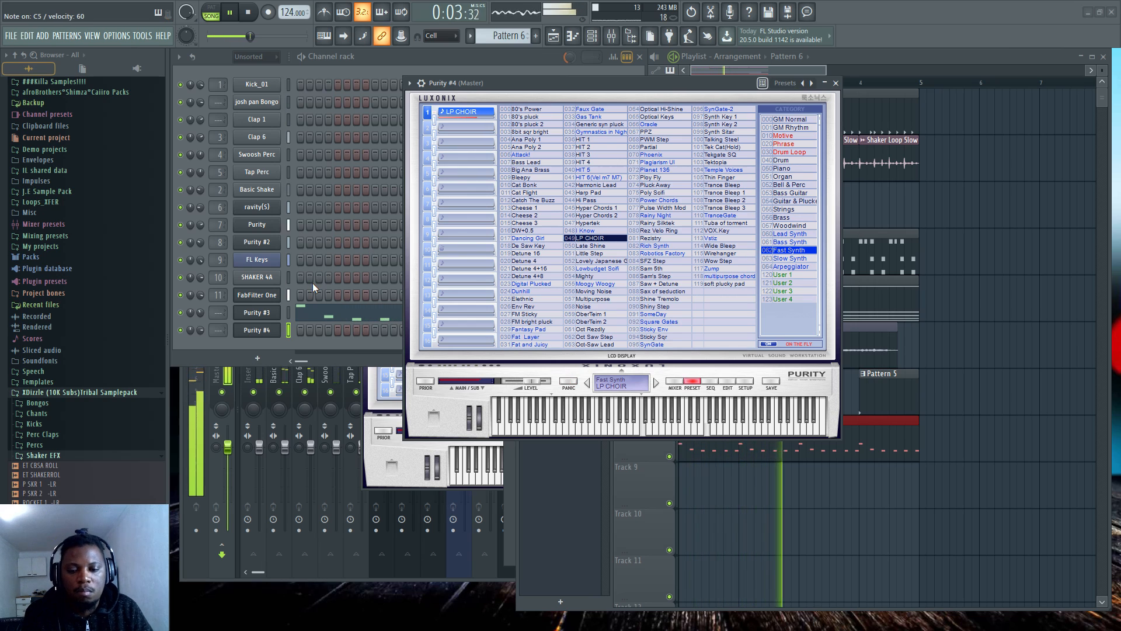
left_click(200, 329)
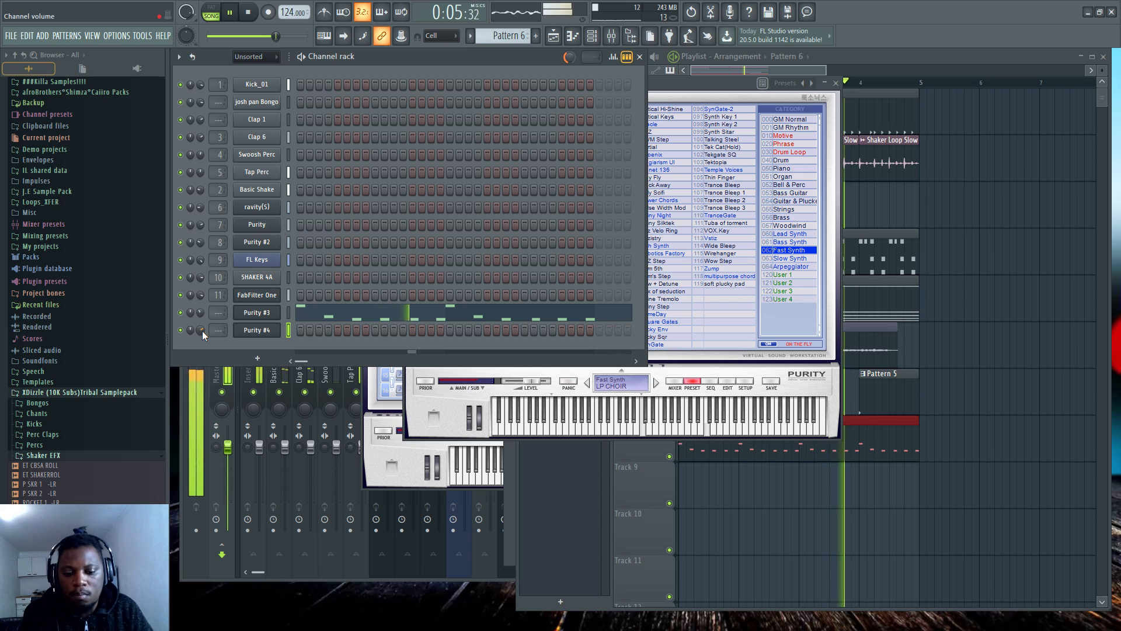
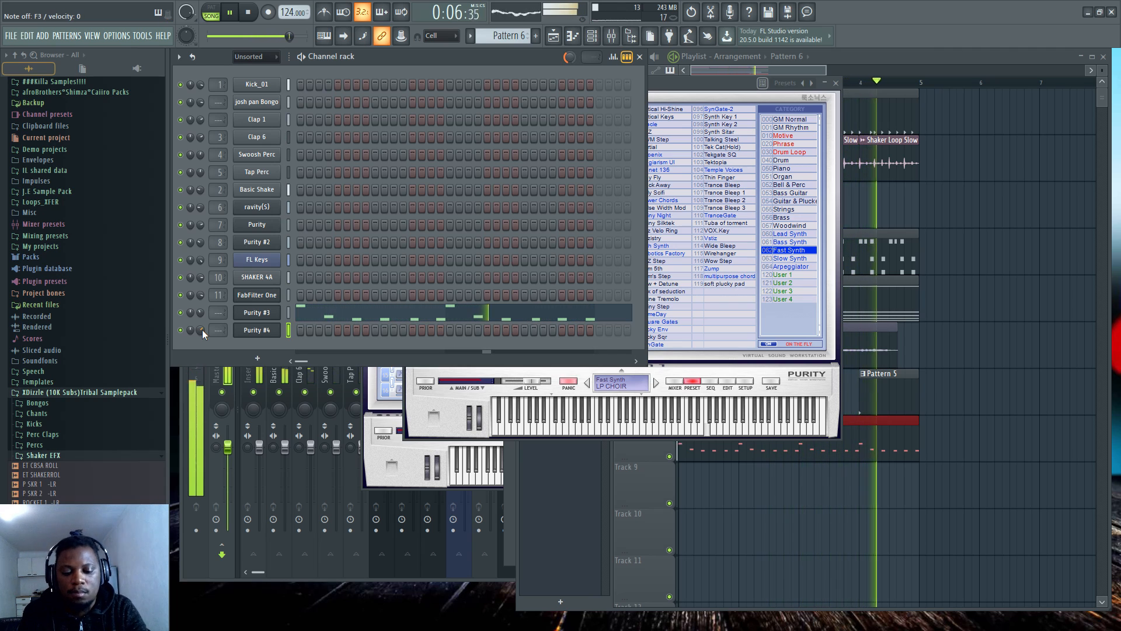
Create Pattern 7 and record four long, sustained notes on Purity #4 over the playing song
key("space")
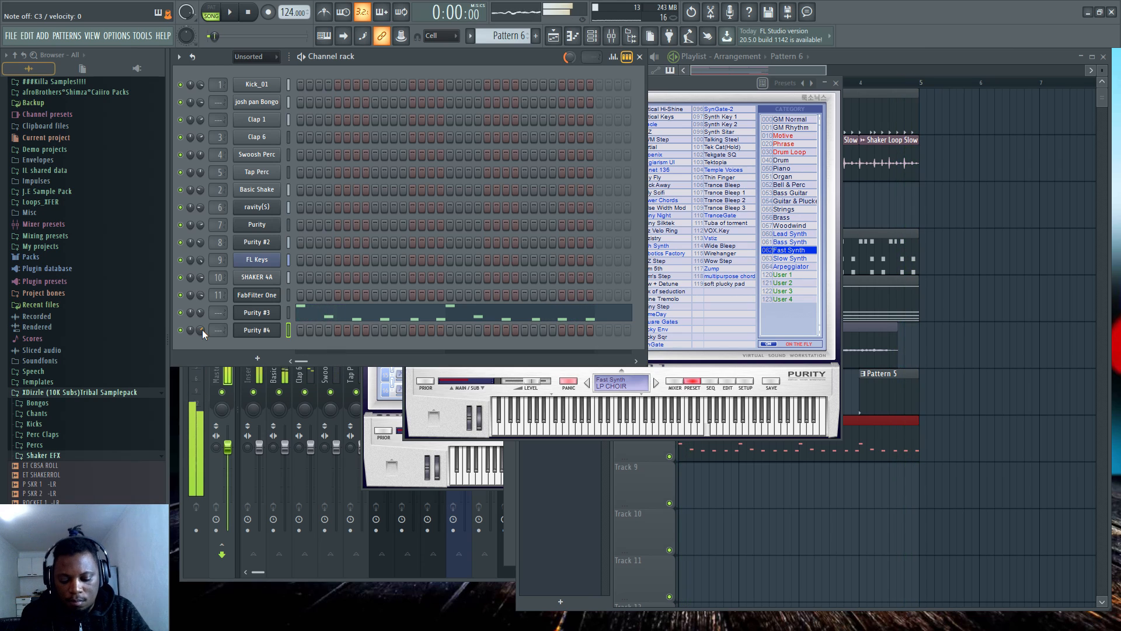
key("F4")
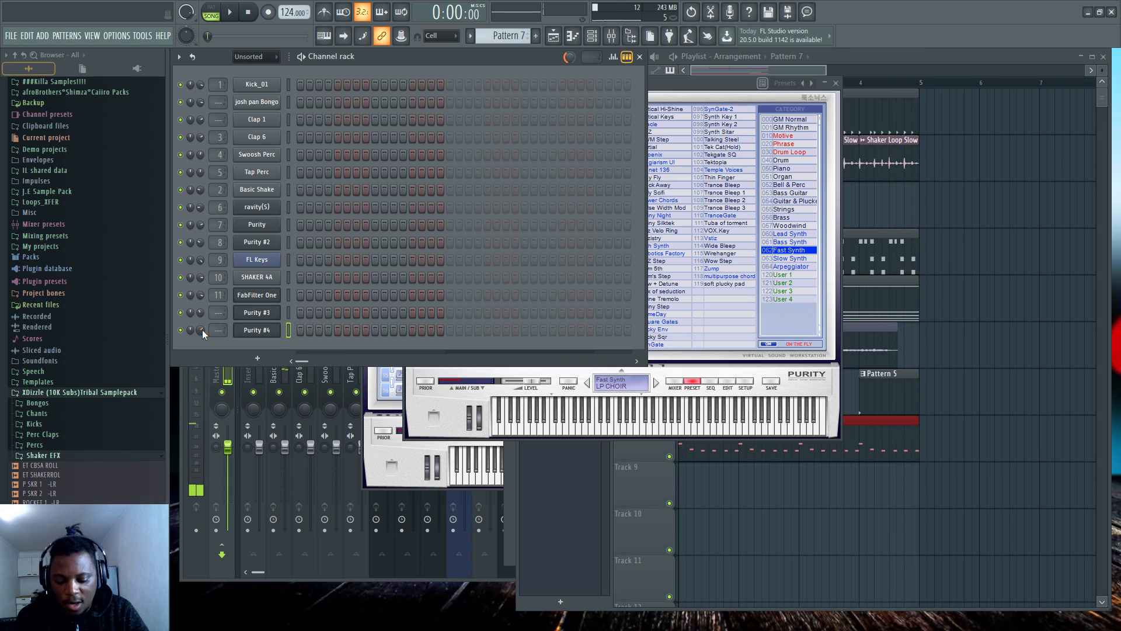
key("r")
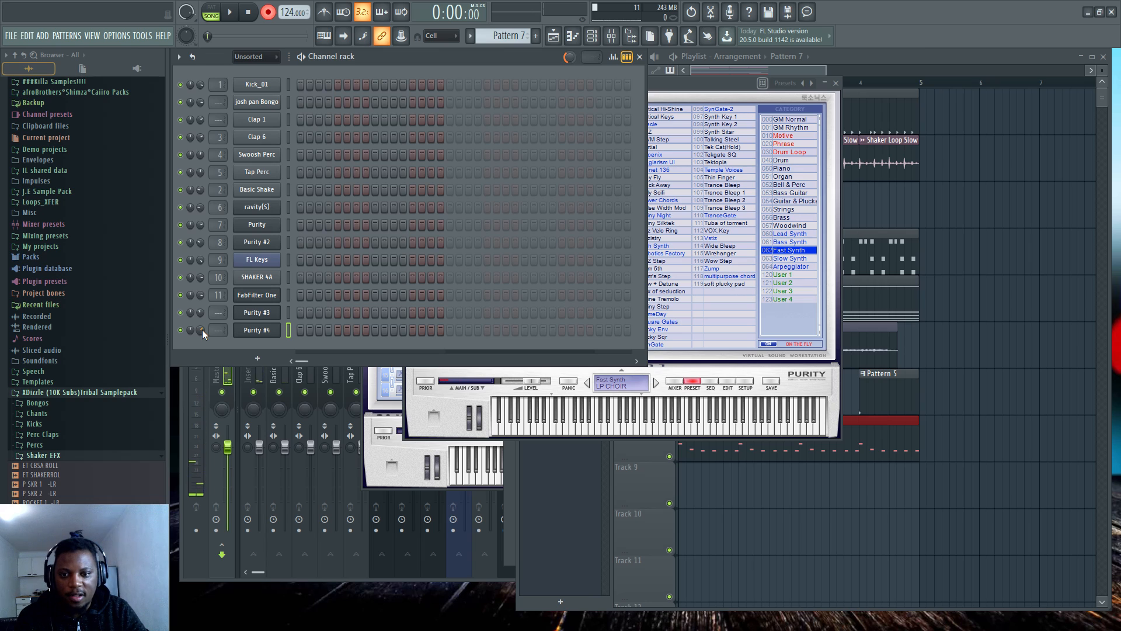
key("space")
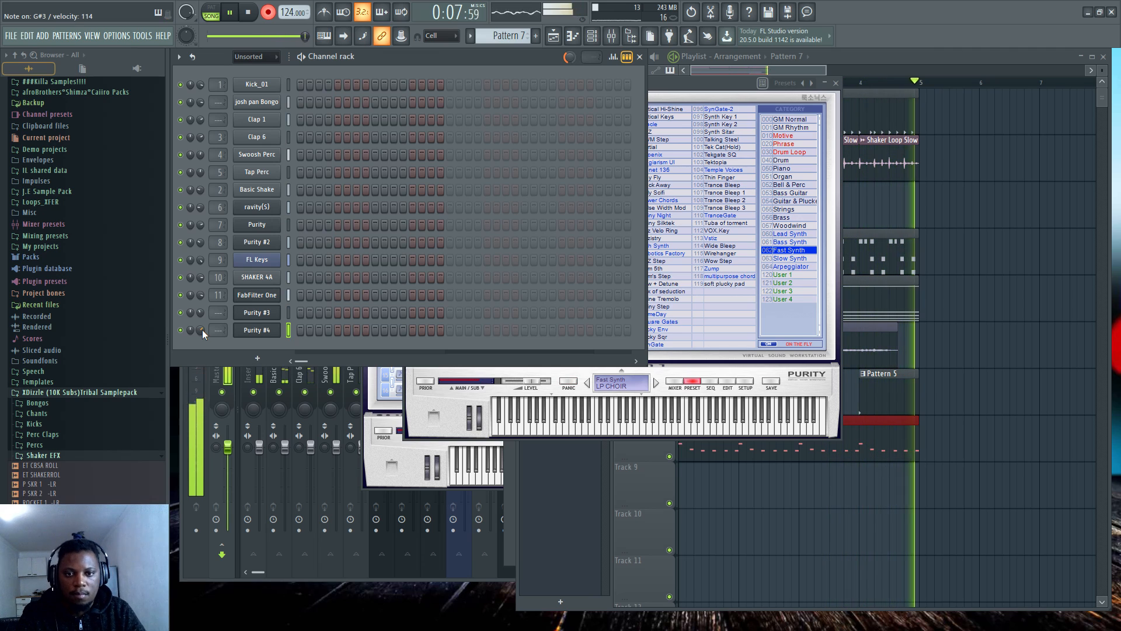
key("space")
Quantize the four recorded Purity #4 notes with the current quantizer settings and play the song
left_click(453, 334)
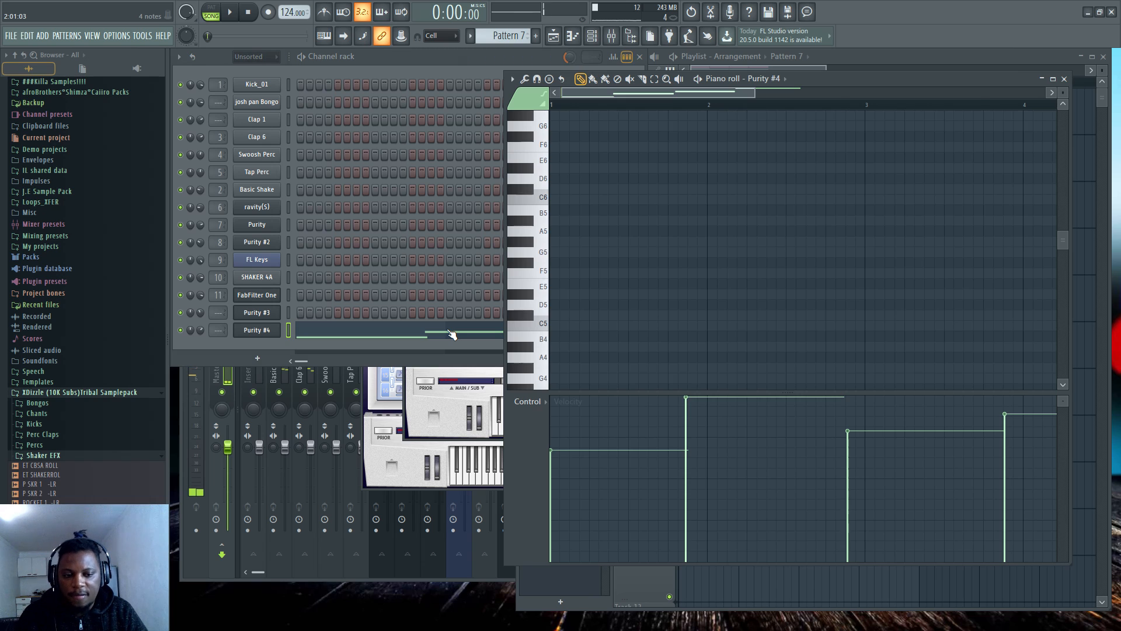
key("alt+q")
key("Return")
key("space")
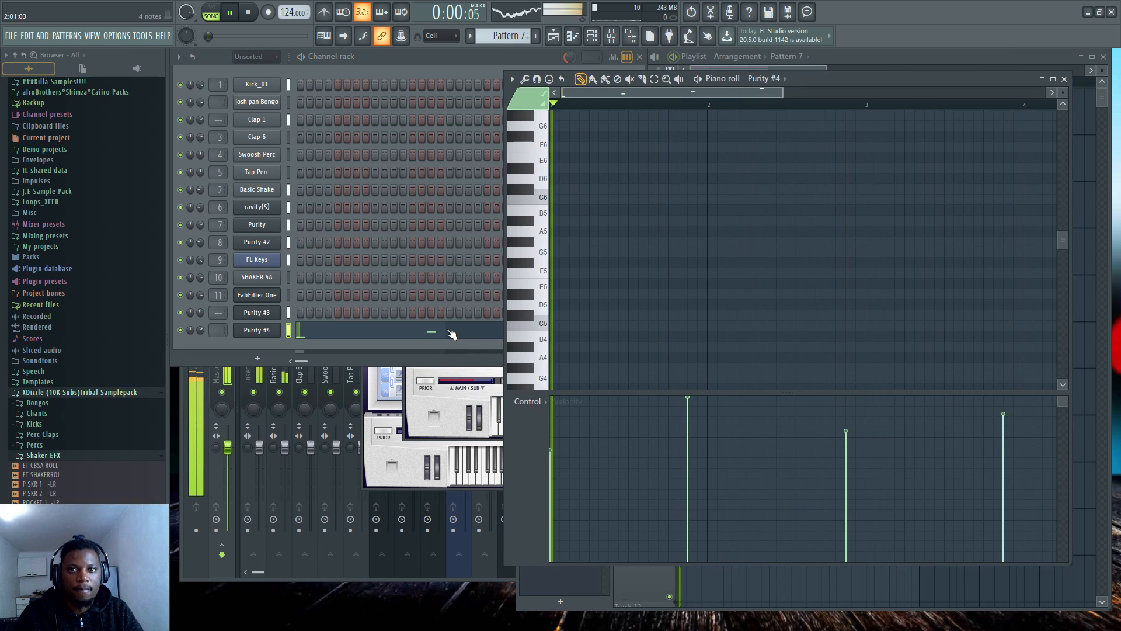
Place a Pattern 7 clip at the start of Track 9 and reopen the Purity #4 notes in the piano roll
key("space")
left_click(403, 338)
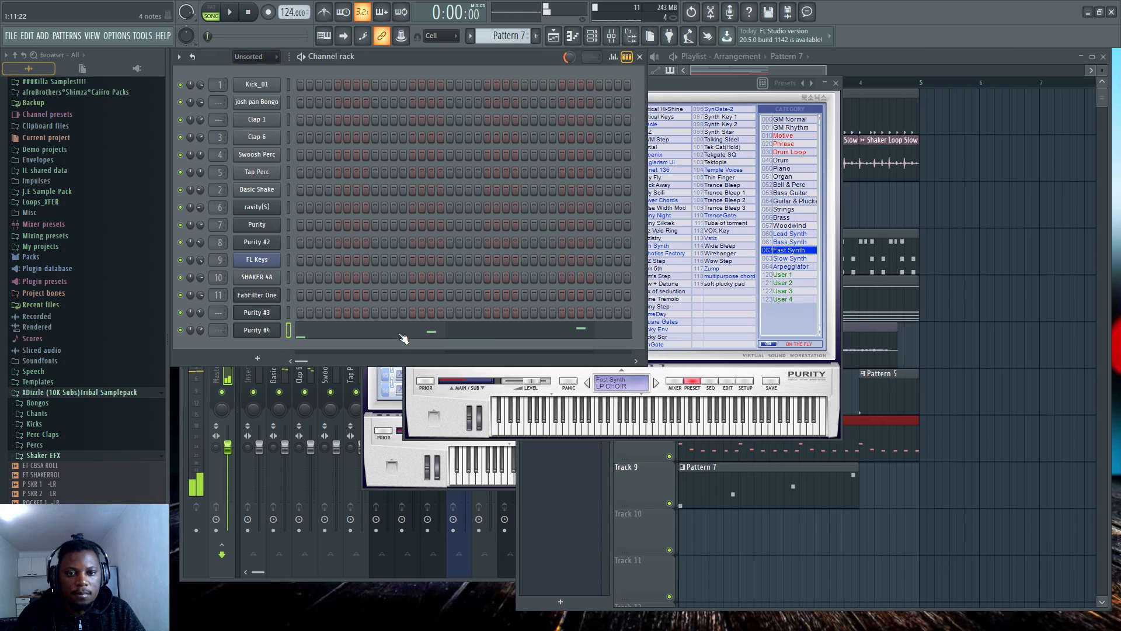
left_click(403, 338)
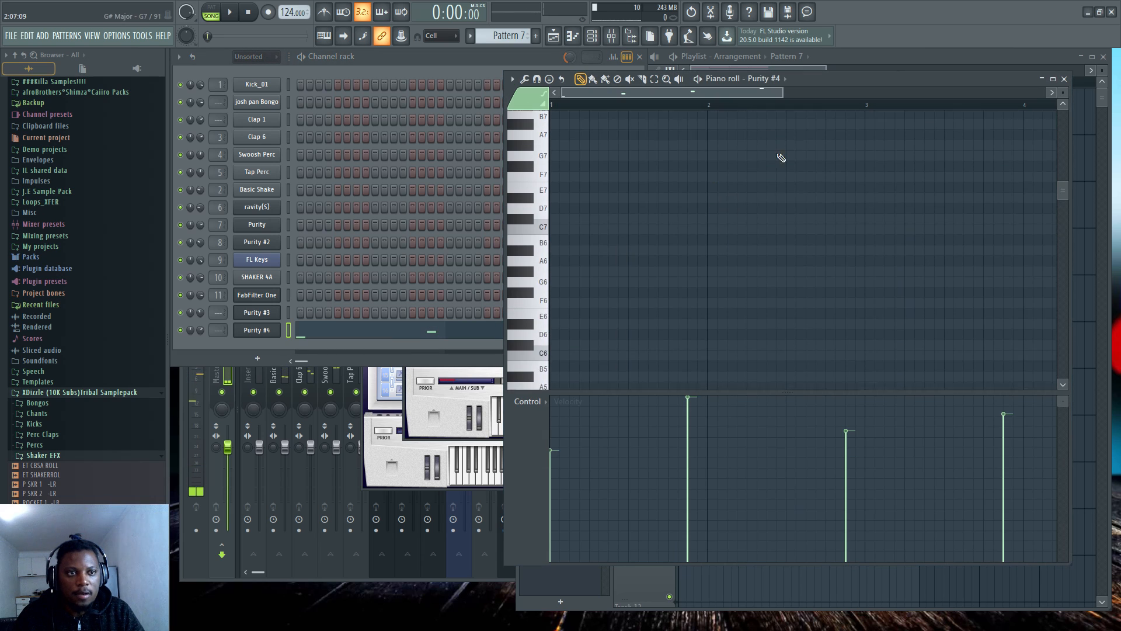
Extend the Purity #4 notes to legato and lengthen the last note to the start of bar 5
scroll(781, 158, "down", 10)
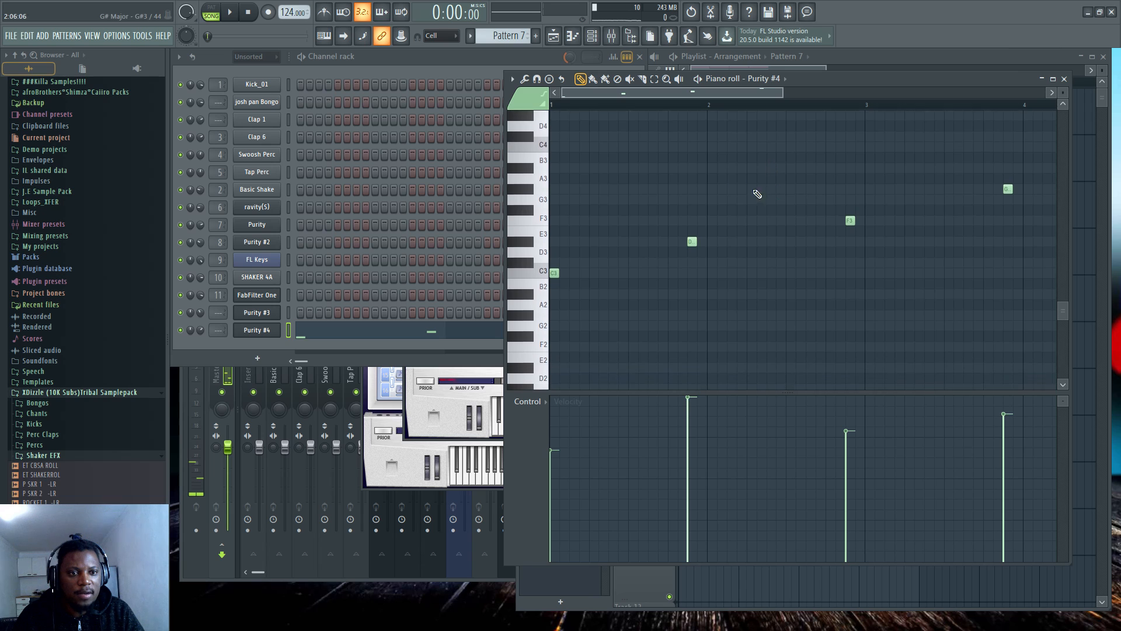
scroll(648, 105, "down", 3)
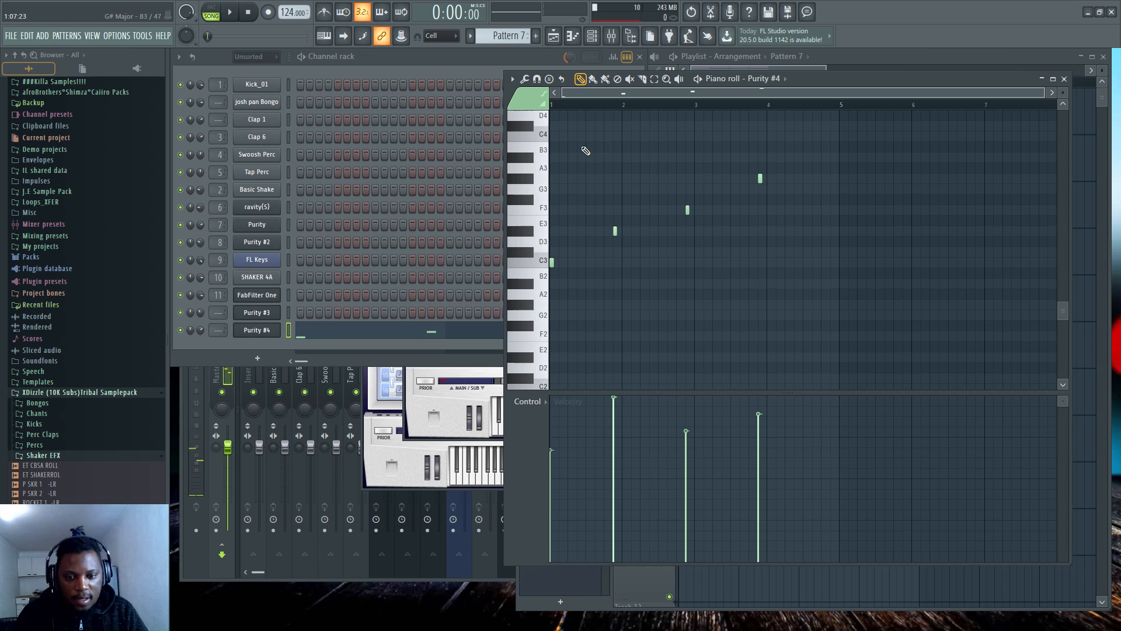
key("ctrl+a")
key("ctrl+l")
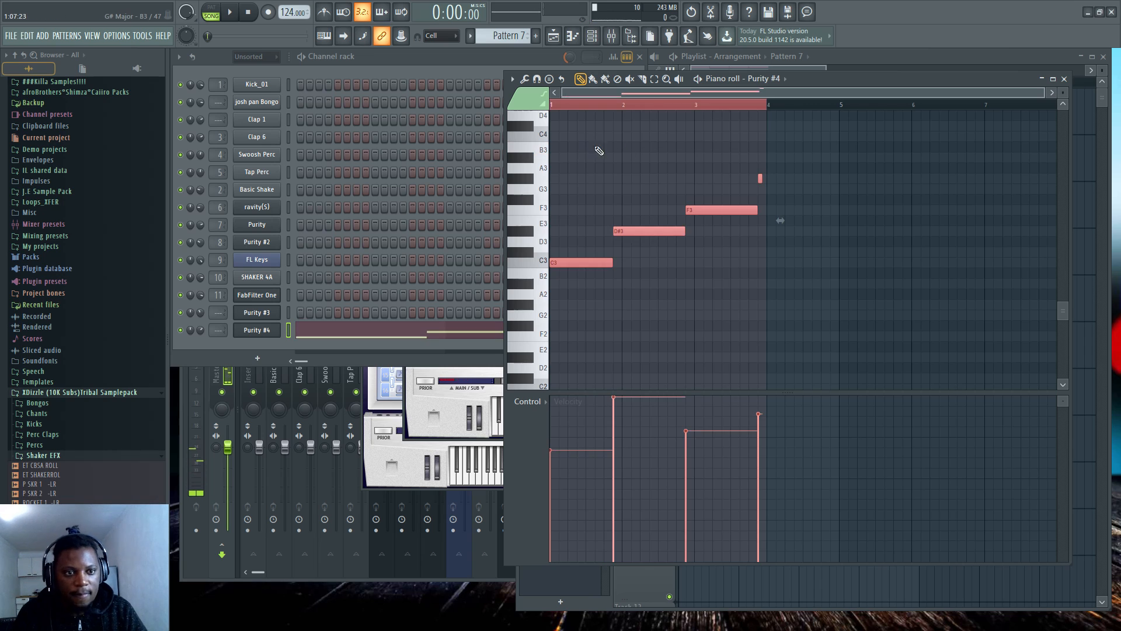
key("space")
left_click(743, 146)
right_click(743, 146)
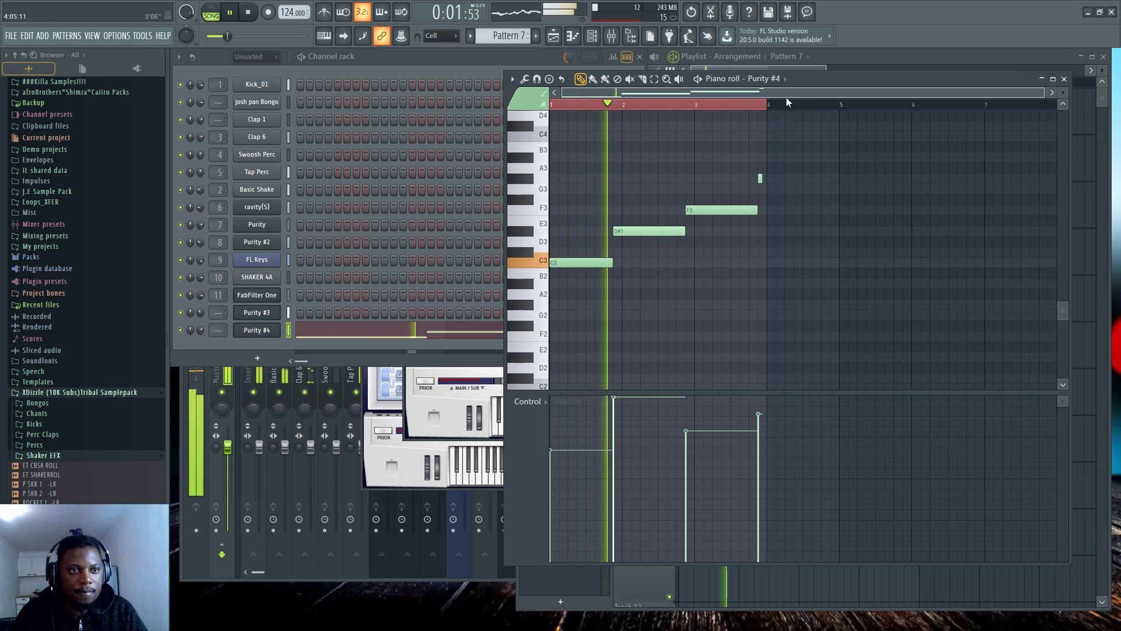
scroll(783, 98, "up", 2)
left_click_drag(750, 178, 893, 178)
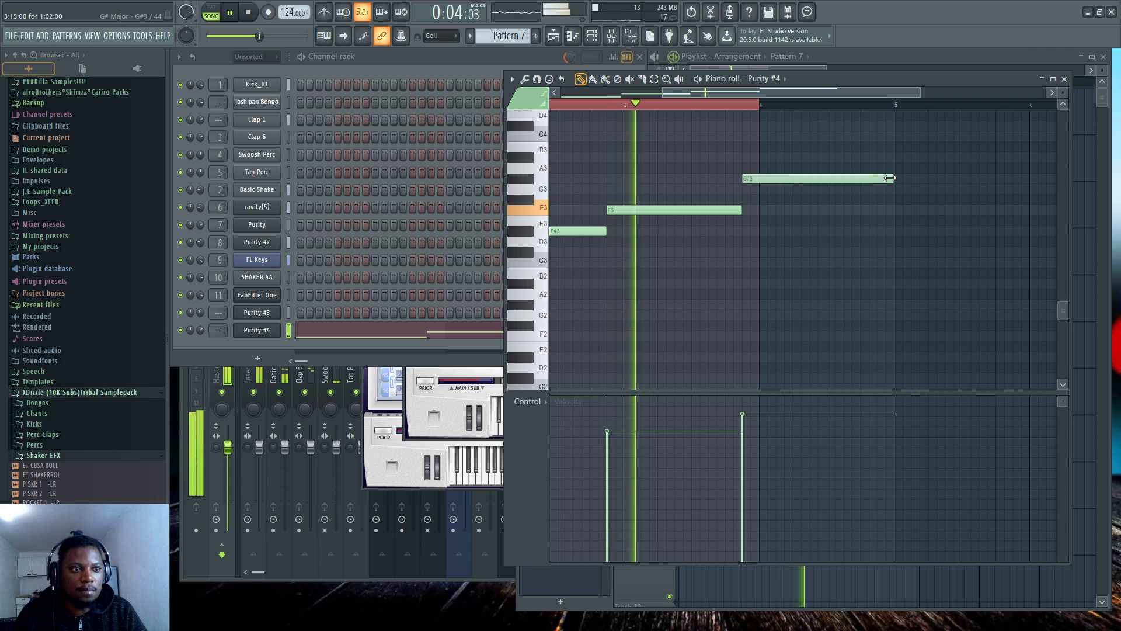
Set the Purity #4 channel volume to 75% and bring the playlist into view
left_click(198, 330)
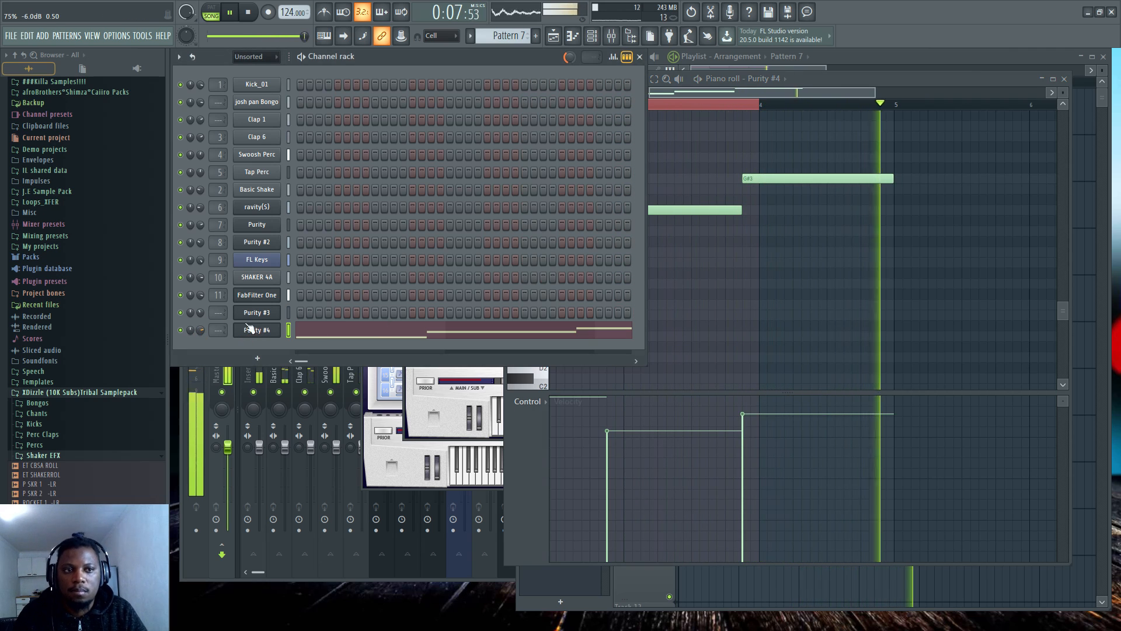
left_click(727, 105)
left_click(825, 62)
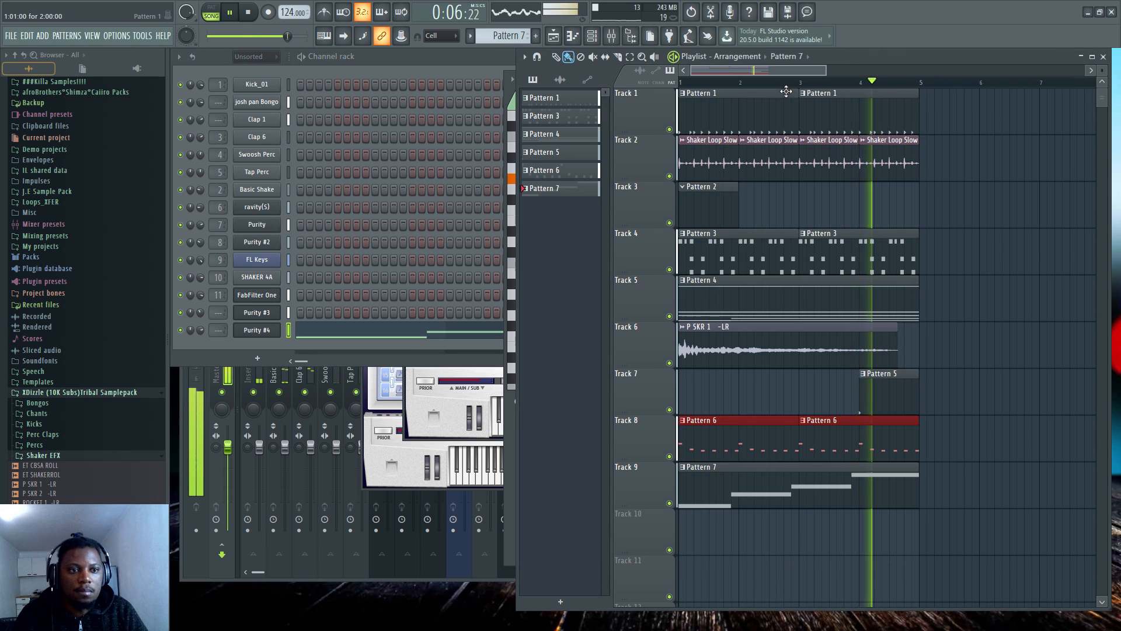
Assign Purity #3 to mixer track 12 and lower its fader to 91%
left_click(202, 250)
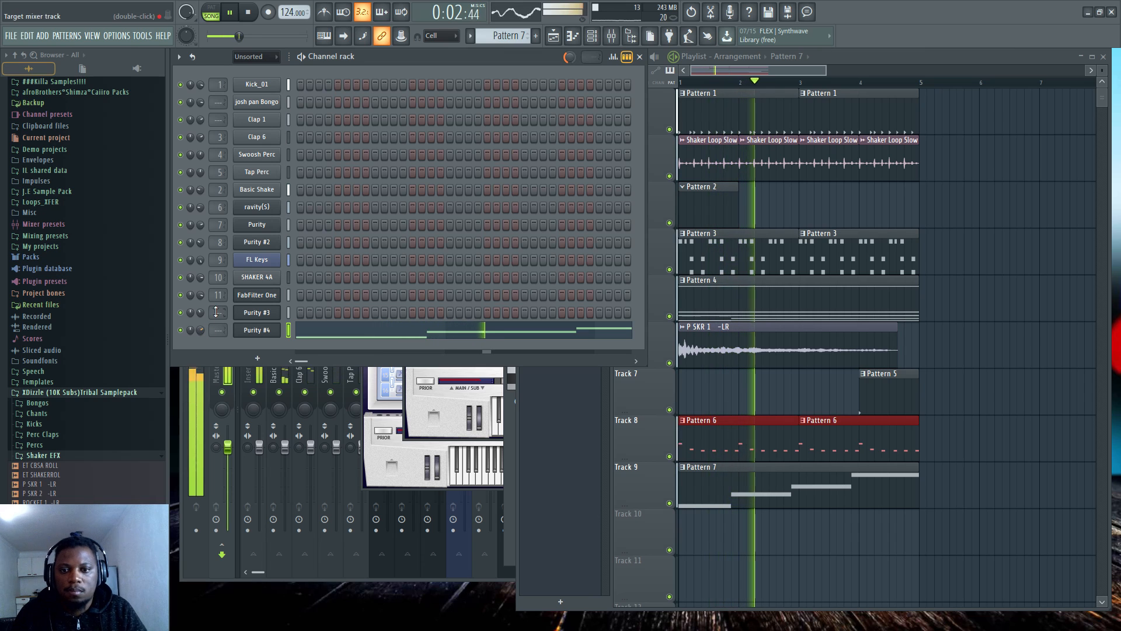
left_click(259, 314)
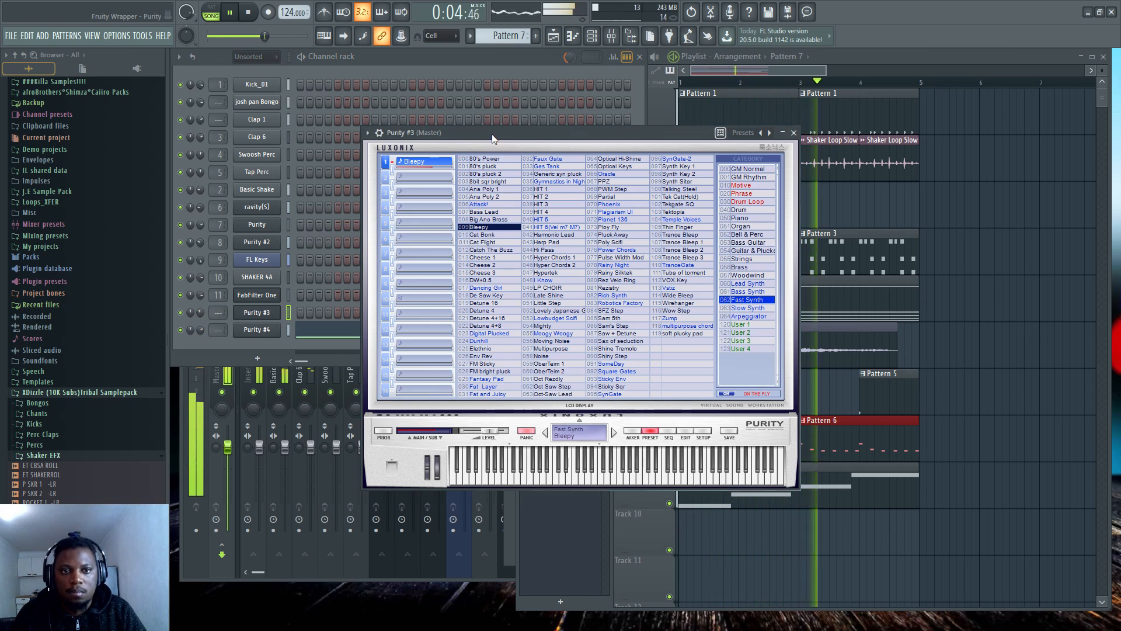
key("ctrl+l")
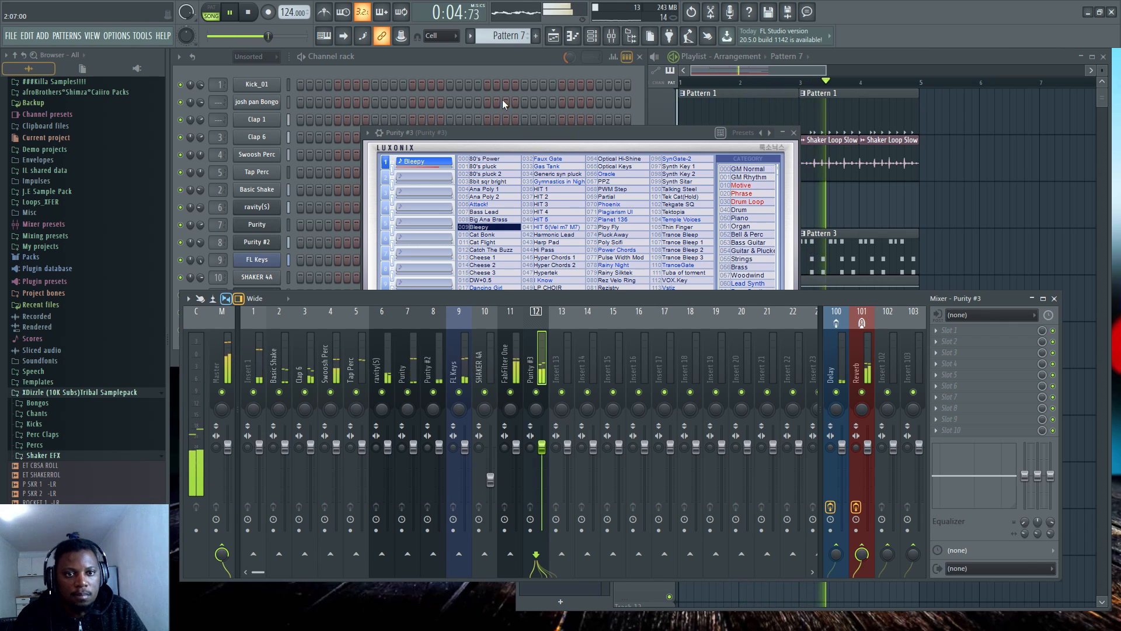
left_click_drag(255, 36, 281, 36)
left_click_drag(549, 437, 549, 444)
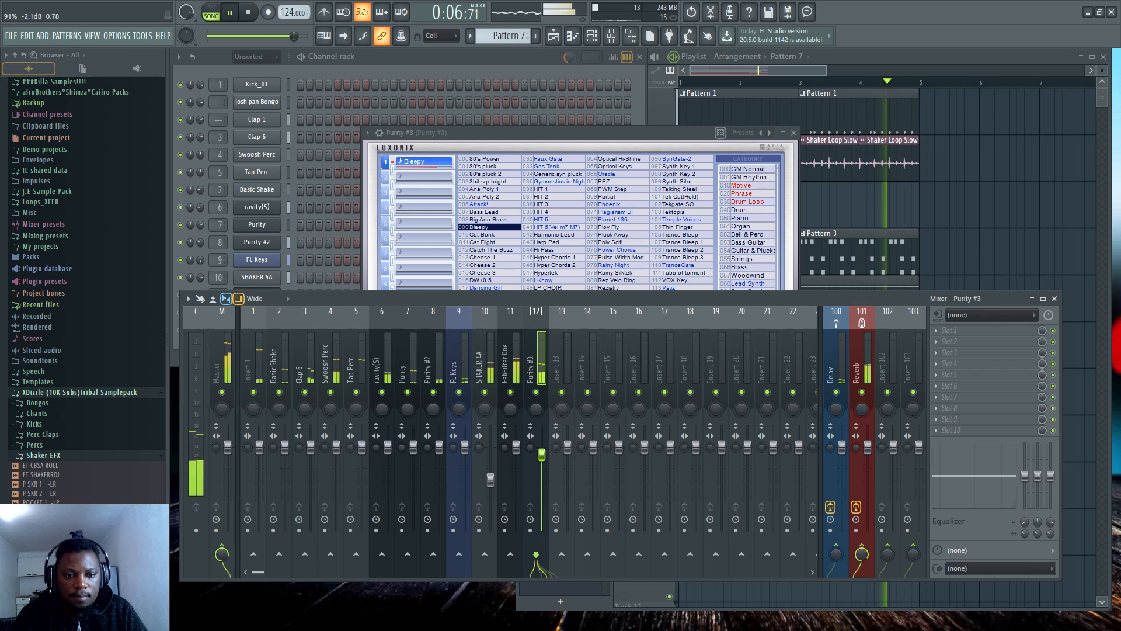
left_click(472, 54)
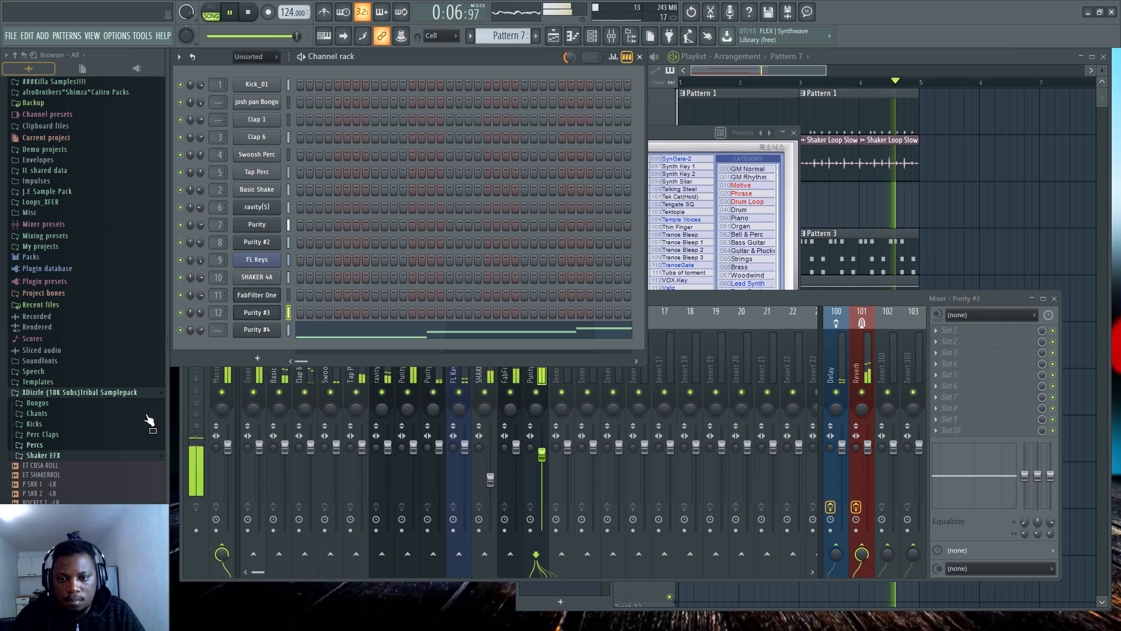
left_click(266, 359)
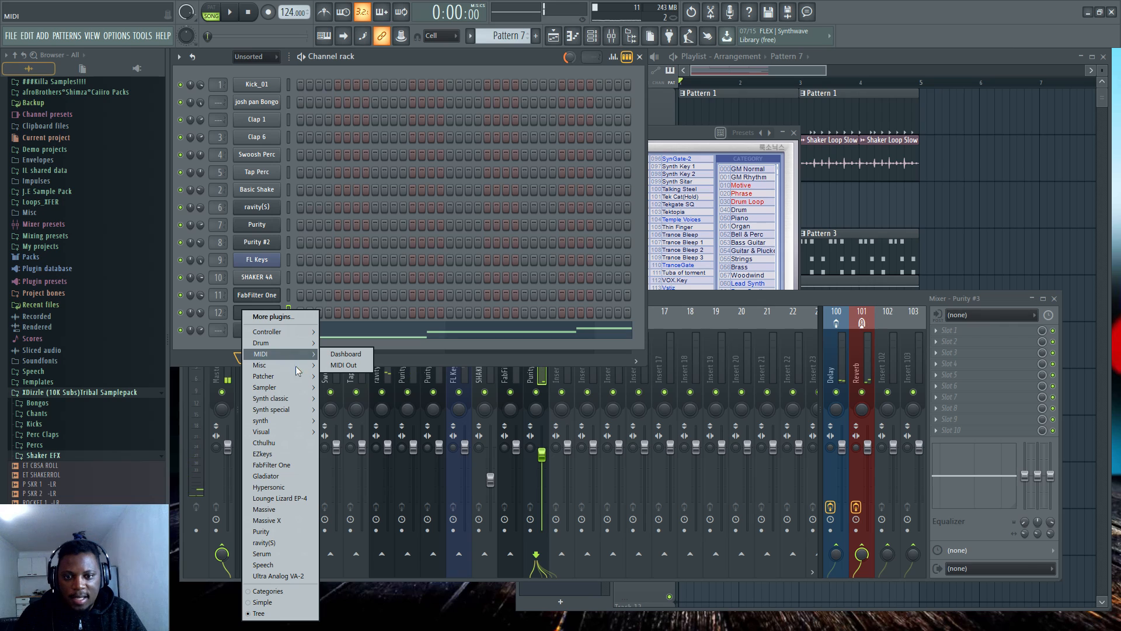
left_click(676, 298)
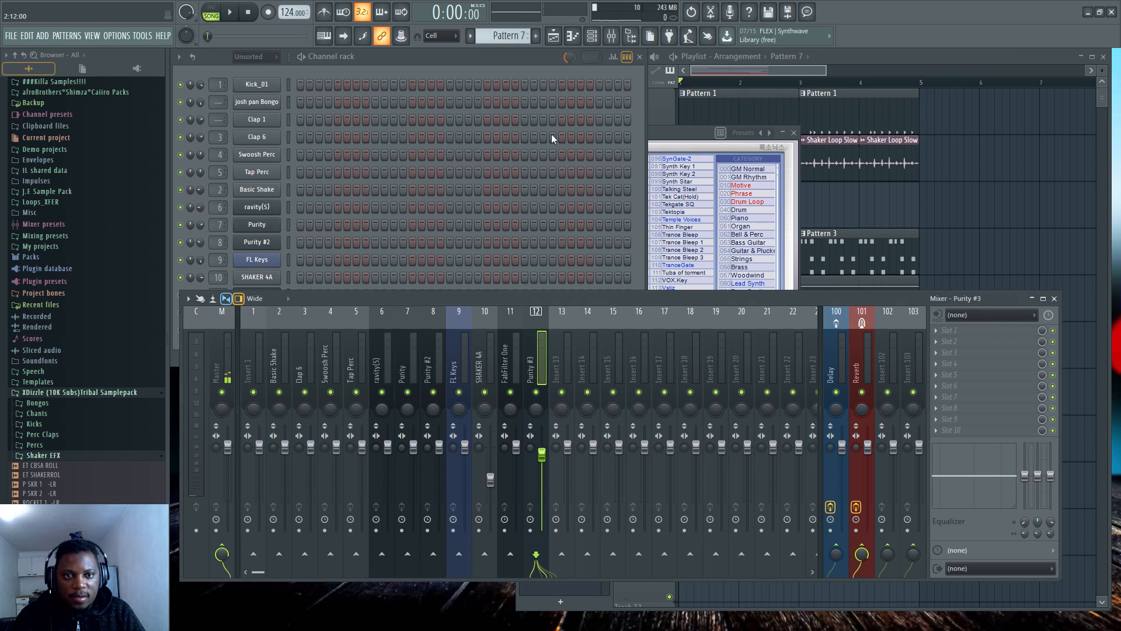
left_click(641, 186)
Turn off the LP NOISE effect in the second effect slot of Purity #4's LP CHOIR sound
left_click(267, 331)
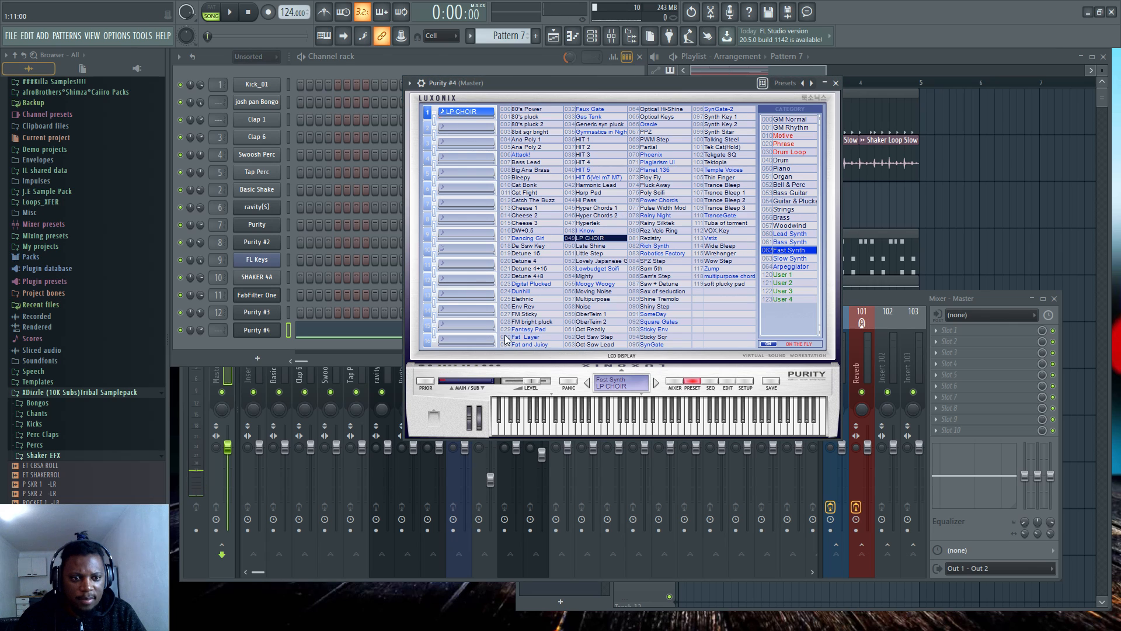
left_click(711, 383)
left_click(728, 383)
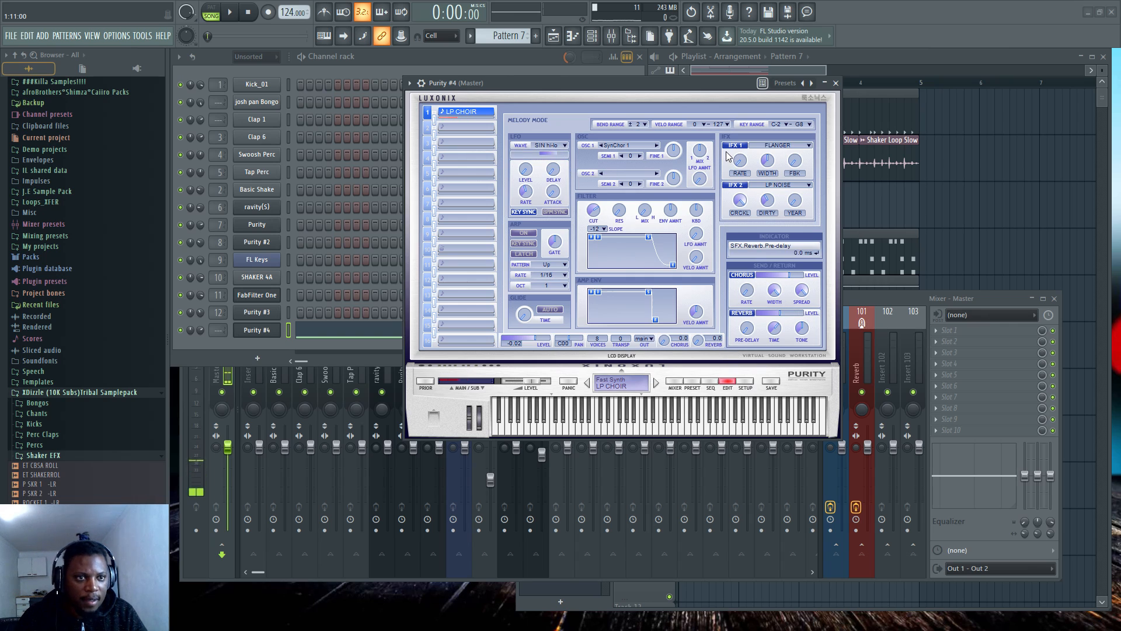
left_click(745, 383)
left_click(729, 379)
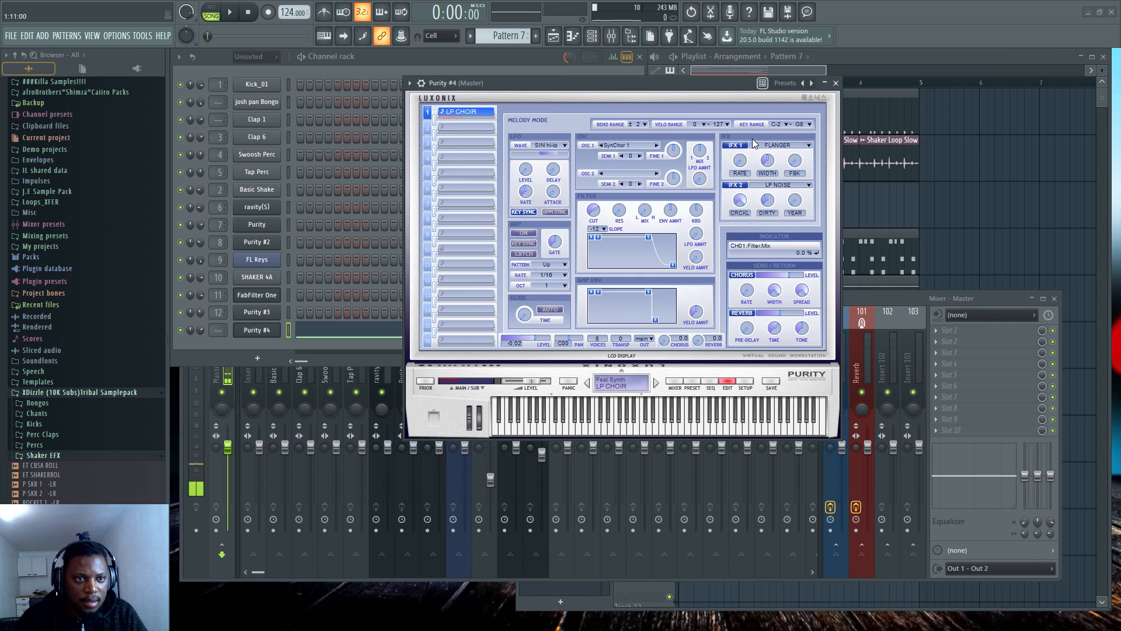
left_click(782, 144)
left_click(772, 137)
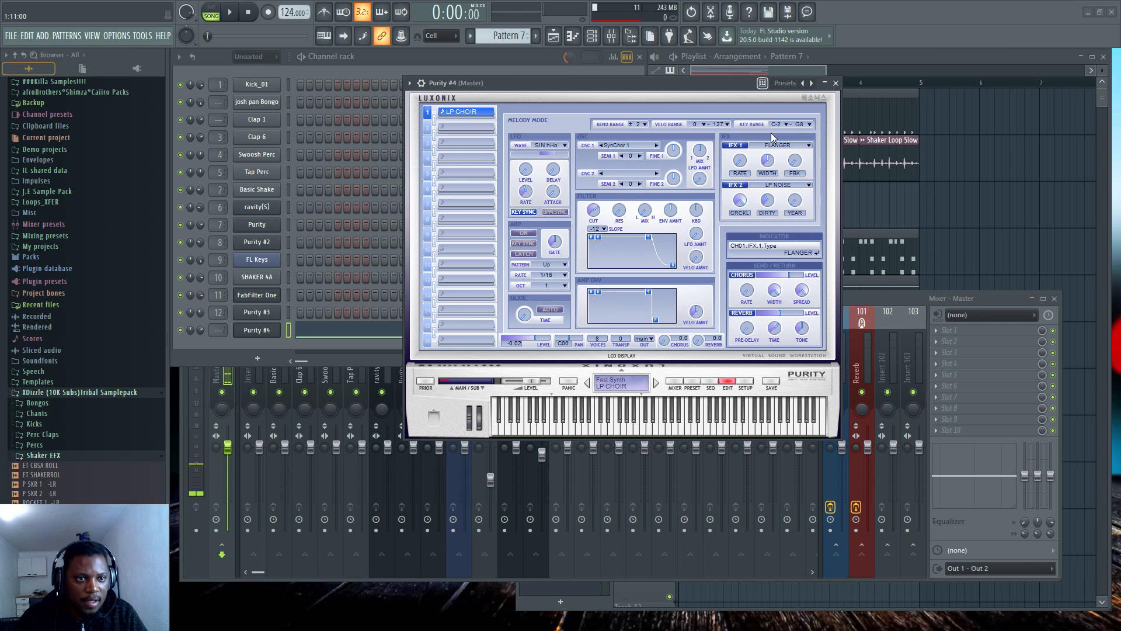
left_click(784, 184)
left_click(780, 196)
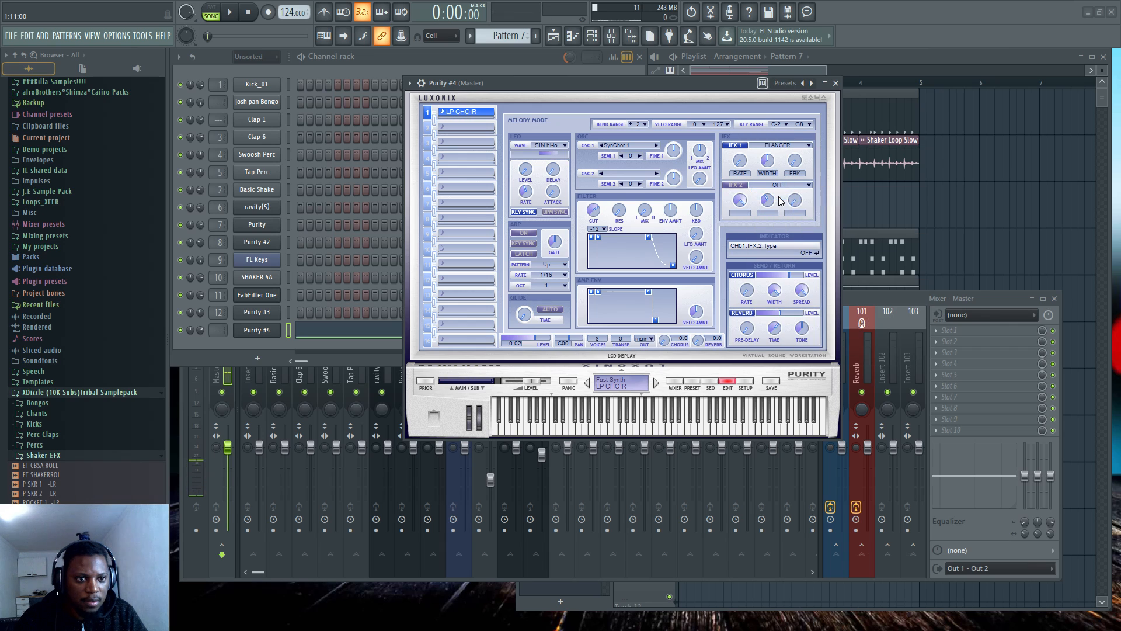
left_click(836, 83)
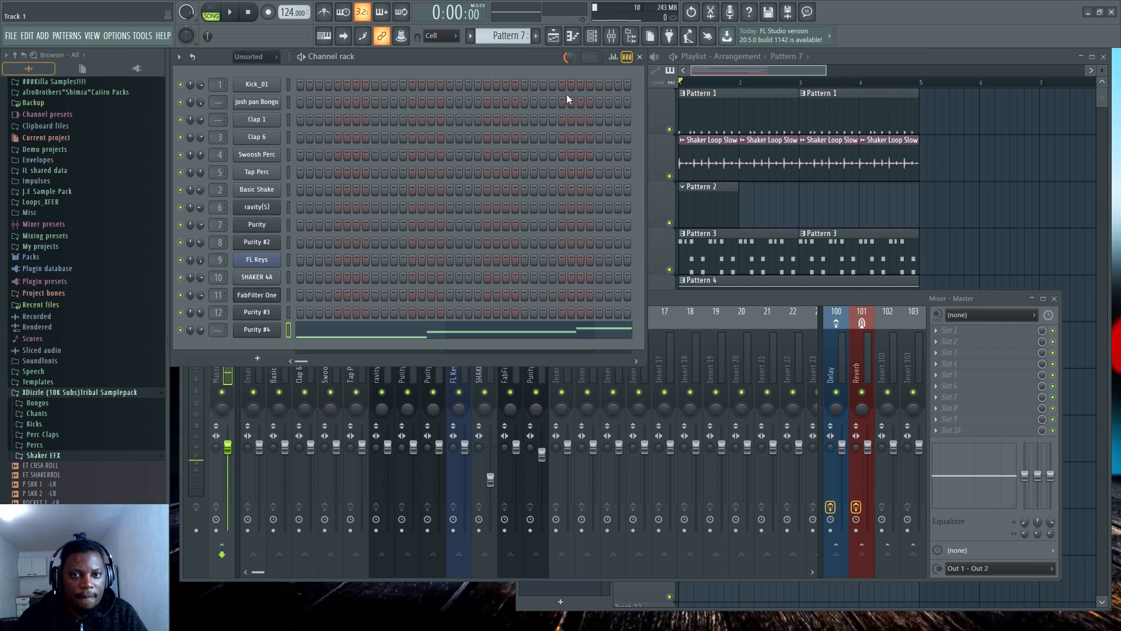
Play the song and assign Purity #4 to mixer track 13
key("space")
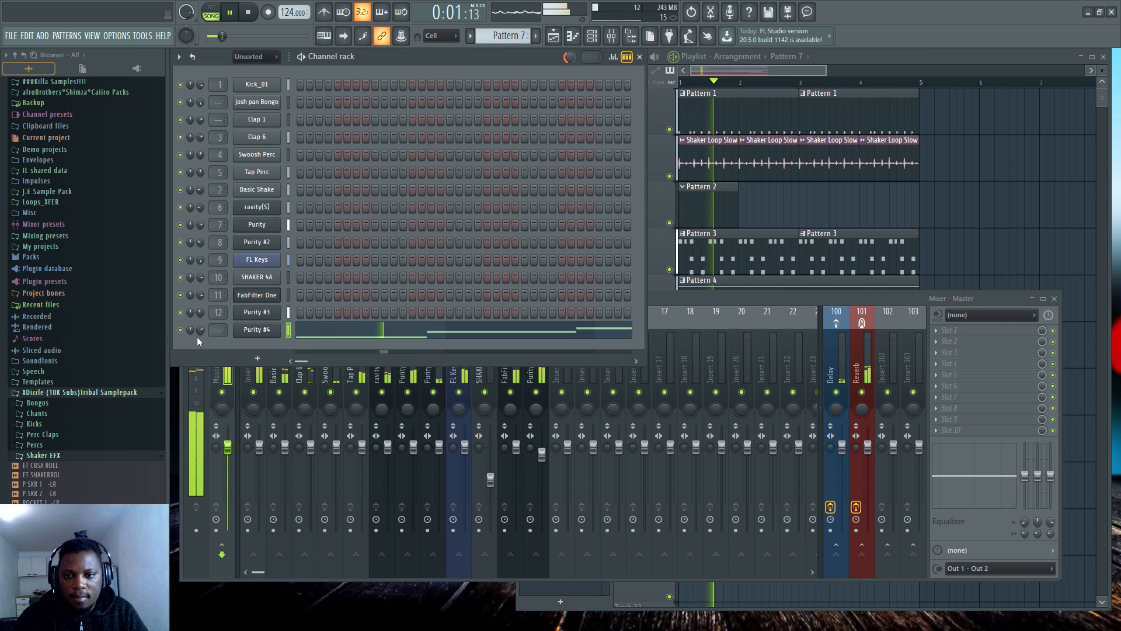
left_click(258, 333)
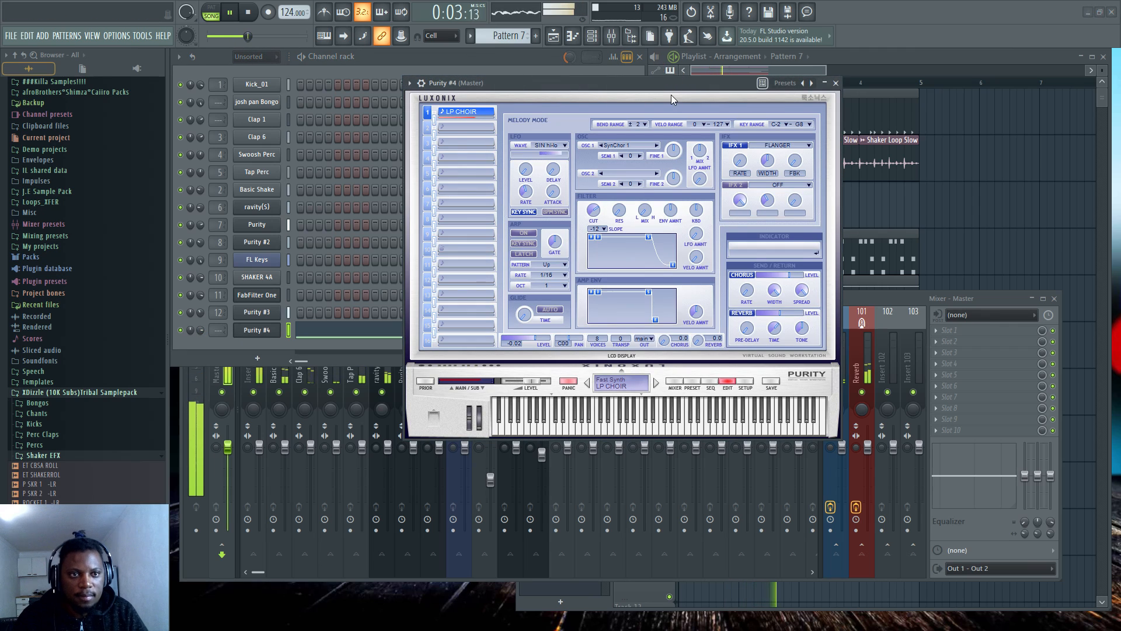
key("ctrl+l")
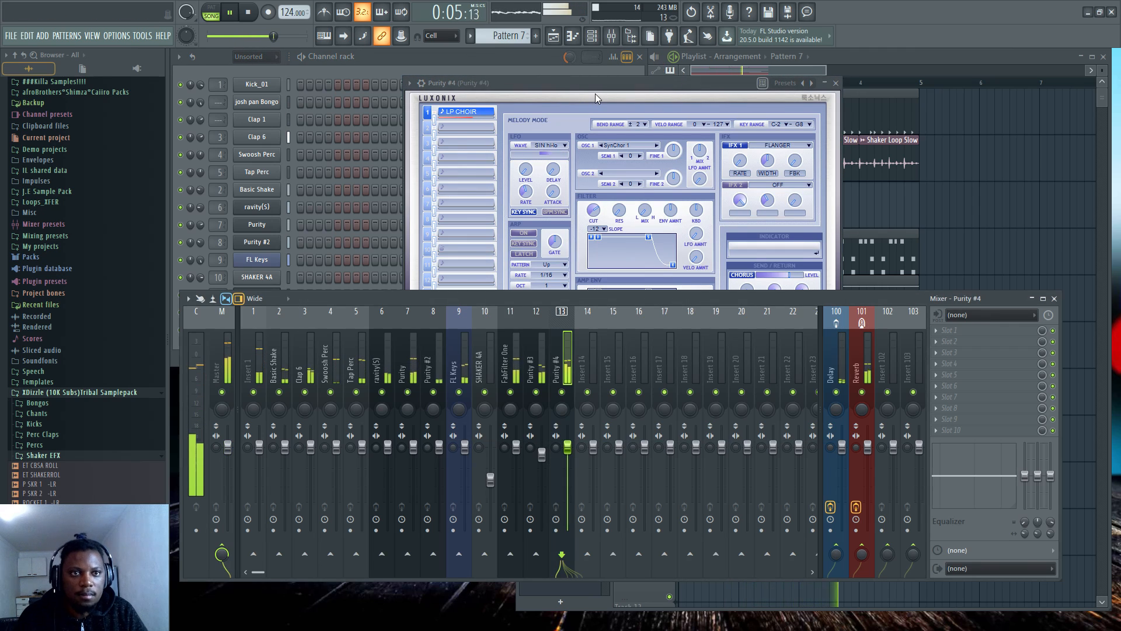
left_click(406, 58)
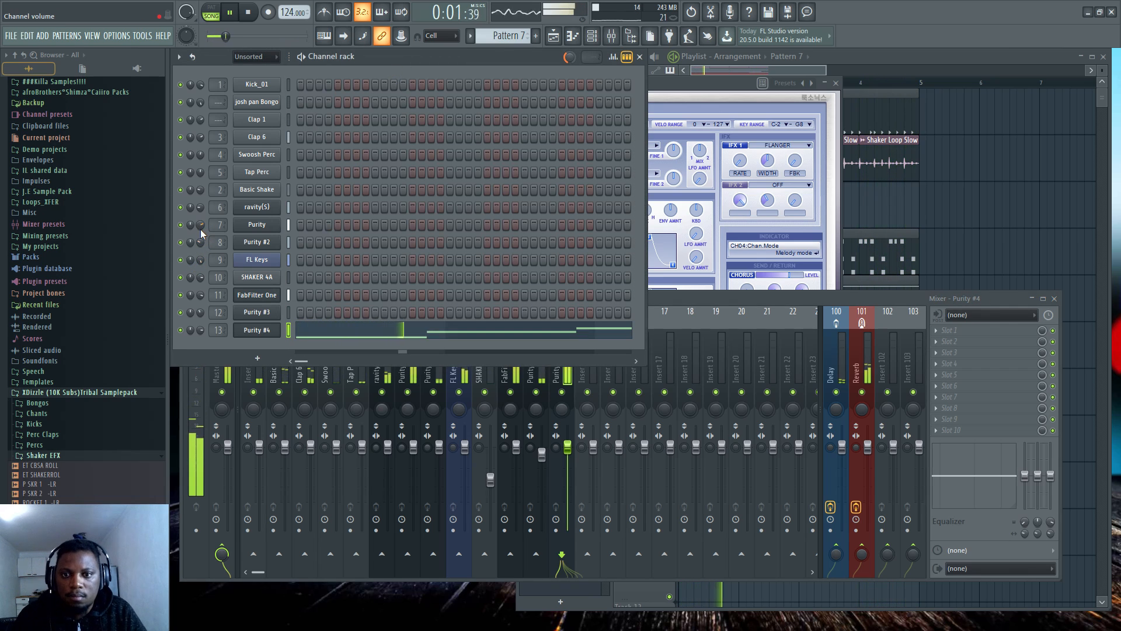
scroll(202, 245, "down", 5)
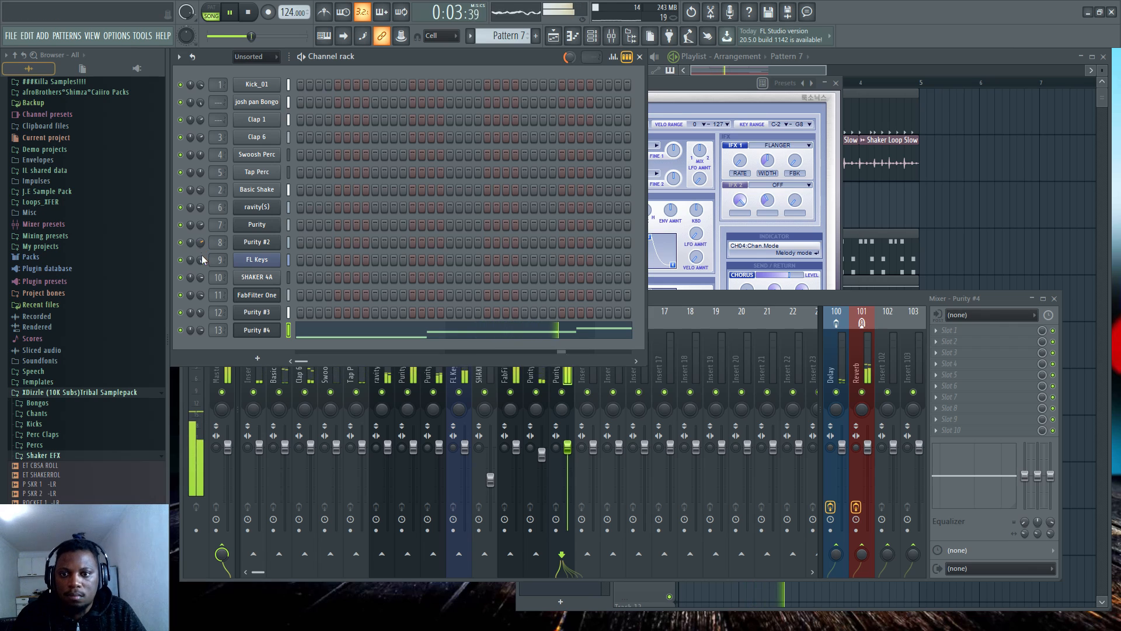
scroll(201, 207, "down", 8)
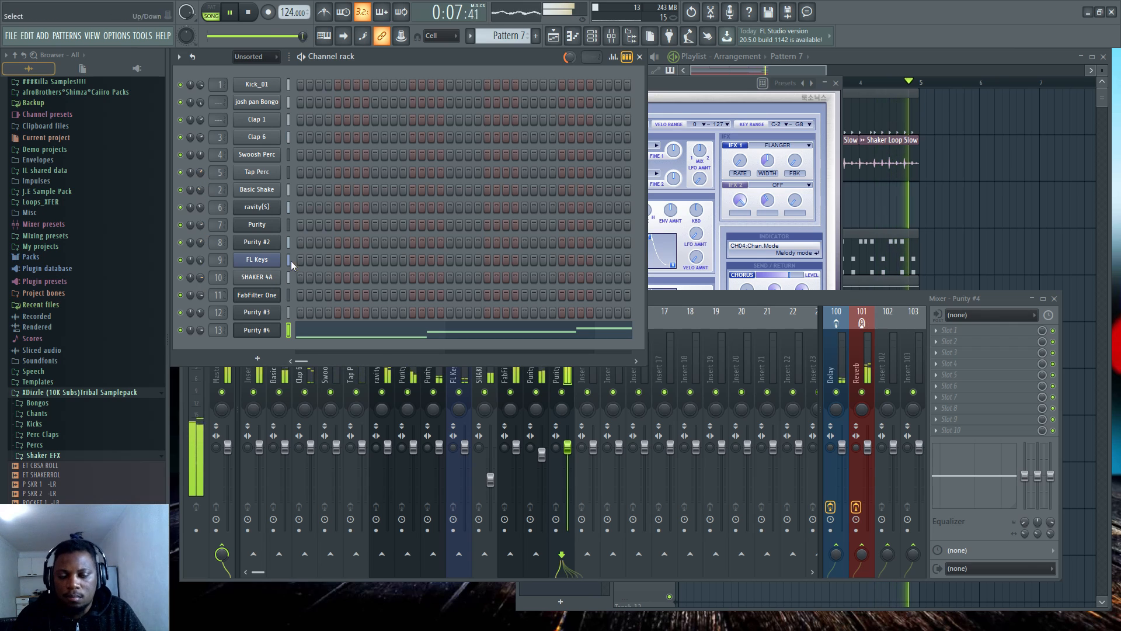
Add the Clap 6 sample from the Perc Claps folder as a new channel and create Pattern 8
left_click(59, 435)
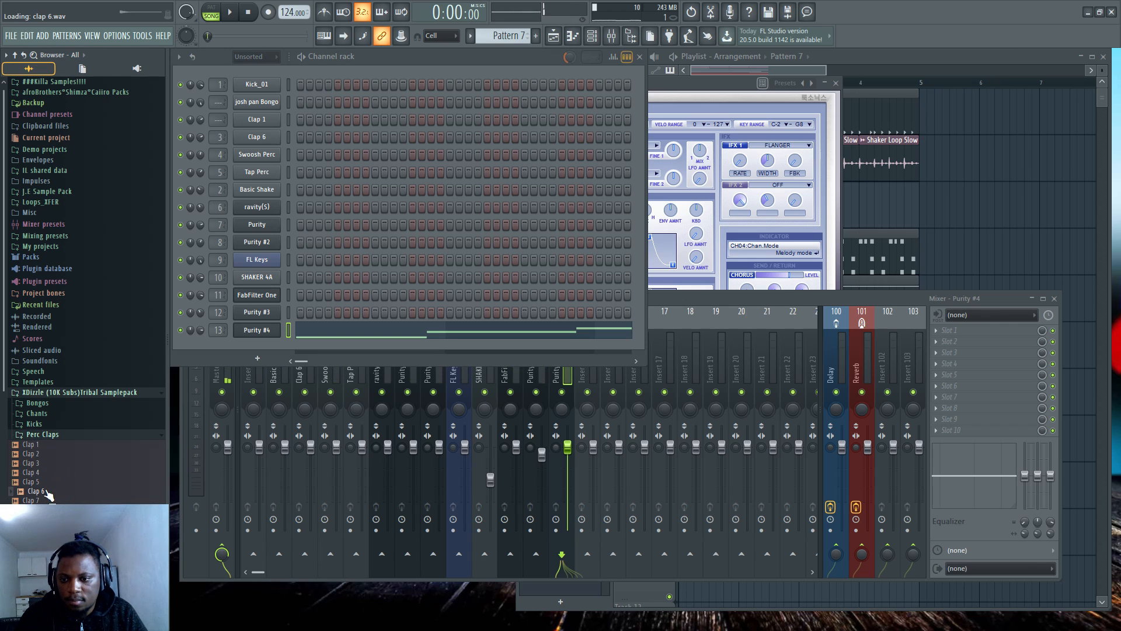
left_click_drag(248, 340, 257, 342)
key("F4")
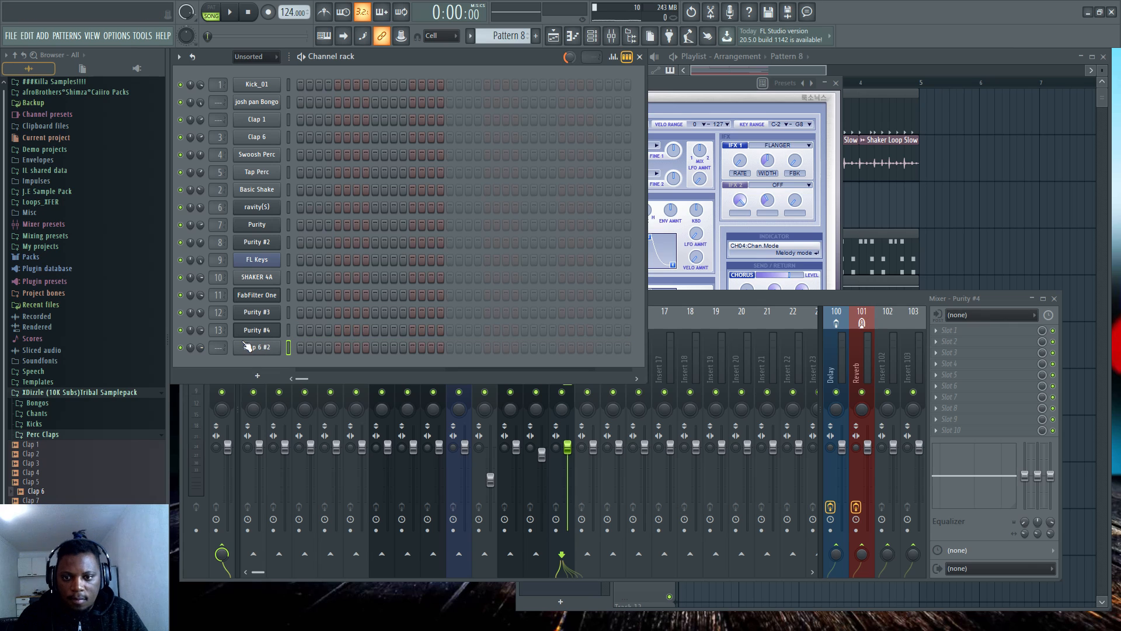
Add a Clap 6 #2 hit on the first step and place a Pattern 8 clip at the start of Track 10
left_click(890, 58)
left_click(696, 543)
scroll(695, 534, "down", 3)
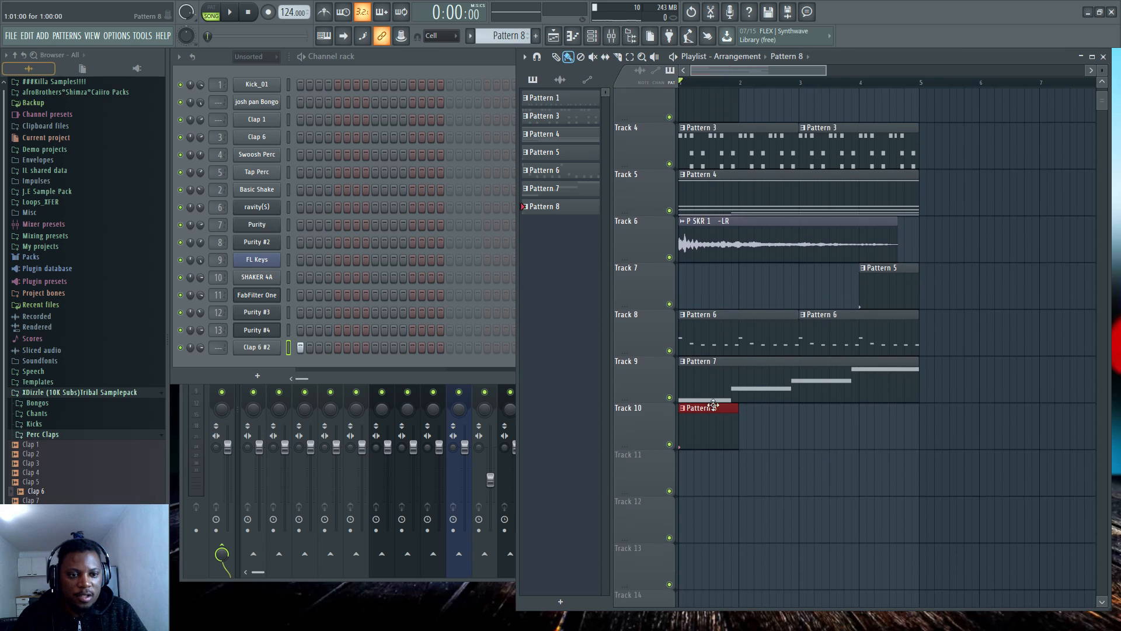
Assign Clap 6 #2 to mixer track 14 and normalize its sample
left_click(255, 349)
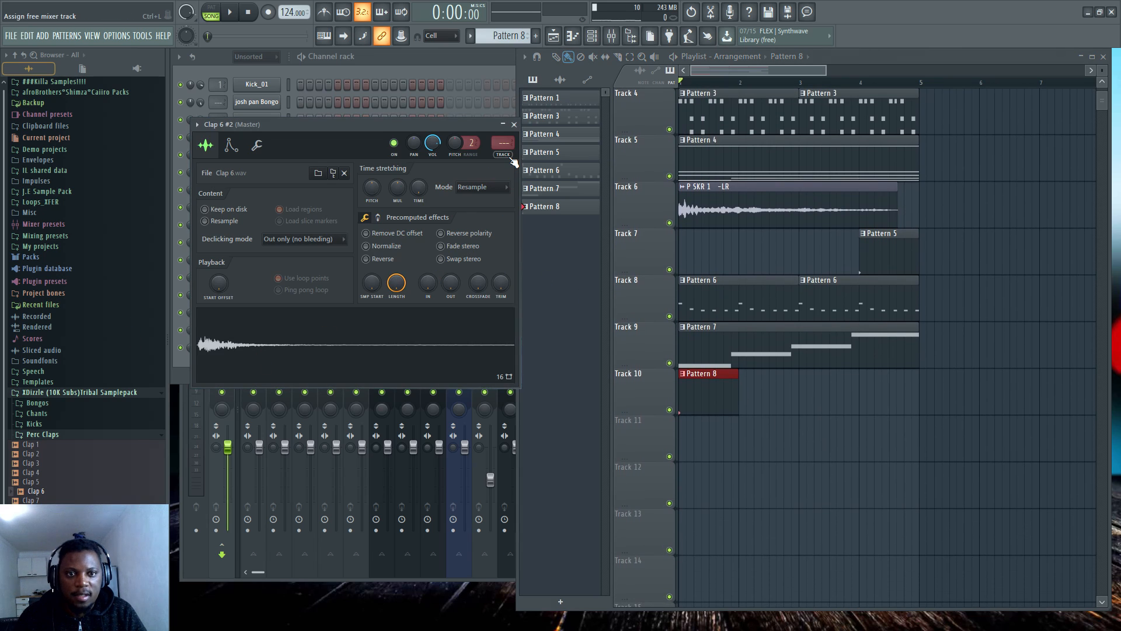
key("ctrl+l")
left_click(351, 129)
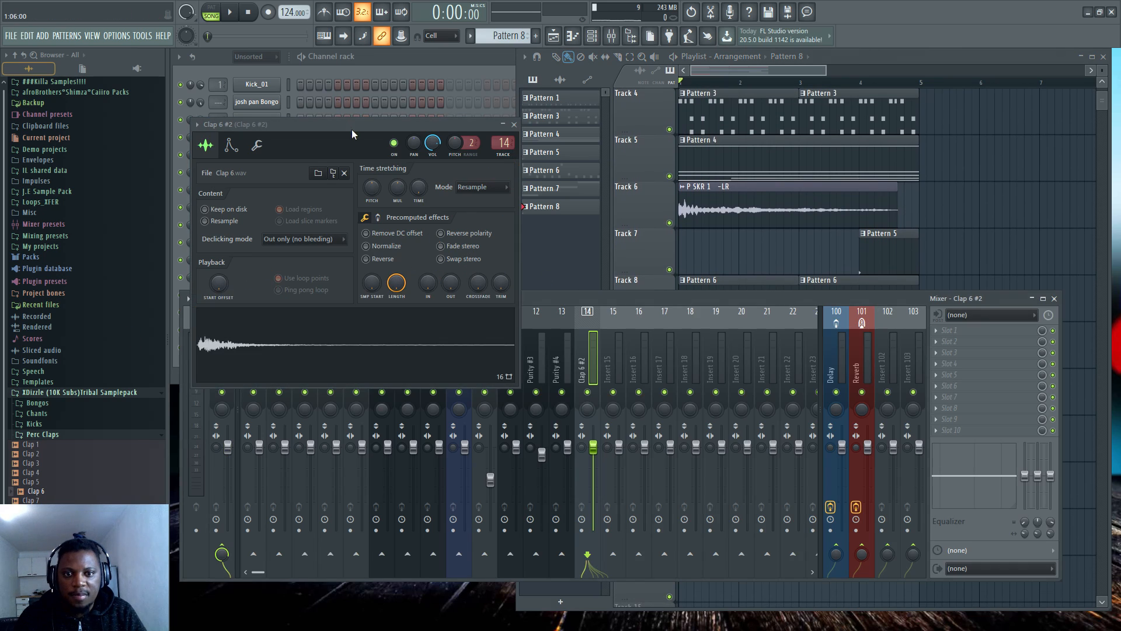
left_click(388, 248)
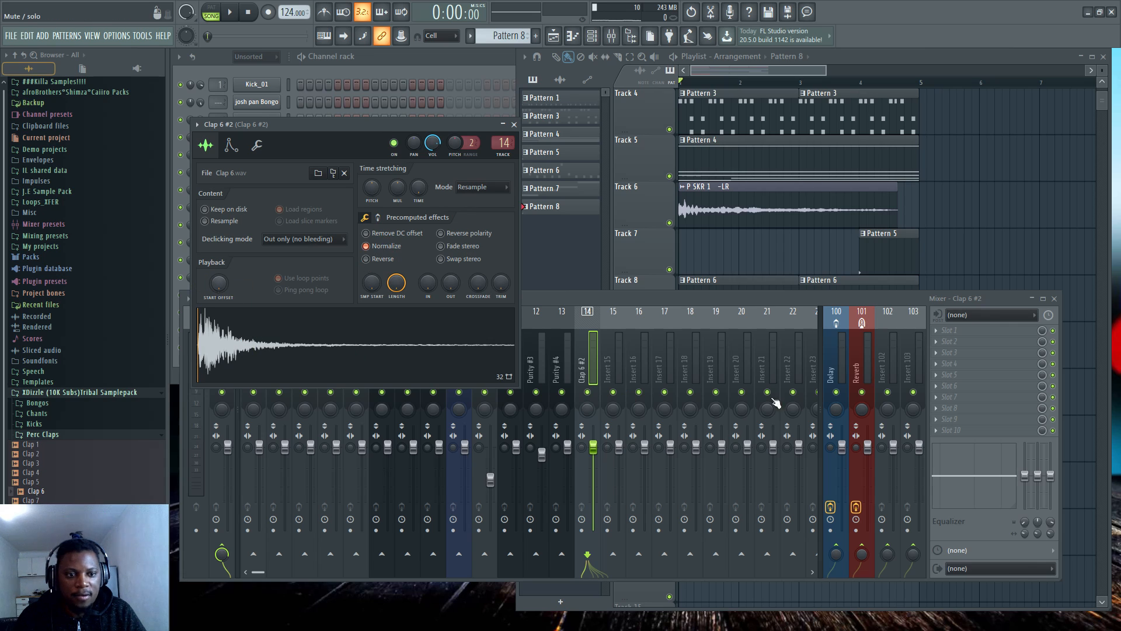
Adjust the Clap 6 #2 Reverb send and channel volume, and play the song with the playlist in view
left_click(862, 556)
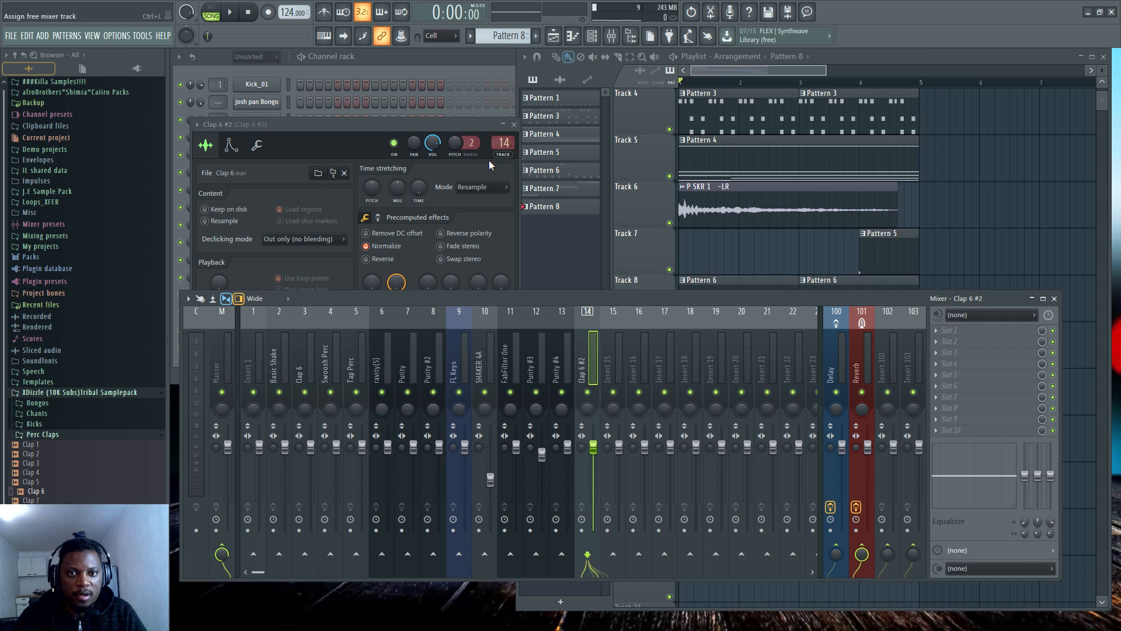
left_click(437, 148)
key("space")
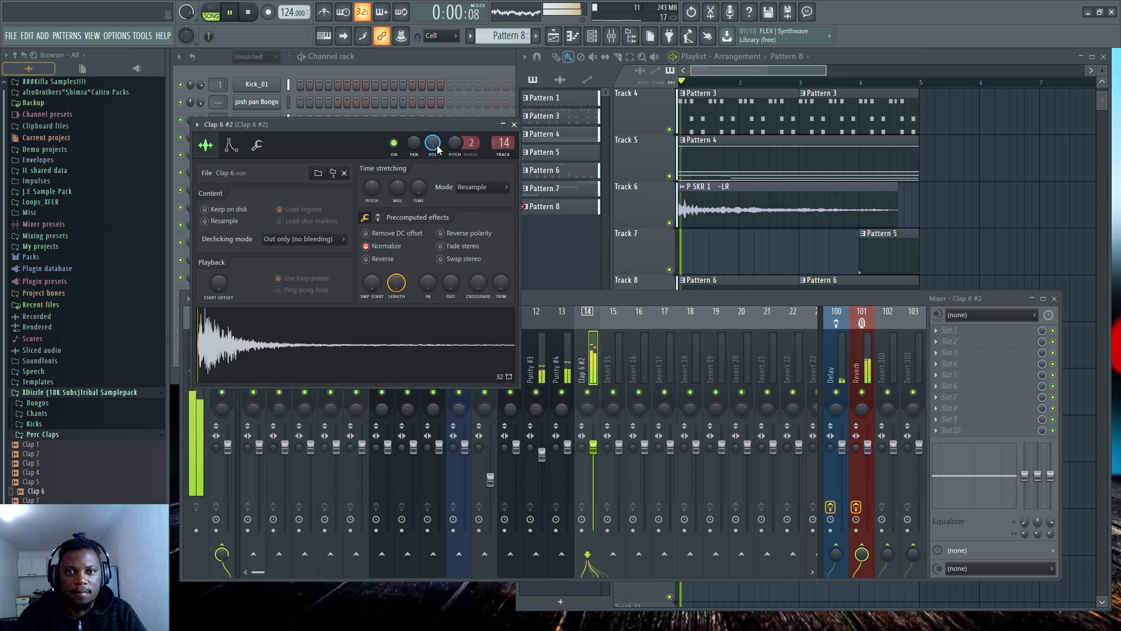
left_click(839, 55)
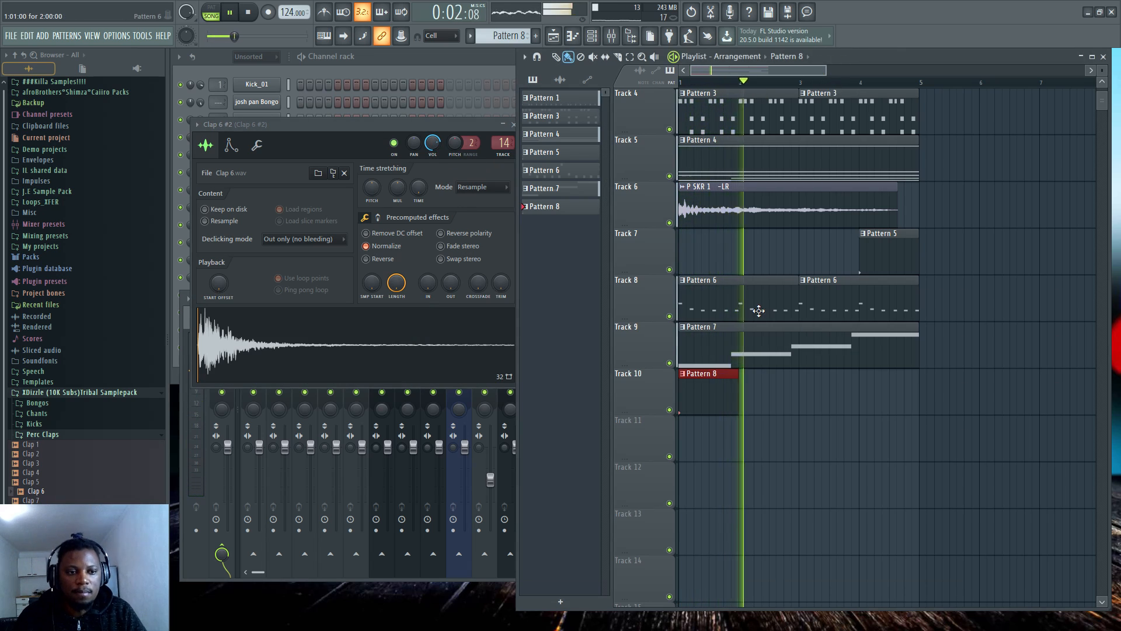
Place two more Pattern 8 clips on Track 10, one beat before bars 3 and 4, and set the Clap 6 #2 volume to 60%
left_click(789, 387)
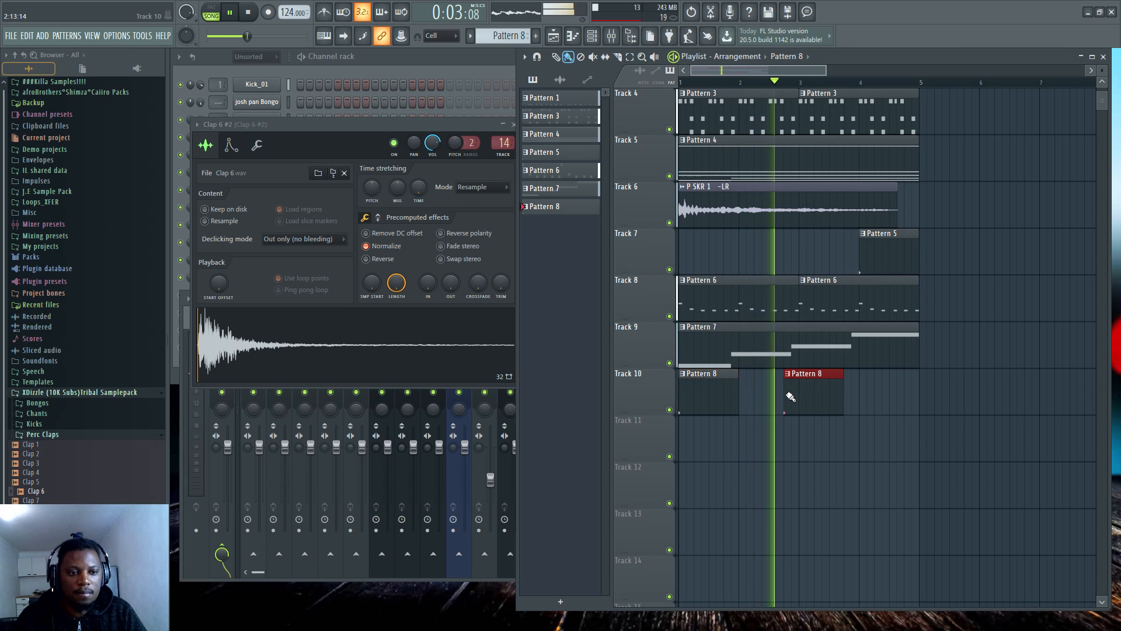
left_click(855, 391)
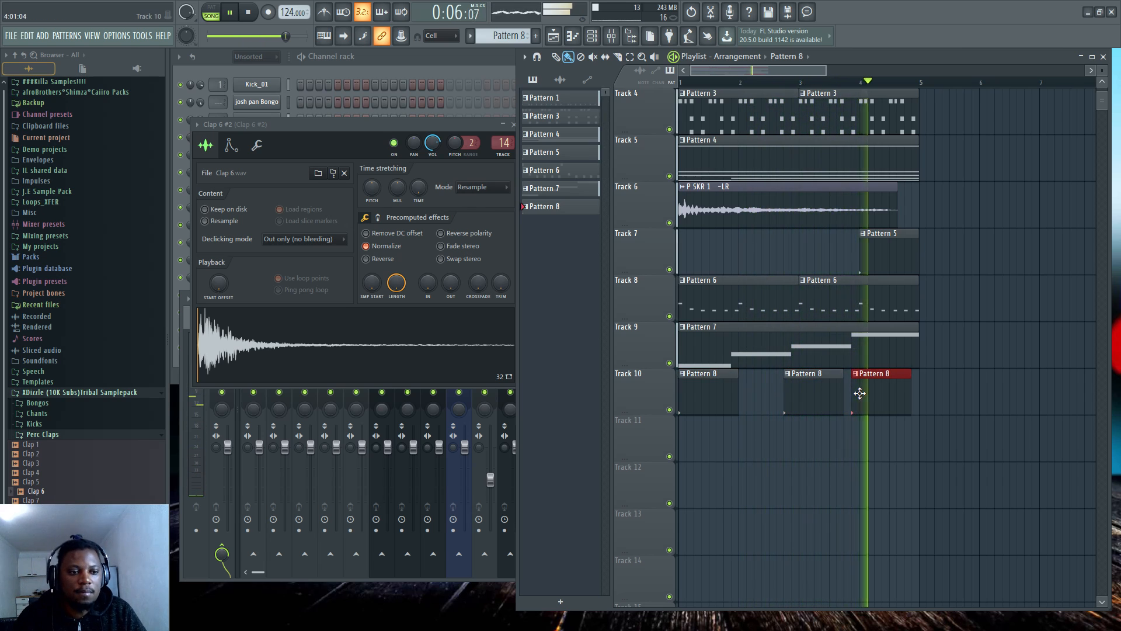
left_click_drag(860, 394, 852, 395)
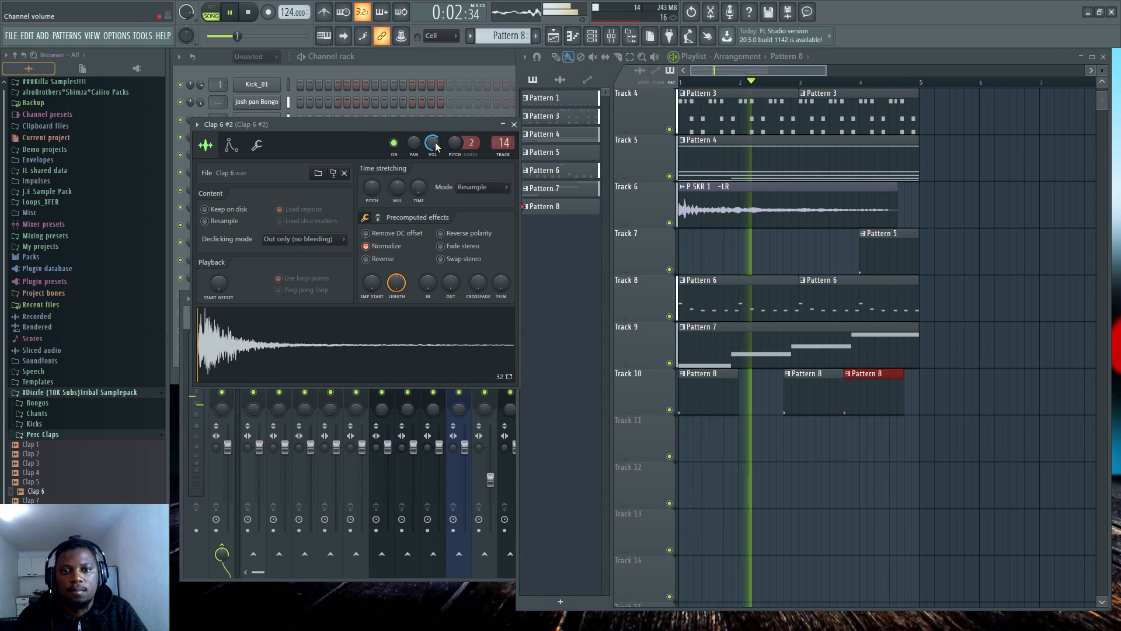
left_click_drag(436, 144, 436, 158)
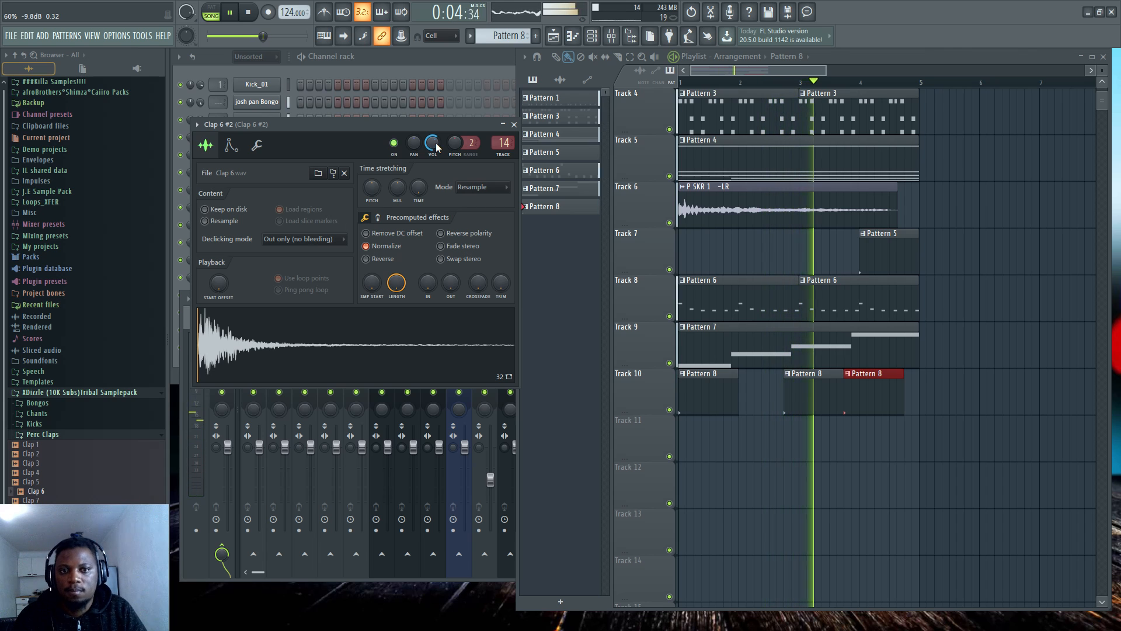
Add the ISHIISHI1-LR sample from the Chants folder as a new channel and open its channel settings
left_click(435, 63)
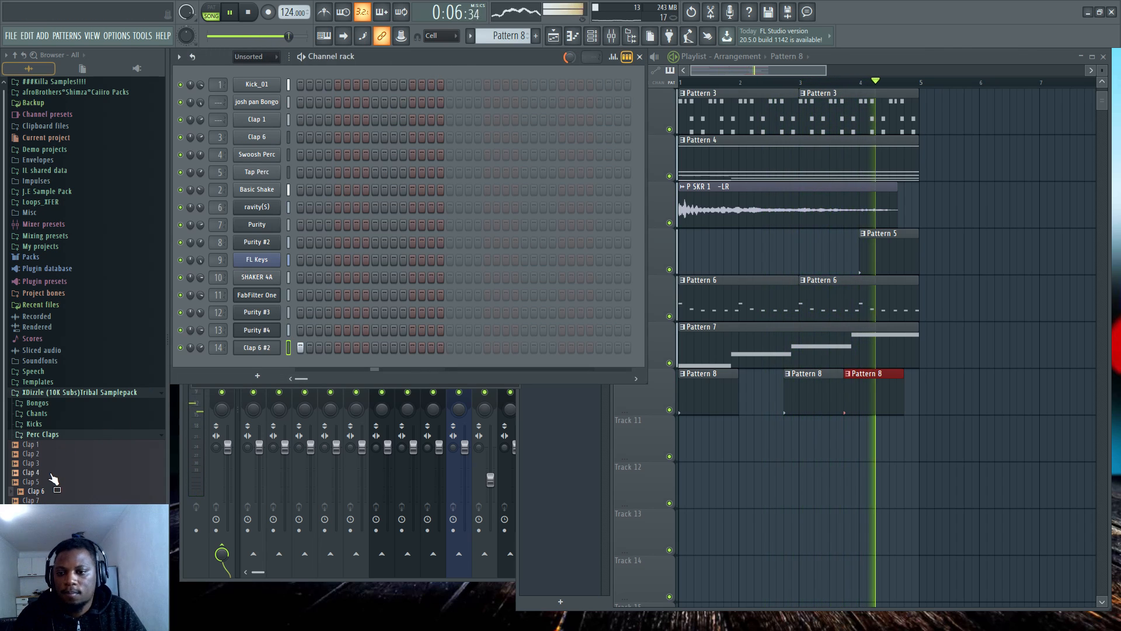
left_click(37, 413)
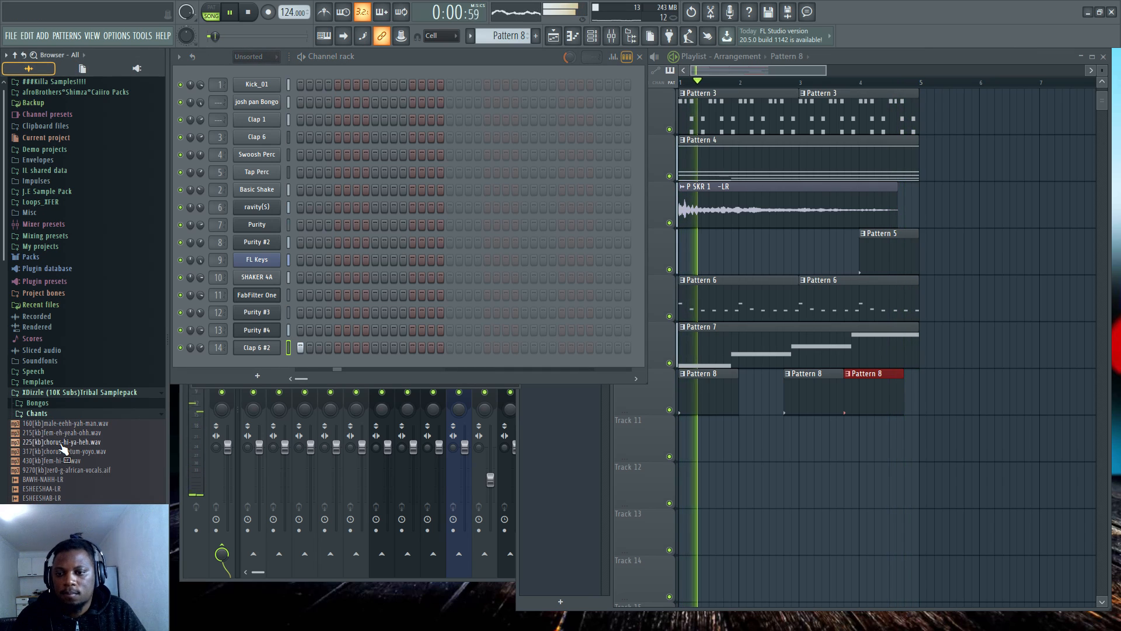
scroll(64, 449, "down", 4)
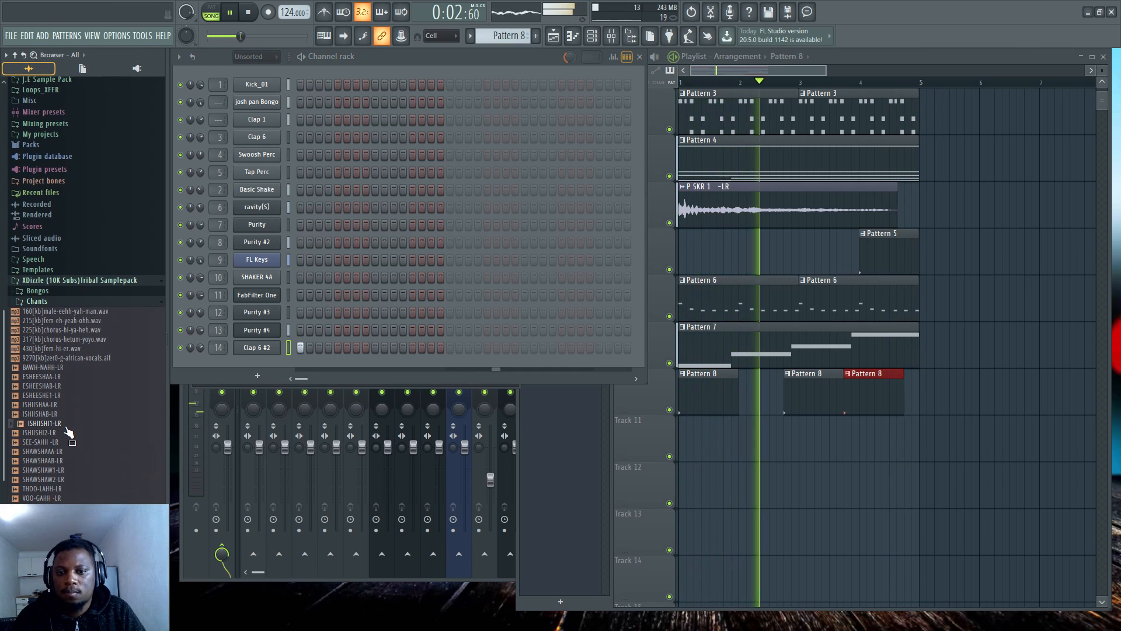
left_click_drag(68, 430, 264, 374)
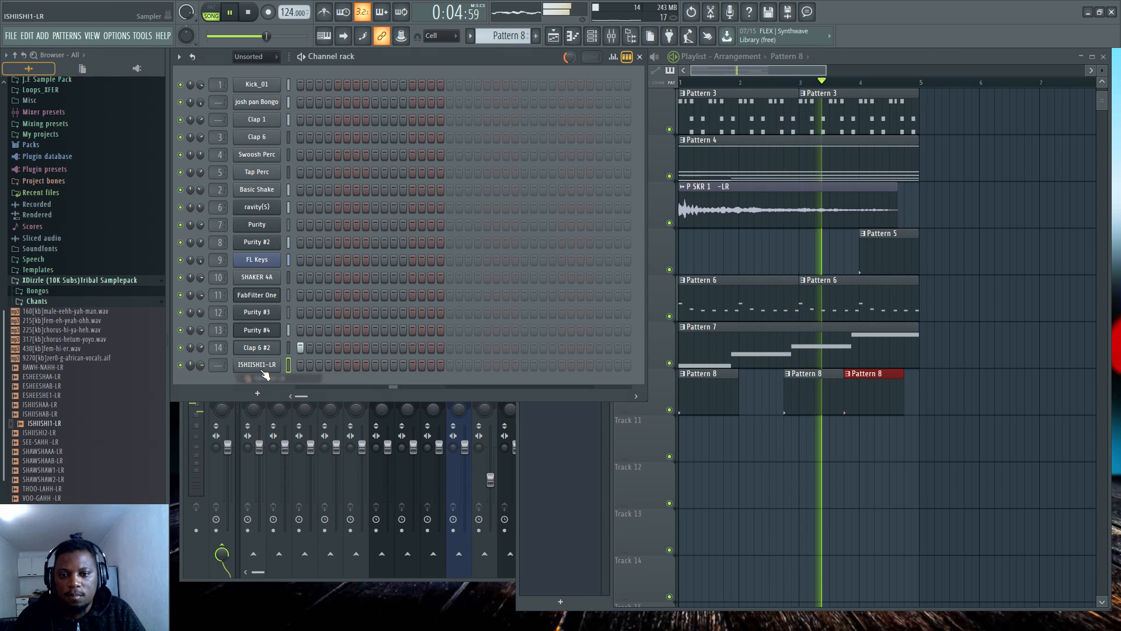
key("space")
left_click(261, 367)
left_click_drag(363, 147, 654, 147)
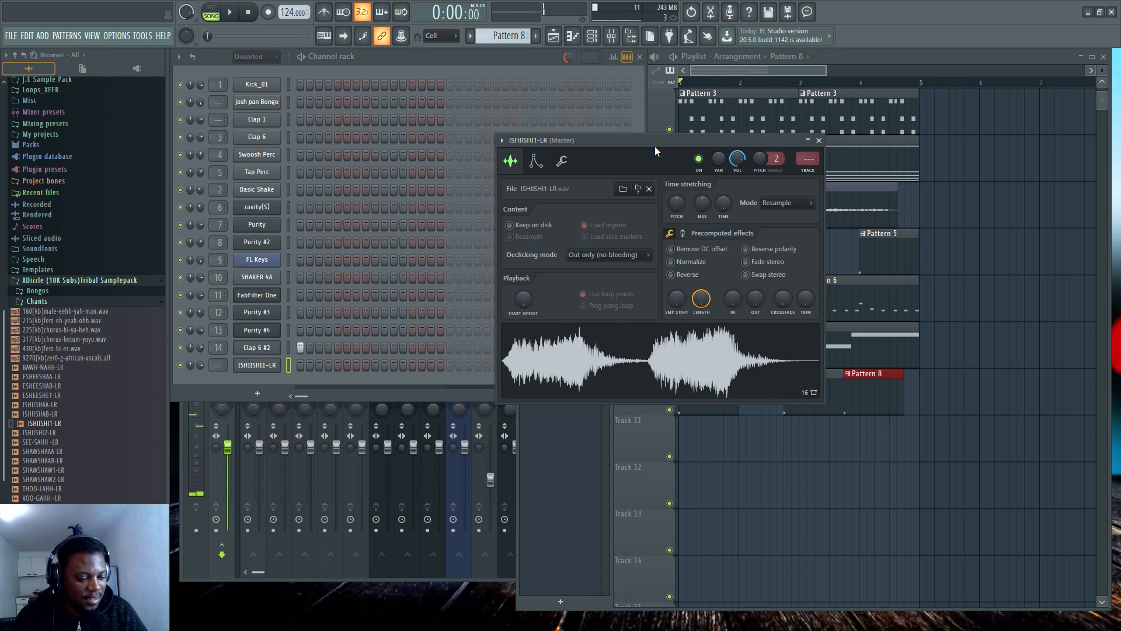
Create Pattern 9 and fill bars 1 to 4 of Track 11 with Pattern 9 clips
key("KP_Add")
key("space")
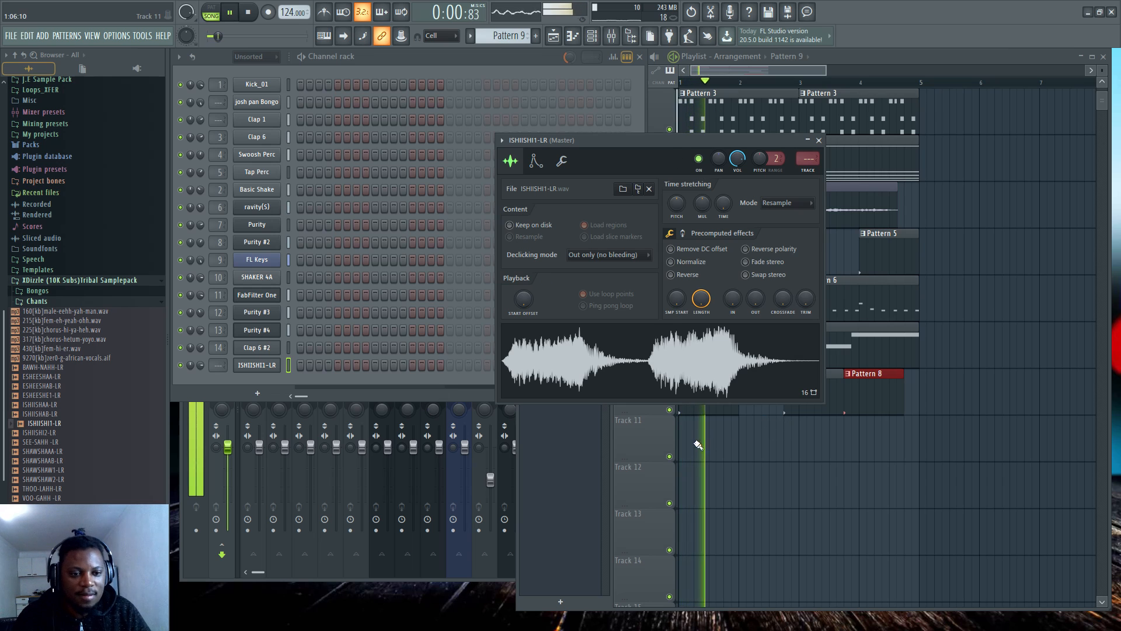
left_click_drag(695, 442, 937, 444)
right_click(943, 445)
key("space")
key("space")
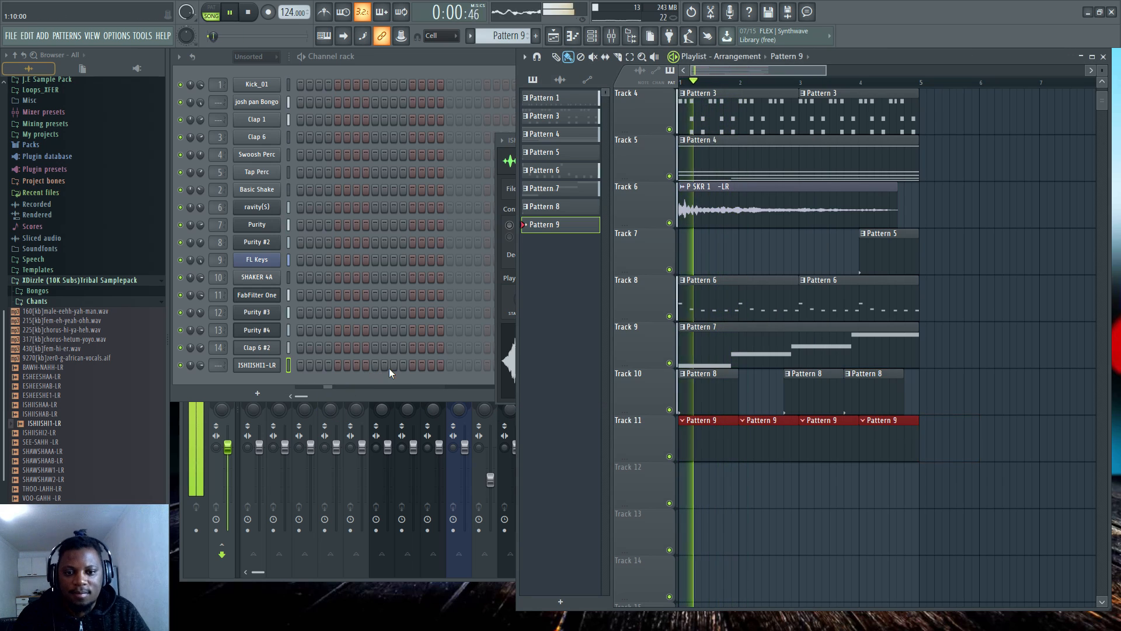
Add an ISHIISHI1-LR hit on step 10 of Pattern 9 and open the channel's settings
left_click(376, 365)
left_click(384, 366)
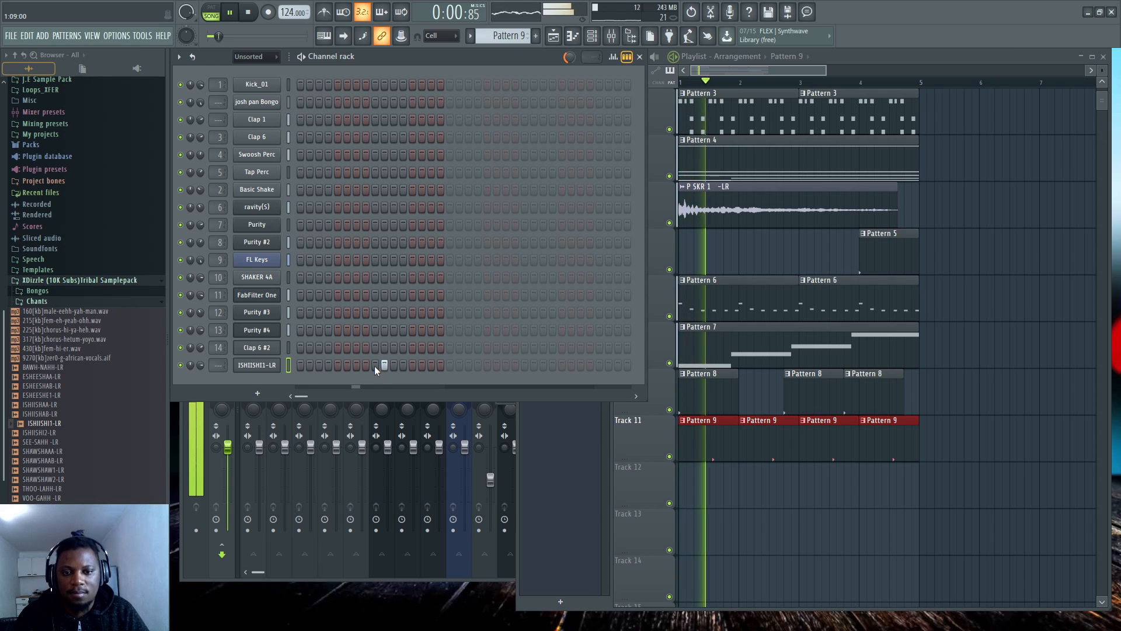
left_click(240, 365)
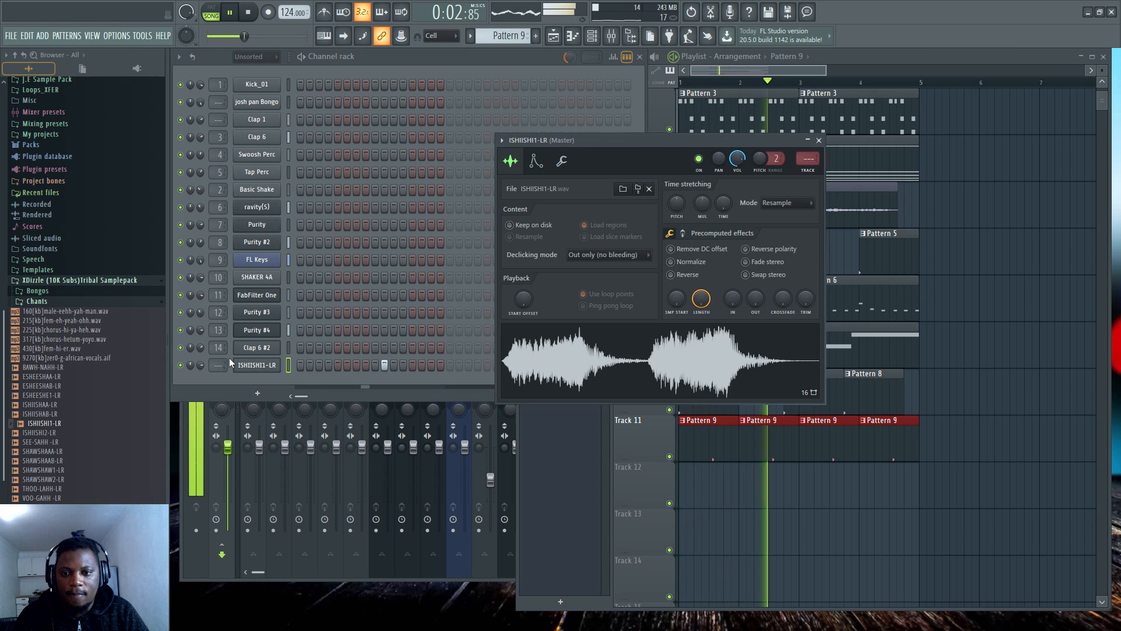
left_click(201, 366)
Add a fade-out to the ISHIISHI1-LR sample and assign the channel to mixer track 15
key("space")
left_click(676, 159)
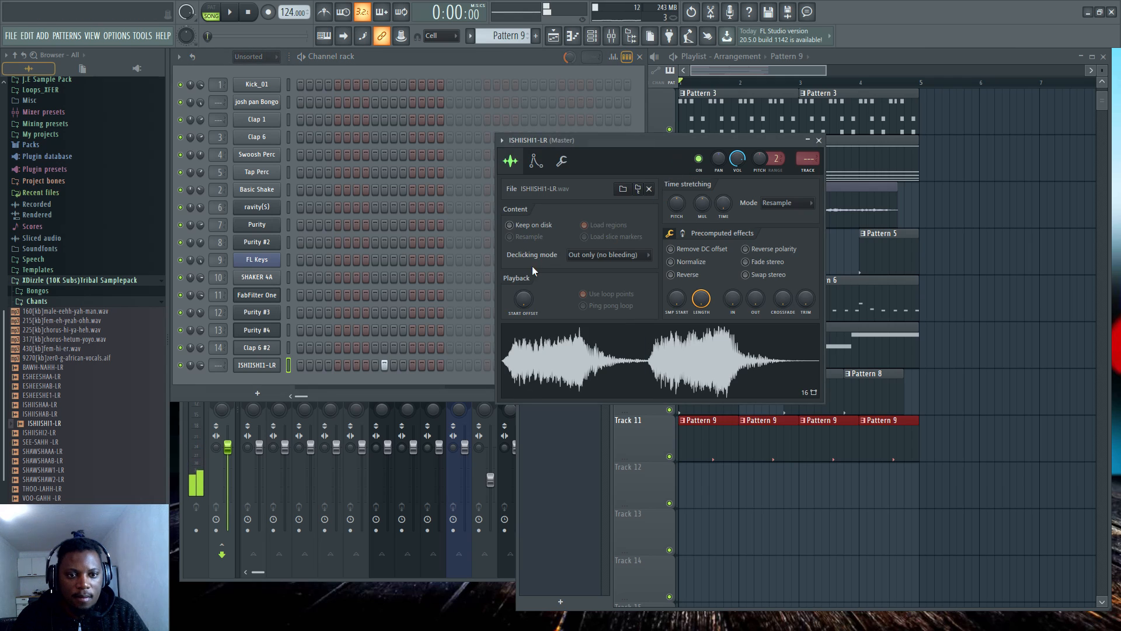
left_click_drag(755, 299, 755, 257)
key("space")
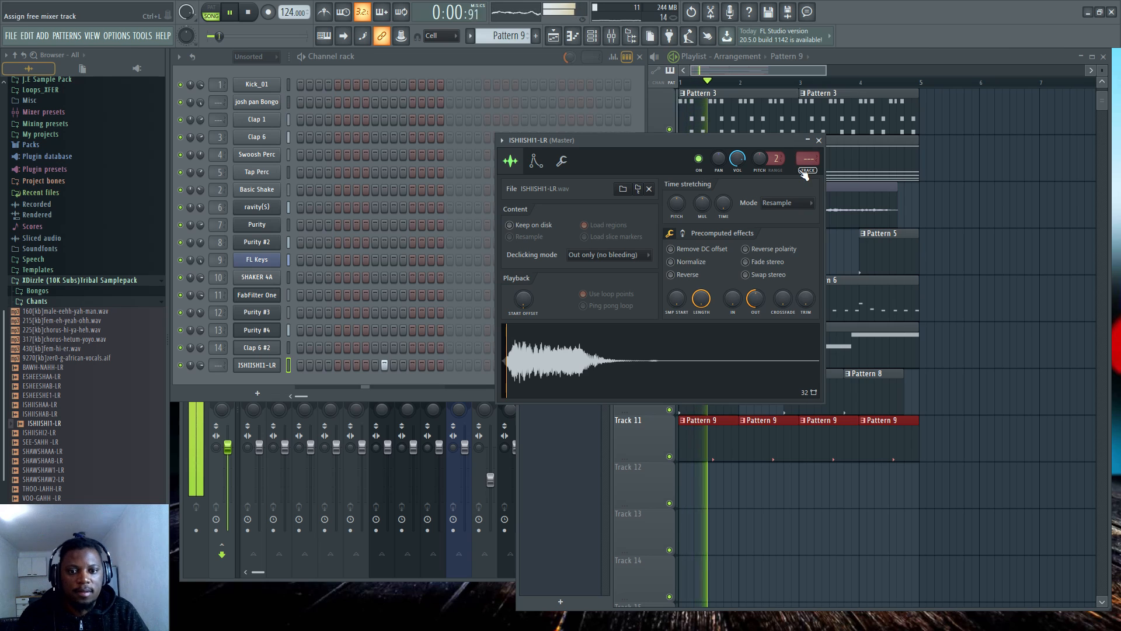
left_click(807, 171)
key("space")
Move the ISHIISHI1-LR hit from step 10 to step 11
left_click(461, 60)
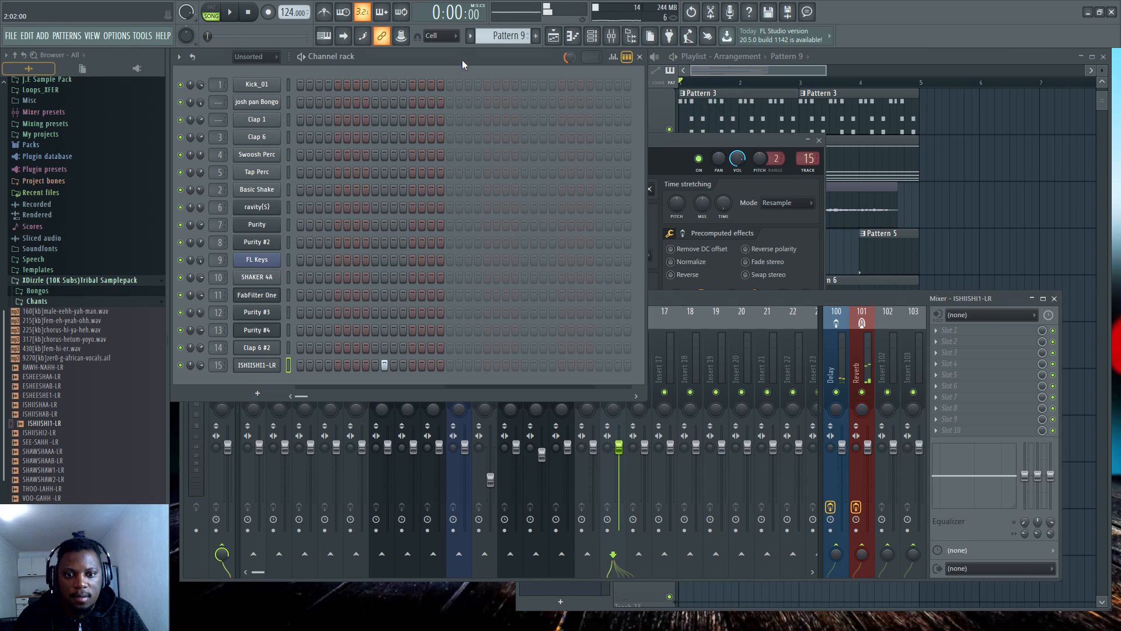
left_click(394, 365)
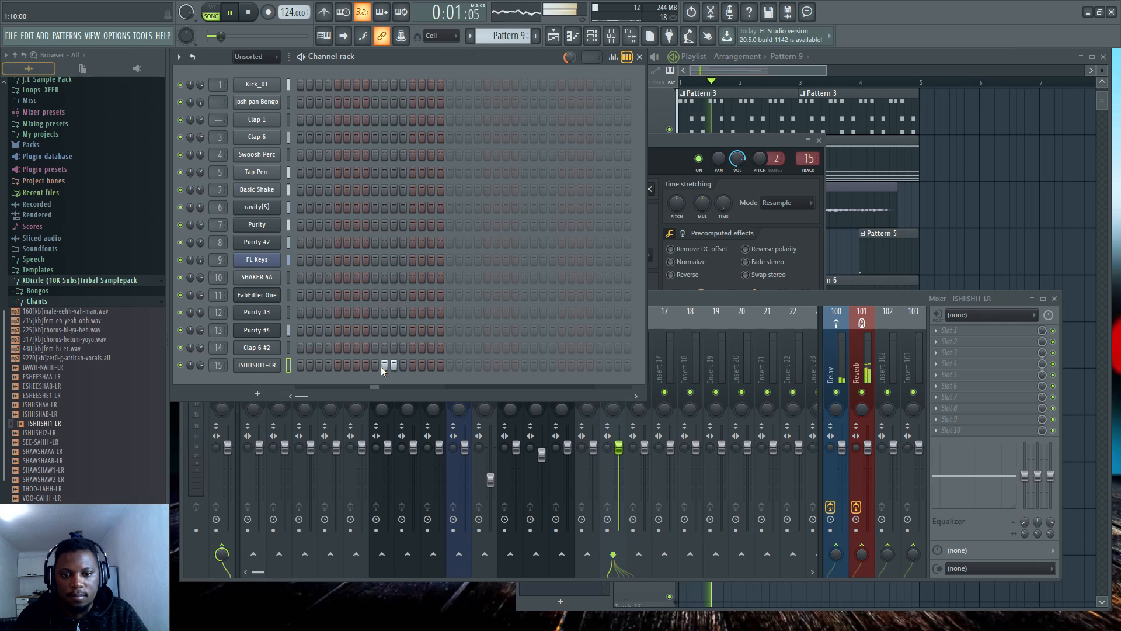
left_click(384, 365)
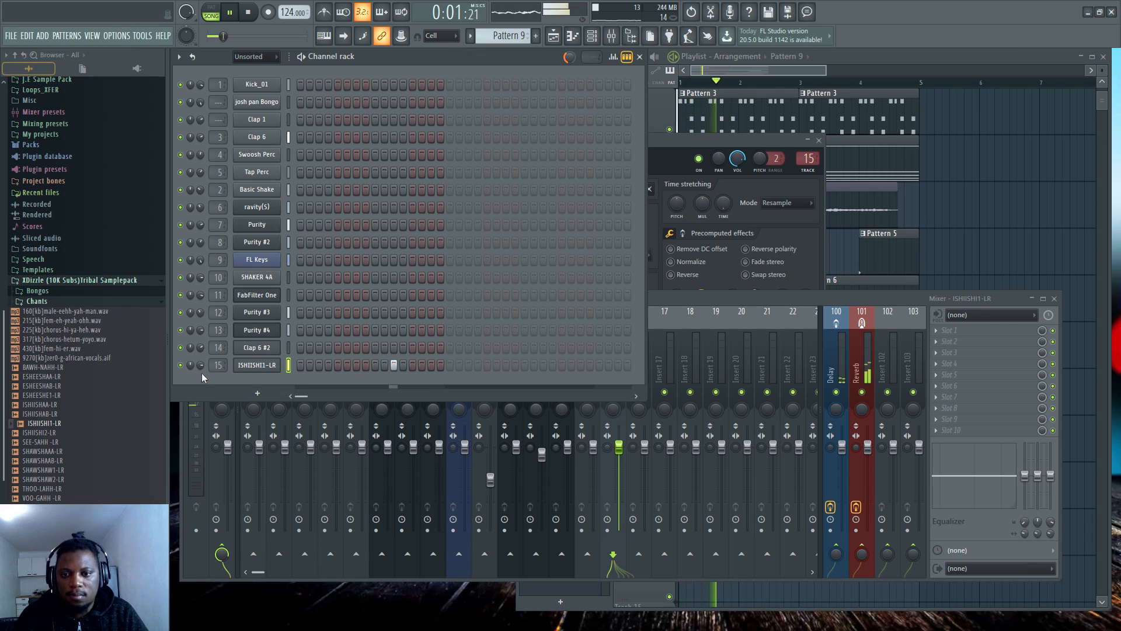
Preview the SHAWSHAAB-LR and VOO-GAHH-LR chants and adjust the ISHIISHI1-LR channel volume
left_click(79, 461)
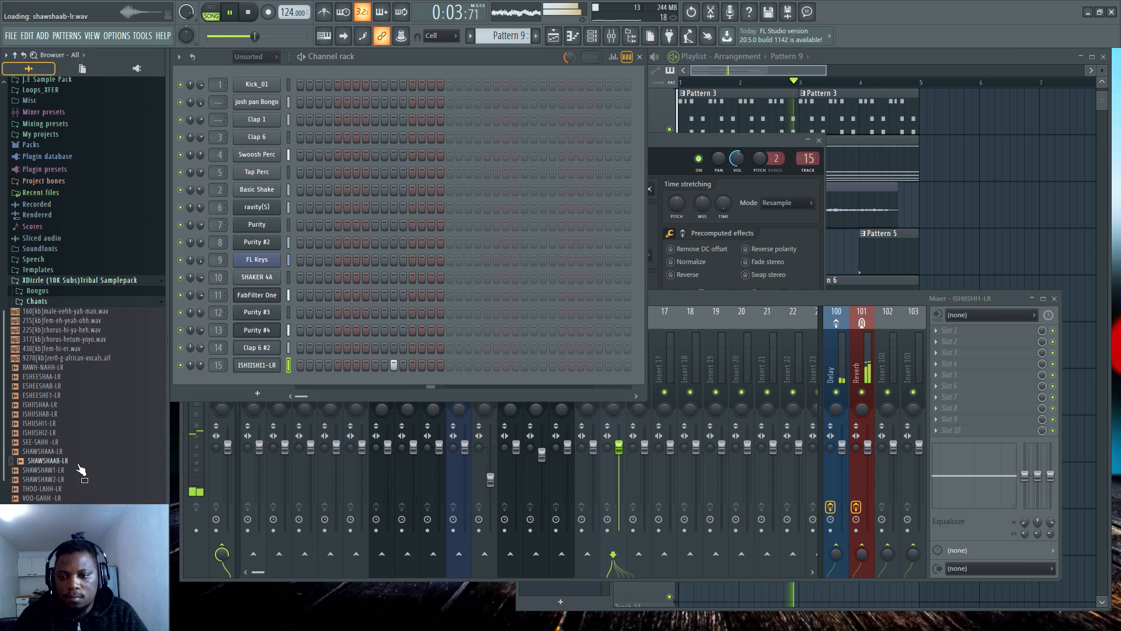
left_click(72, 498)
left_click_drag(200, 365, 179, 378)
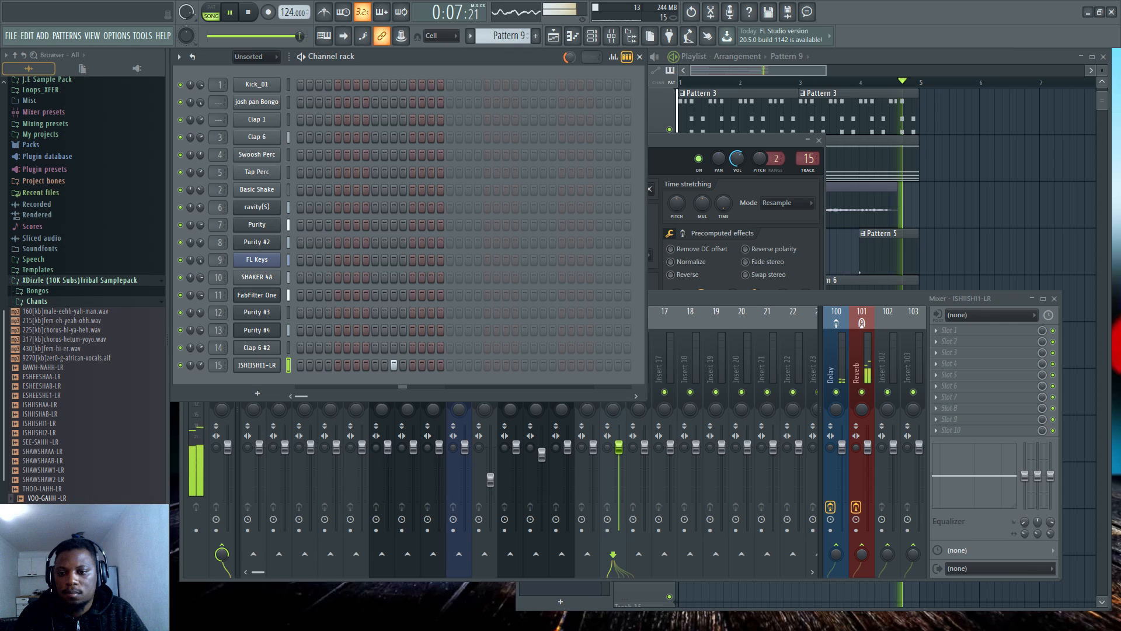
Close the Chants folder and audition samples in the Shaker EFX, Stomps and Perc Claps folders
left_click_drag(91, 342, 71, 305)
left_click(69, 302)
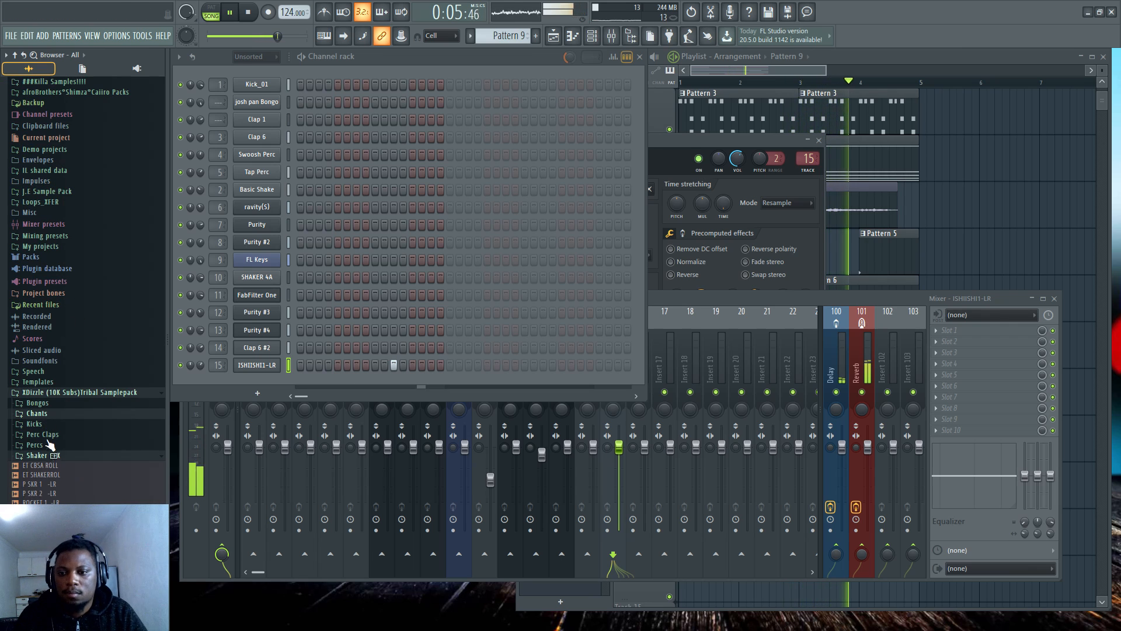
left_click(61, 551)
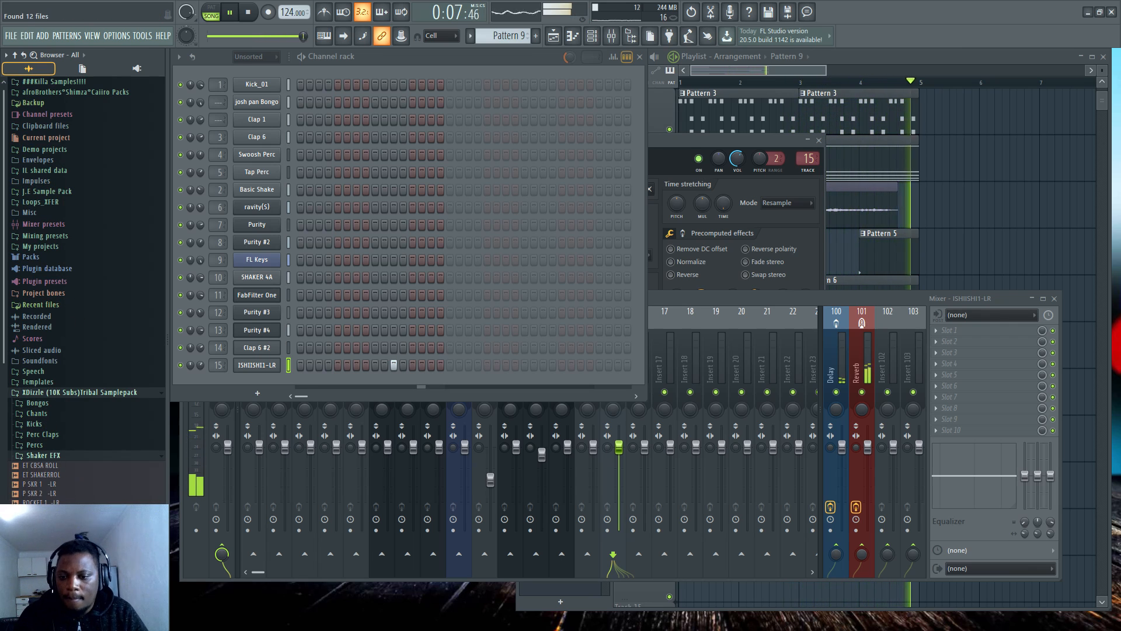
scroll(62, 525, "down", 3)
left_click(59, 486)
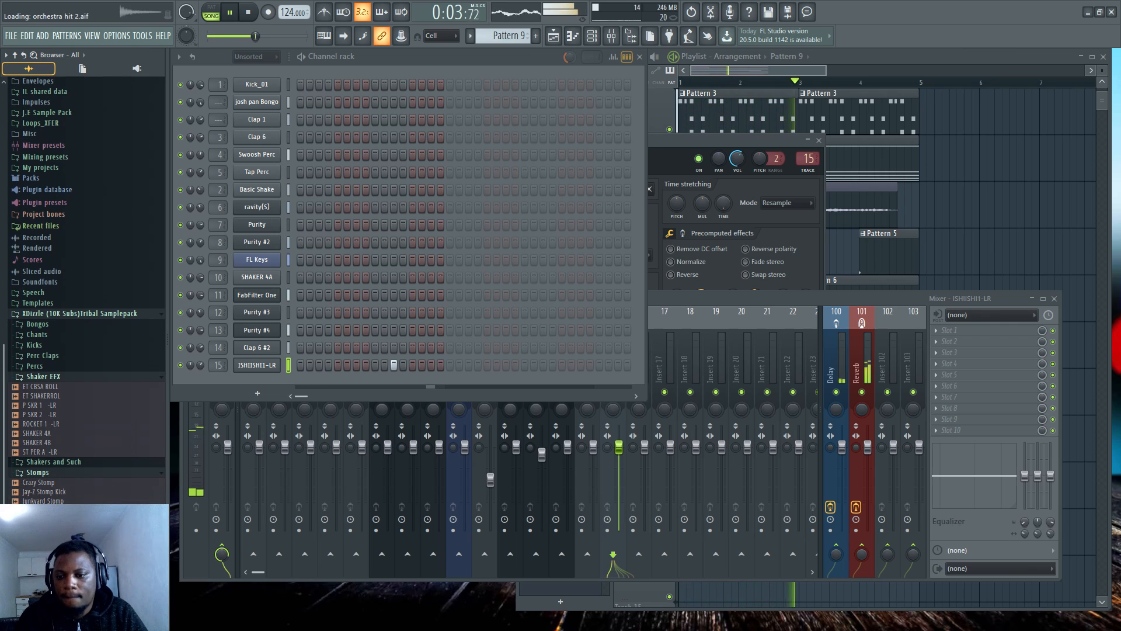
left_click(63, 356)
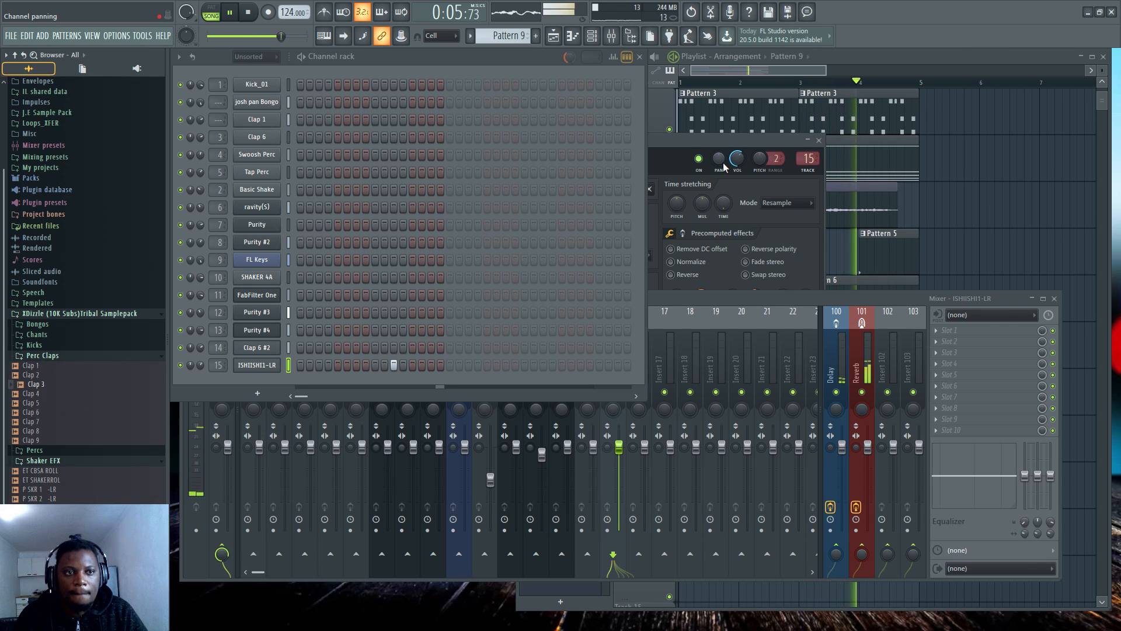
Open Pattern 1 from its clip on playlist Track 1 and bring the channel rack forward
left_click(799, 128)
scroll(782, 143, "up", 3)
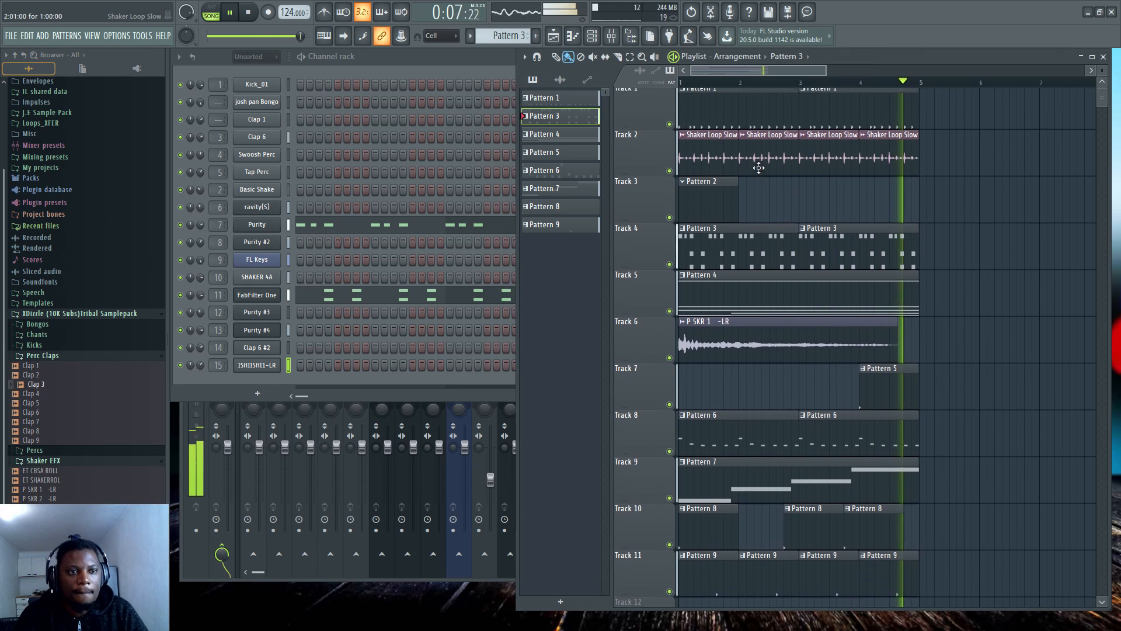
double_click(769, 120)
left_click(445, 53)
Add the Tap Bongo sample from the Bongos folder as a new channel with hits on steps 11 and 27
left_click(73, 404)
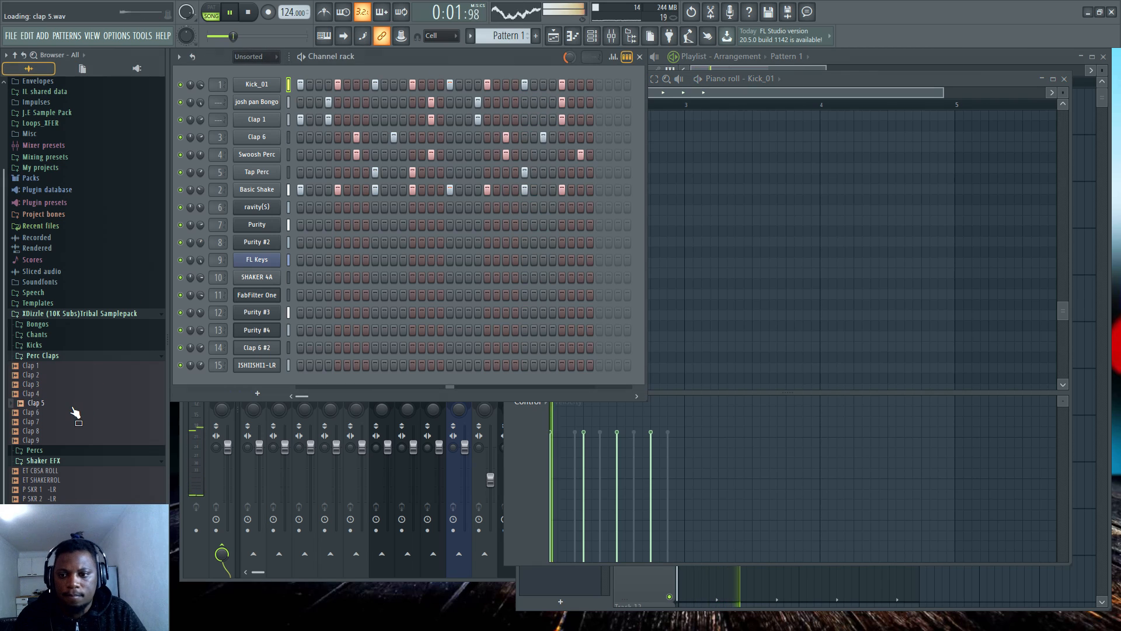
left_click(65, 423)
left_click(38, 324)
key("space")
left_click(47, 380)
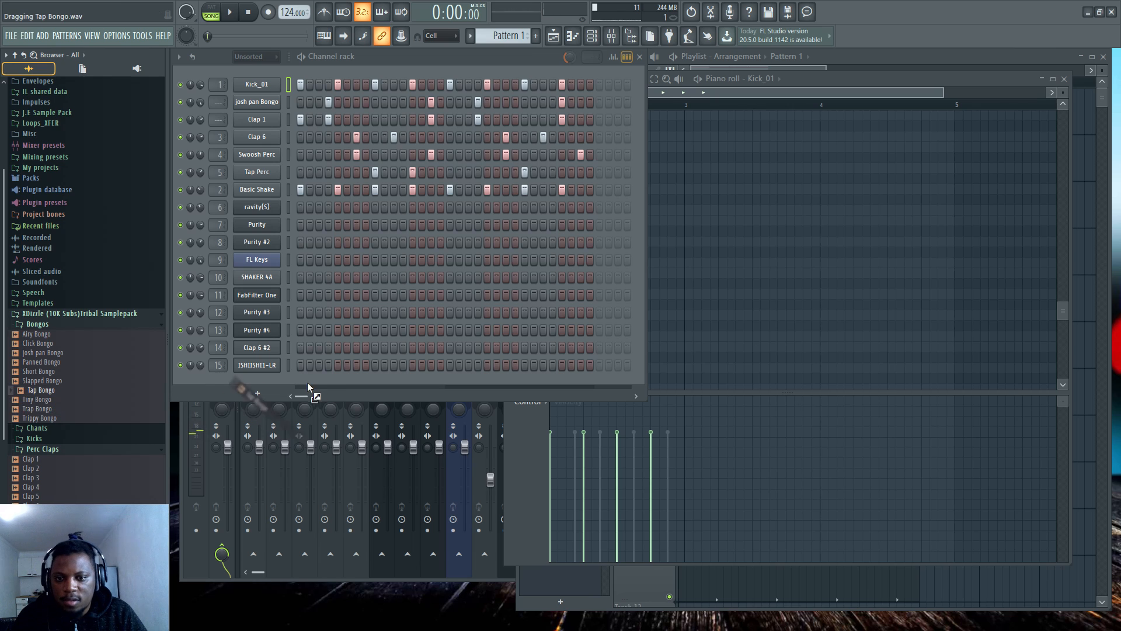
left_click_drag(307, 383, 283, 380)
key("space")
left_click(393, 382)
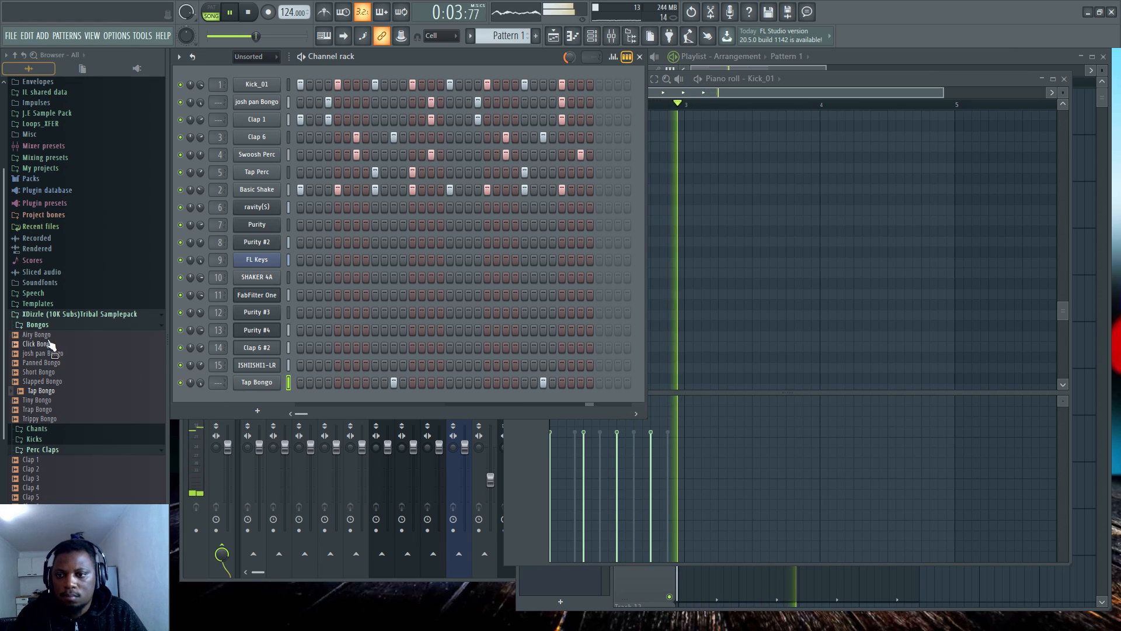
Add the Clack Perc sample from the Percs folder as a new channel with hits on steps 3 and 4
left_click(63, 326)
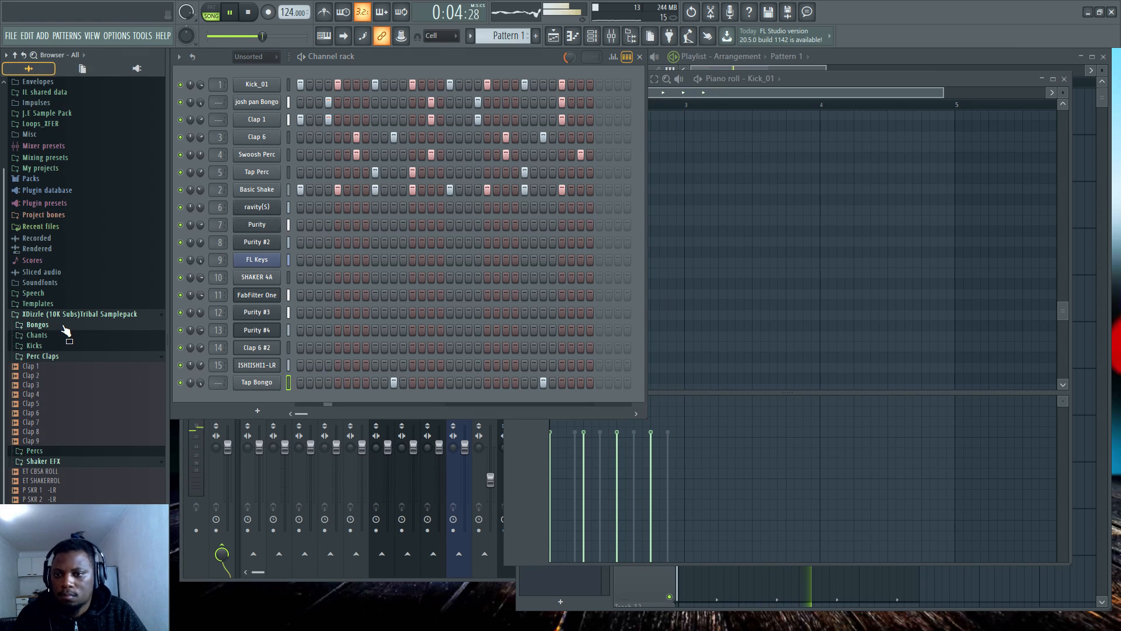
left_click(47, 356)
left_click(55, 368)
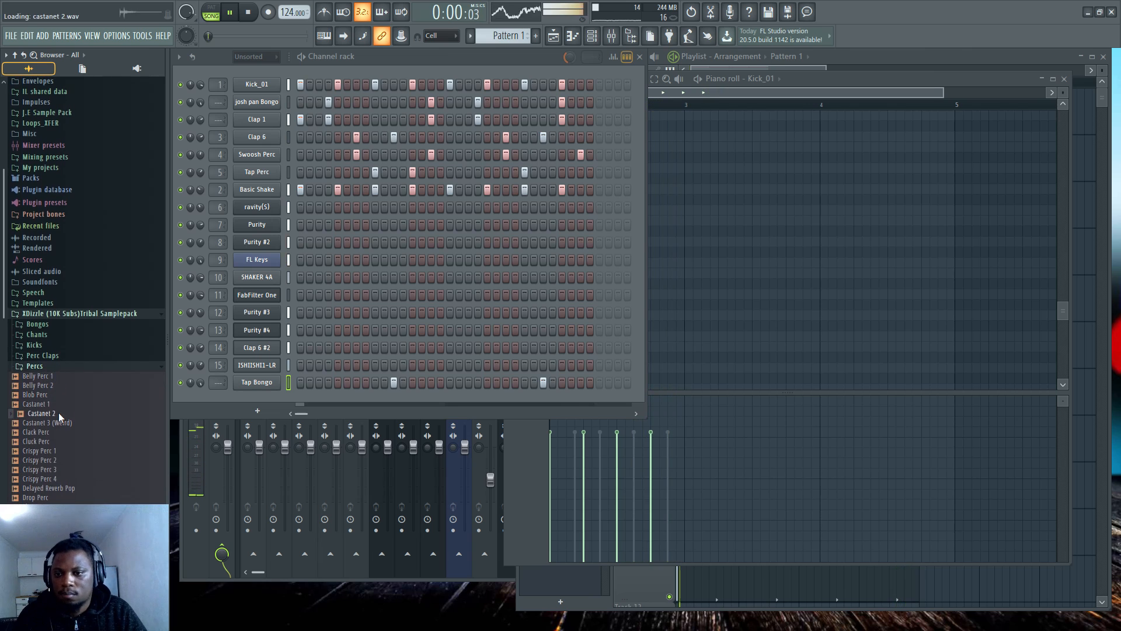
left_click(53, 433)
left_click_drag(56, 436, 339, 401)
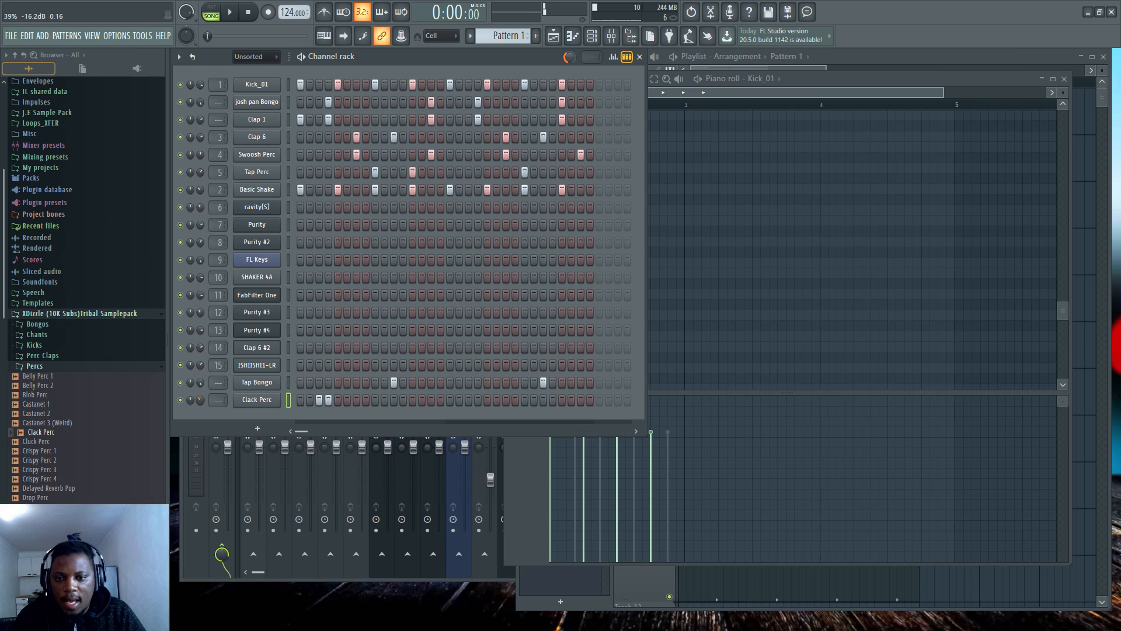
Add Clack Perc hits on steps 7, 8, 11, 12, 15, 16, 19 and 20
left_click(356, 399)
left_click(365, 399)
key("space")
left_click(394, 400)
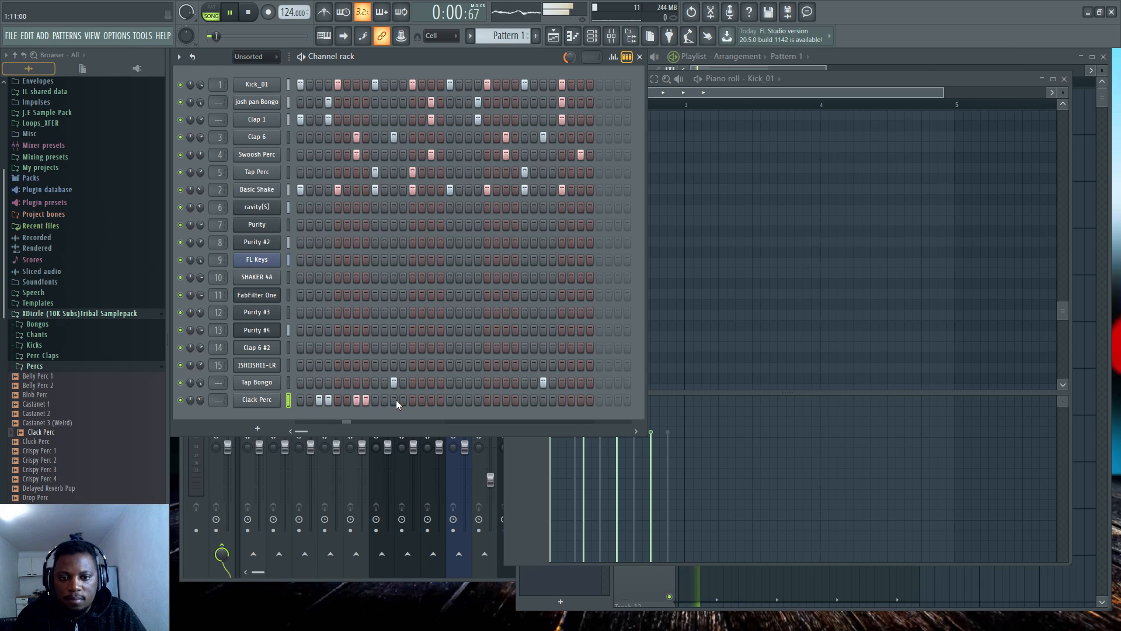
left_click(403, 399)
key("space")
left_click(469, 401)
left_click(478, 401)
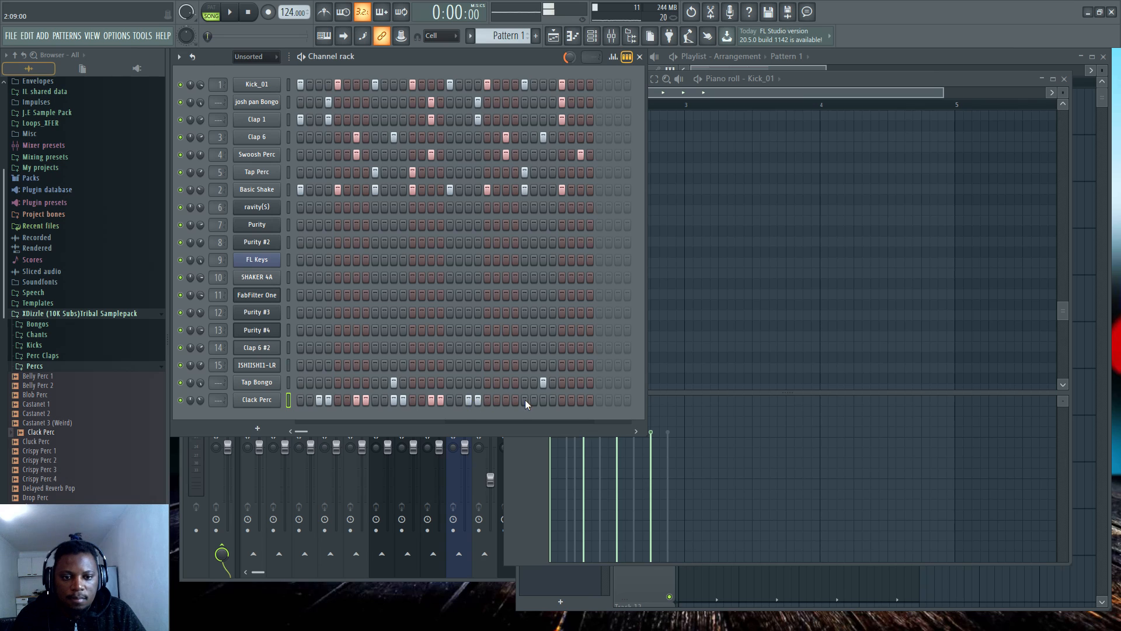
Add Clack Perc hits on steps 23, 24, 27, 28, 31, 32 and 33, and play the song
left_click(506, 401)
left_click(515, 401)
left_click(543, 400)
left_click(553, 399)
left_click(581, 400)
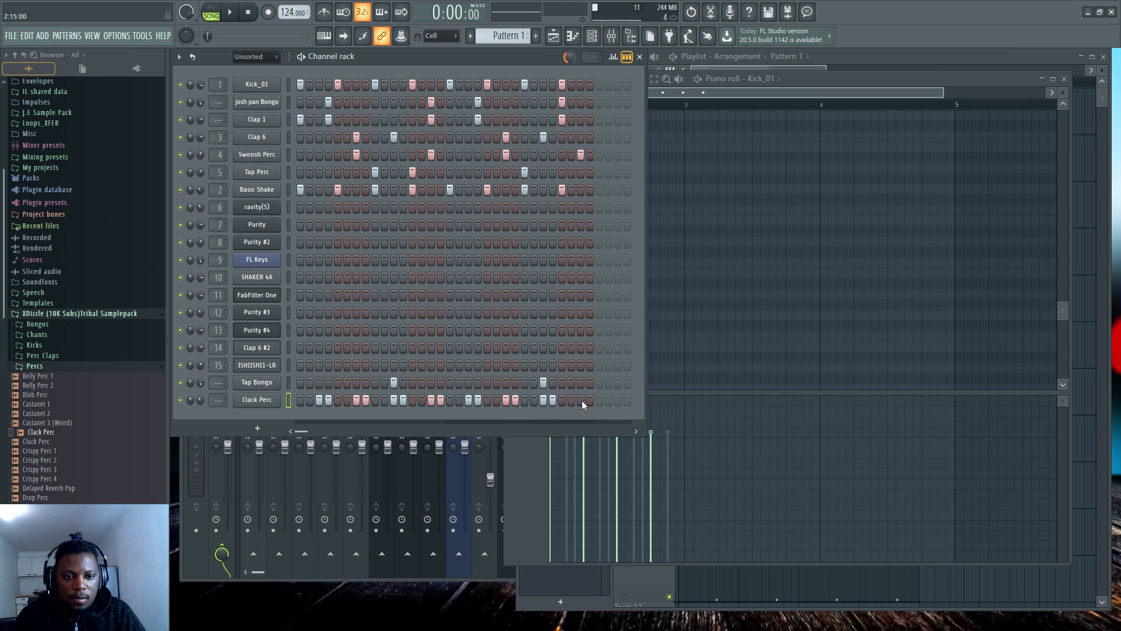
left_click(591, 399)
left_click(599, 399)
key("space")
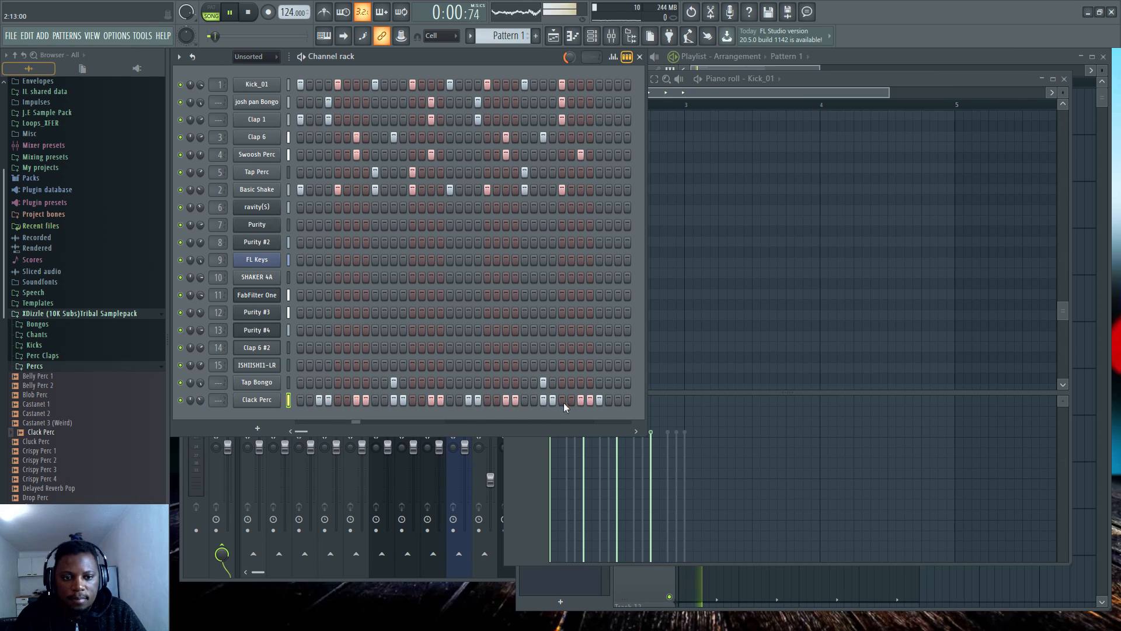
Adjust the Clack Perc channel's start offset and volume, and audition the Crispy Perc 1 and Crispy Perc 3 samples
left_click(257, 399)
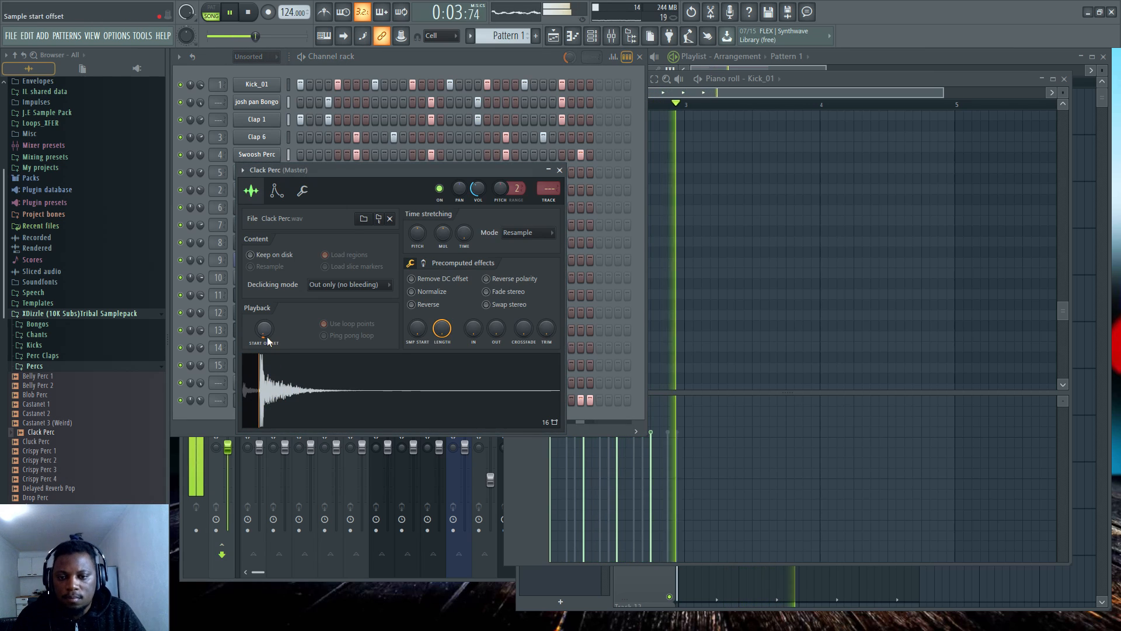
left_click_drag(204, 401, 205, 396)
key("space")
left_click(66, 450)
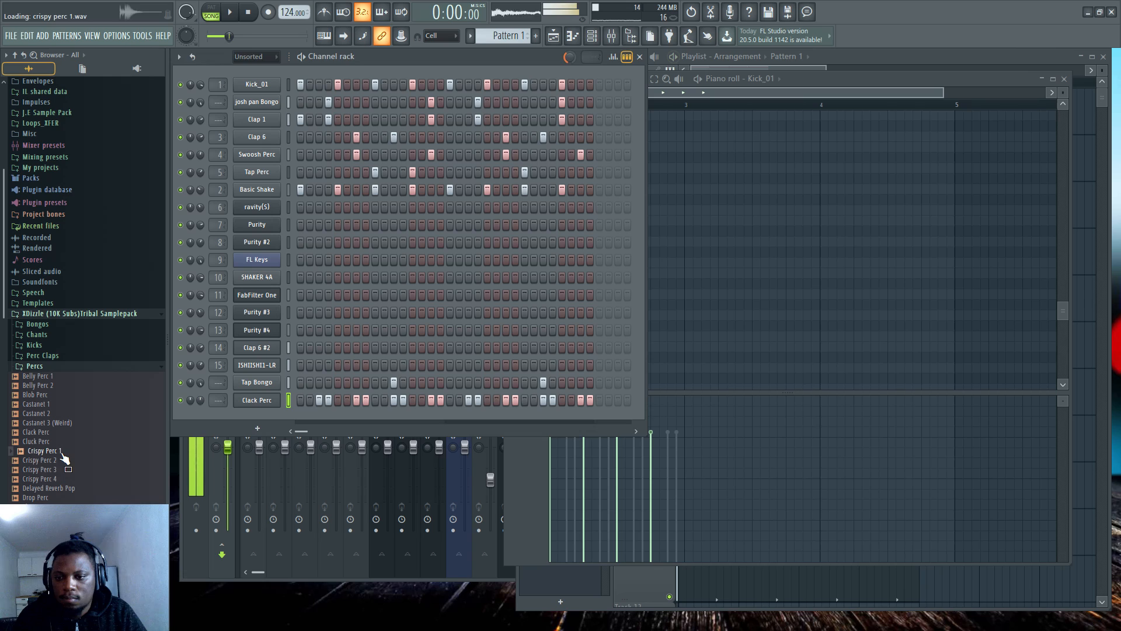
left_click(70, 470)
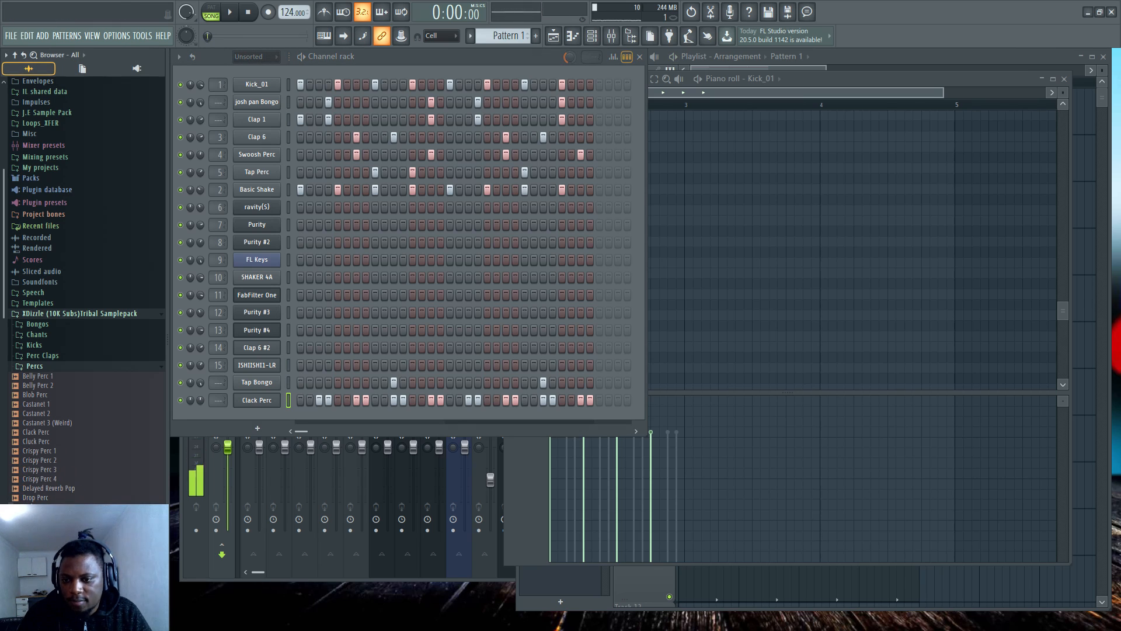
Replace the channel's Clack Perc sample with Hoosier Slap and adjust its volume, fade-out and trim while the song plays
left_click_drag(266, 400, 266, 401)
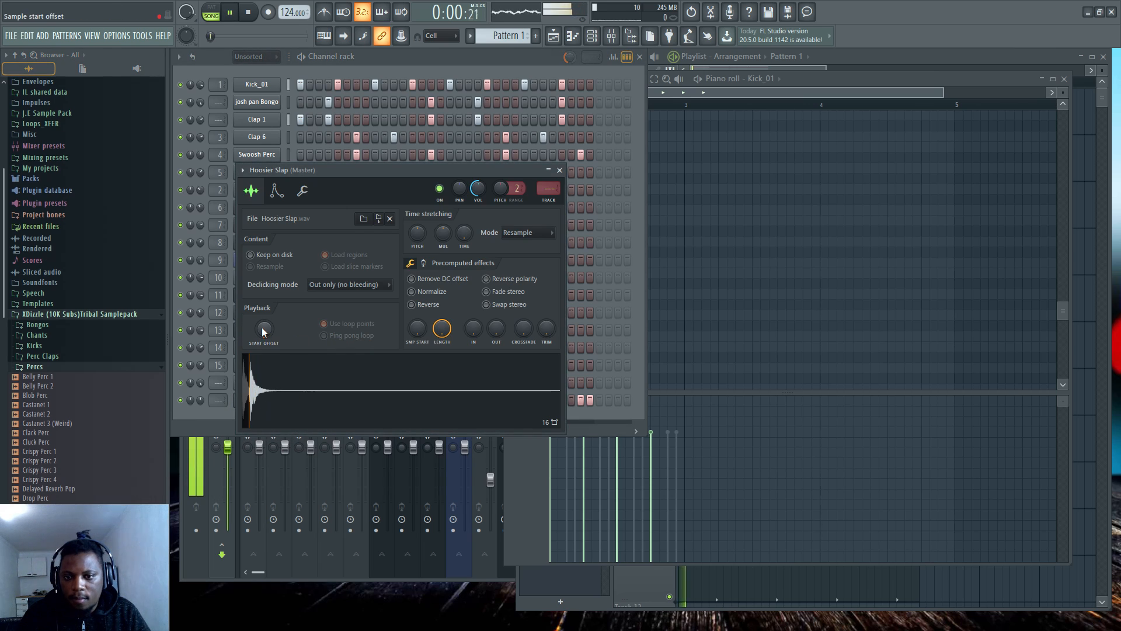
left_click_drag(200, 400, 200, 390)
left_click(260, 401)
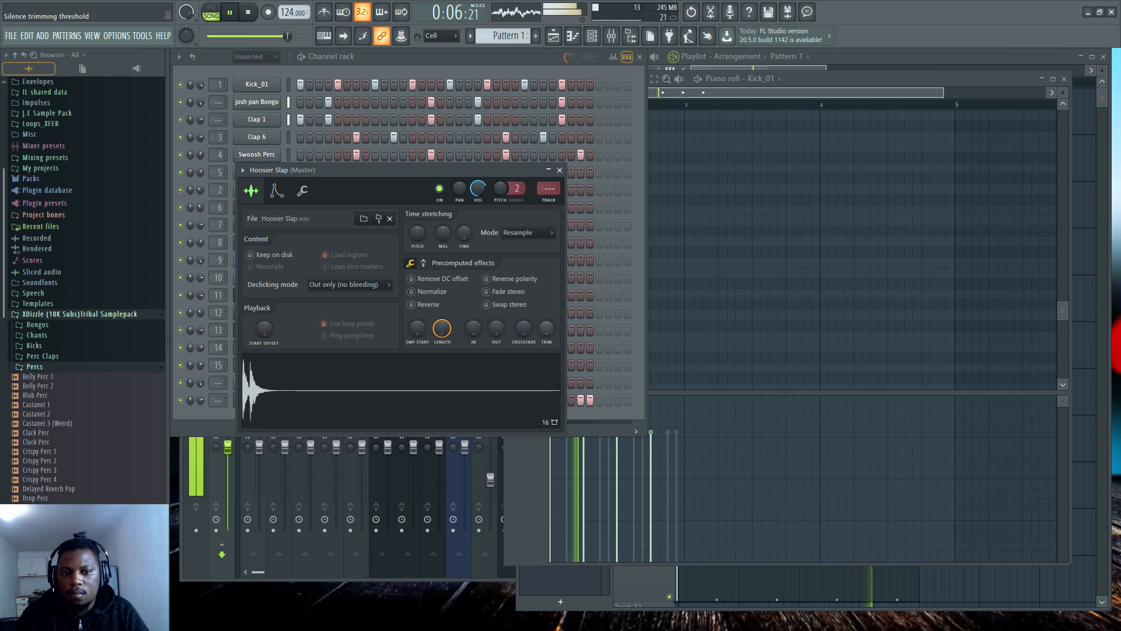
left_click_drag(546, 328, 496, 280)
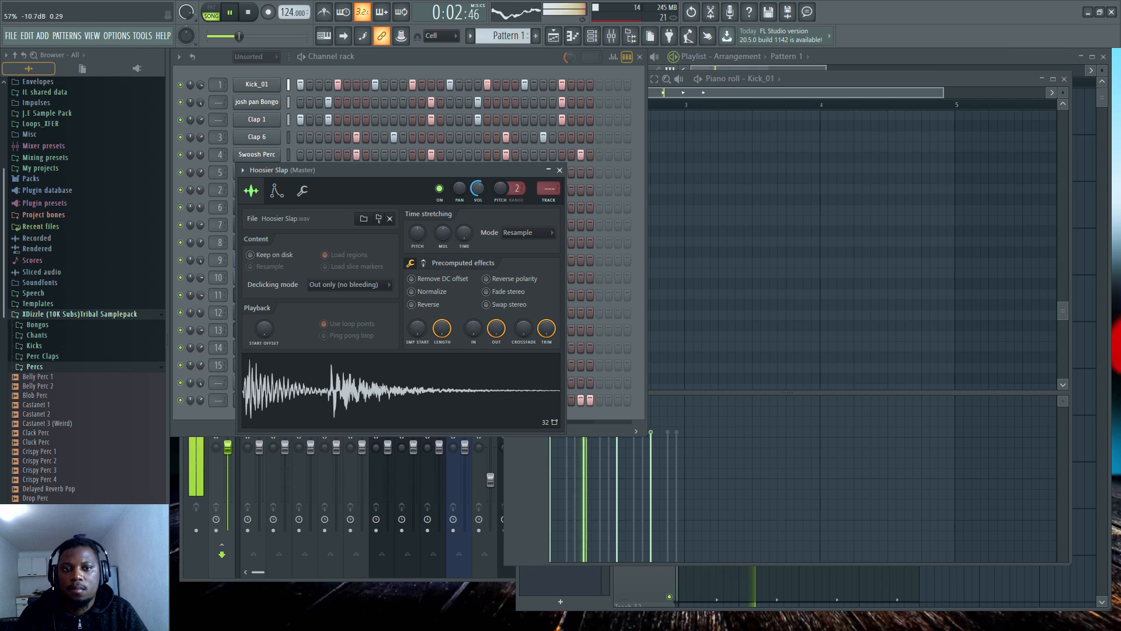
left_click(460, 62)
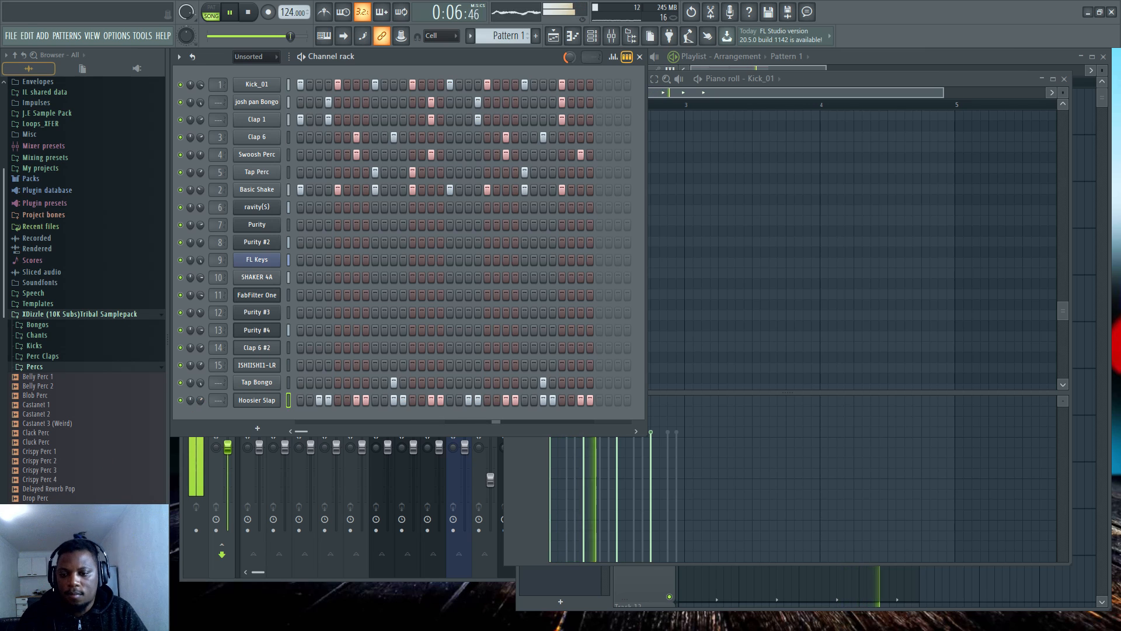
Stop the song and open the Pattern 7 clip on Track 9 in the piano roll
left_click(843, 58)
key("space")
double_click(723, 252)
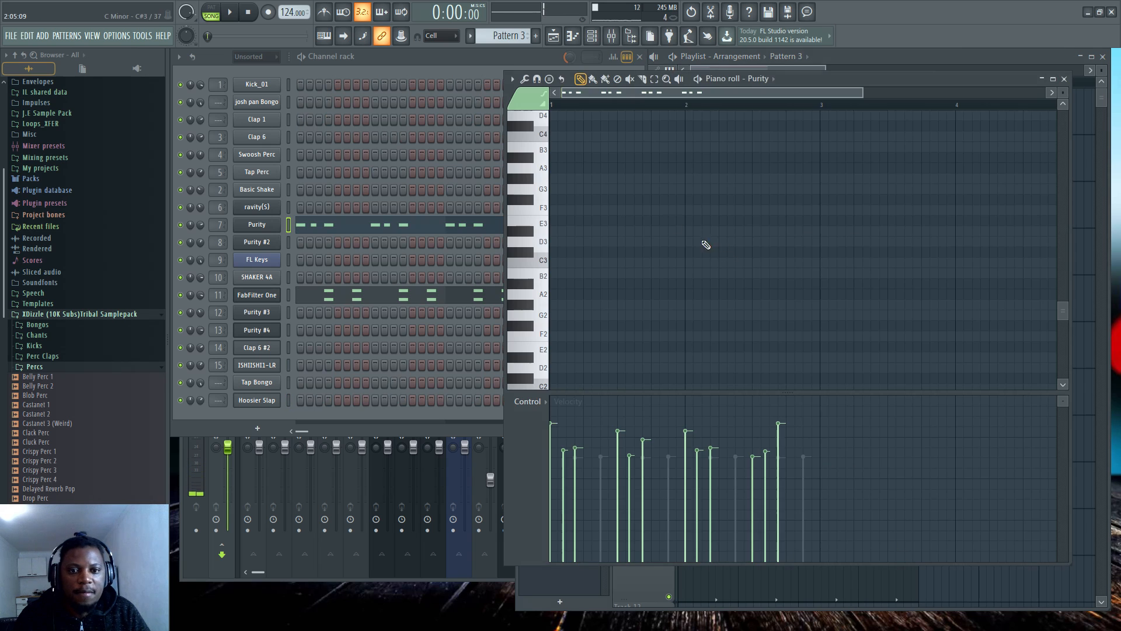
left_click_drag(509, 78, 519, 78)
left_click(853, 56)
scroll(844, 396, "down", 8)
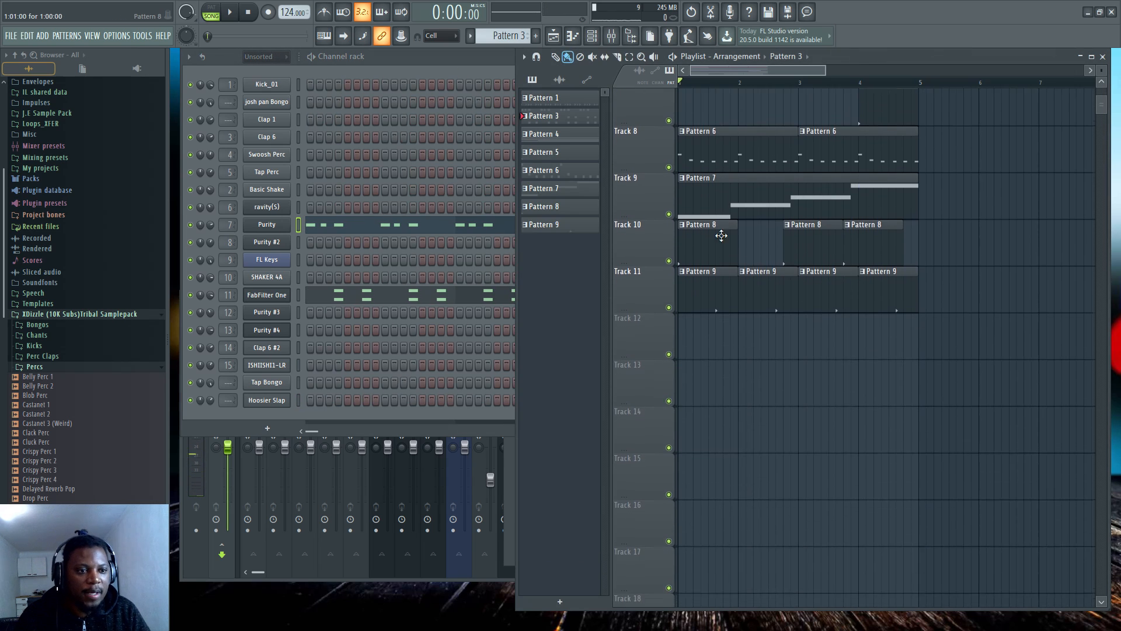
double_click(741, 148)
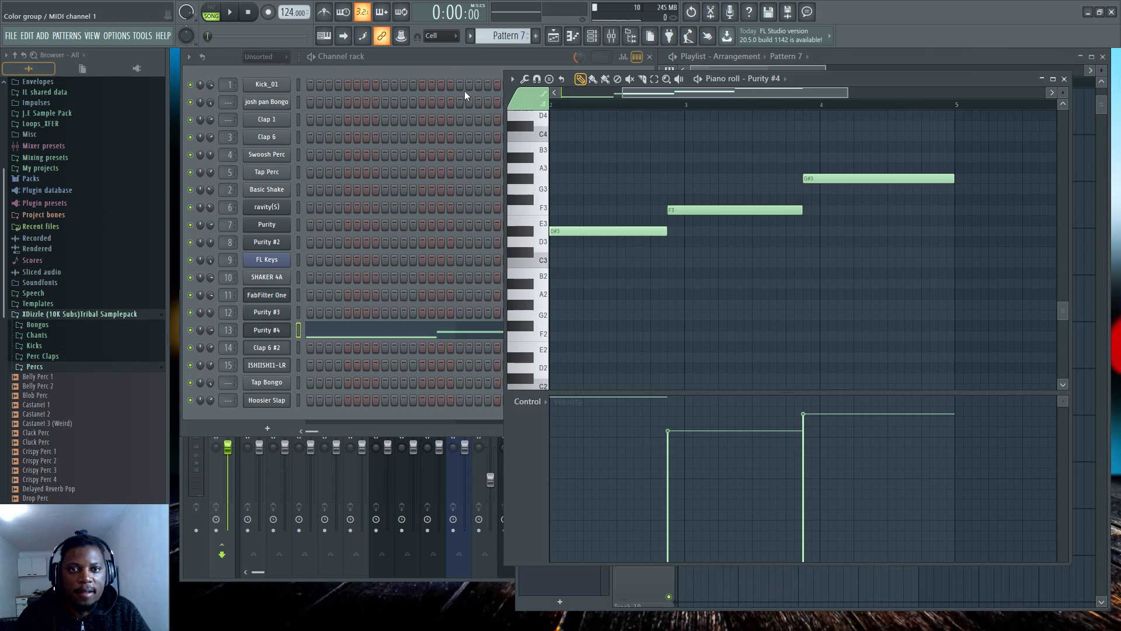
Add a Fruity DX10 synth as a new channel
left_click(268, 426)
mouse_move(302, 432)
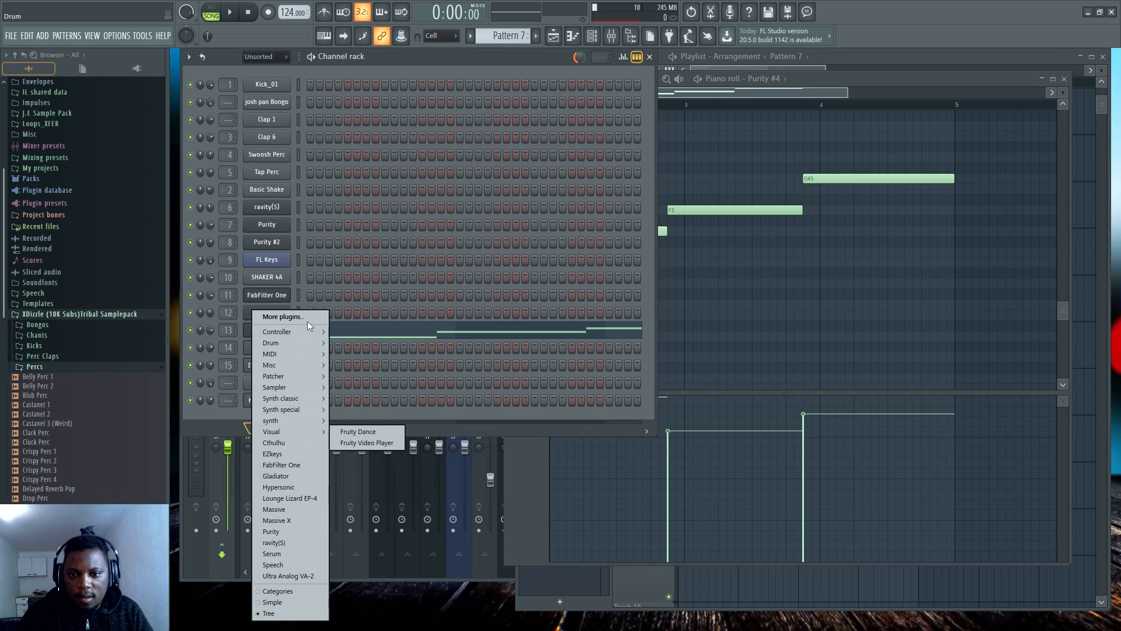
left_click(440, 412)
left_click(269, 428)
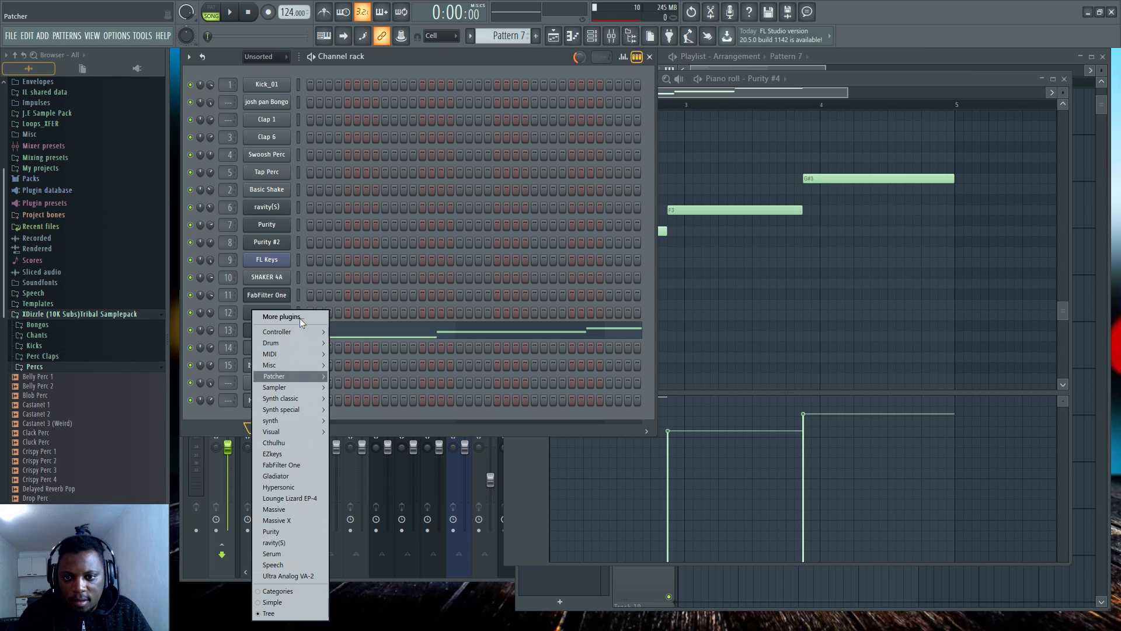
mouse_move(303, 367)
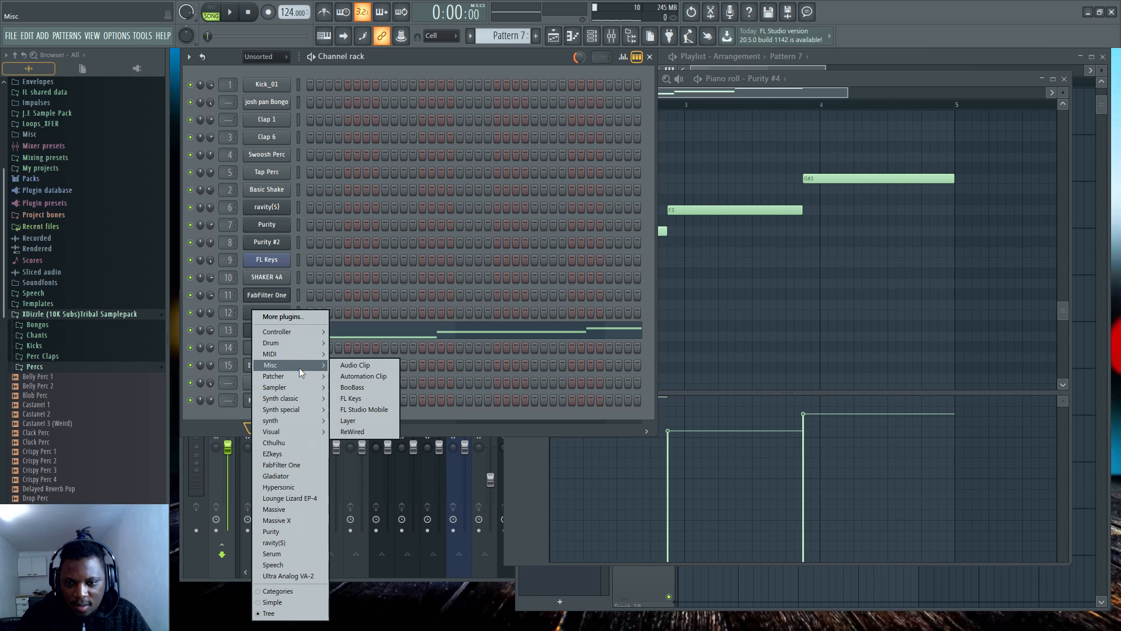
mouse_move(300, 389)
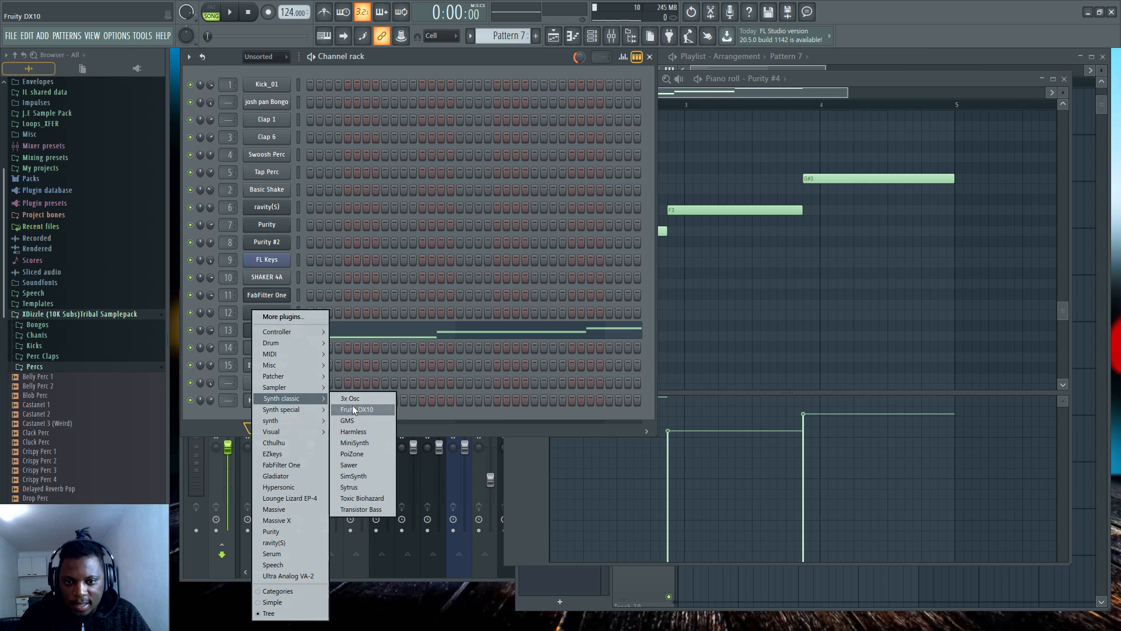
left_click(353, 409)
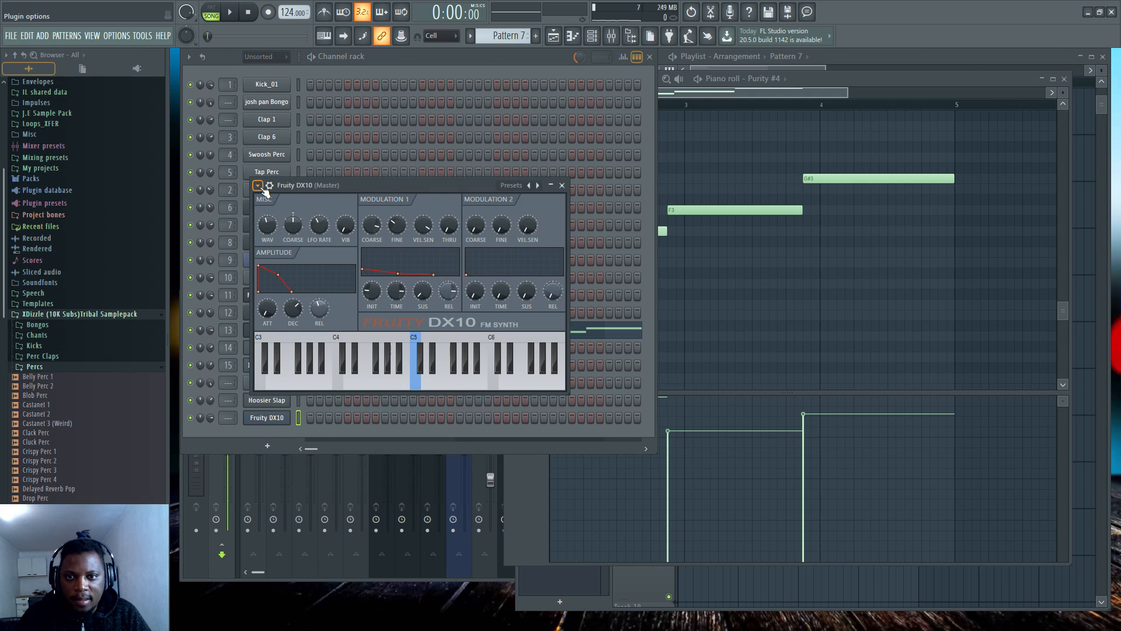
Load the eFlute preset in Fruity DX10 and copy the Purity #4 notes into its channel
left_click(258, 185)
mouse_move(286, 219)
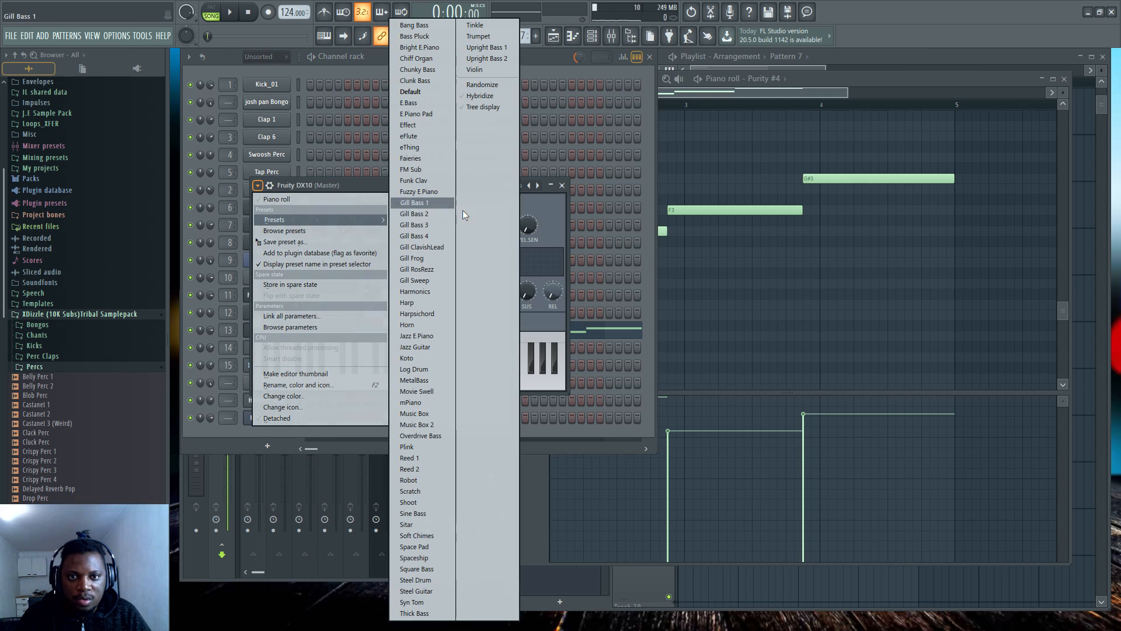
left_click(426, 136)
left_click(380, 127)
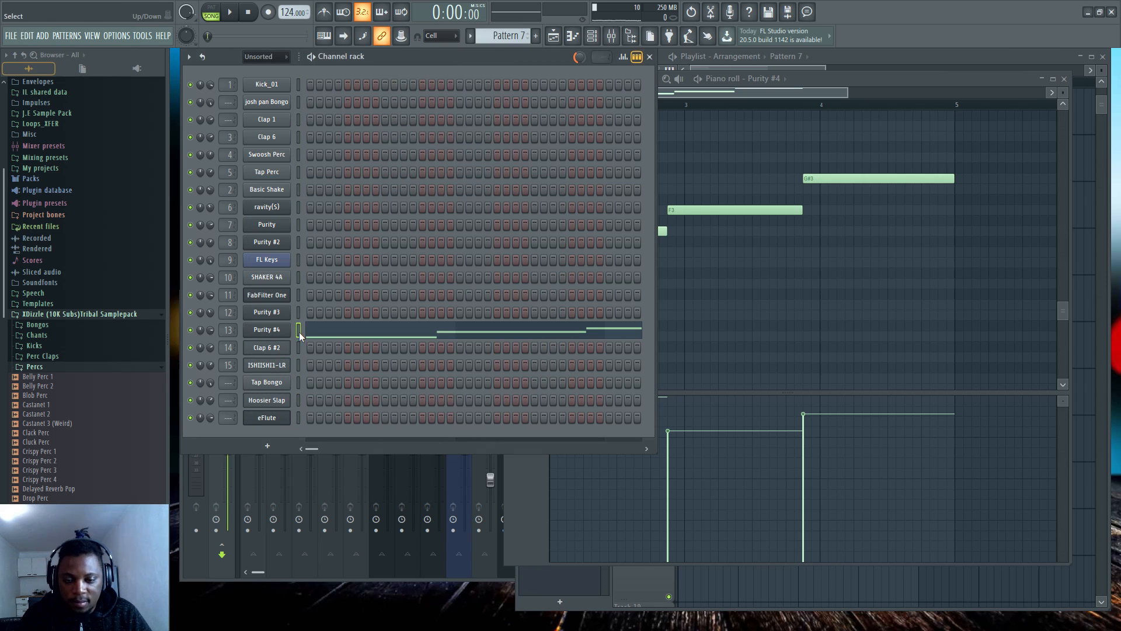
key("ctrl+v")
left_click(396, 424)
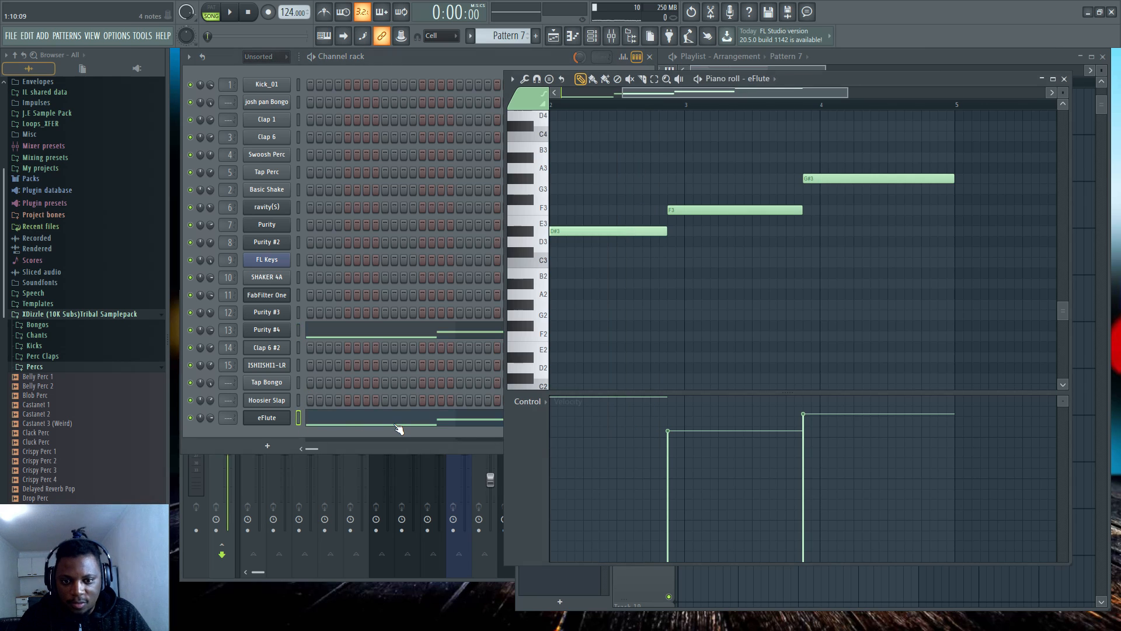
Lower all the eFlute notes by two octaves and play the song to hear them
key("ctrl+Down")
key("ctrl+Down")
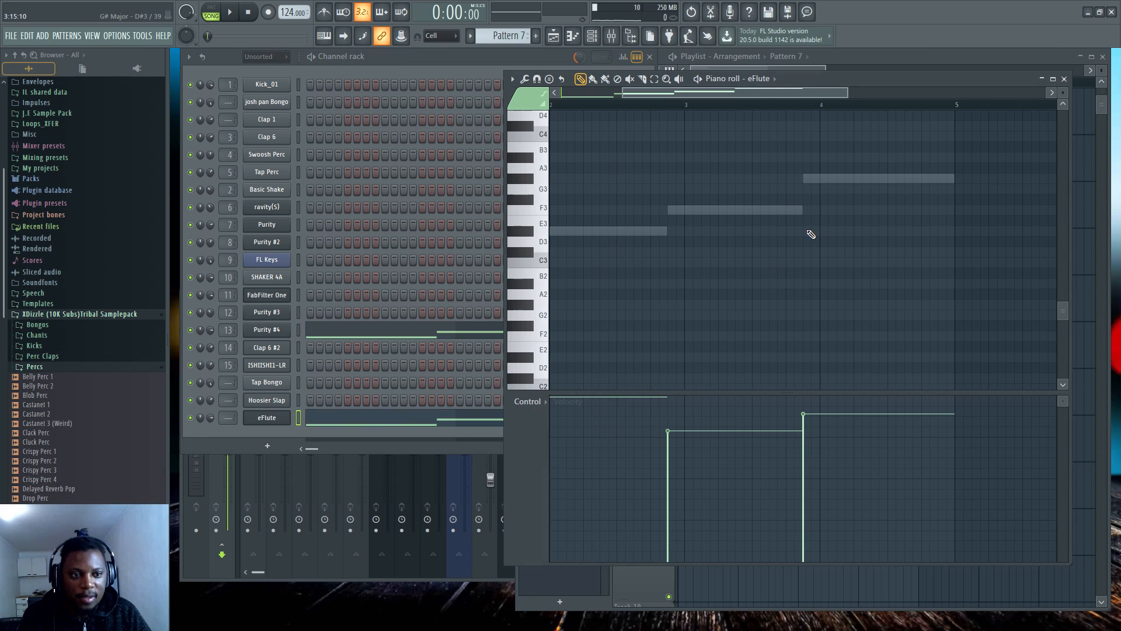
scroll(736, 174, "down", 3)
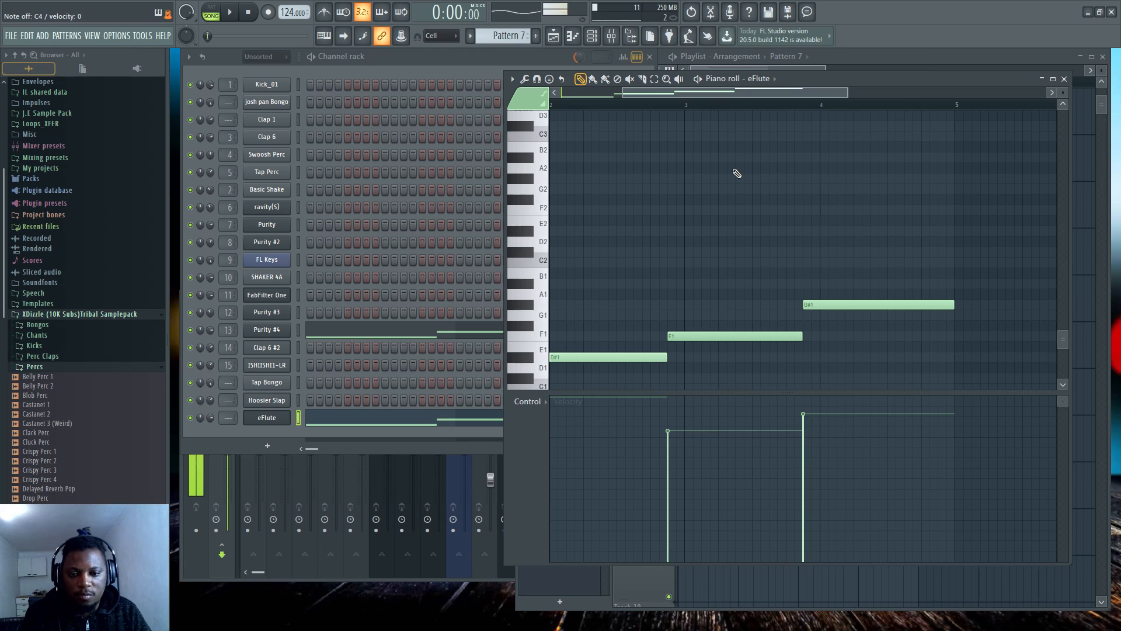
key("space")
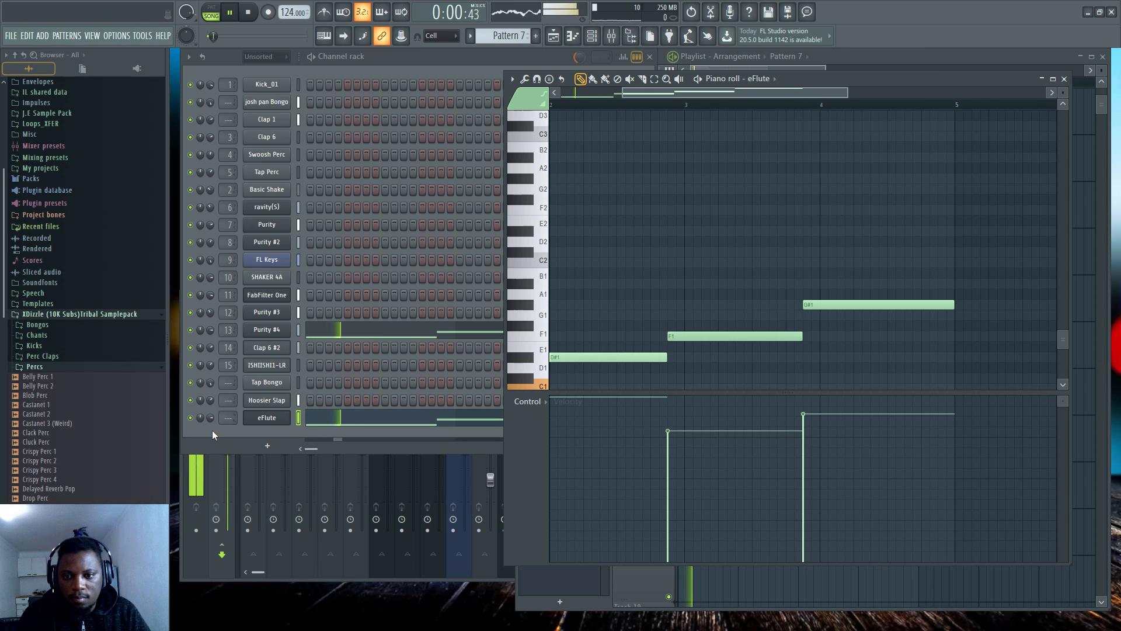
left_click(212, 415)
Switch playback to pattern mode, mute Purity #4 and open the eFlute notes in the piano roll
left_click(211, 11)
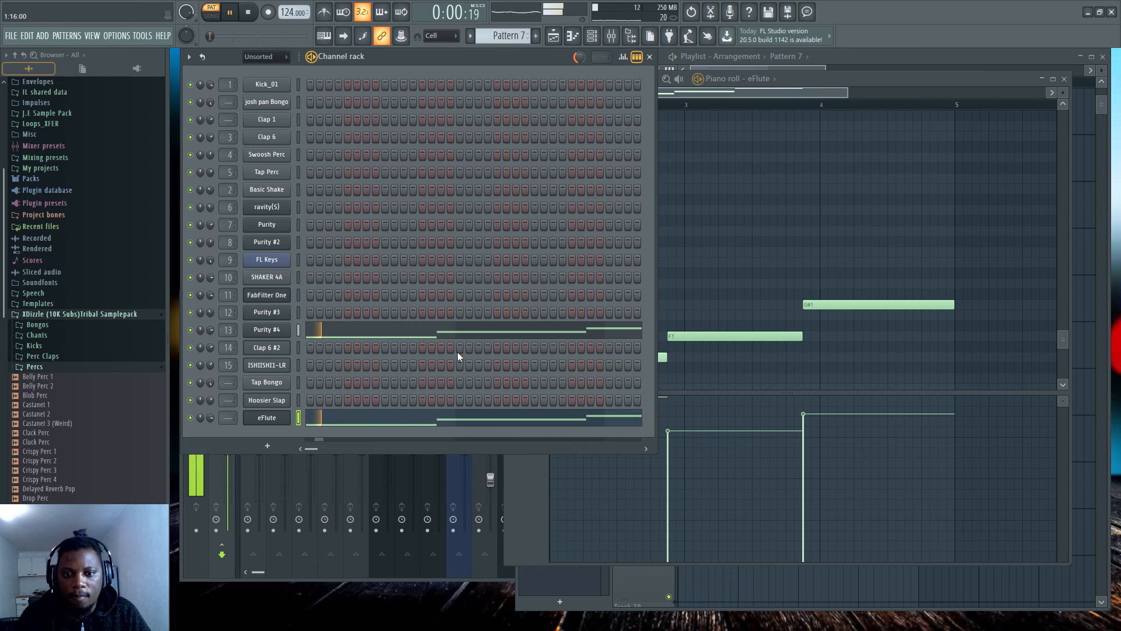
left_click(461, 418)
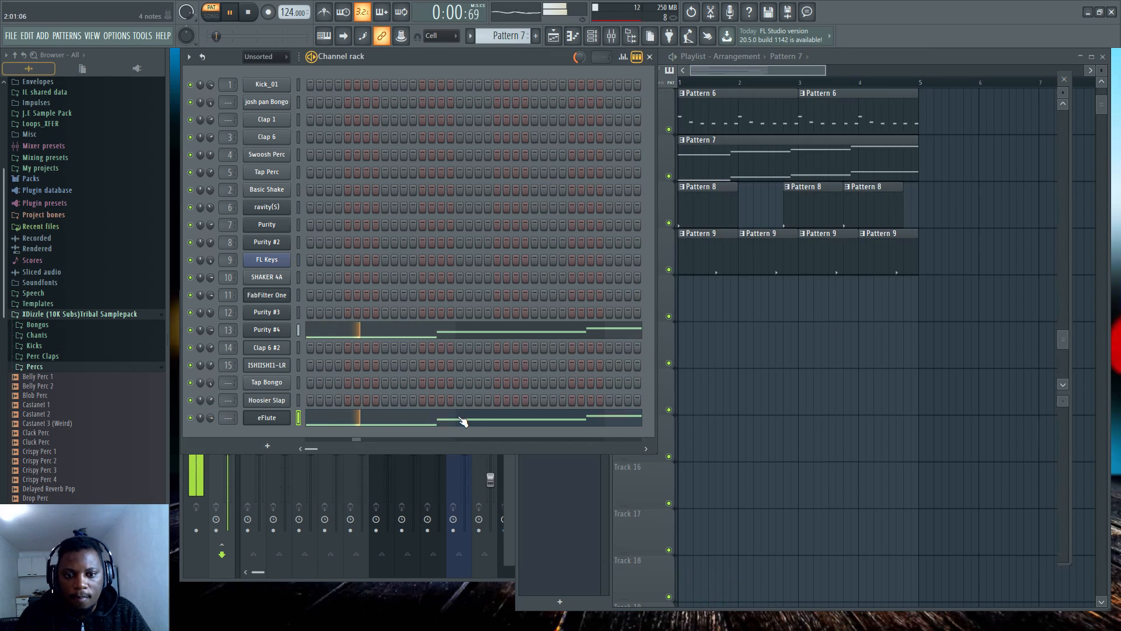
left_click(411, 426)
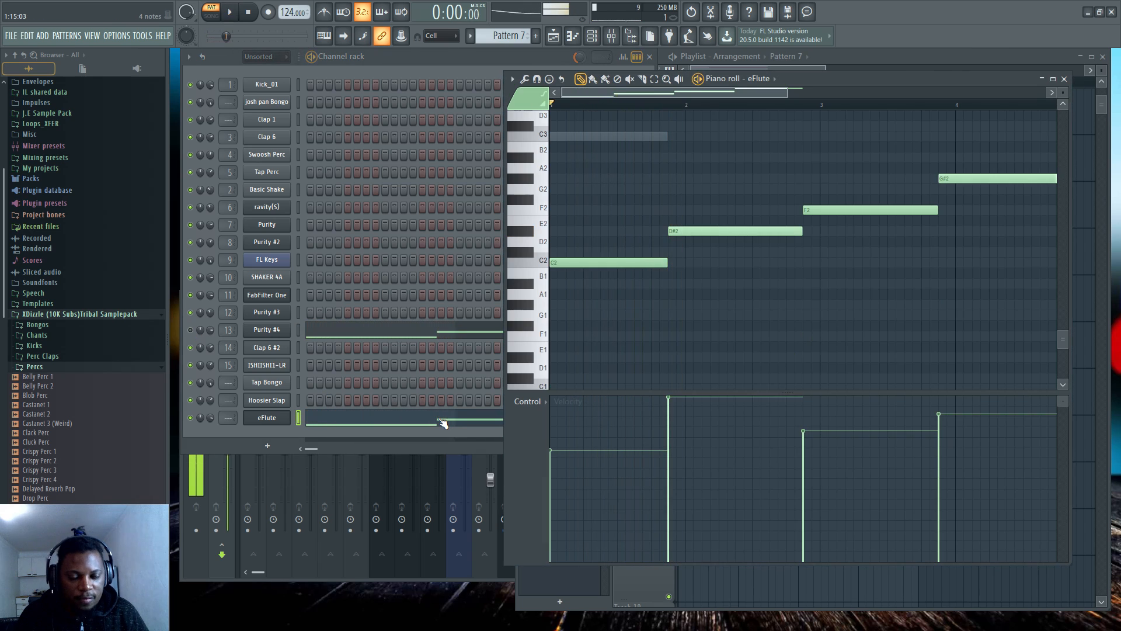
Raise all the eFlute notes by octaves until the melody starts on C4, playing the pattern to check the pitch
key("space")
key("space")
key("ctrl+Up")
key("space")
key("space")
key("ctrl+Up")
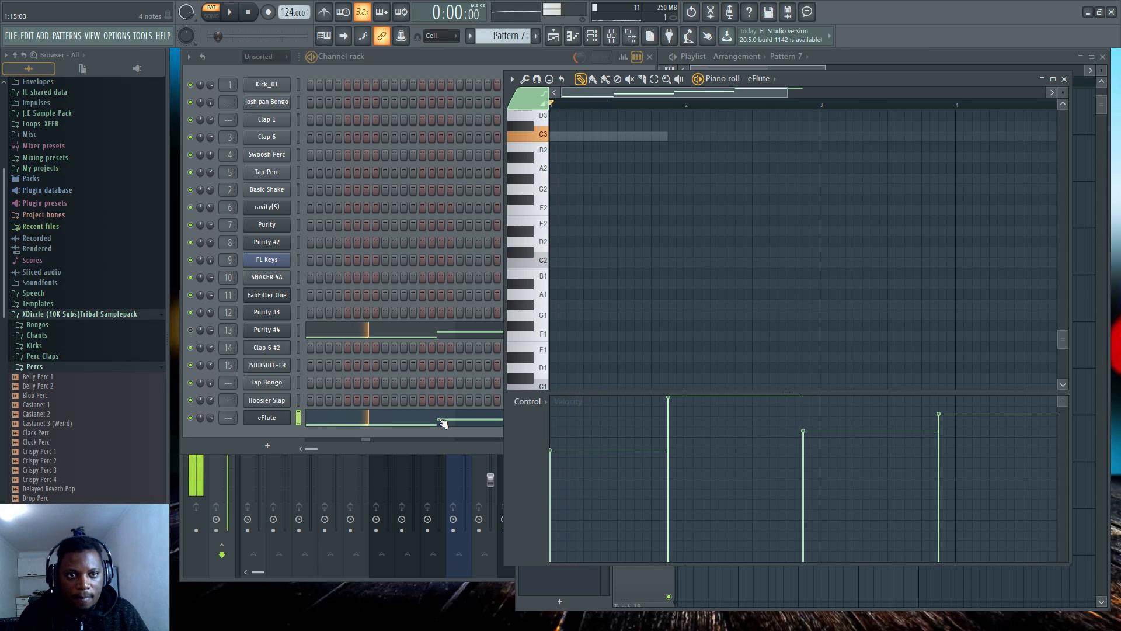
key("space")
scroll(613, 248, "up", 3)
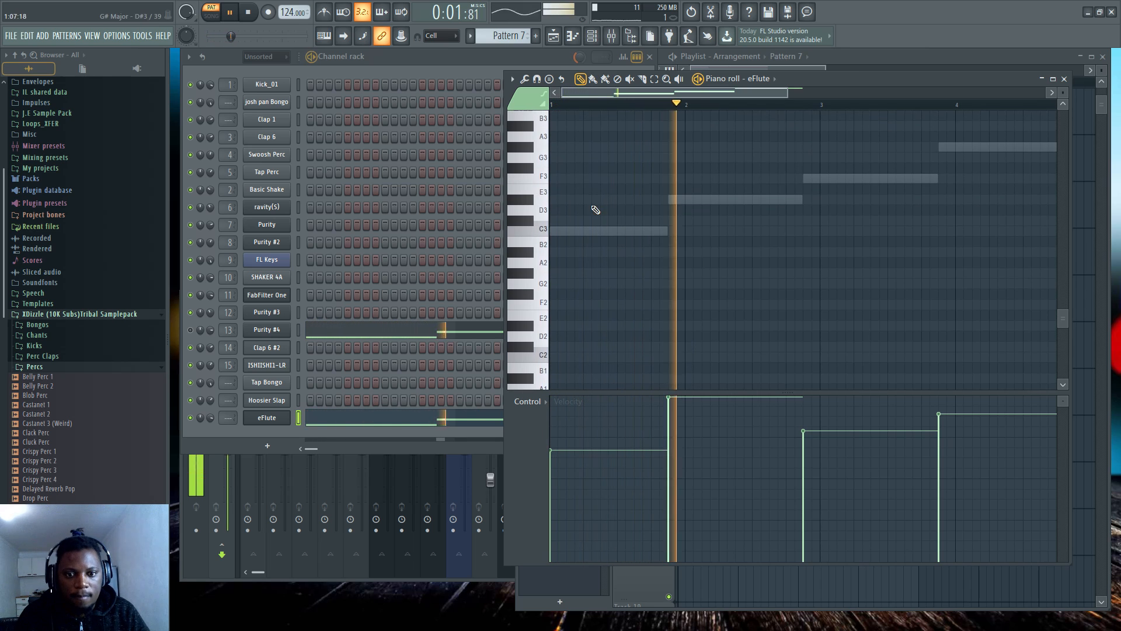
left_click(440, 426)
left_click(441, 426)
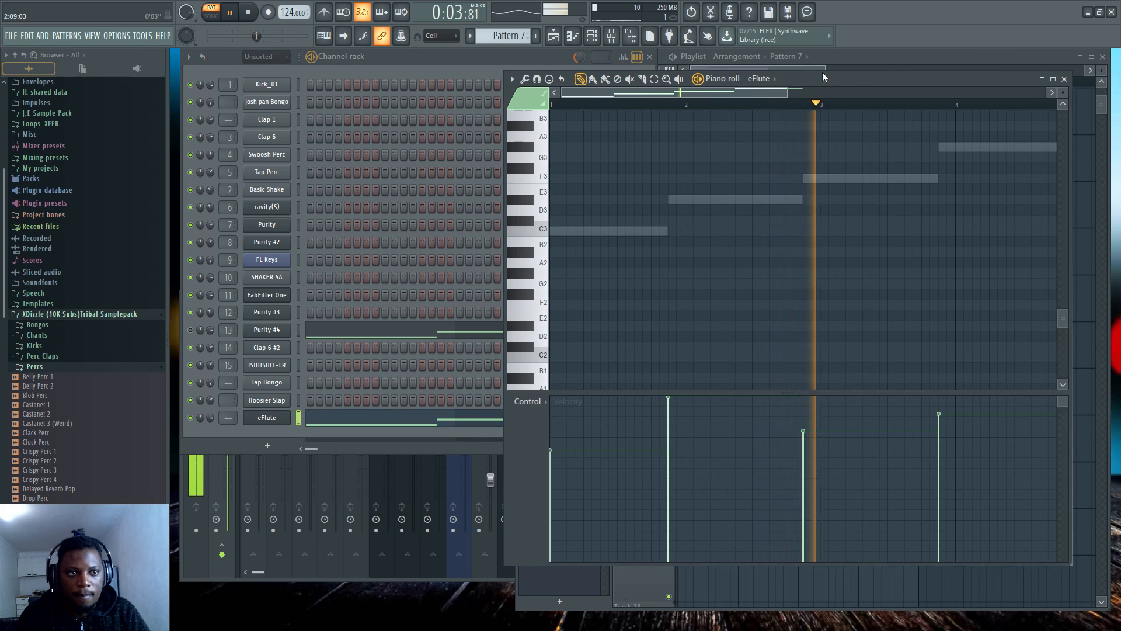
Maximize the eFlute piano roll and lower the second and third notes by an octave, to D#3 and F3, playing the pattern to check
key("space")
double_click(853, 78)
scroll(553, 271, "up", 4)
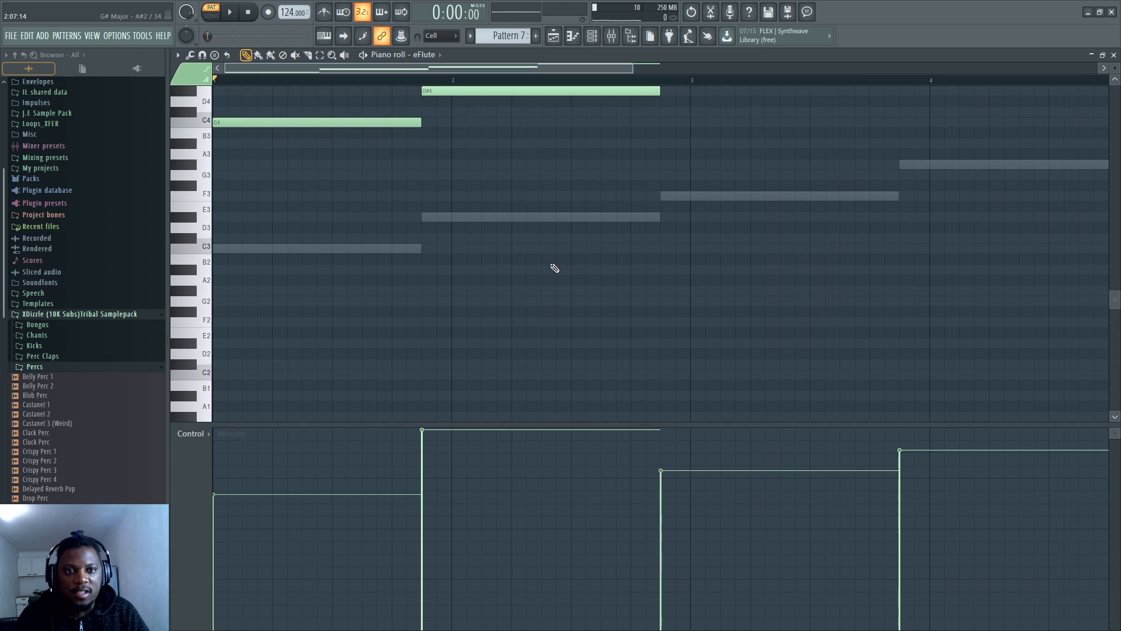
scroll(551, 266, "up", 4)
scroll(553, 268, "down", 2)
scroll(492, 76, "down", 2)
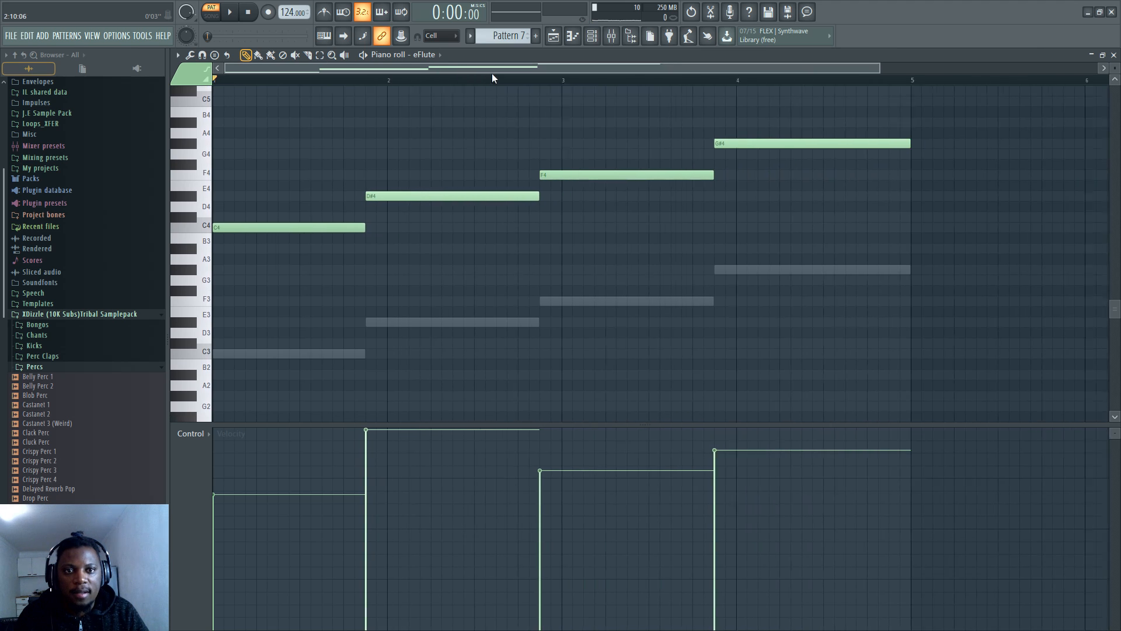
scroll(492, 75, "down", 1)
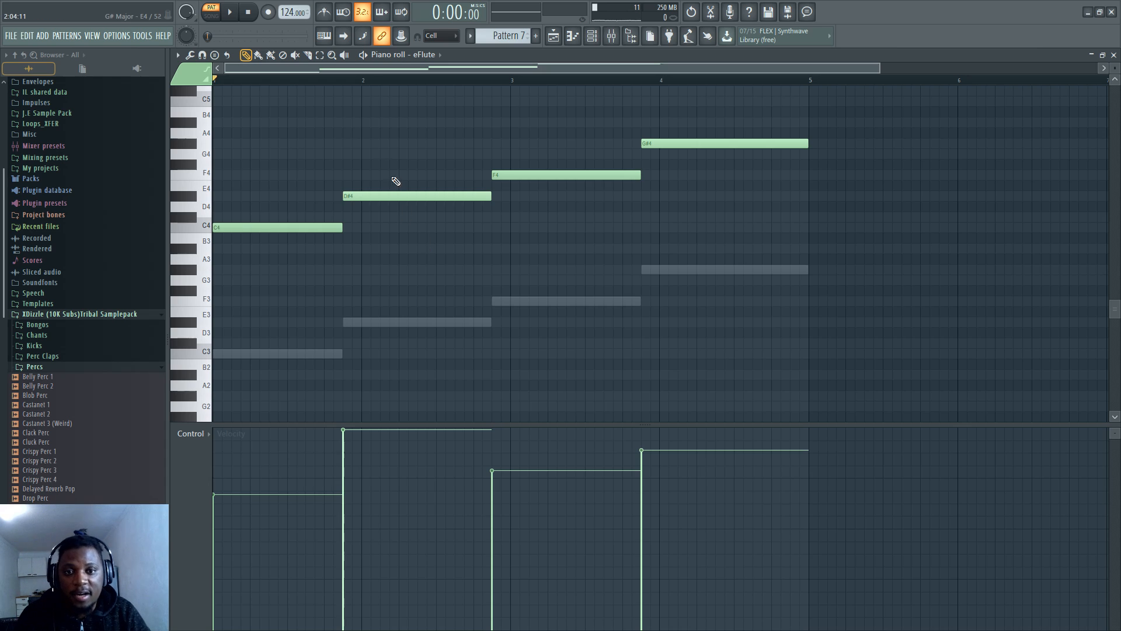
left_click_drag(421, 165, 409, 213)
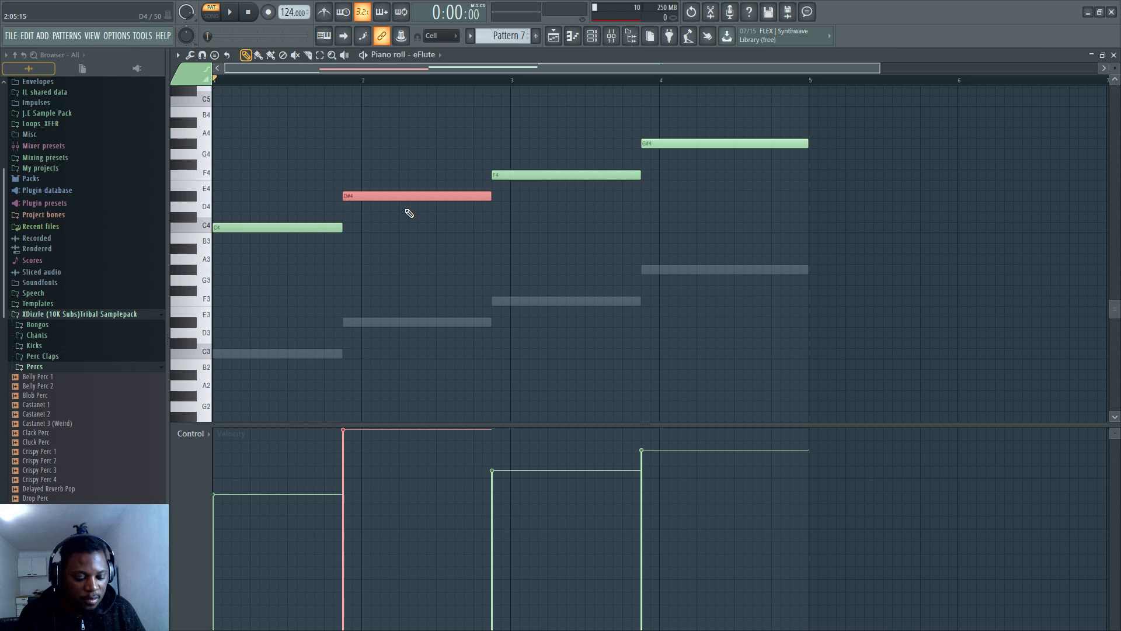
key("ctrl+Down")
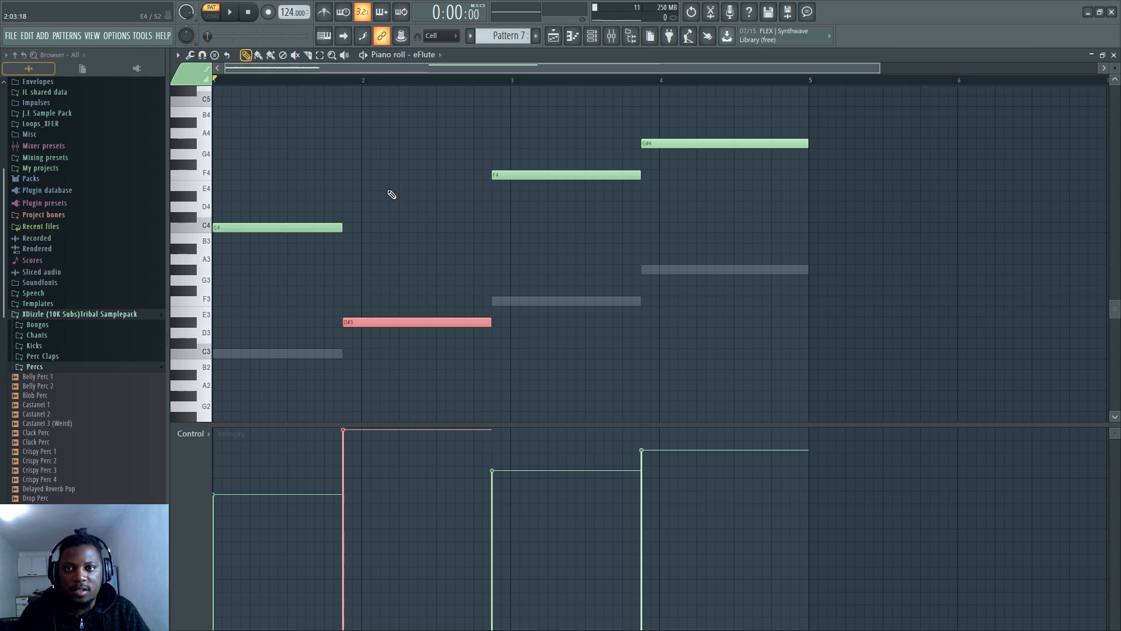
key("space")
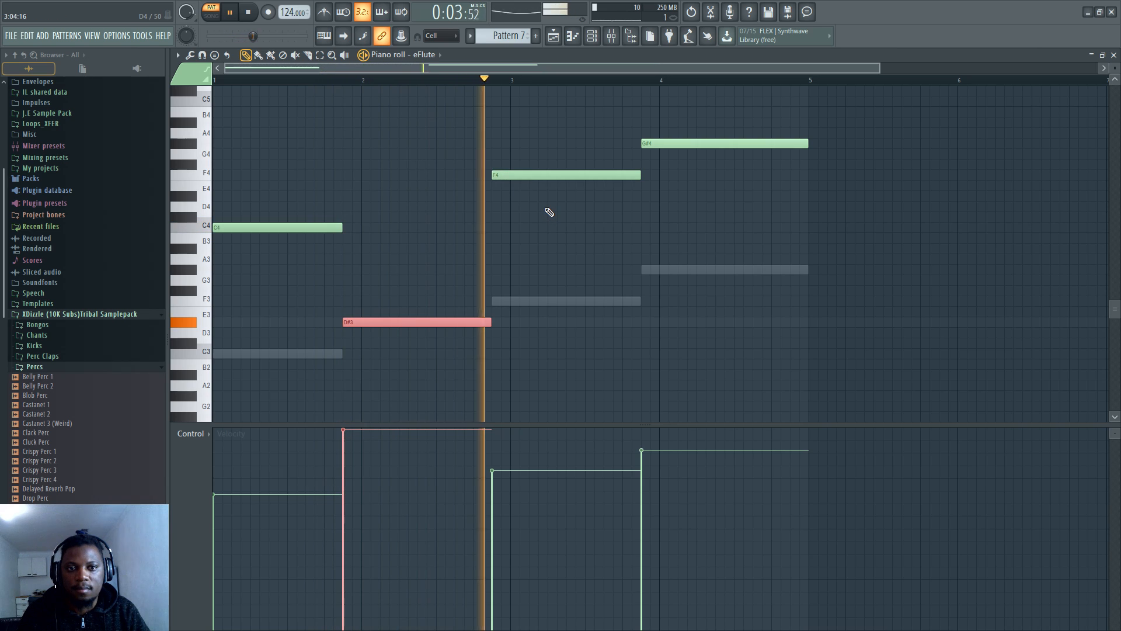
key("space")
left_click_drag(571, 232, 531, 157)
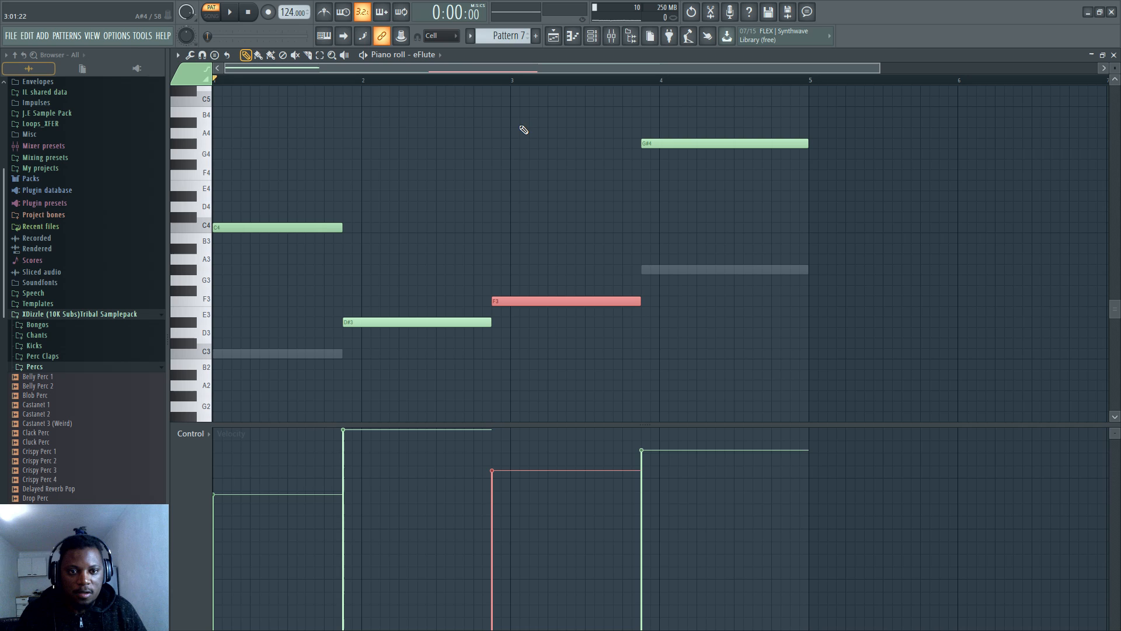
key("space")
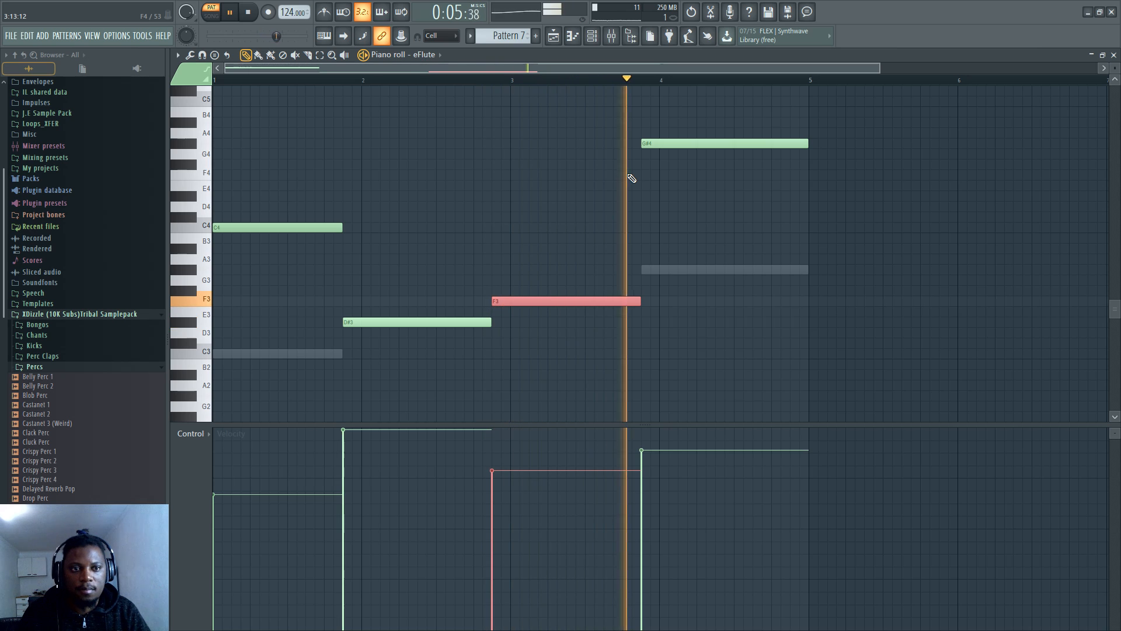
Lower the last eFlute note by an octave to G#3 and bring up the channel rack
left_click_drag(702, 171, 671, 120)
key("ctrl+Down")
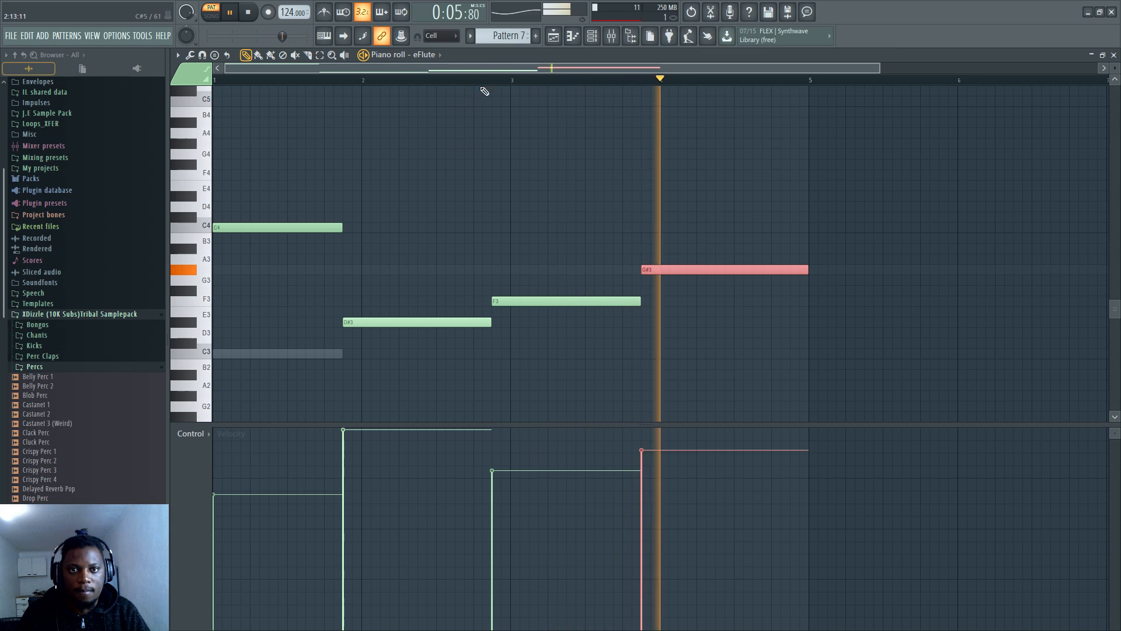
key("F6")
key("space")
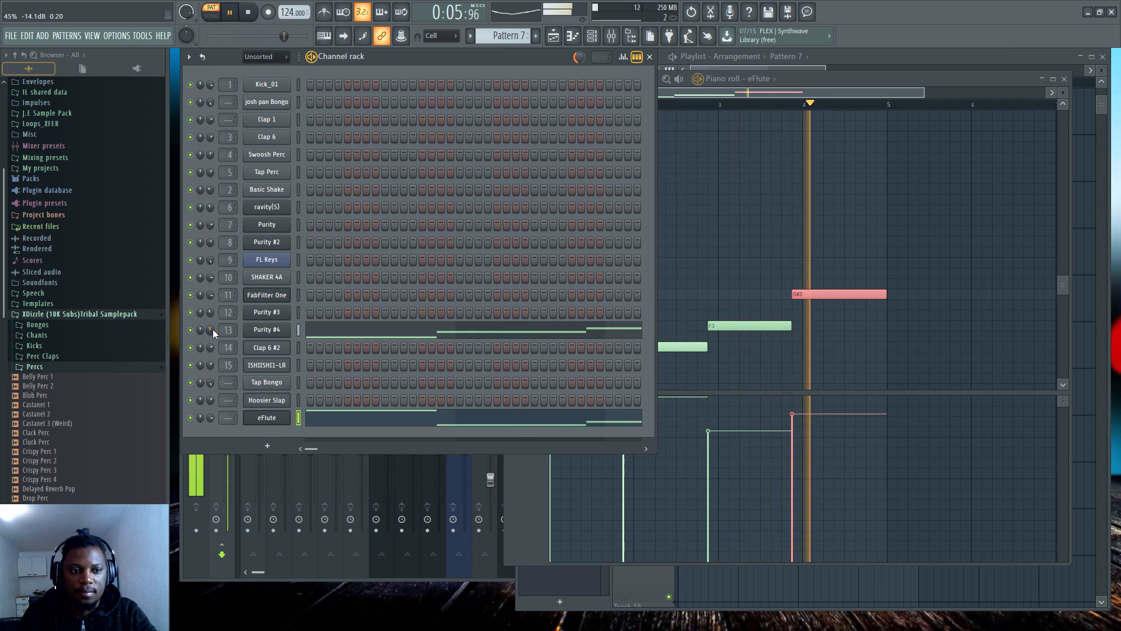
Switch playback to song mode, play the full arrangement and adjust the eFlute channel's volume
left_click(227, 12)
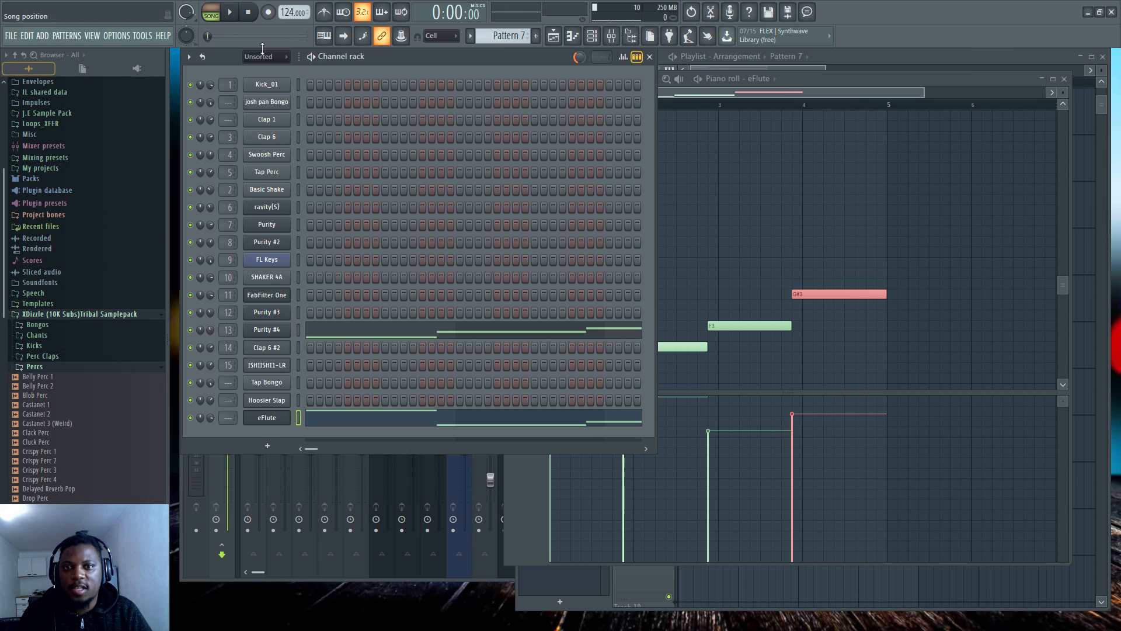
left_click(695, 69)
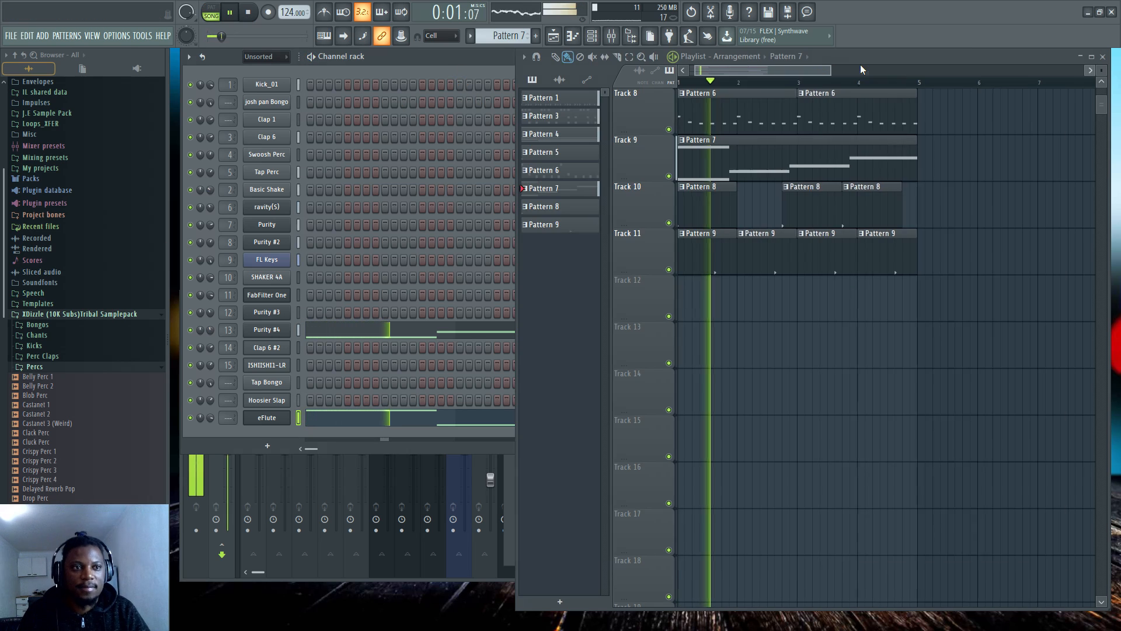
left_click(210, 418)
left_click(774, 72)
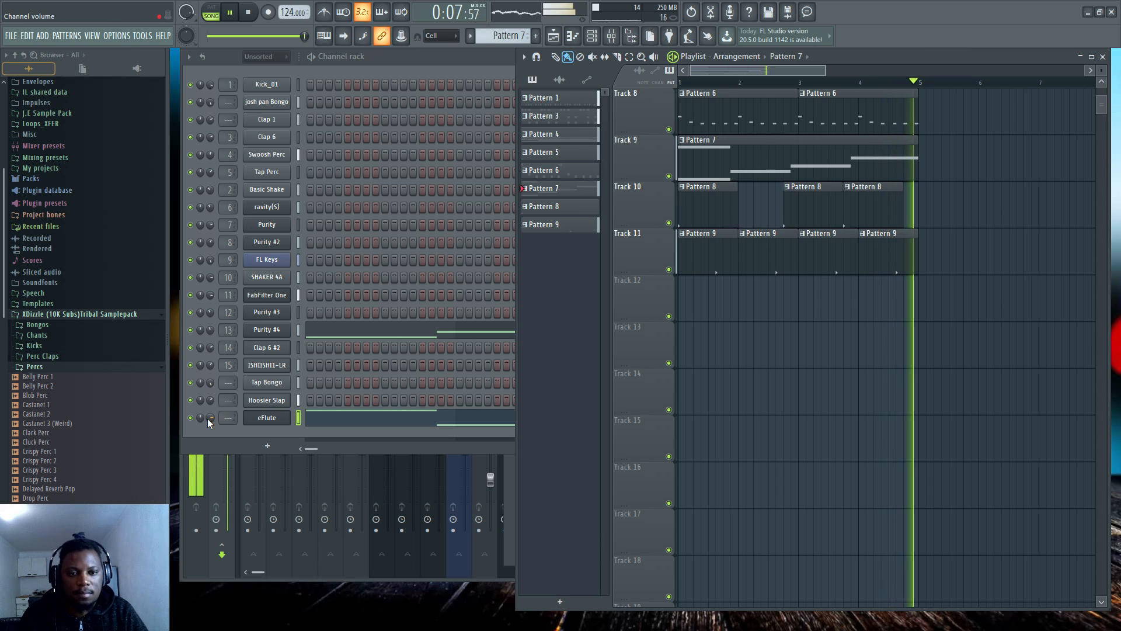
Assign random colors to all patterns from Pattern 1 to Pattern 9 in the playlist's pattern list
scroll(873, 99, "up", 3)
scroll(873, 99, "up", 4)
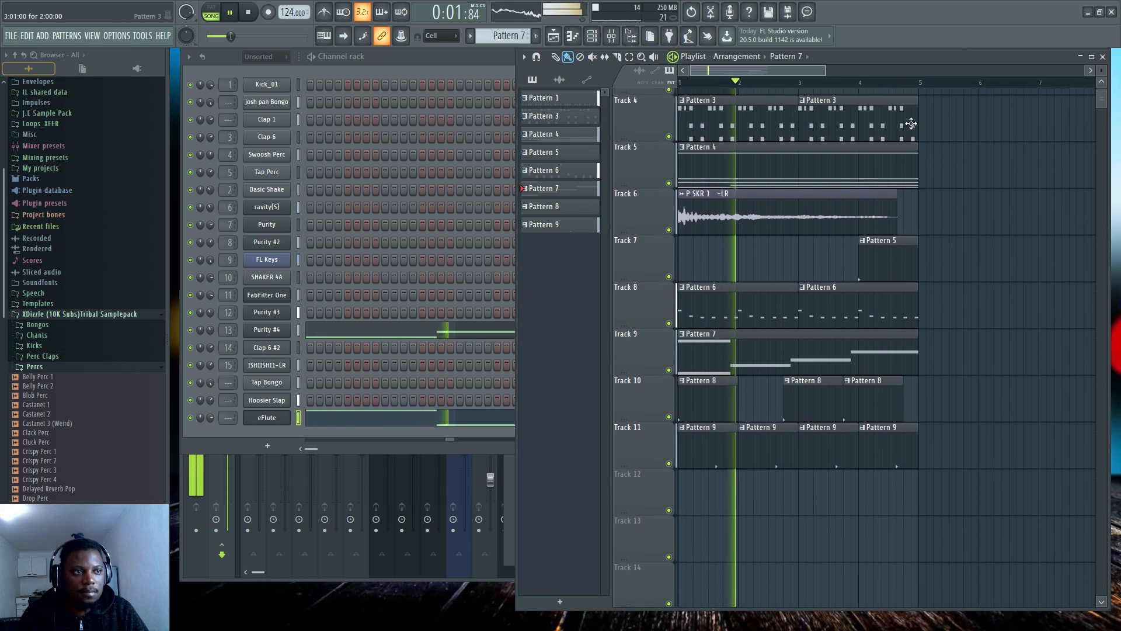
left_click_drag(1100, 70, 1100, 72)
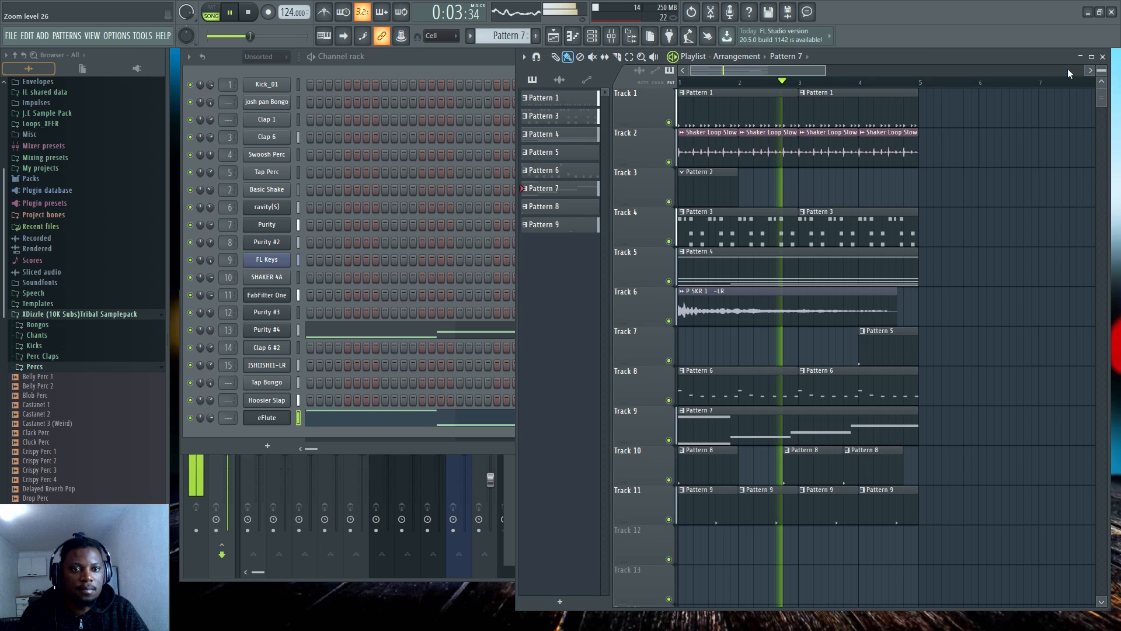
left_click(560, 226, "shift")
left_click(571, 101, "shift")
right_click(571, 103)
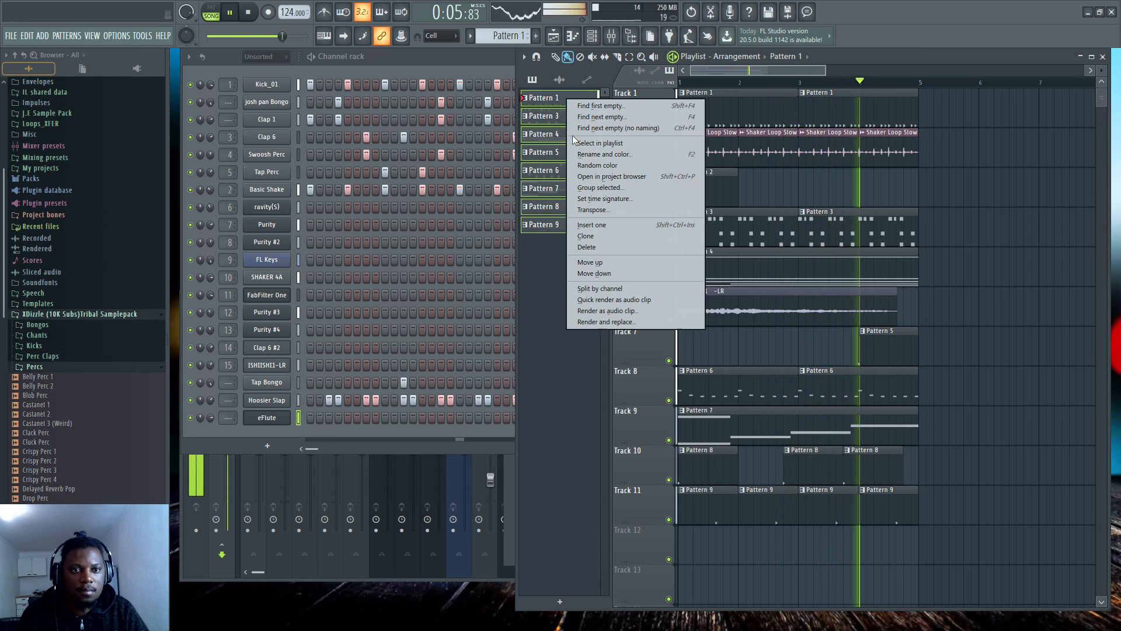
left_click(605, 169)
left_click(575, 151)
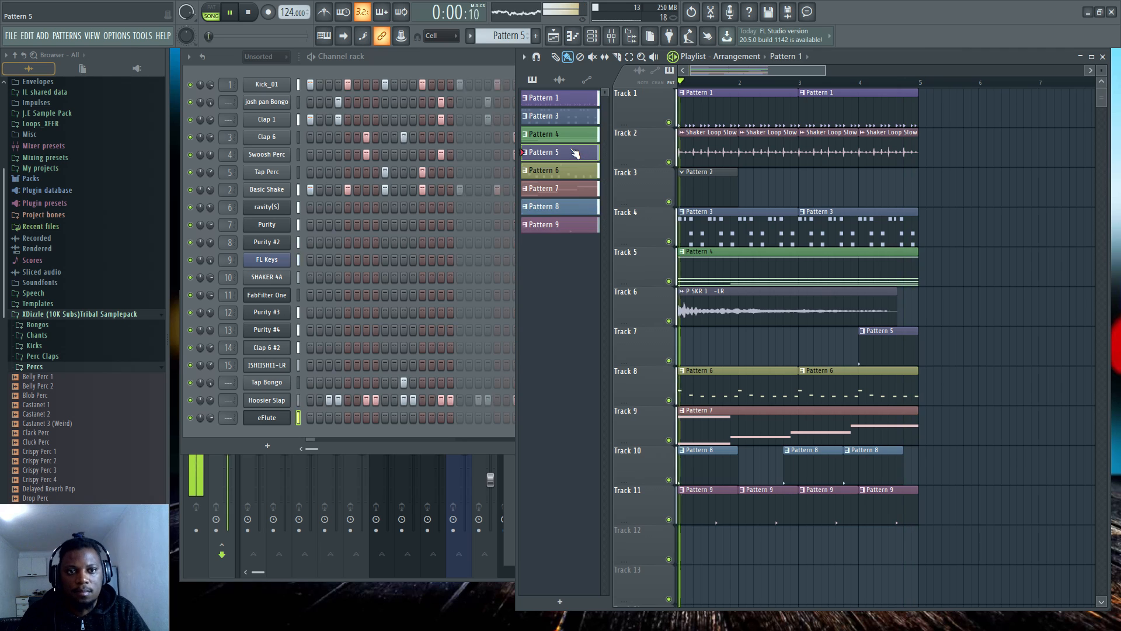
In Pattern 4's FL Keys notes, delete the second bass note and stretch the first C4 note to the end of bar 4
left_click_drag(825, 71, 807, 70)
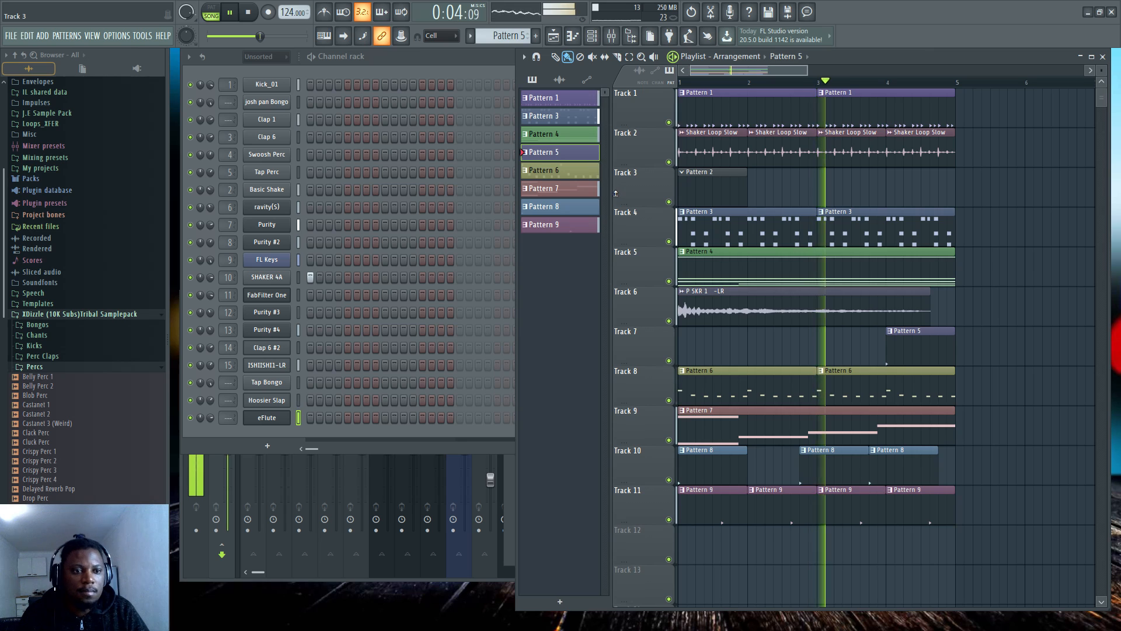
double_click(791, 274)
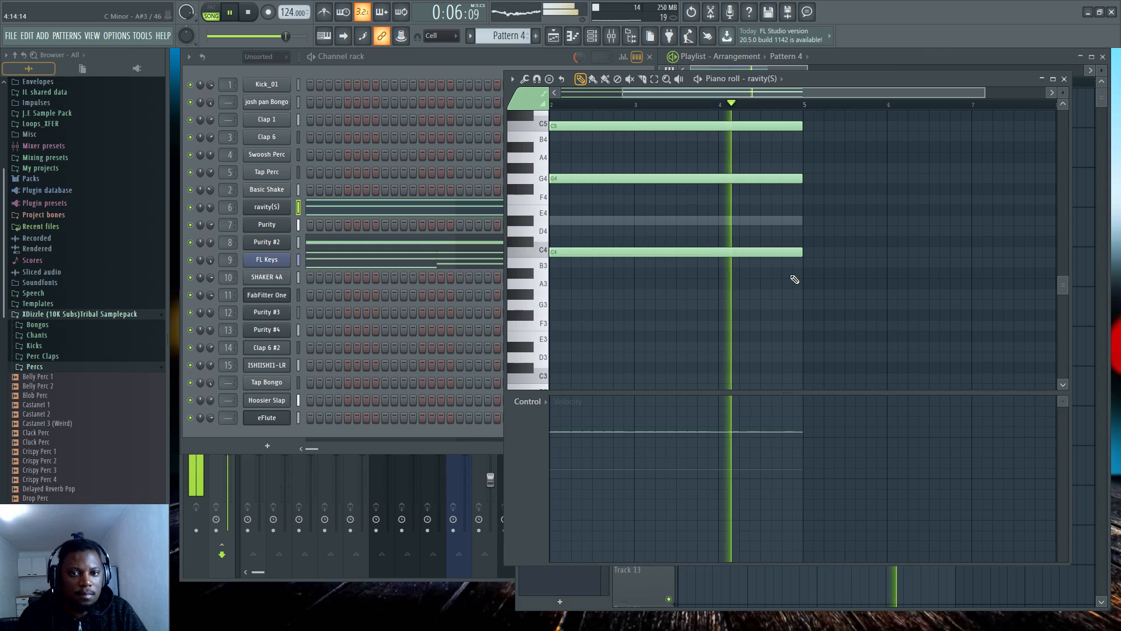
left_click(430, 269)
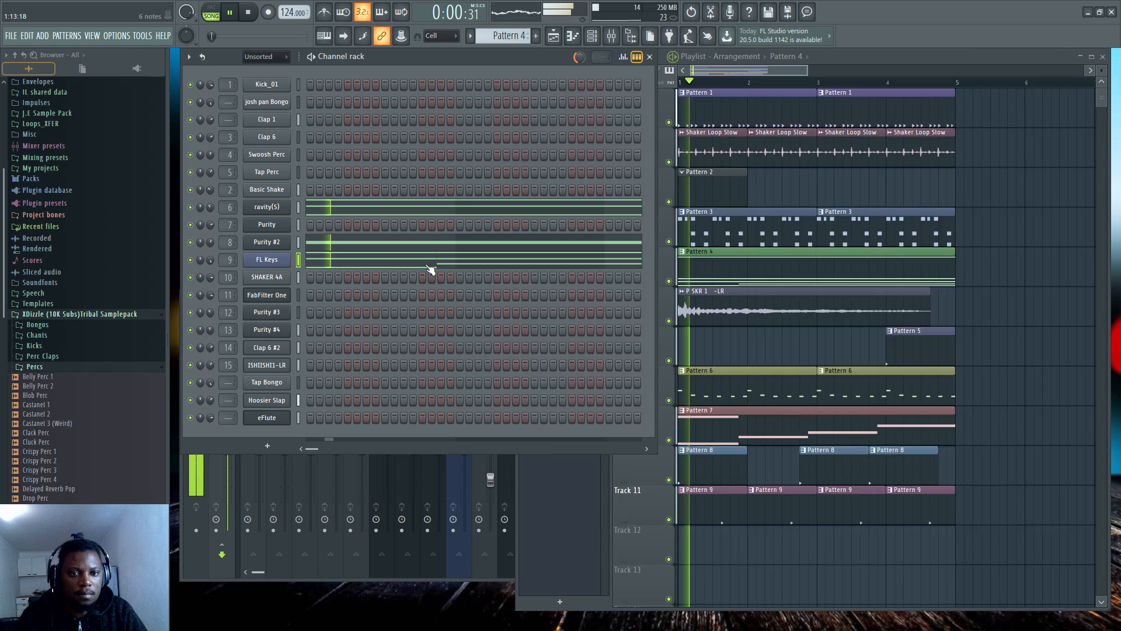
left_click(430, 270)
right_click(663, 224)
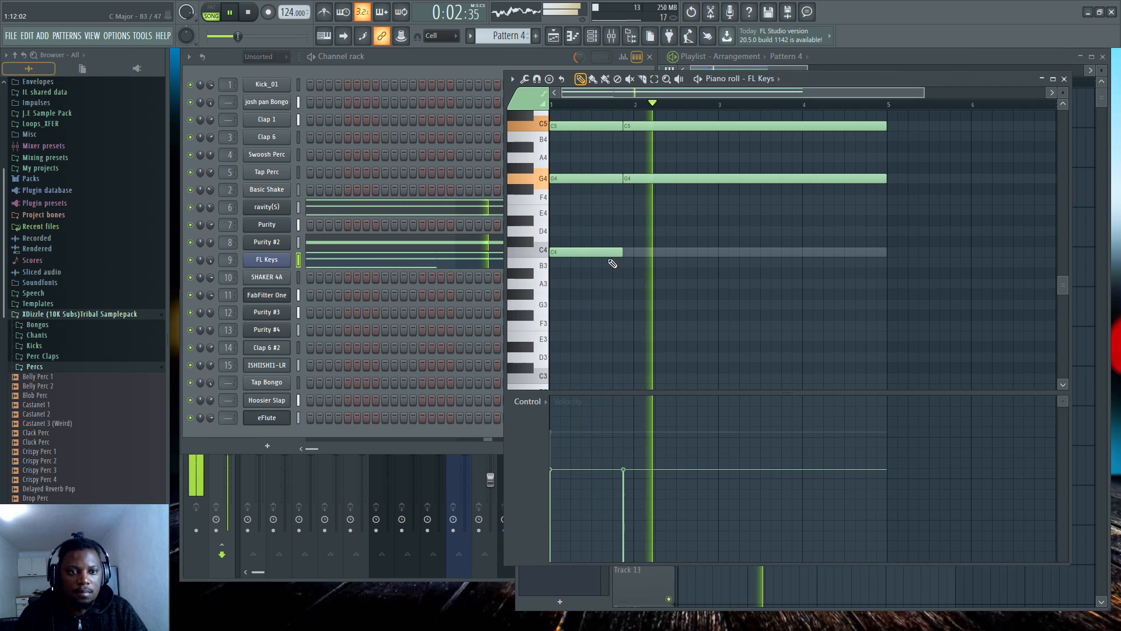
left_click_drag(622, 252, 873, 257)
key("space")
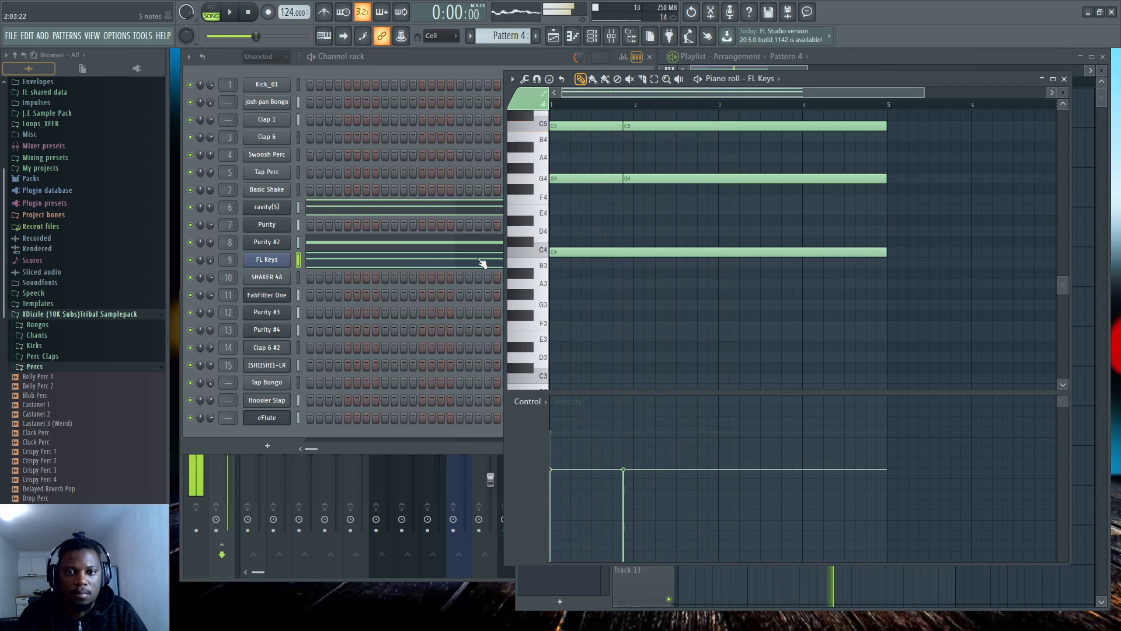
Play Pattern 4 in pattern mode, shorten the FL Keys C4 note to just before bar 2 and add an A#3 note after it
left_click(421, 56)
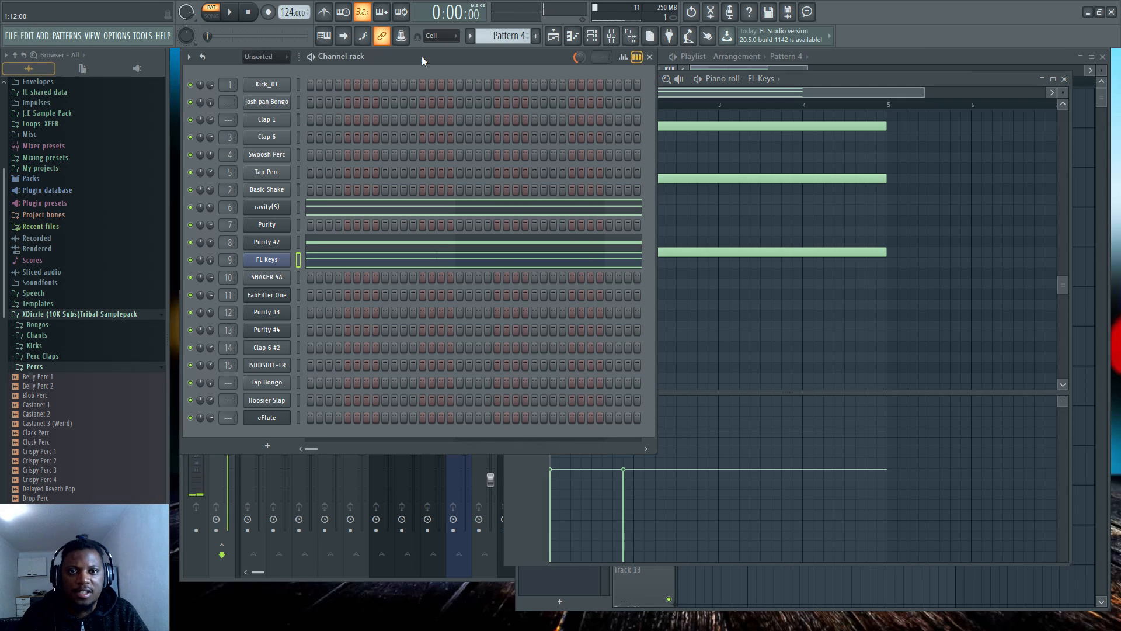
key("space")
left_click(769, 124)
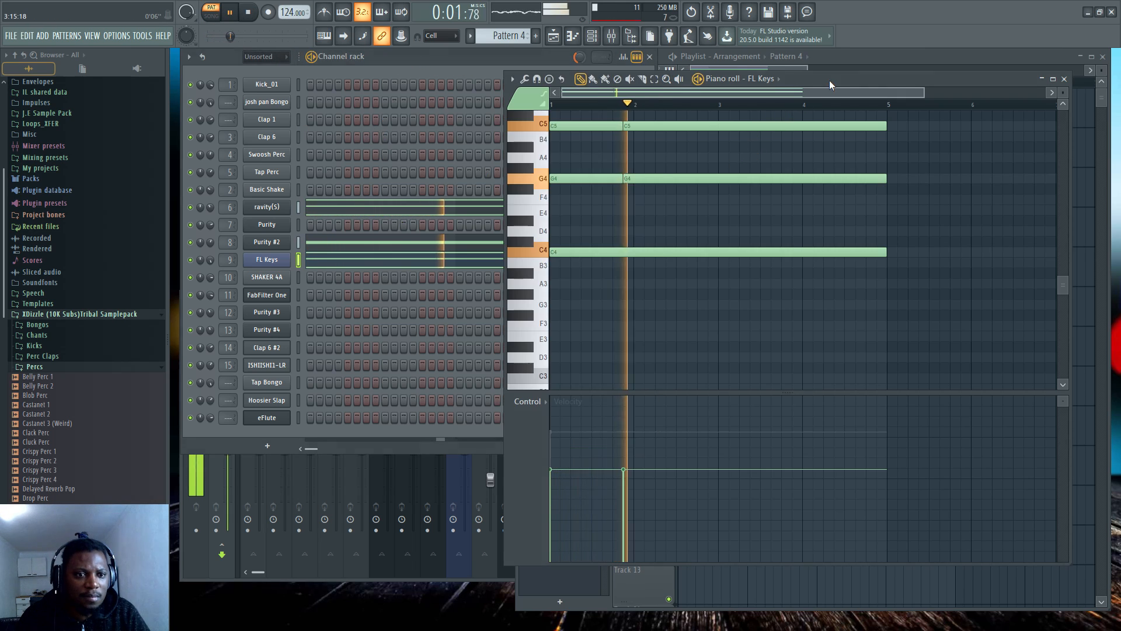
left_click_drag(773, 252, 623, 251)
left_click(643, 273)
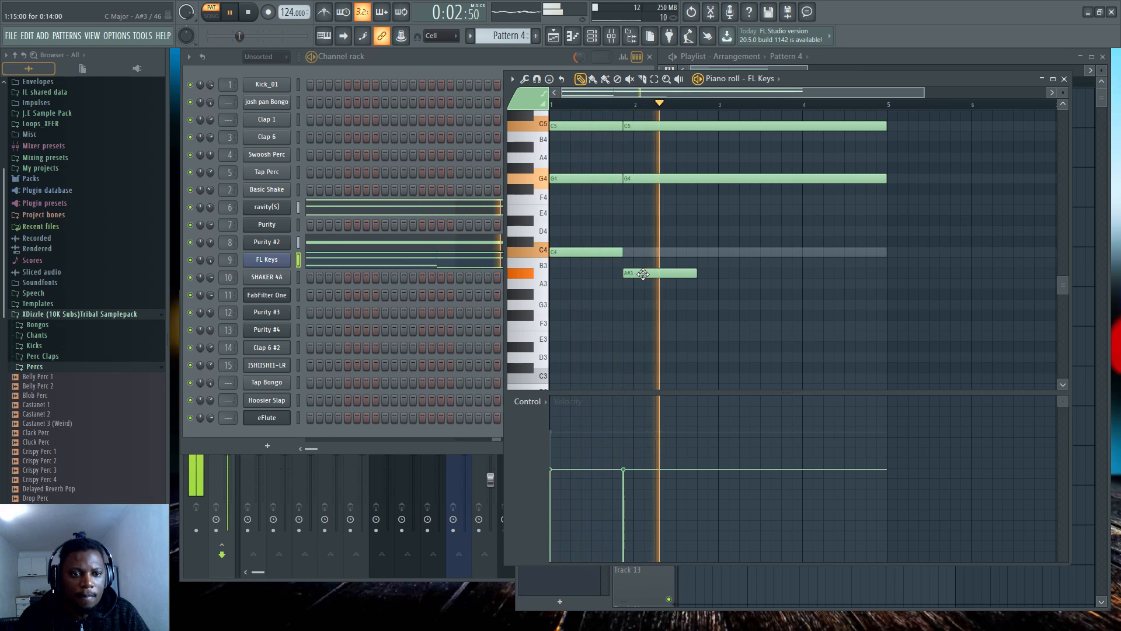
Extend the A#3 bass note to just before bar 3 and continue the line with G#3 notes and a short closing A#3
left_click(704, 284)
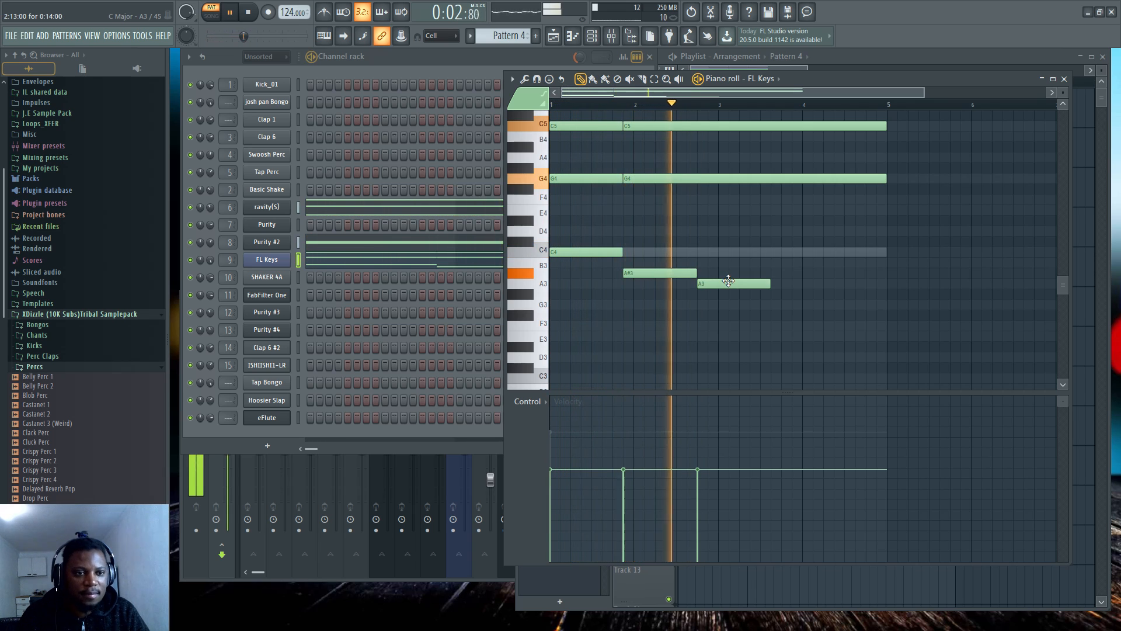
mouse_move(728, 281)
left_mouse_down()
mouse_move(748, 292)
mouse_move(719, 272)
mouse_move(717, 294)
mouse_move(707, 274)
left_mouse_up()
left_click_drag(780, 293, 802, 294)
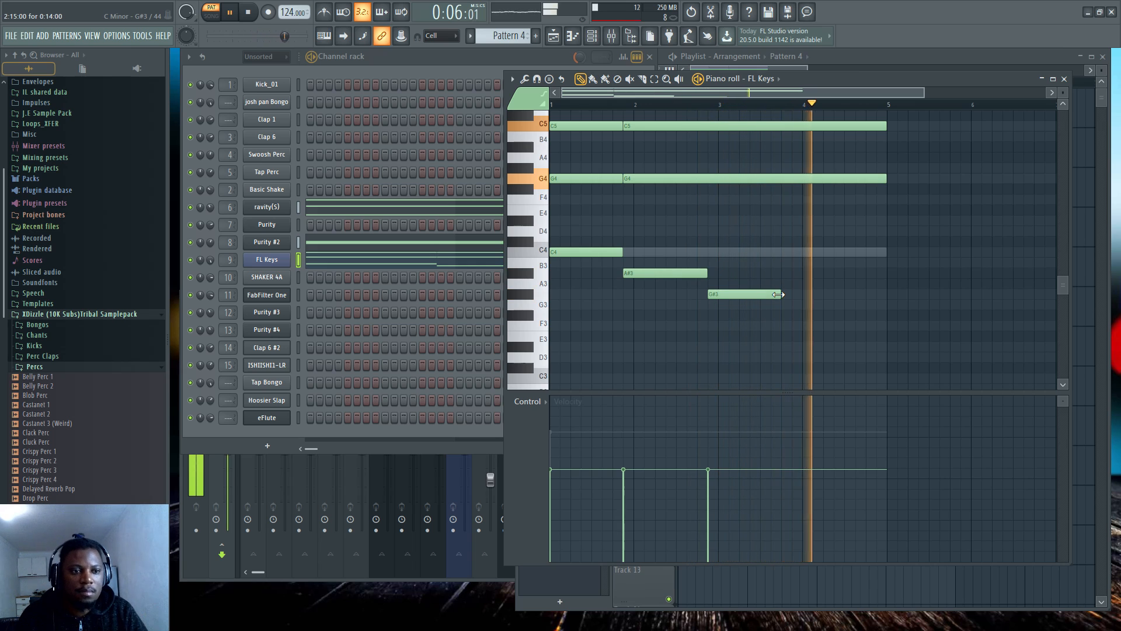
key("space")
left_click(849, 294)
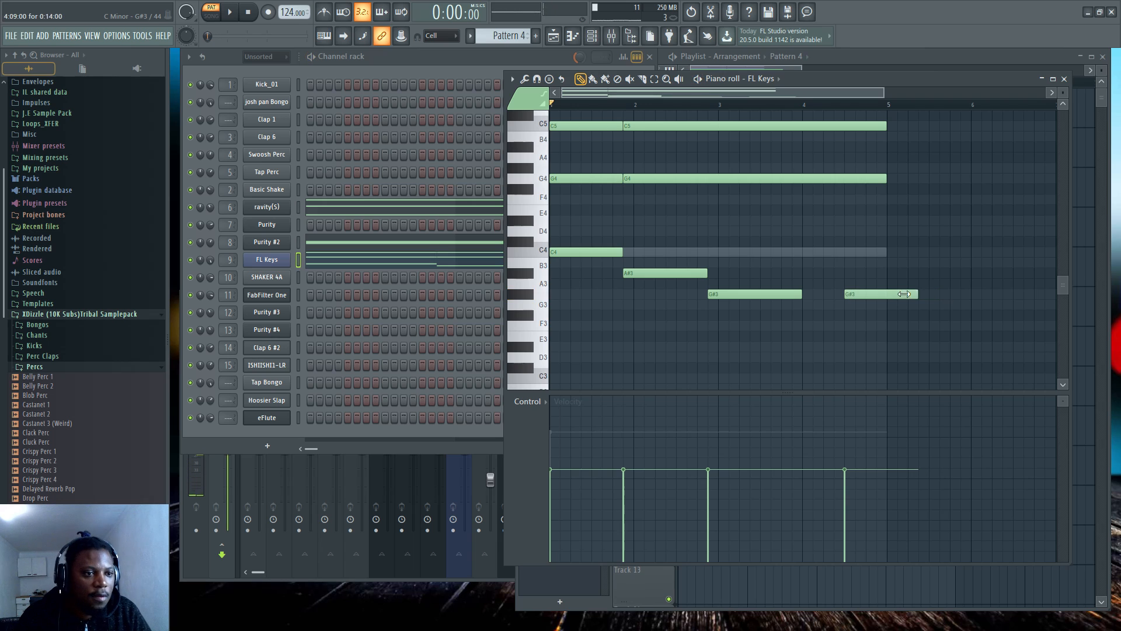
left_click_drag(801, 293, 840, 296)
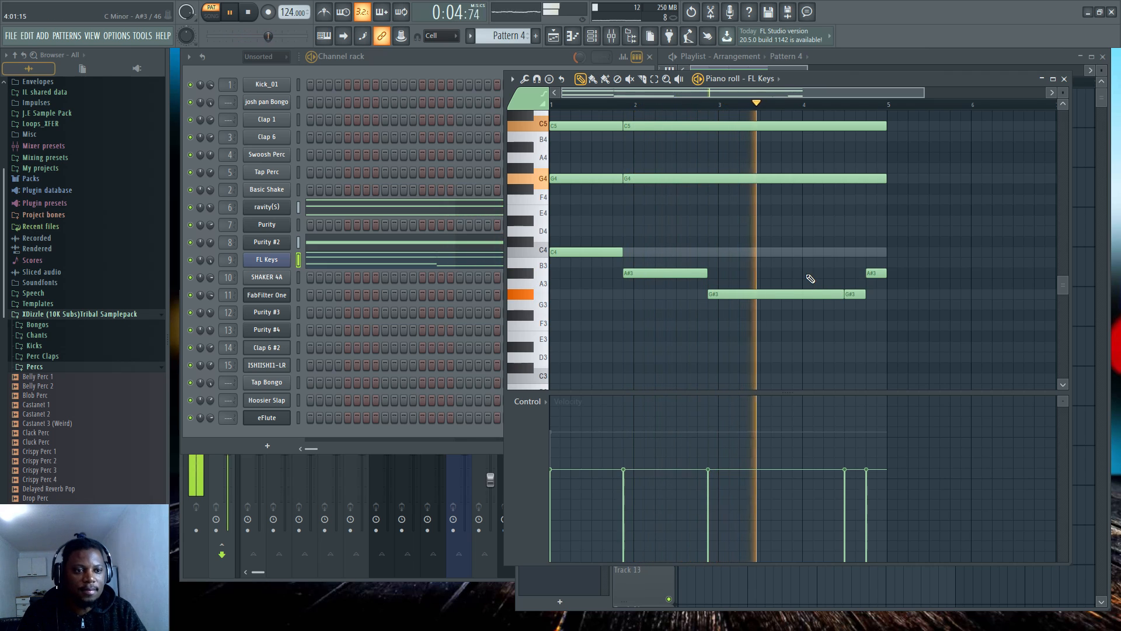
Slice the long G#3 note at bar 4 and the long G4 and C5 notes where the bass notes change, playing the pattern
left_click(642, 78)
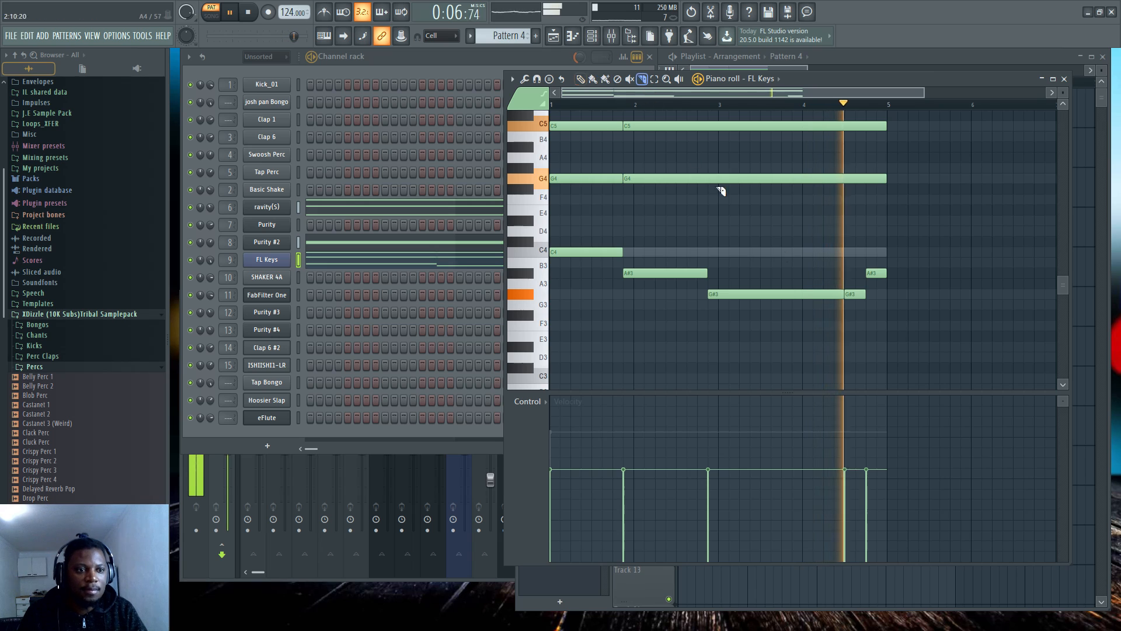
left_click(804, 293)
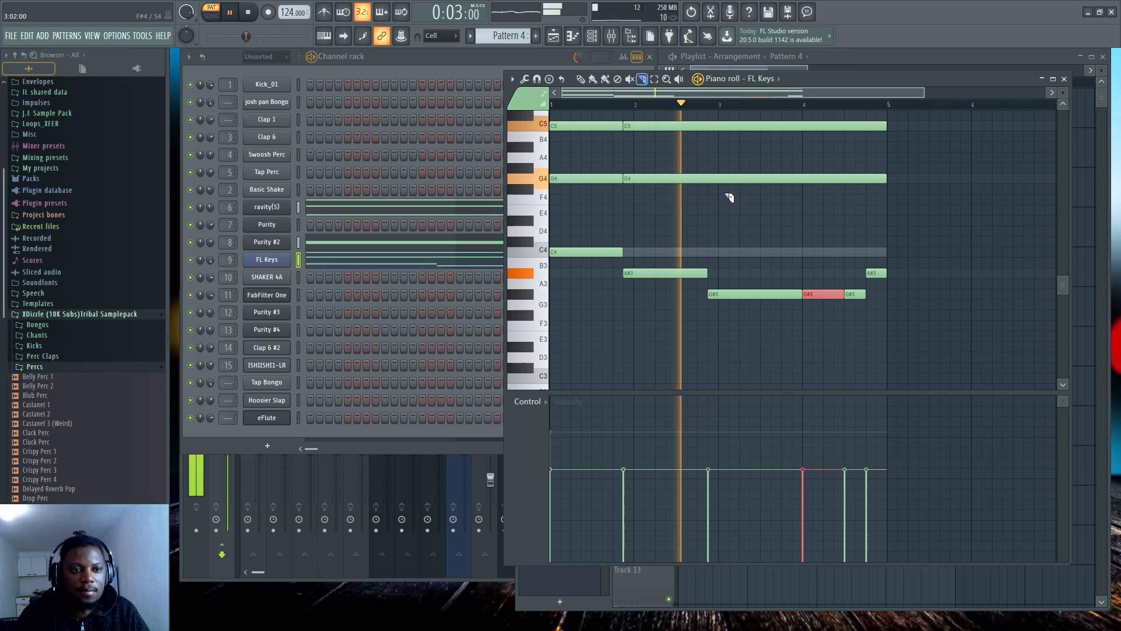
left_click_drag(725, 118, 726, 123)
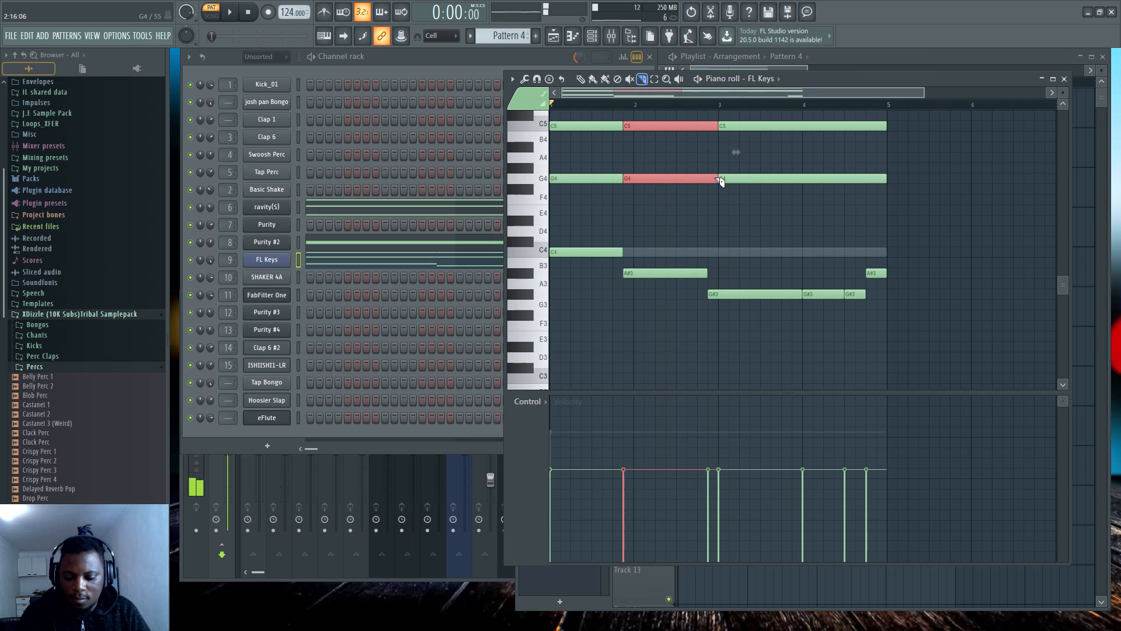
key("space")
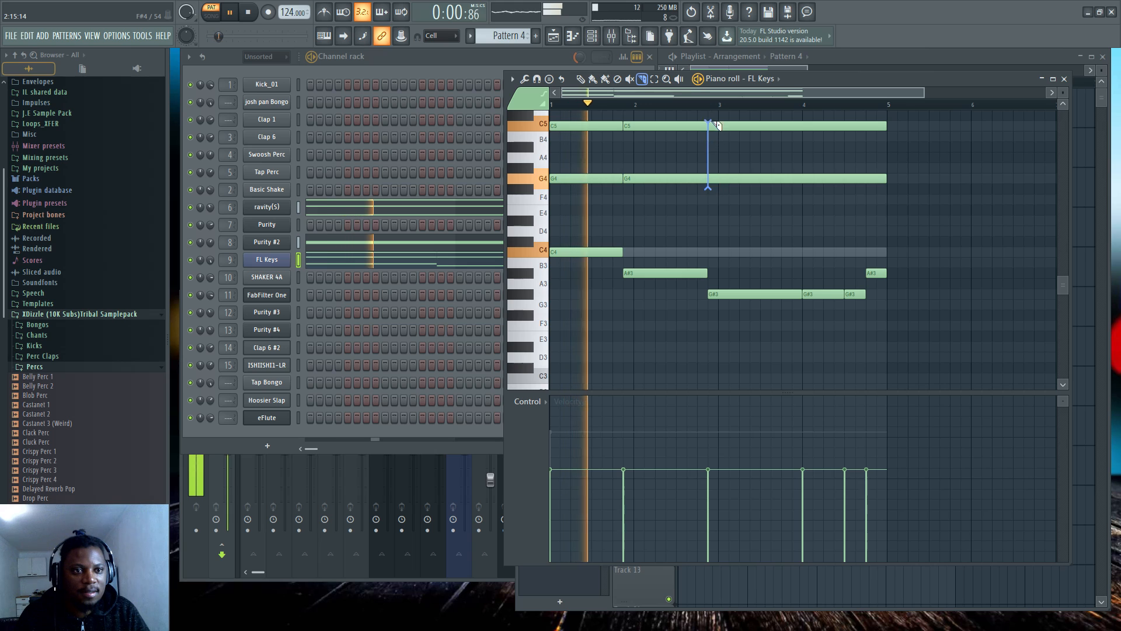
left_click_drag(708, 190, 713, 121)
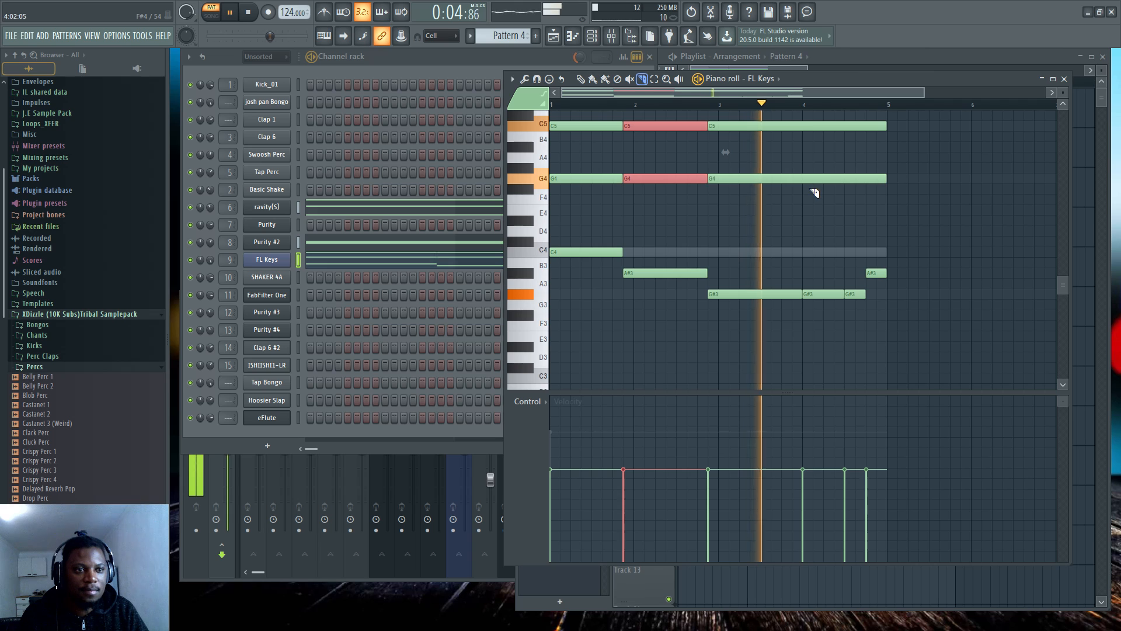
left_click_drag(808, 187, 810, 120)
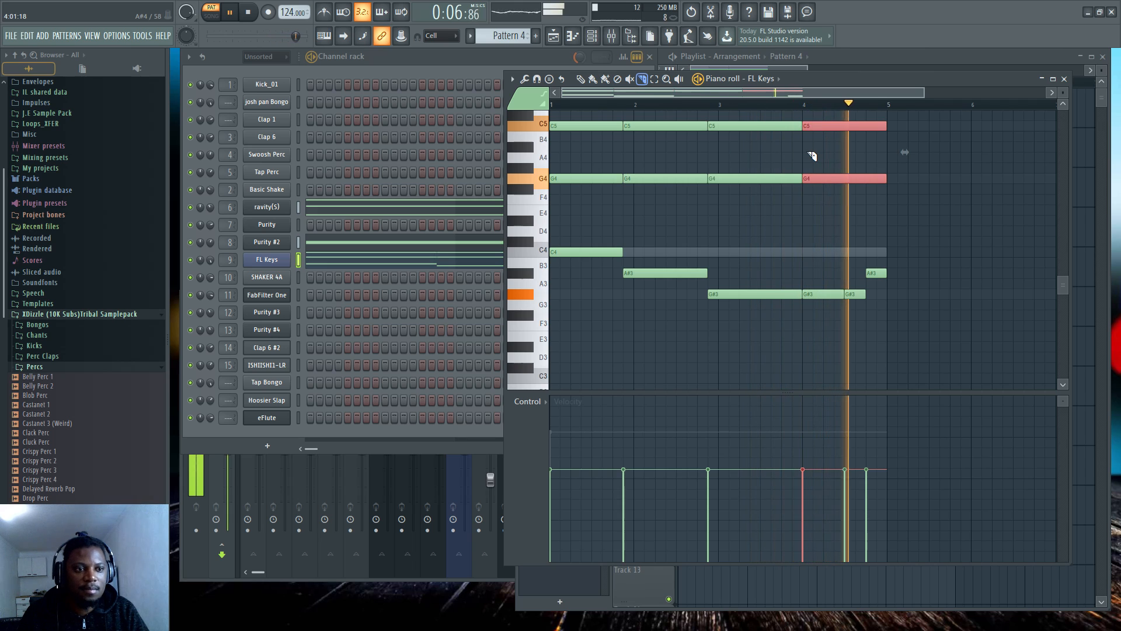
left_click_drag(869, 187, 870, 117)
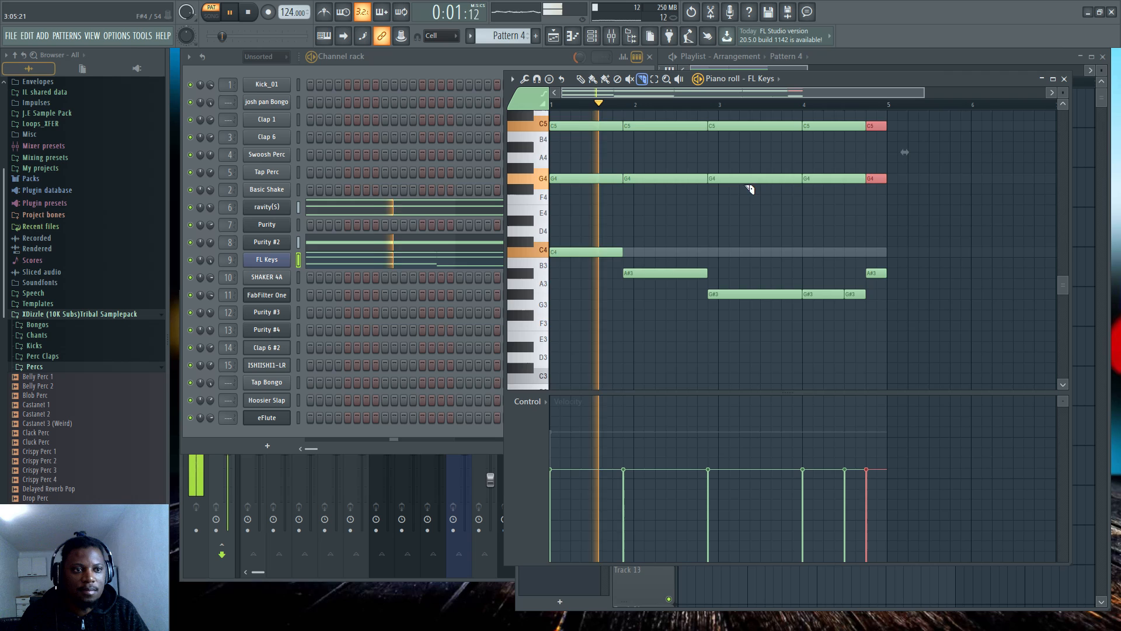
scroll(664, 142, "up", 3)
scroll(664, 143, "down", 2)
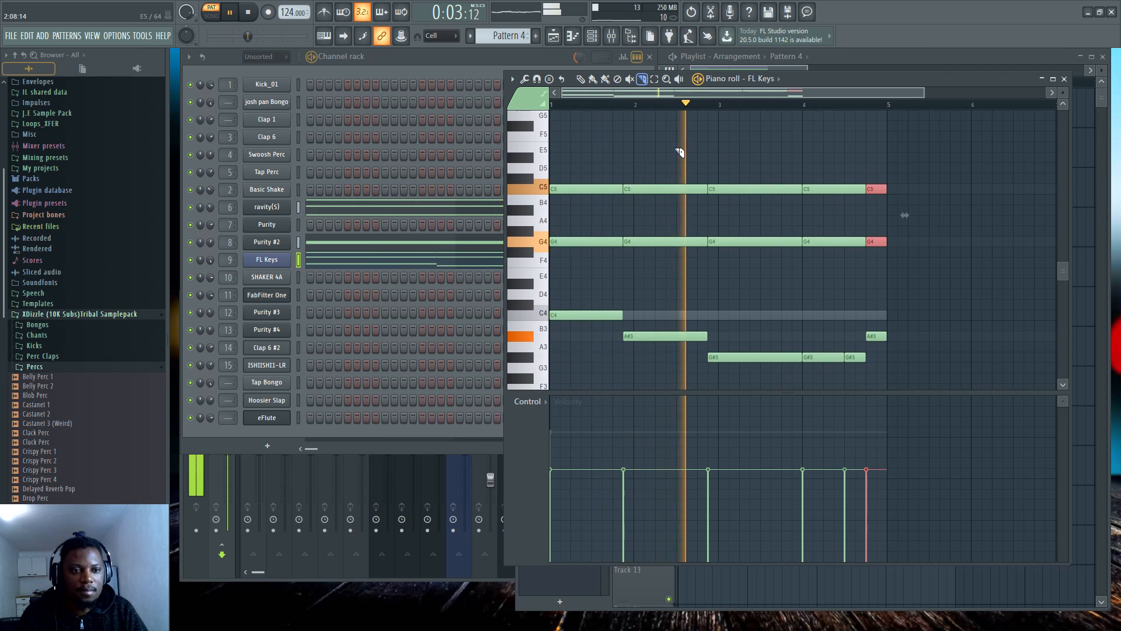
Play the arrangement in song mode, view the ravity(S) notes of Pattern 4 and return to the playlist
left_click(439, 77)
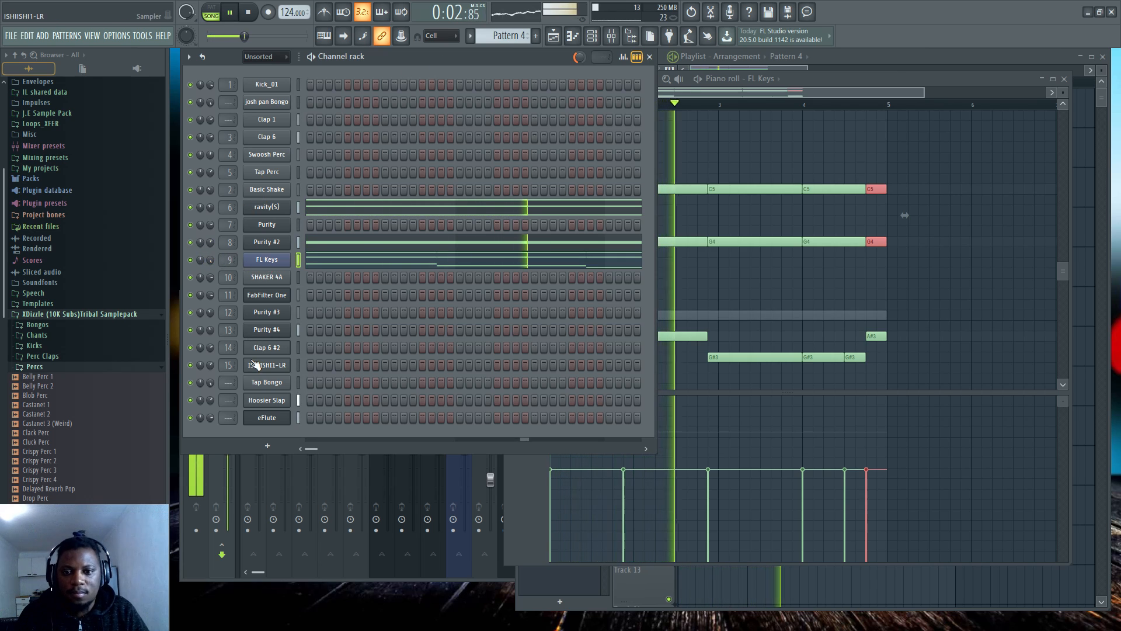
left_click(842, 58)
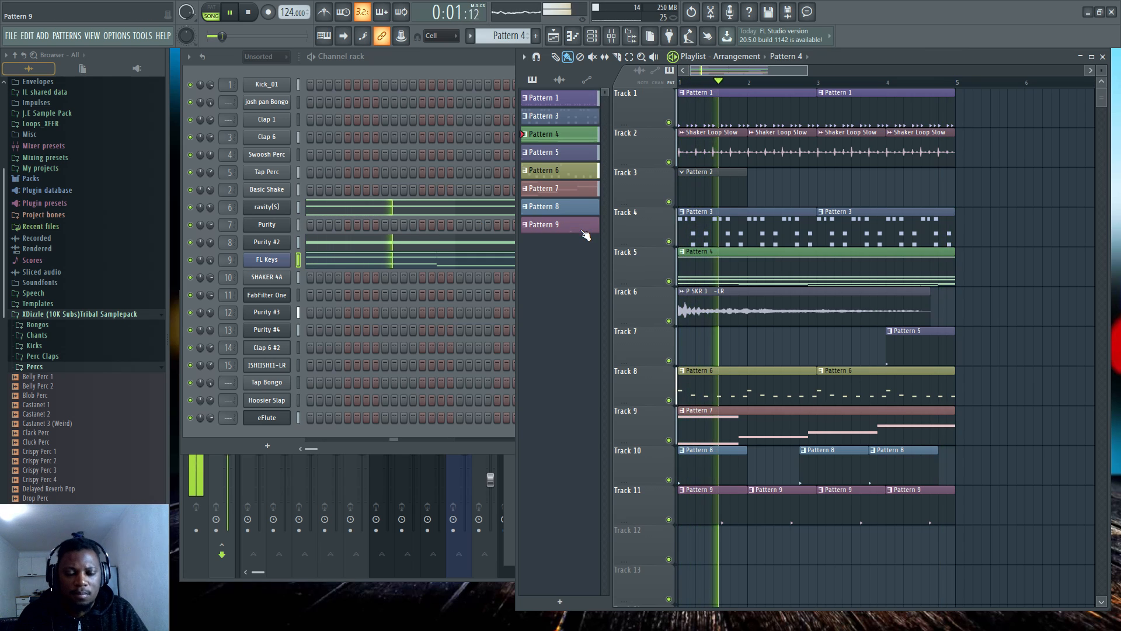
double_click(733, 277)
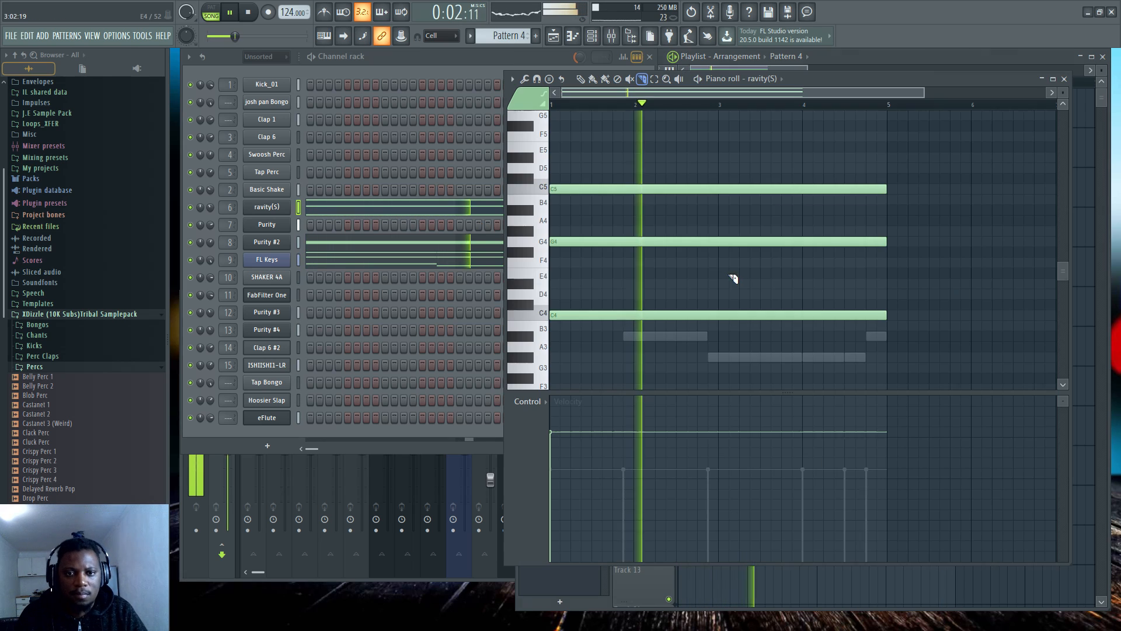
left_click(466, 61)
key("space")
left_click(853, 59)
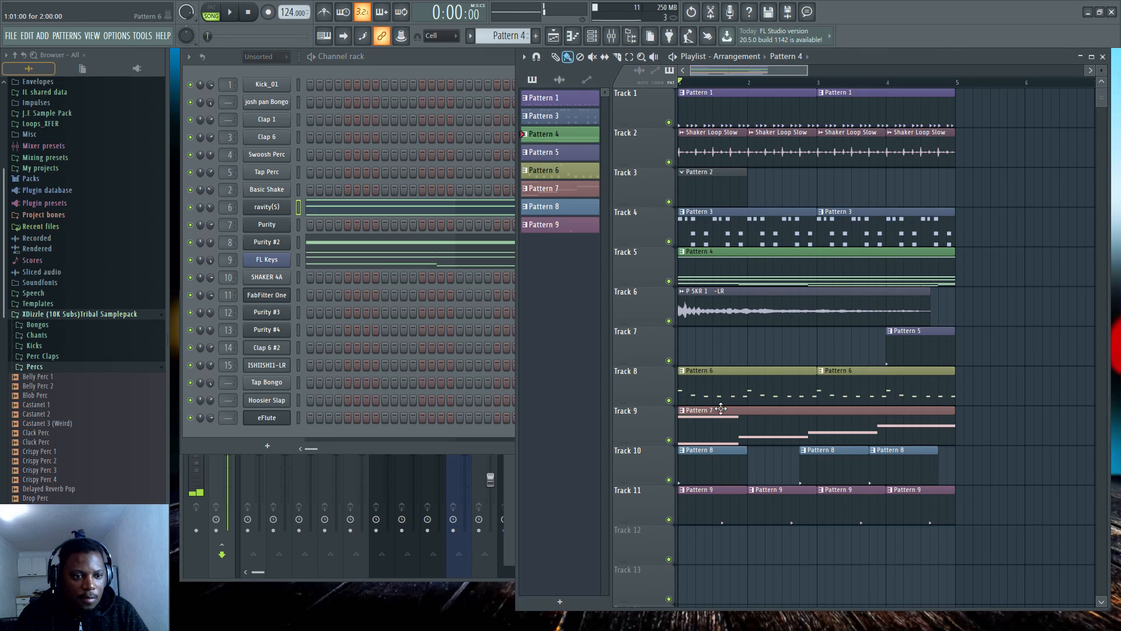
Cut the eFlute notes out of Pattern 7, keeping its Purity #4 line
double_click(704, 429)
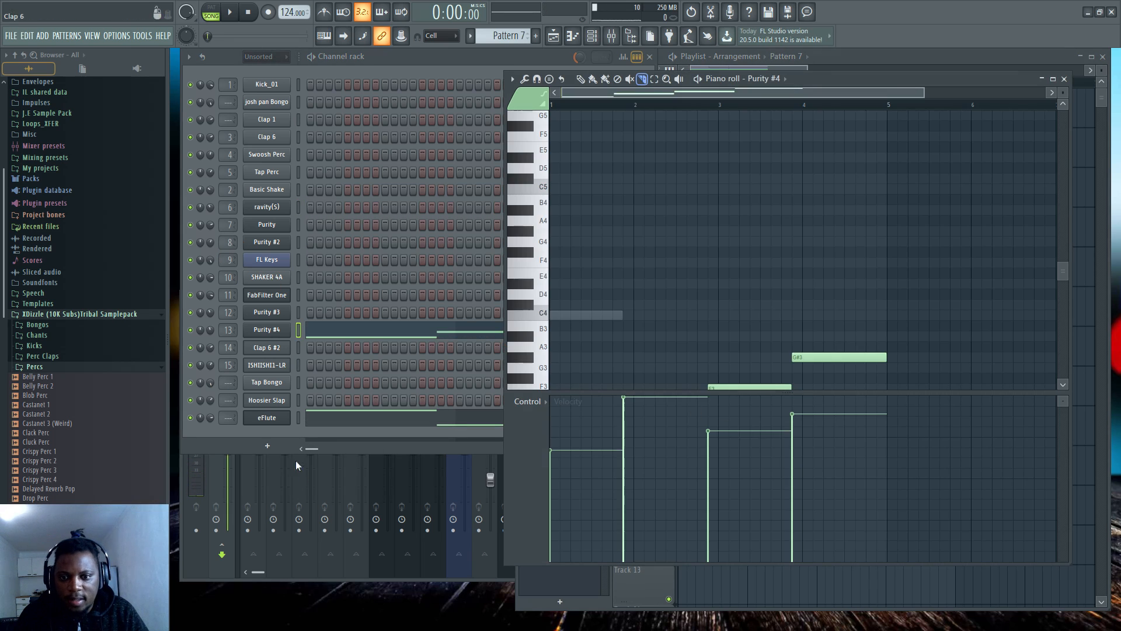
left_click(300, 420)
left_click(301, 420)
left_click(301, 420)
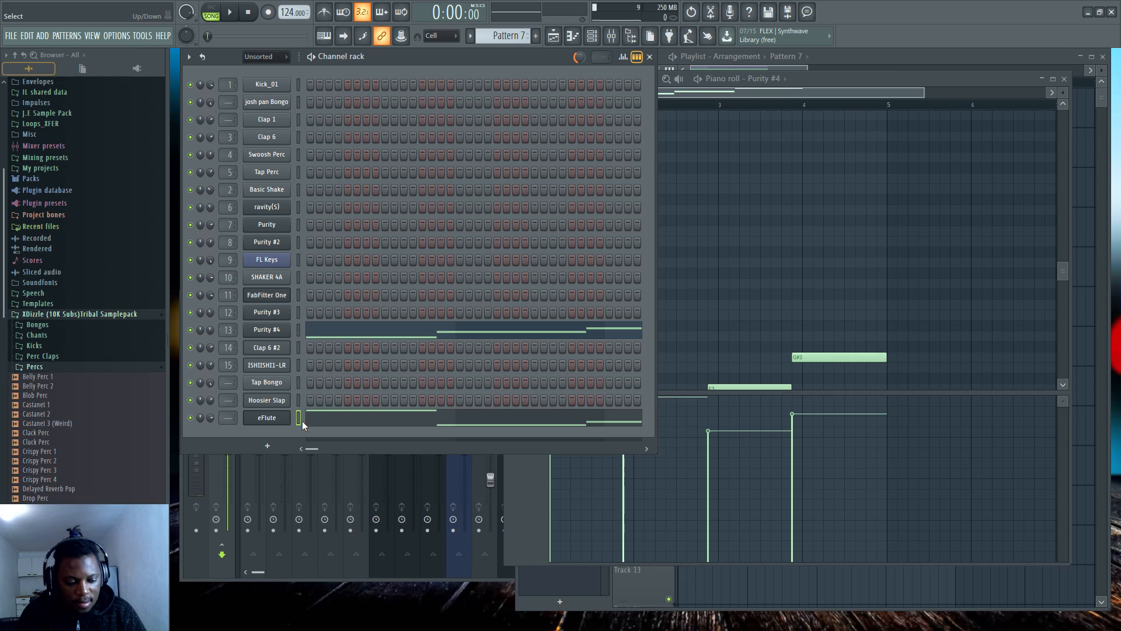
key("ctrl+x")
left_click(849, 61)
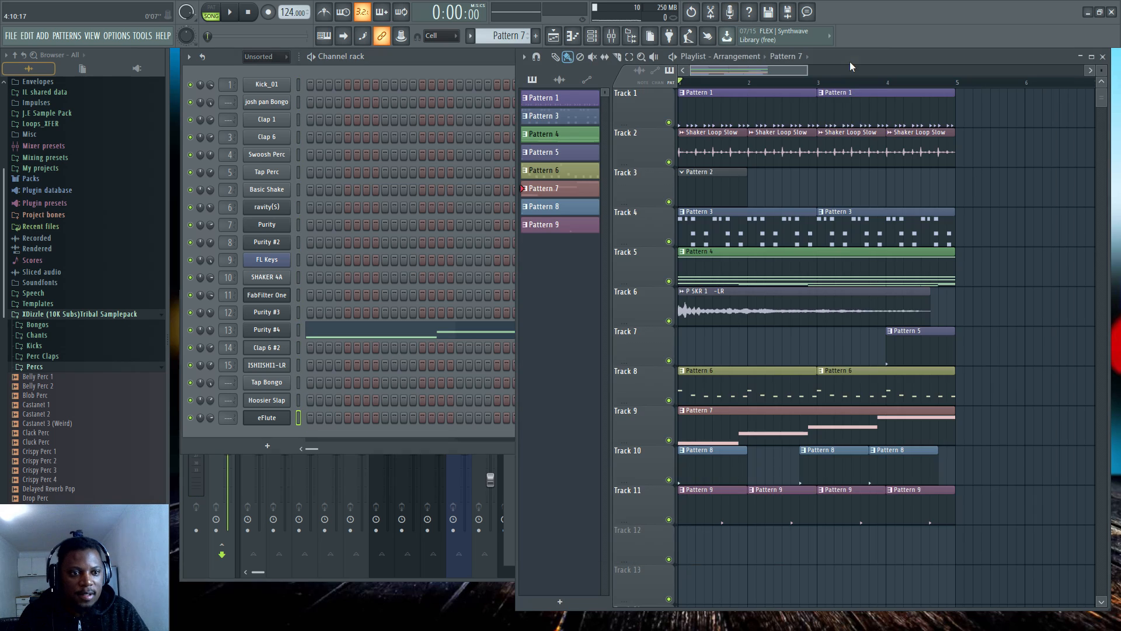
Paste the cut flute notes into the eFlute channel of Pattern 4
double_click(740, 284)
left_click(428, 56)
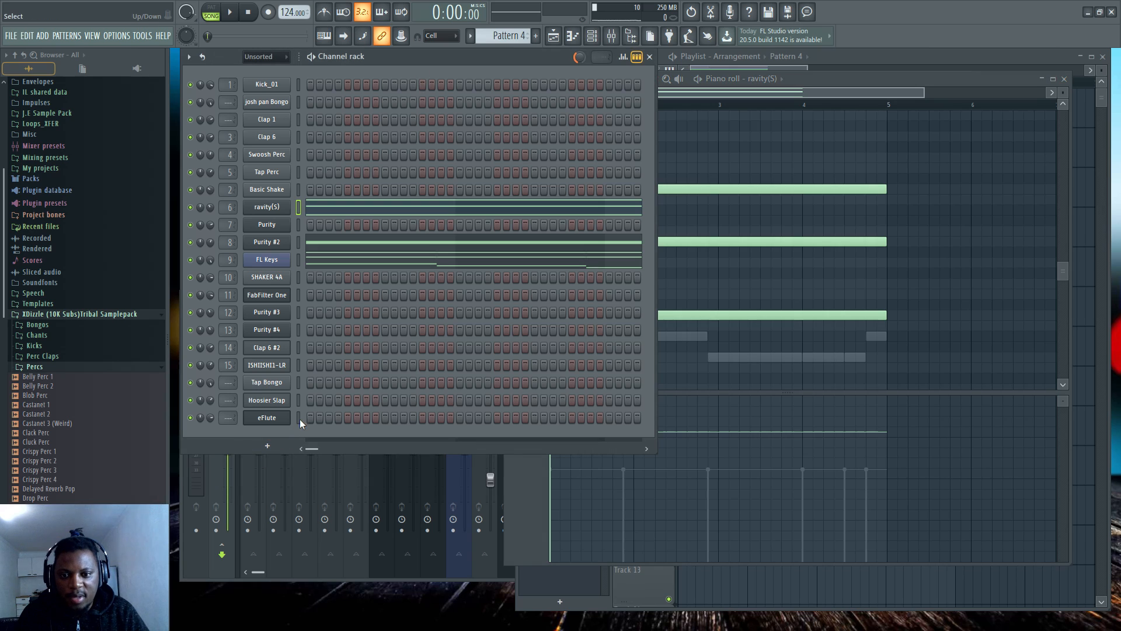
key("ctrl+v")
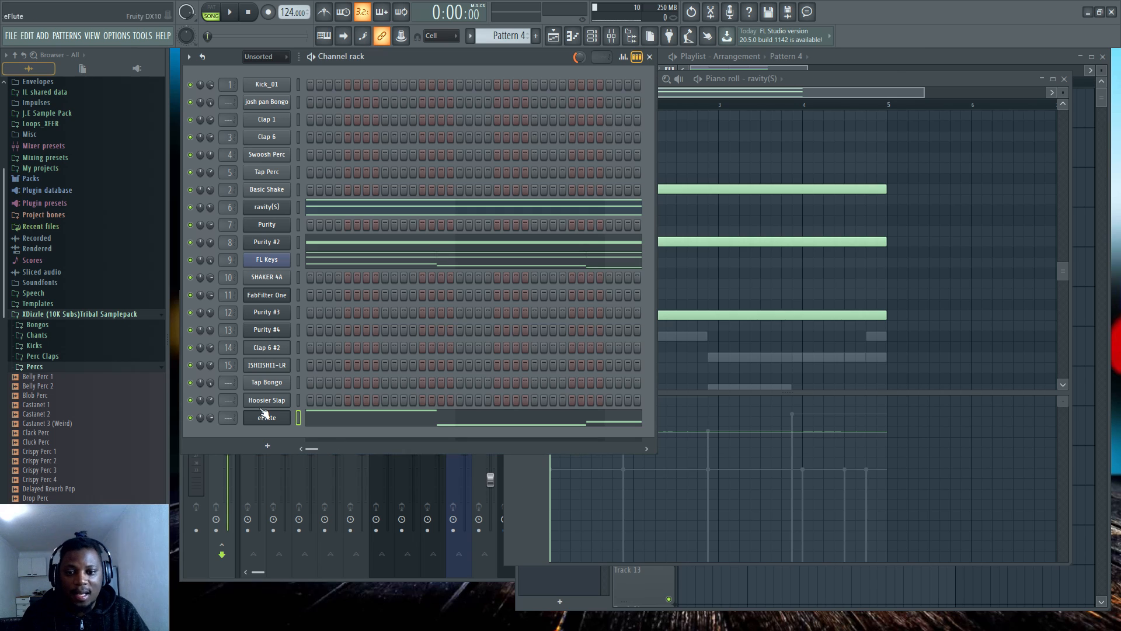
Raise the F3 flute note around bar 3 of Pattern 4 to G#3
left_click(361, 426)
scroll(681, 240, "down", 5)
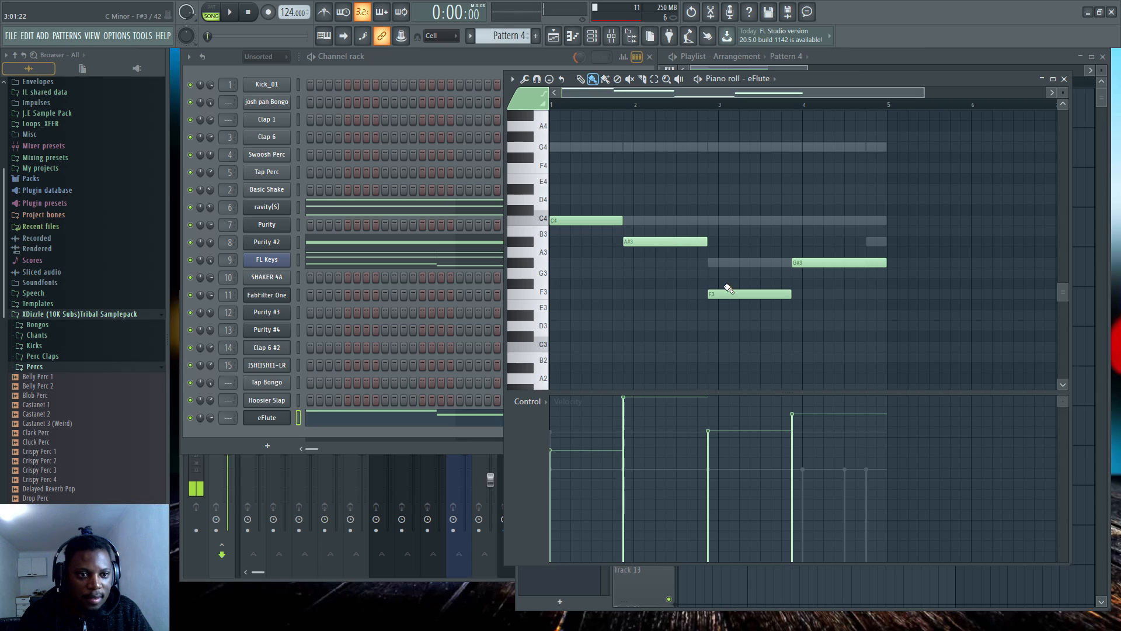
scroll(638, 183, "up", 5)
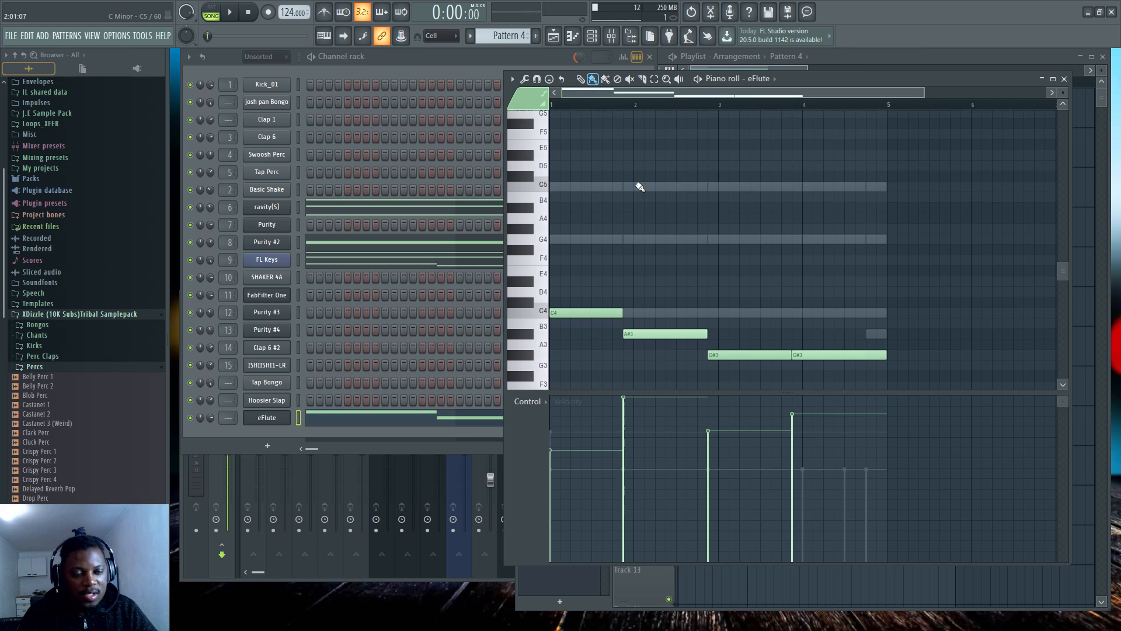
Play the song while adjusting the eFlute channel volume, with ravity(S), Purity #2 and FL Keys muted
key("space")
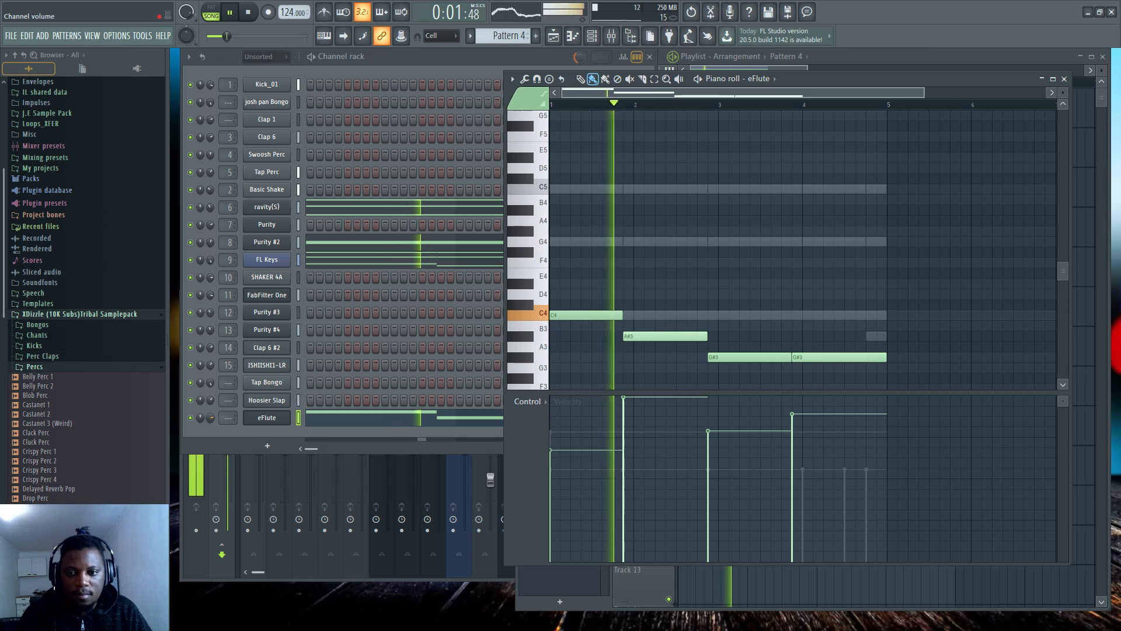
left_click(210, 416)
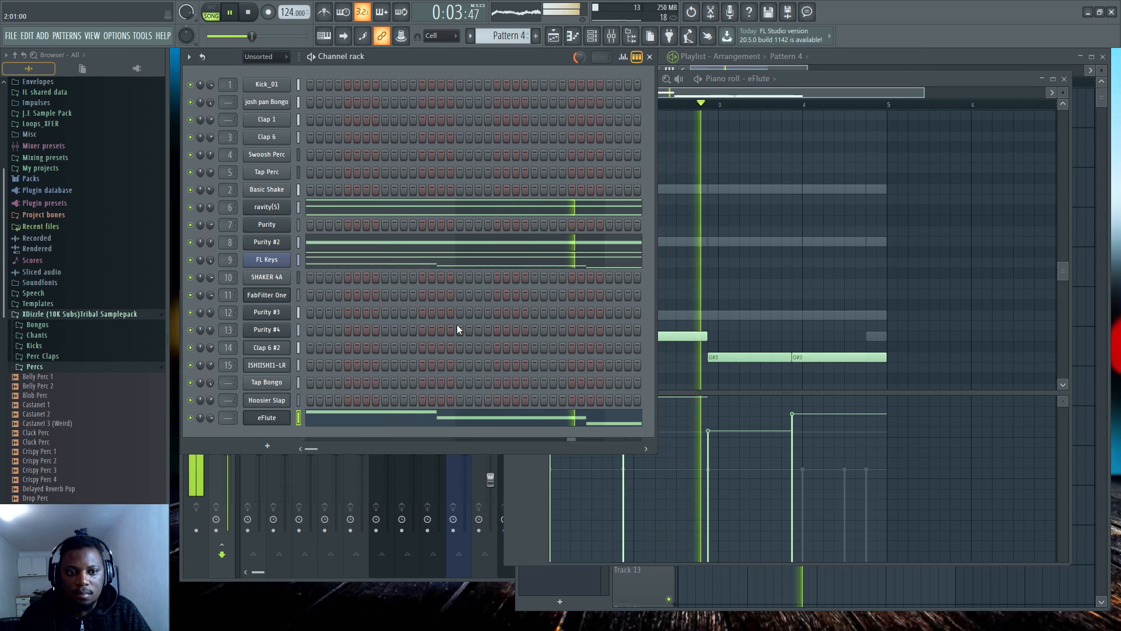
key("space")
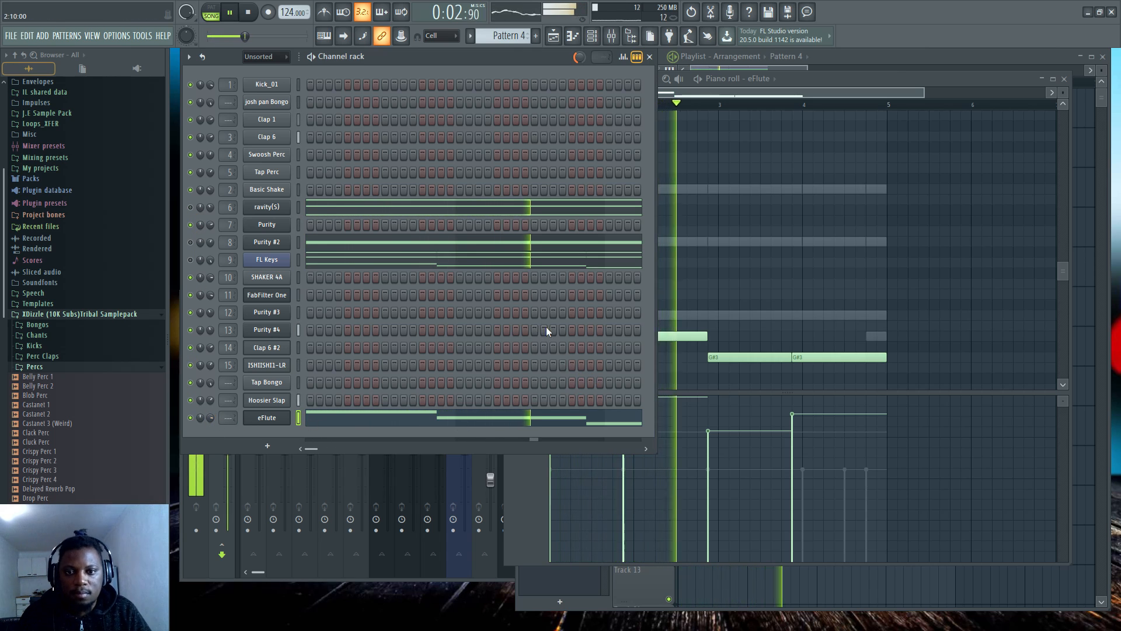
Shorten the last G#3 flute note before bar 5 and fill the gap with a short A#3 note
key("space")
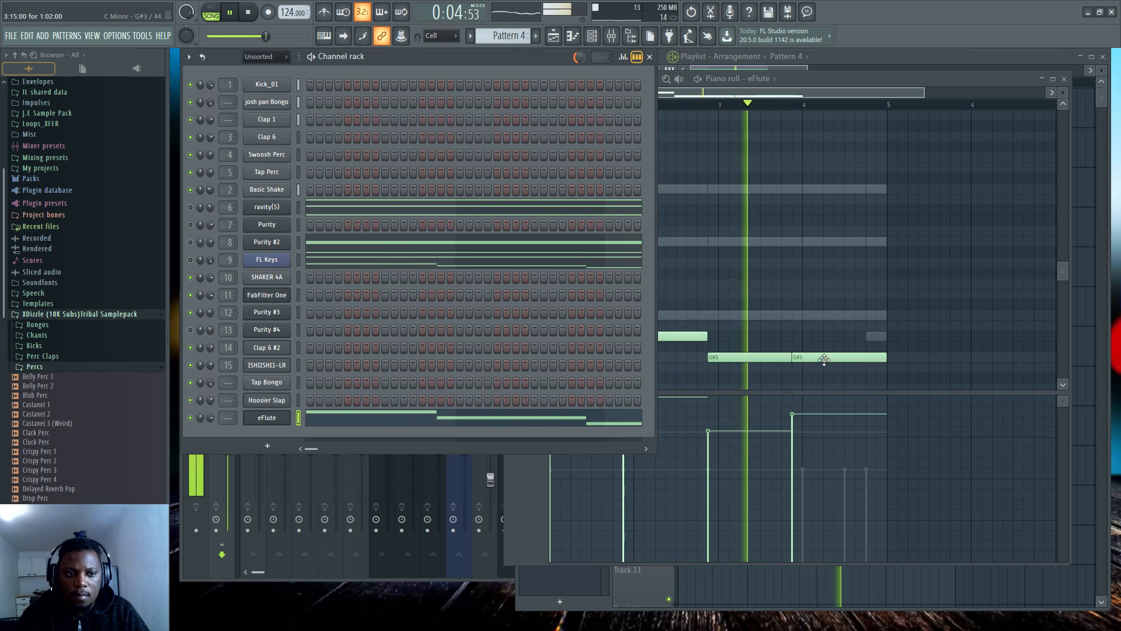
left_click_drag(885, 358, 866, 358)
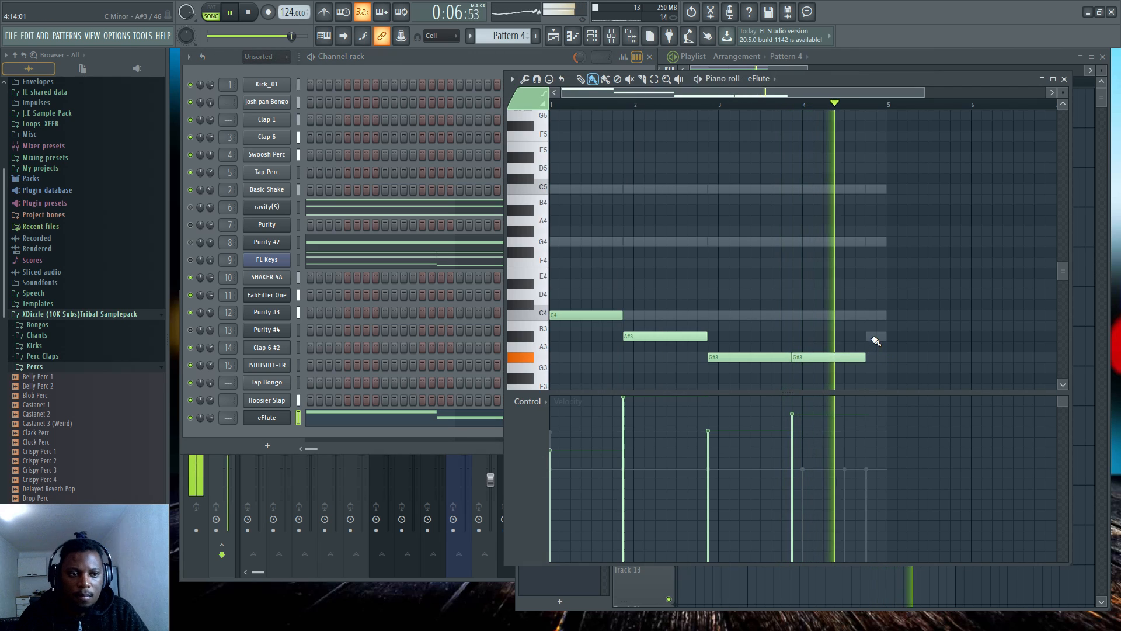
left_click(874, 337)
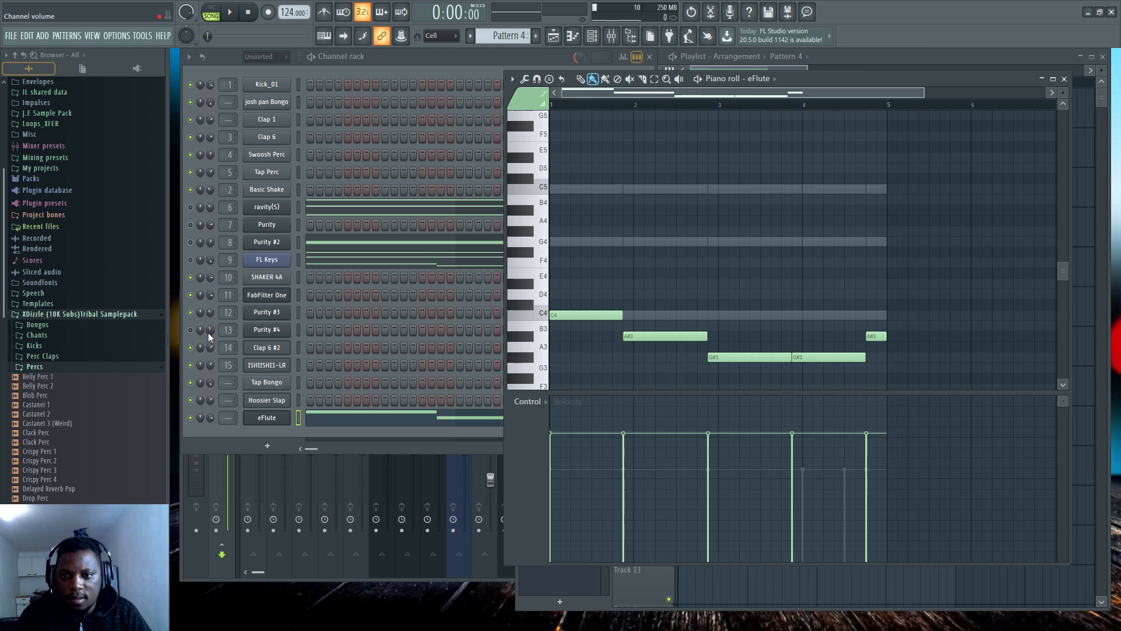
Unmute the Purity #4 channel, lower its volume during song playback and return to the playlist
left_click(191, 329)
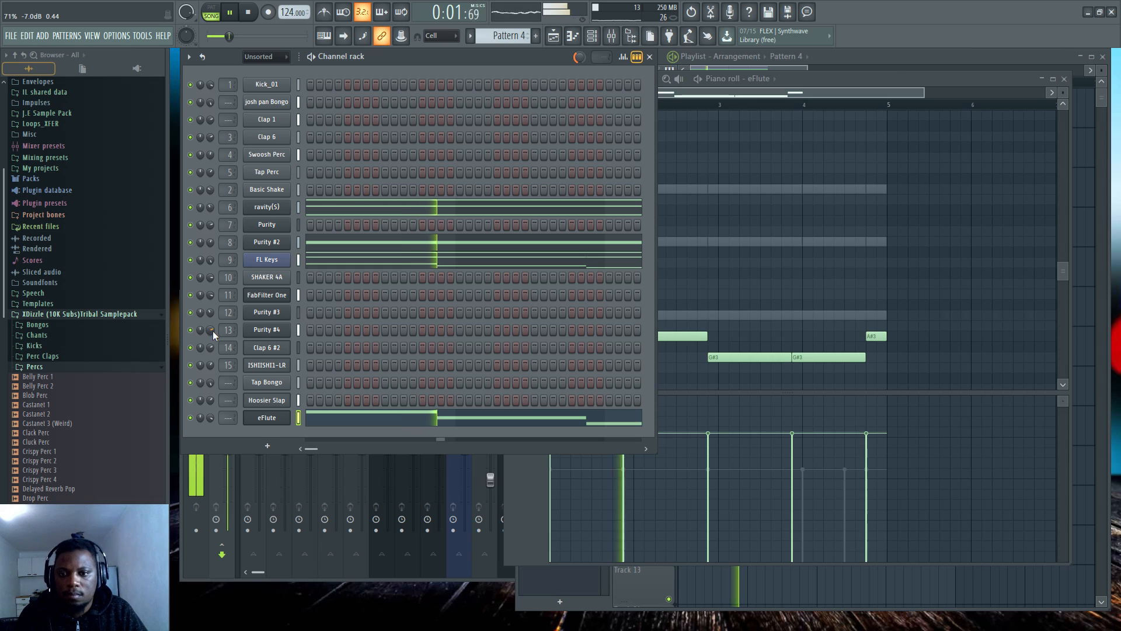
left_click_drag(212, 332, 212, 342)
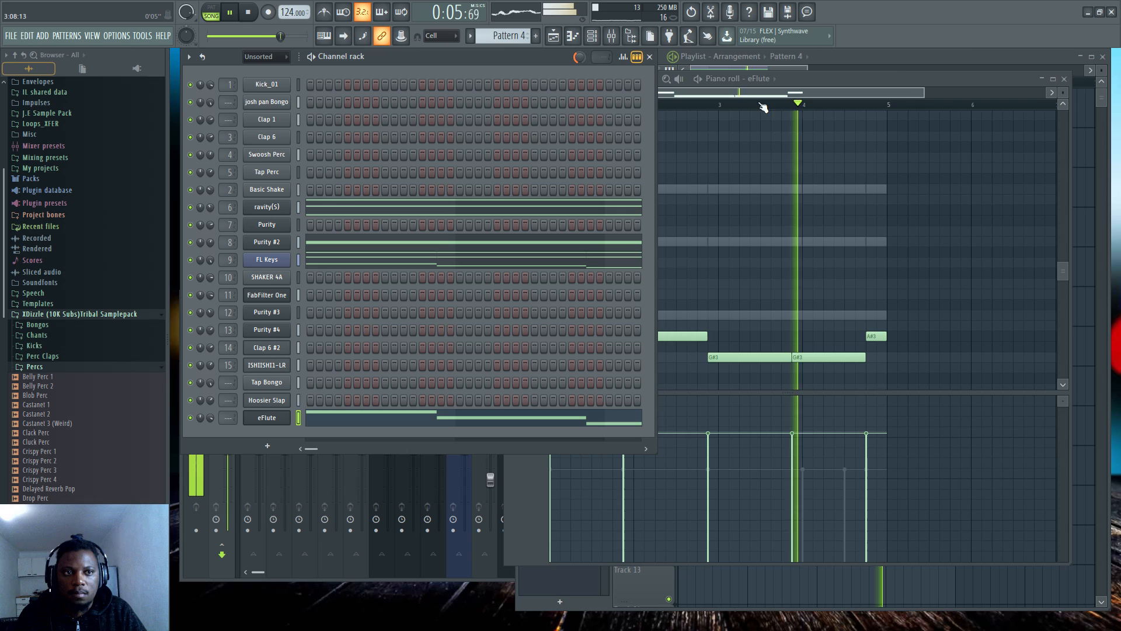
left_click(869, 59)
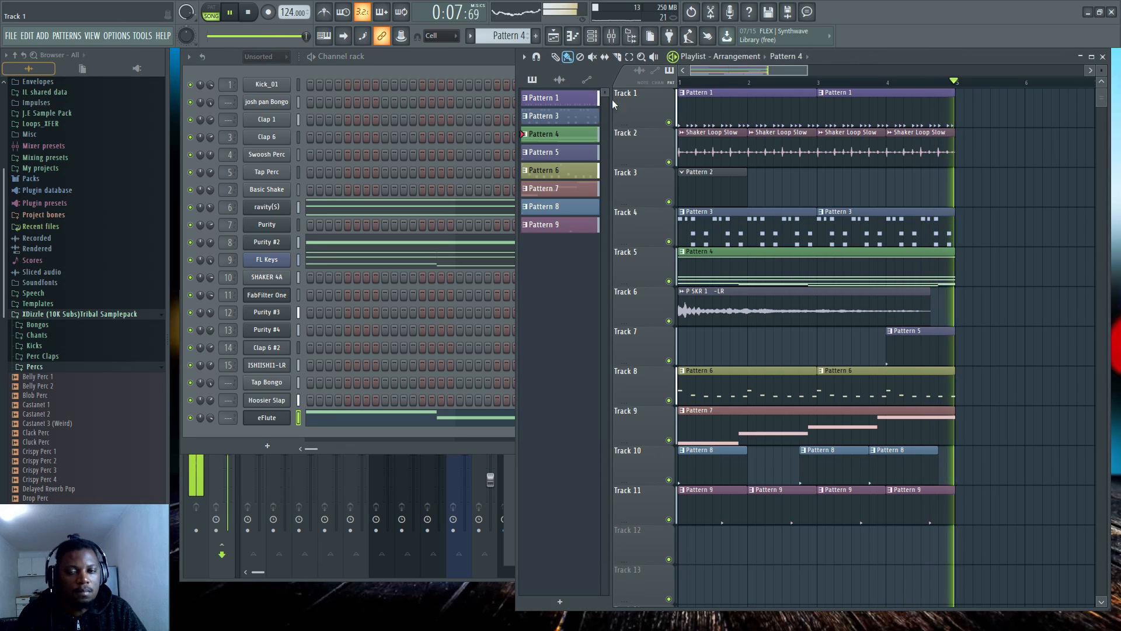
left_click(407, 61)
left_click(865, 58)
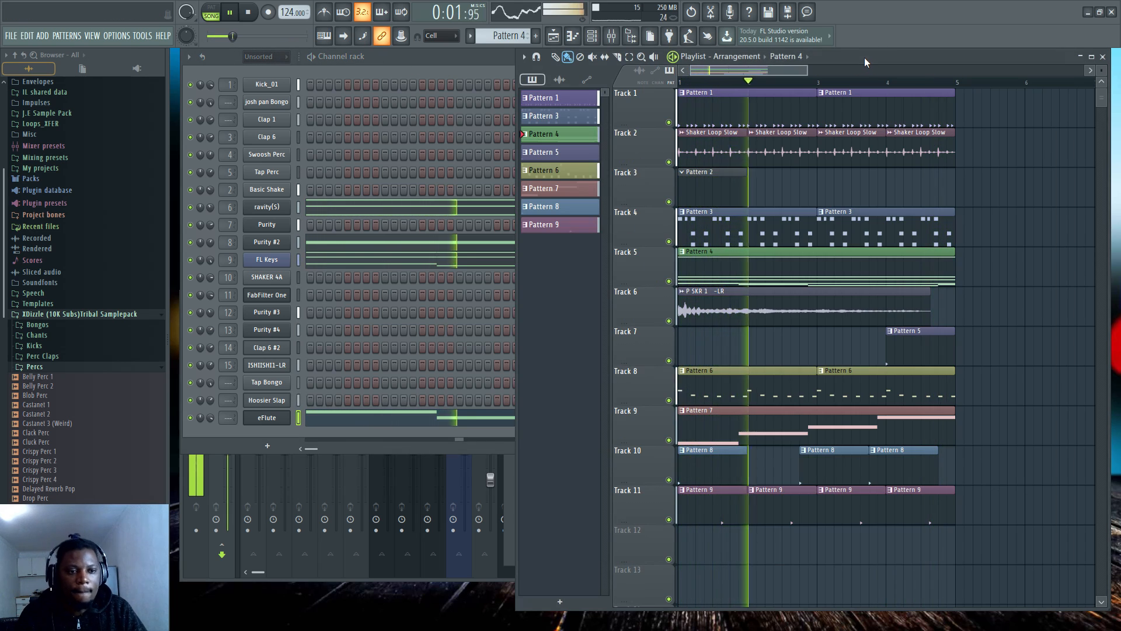
Check the contents of Pattern 2 and reduce the playlist track height to show more tracks
double_click(709, 185)
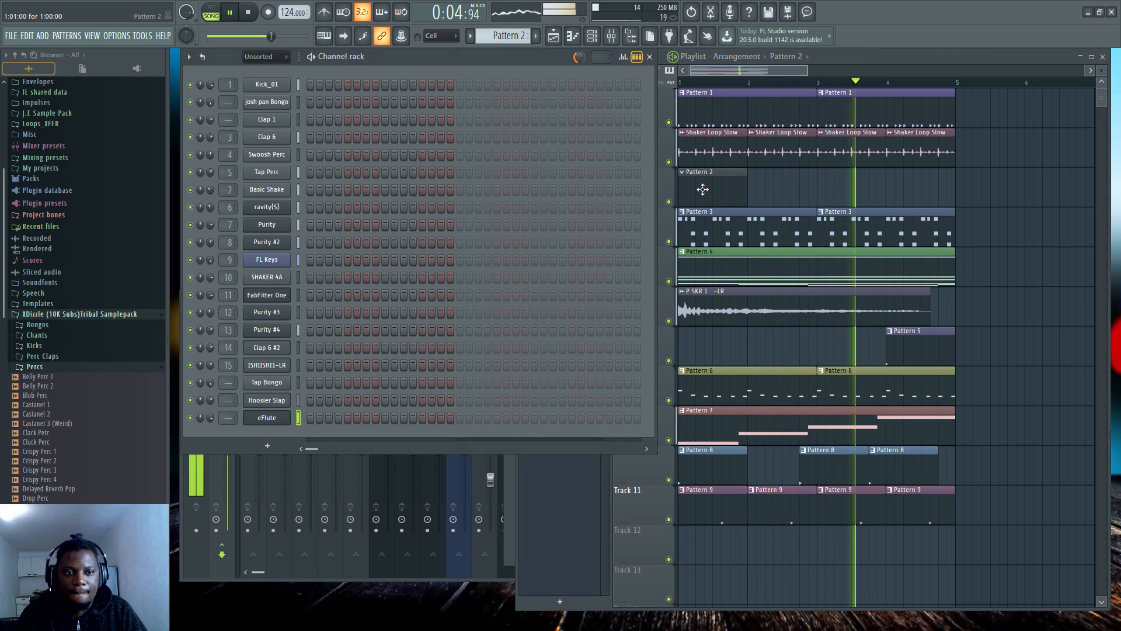
left_click(712, 73)
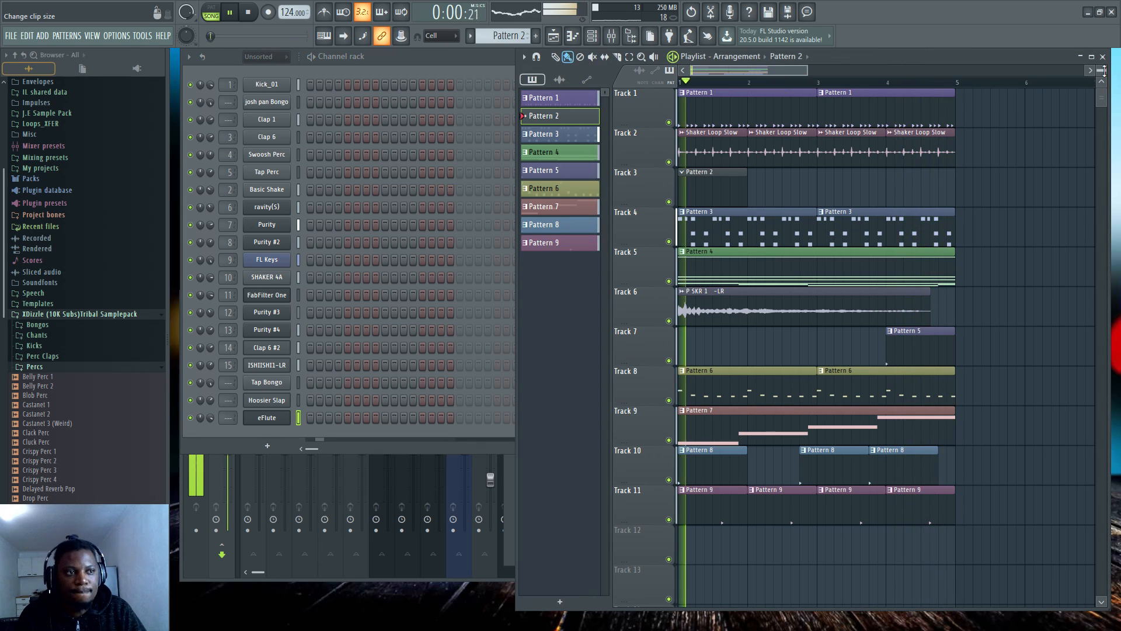
left_click_drag(1103, 70, 1103, 79)
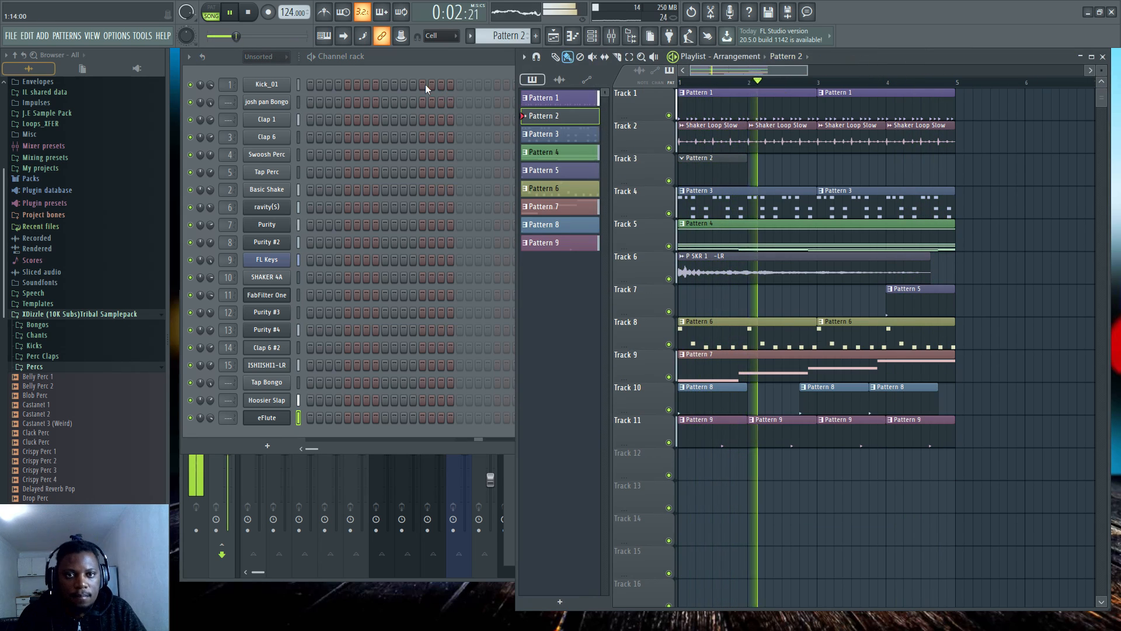
left_click(428, 62)
left_click(842, 61)
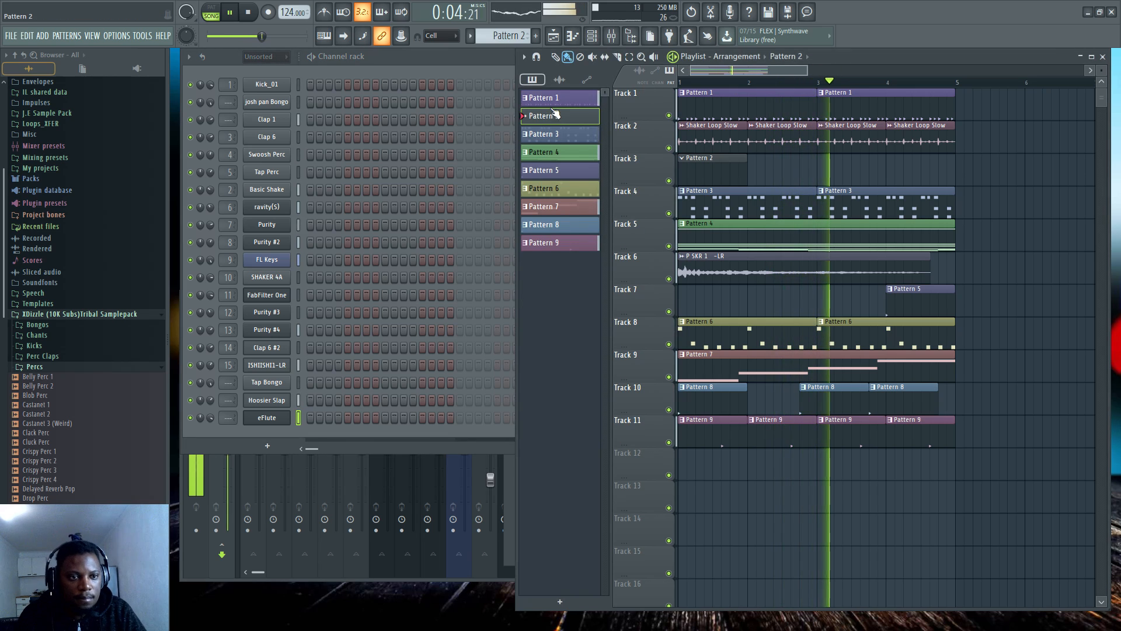
Mute Tracks 5 and 9 and play the arrangement without Pattern 4 and Pattern 7
left_click(669, 246)
key("space")
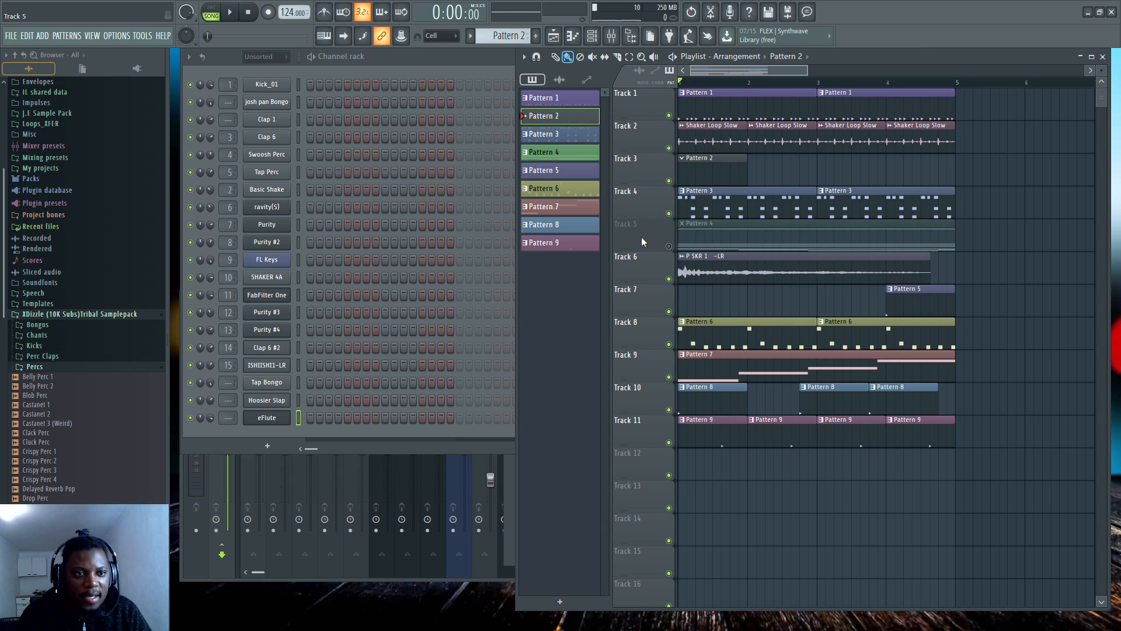
left_click_drag(807, 70, 857, 71)
key("space")
key("space")
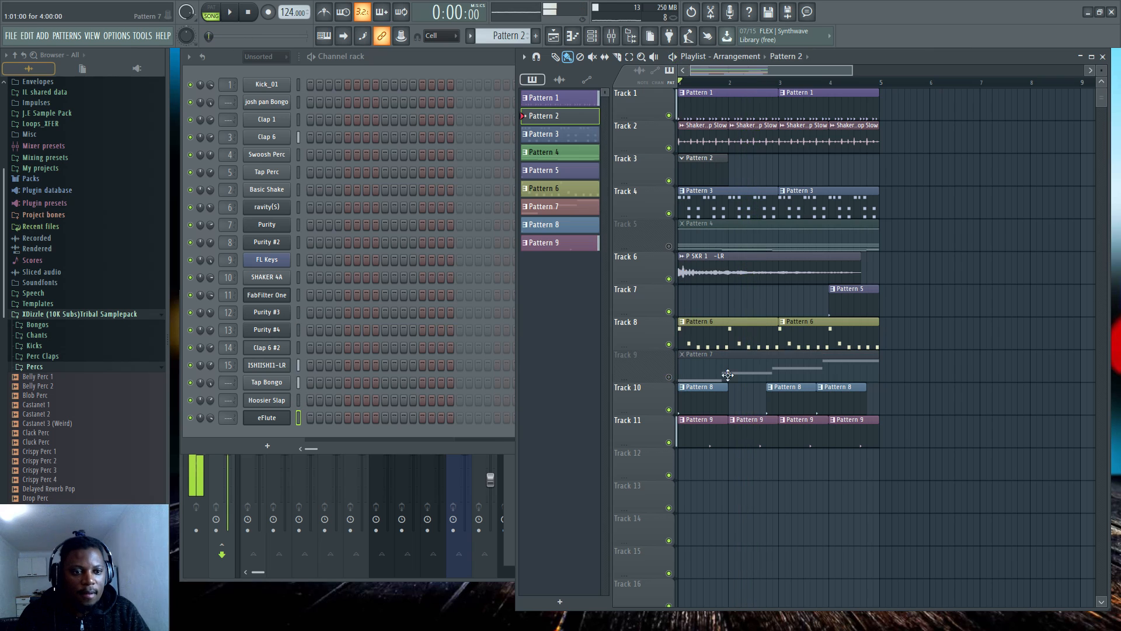
Move the Pattern 7 clip to Track 12 and Pattern 4 to Track 13, and duplicate all clips from bar 5
left_click_drag(714, 362, 713, 462)
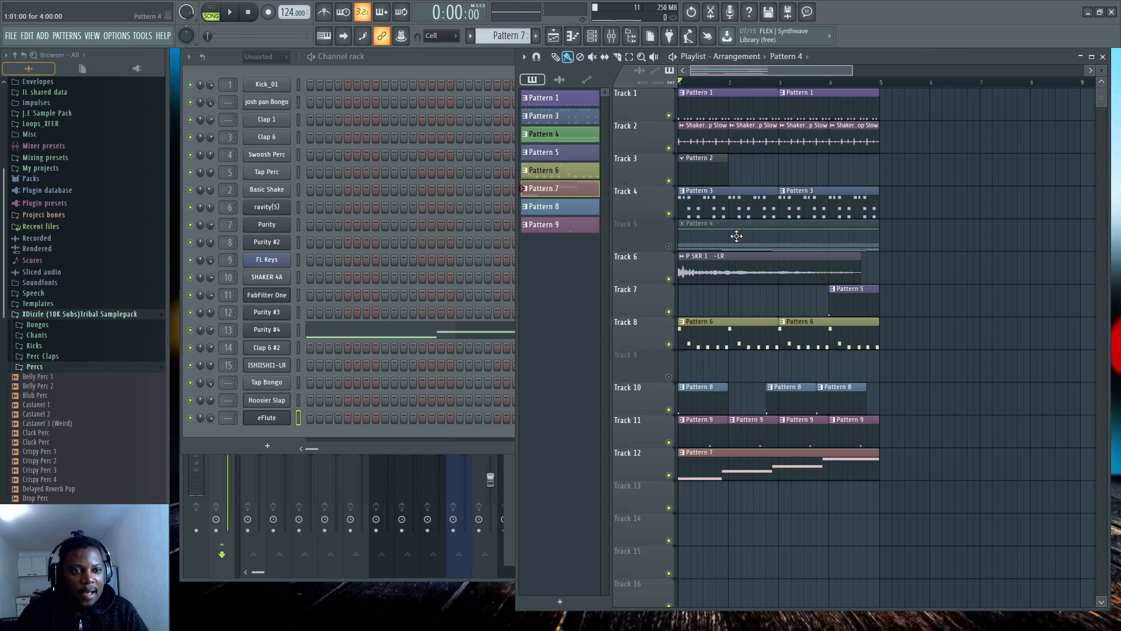
left_click_drag(736, 236, 718, 495)
left_click_drag(927, 535, 678, 89)
key("ctrl+b")
scroll(847, 88, "down", 3)
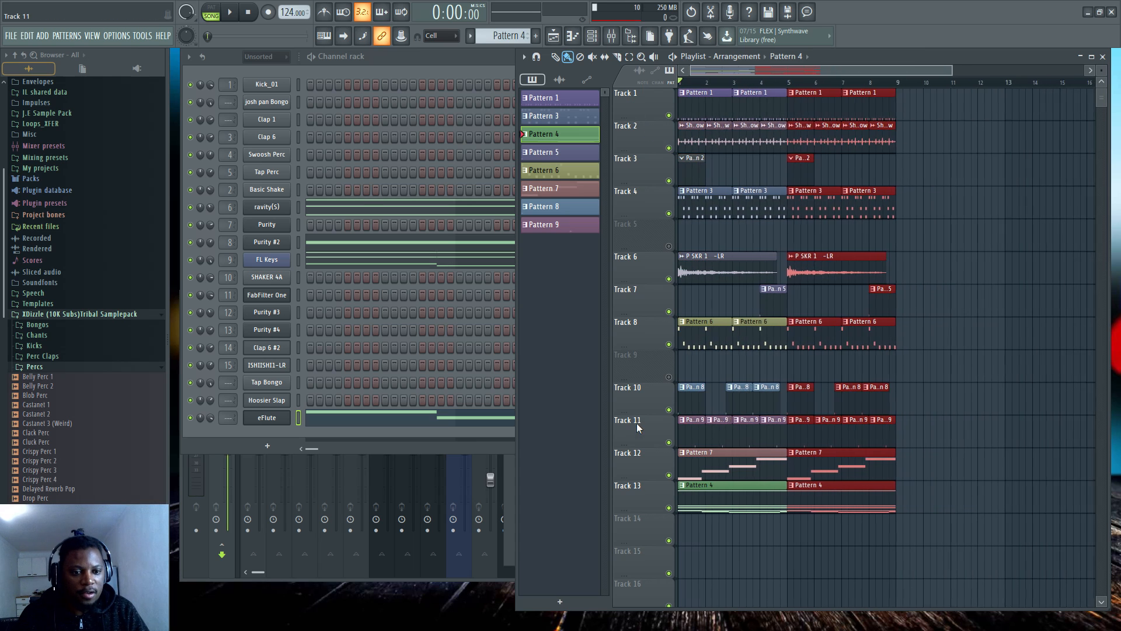
Delete the first Pattern 7 and Pattern 4 clips on Tracks 12 and 13 and play the arrangement
right_click(725, 502)
right_click(730, 472)
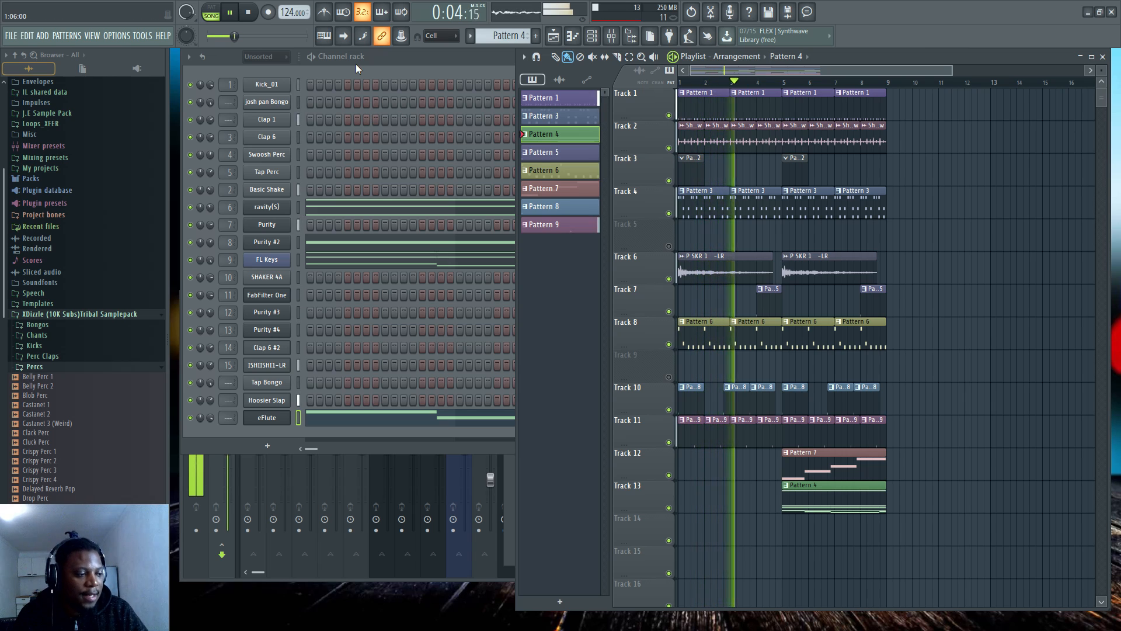
key("space")
key("space")
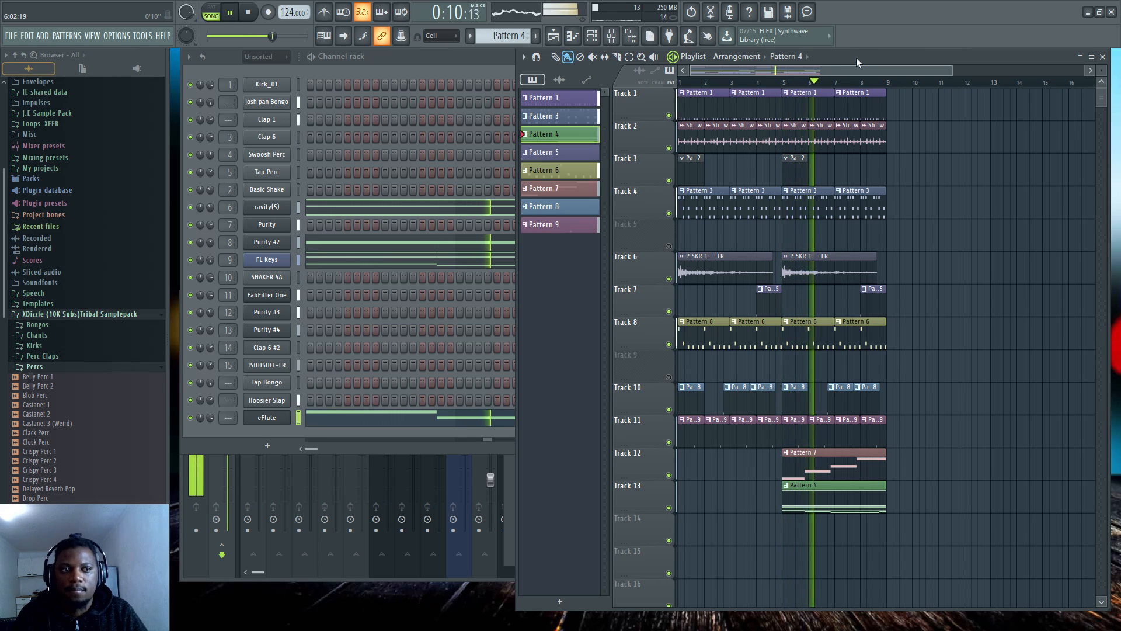
Shift the playlist window slightly and view the channel rack and mixer levels during playback
left_click_drag(864, 60, 875, 60)
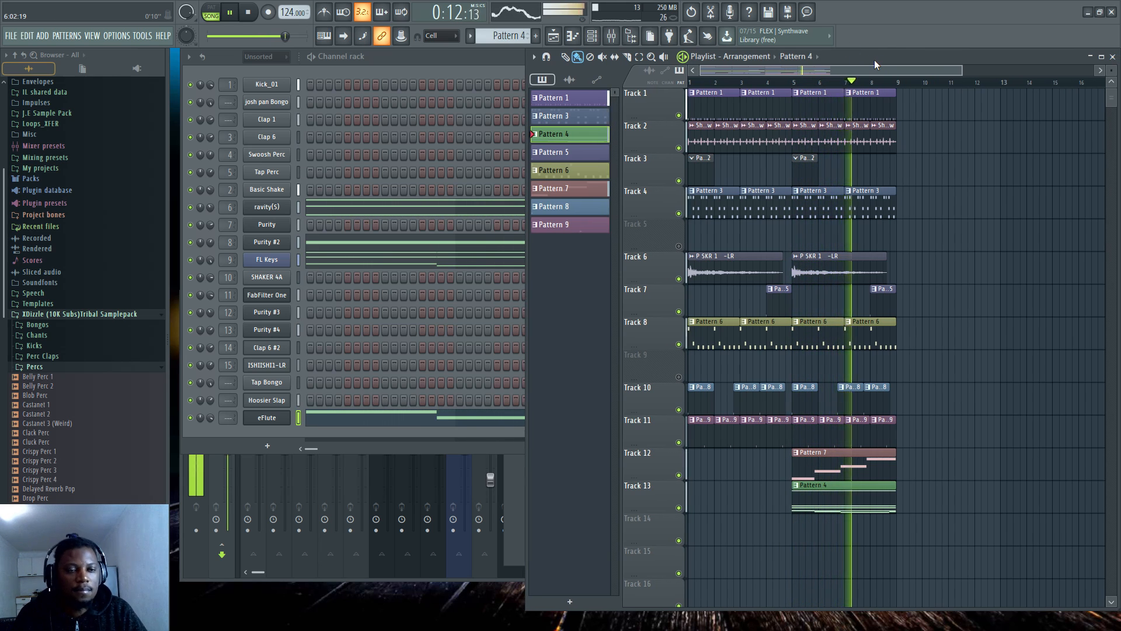
left_click(404, 59)
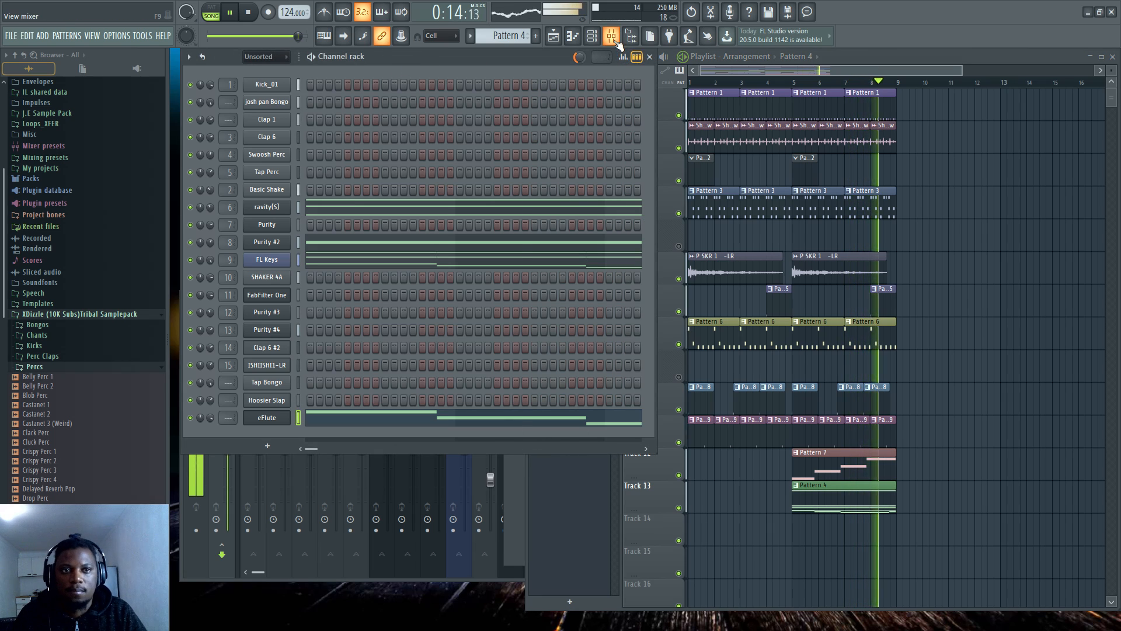
key("F9")
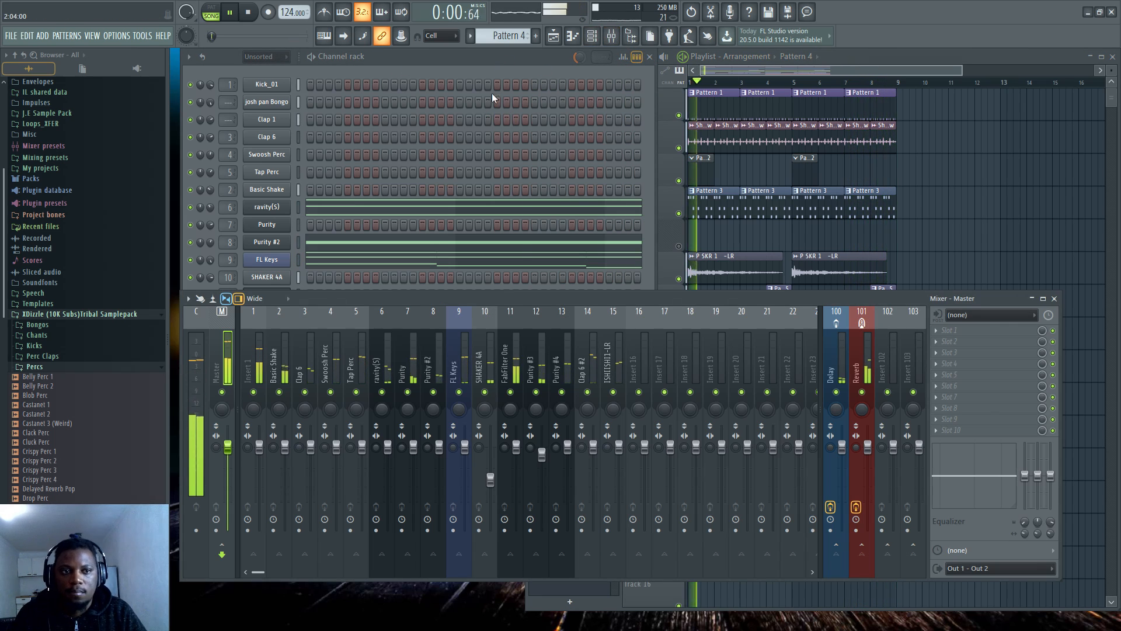
Stop playback, duplicate the clips of bars 5 to 8 from bar 9 and select the Master track in the mixer
left_click(853, 202)
key("space")
left_click_drag(923, 563, 800, 92)
key("ctrl+b")
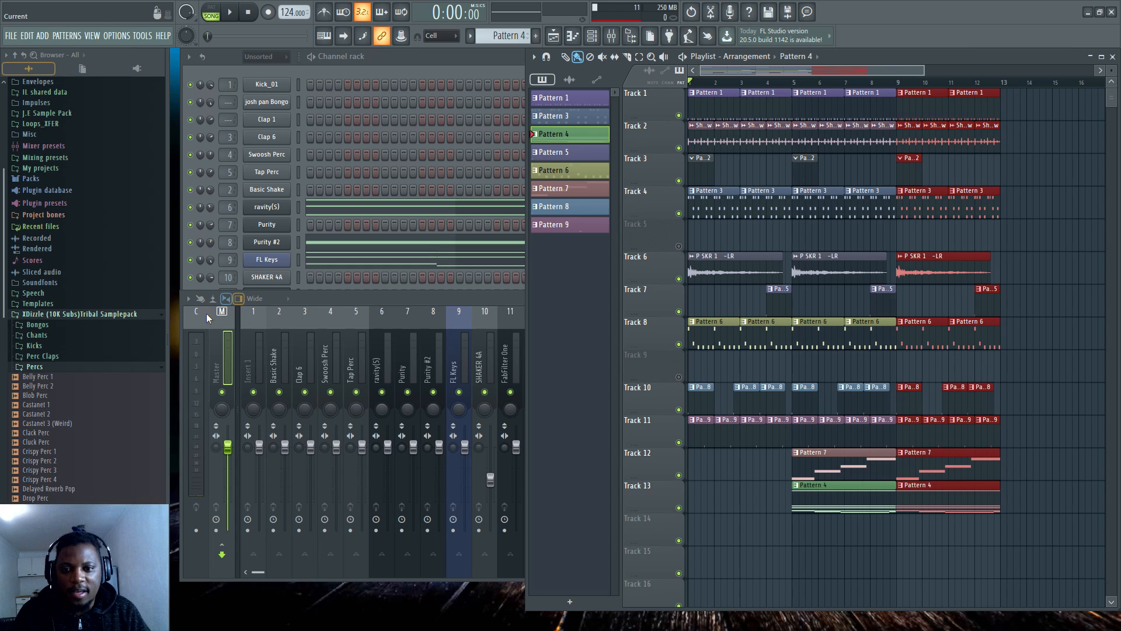
left_click(226, 348)
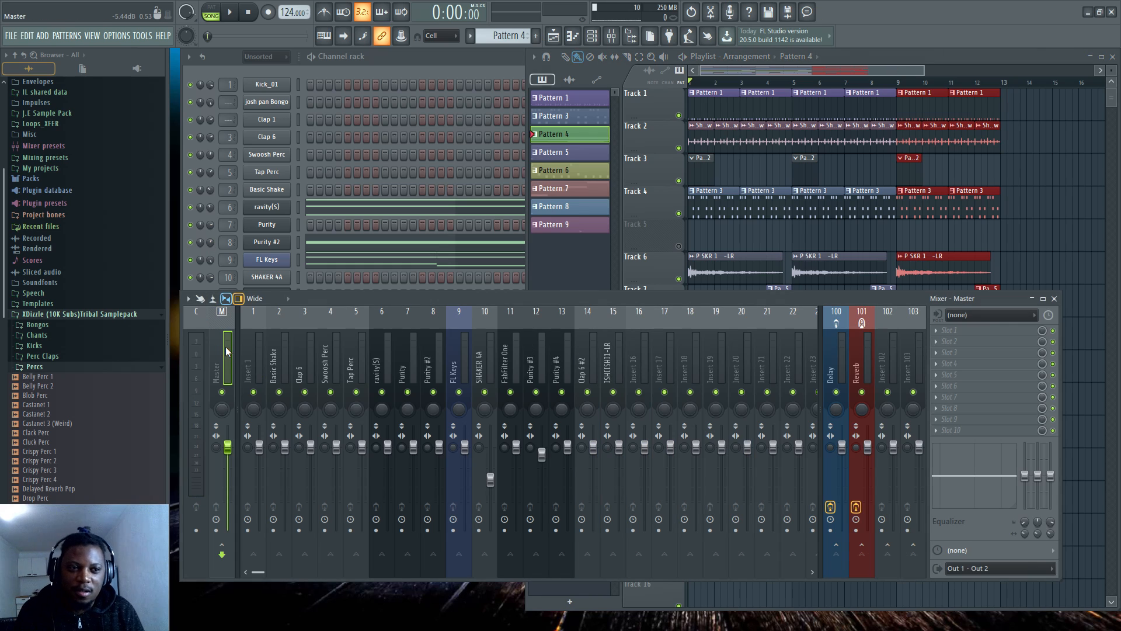